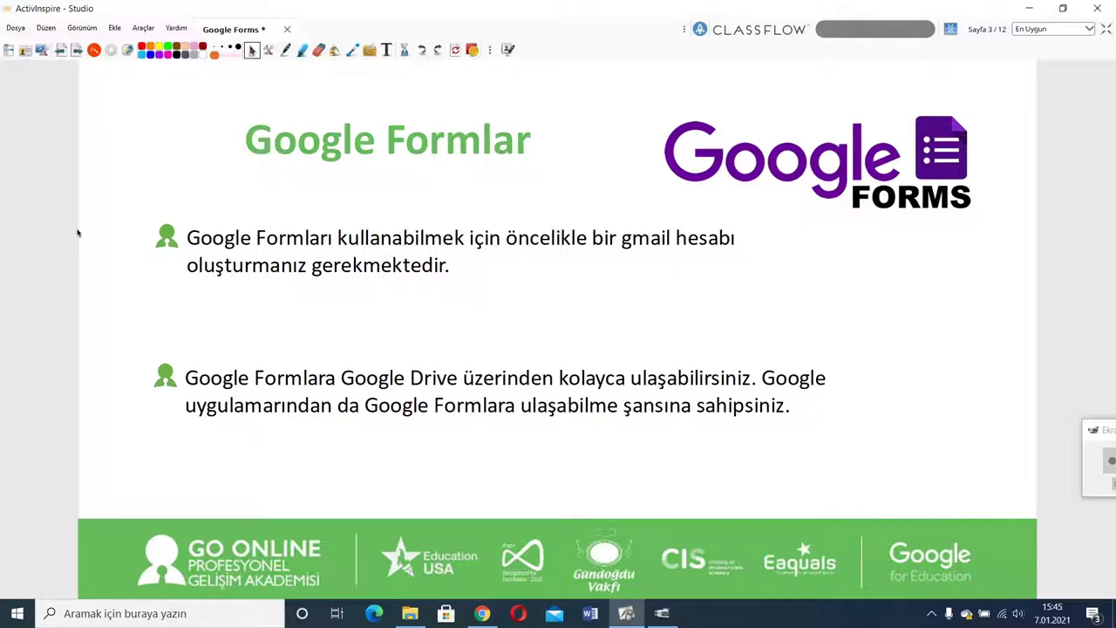
- Minimise the ActivInspire presentation and open Chrome on the Google homepage
{"action": "left_click", "coordinate": [1030, 8]}
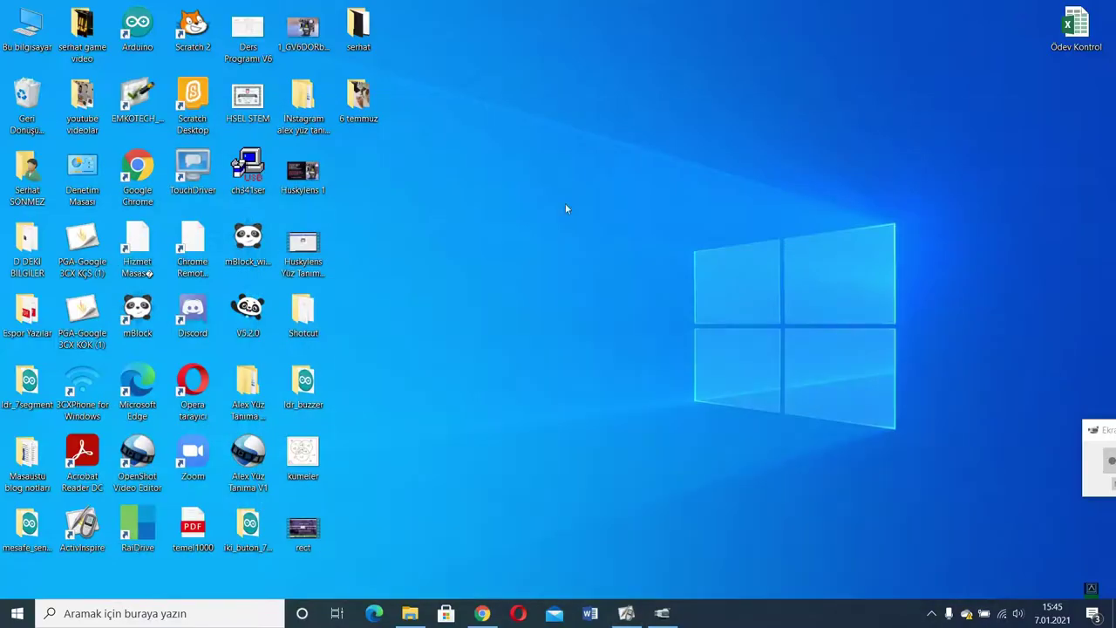
{"action": "left_click", "coordinate": [483, 613]}
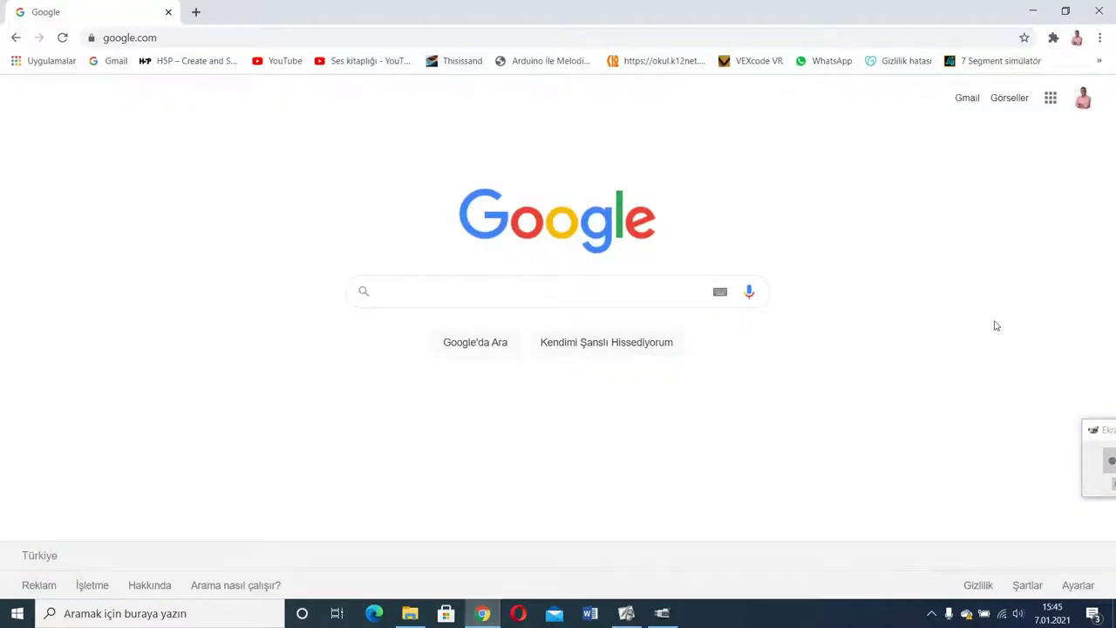
- Open Google Forms from the Google apps menu and bring up the template gallery
{"action": "left_click", "coordinate": [1082, 422]}
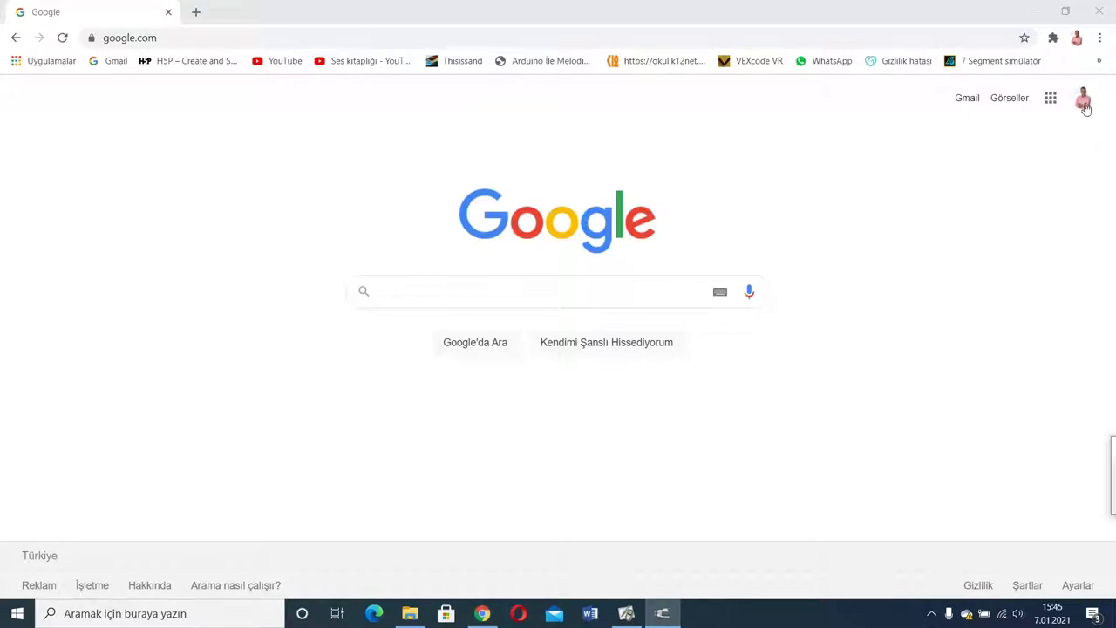
{"action": "left_click", "coordinate": [1052, 98]}
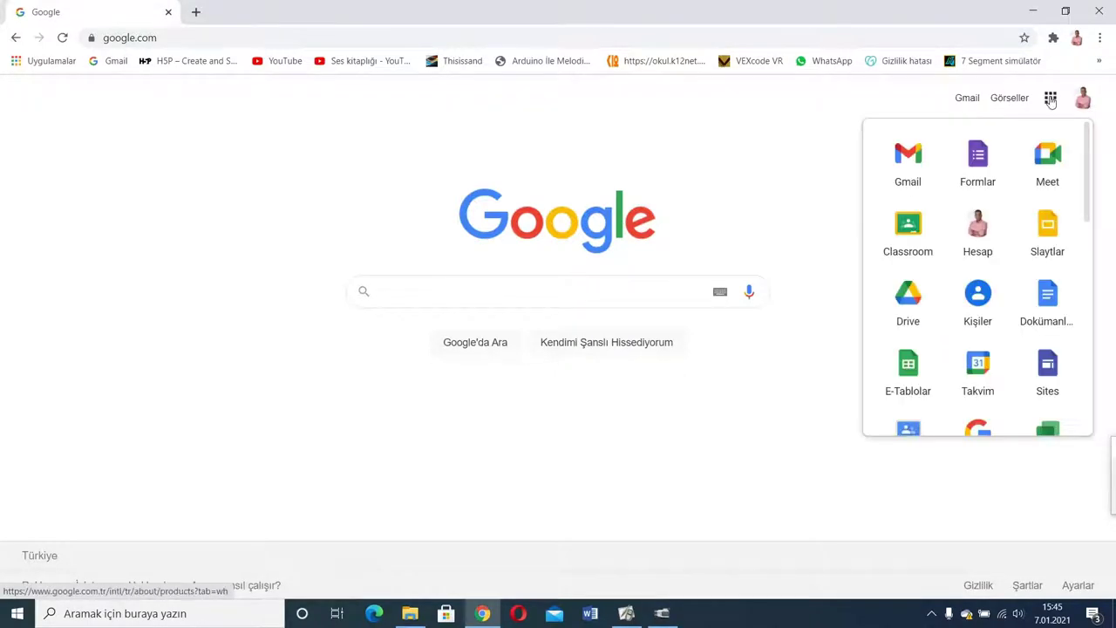
{"action": "left_click", "coordinate": [978, 159]}
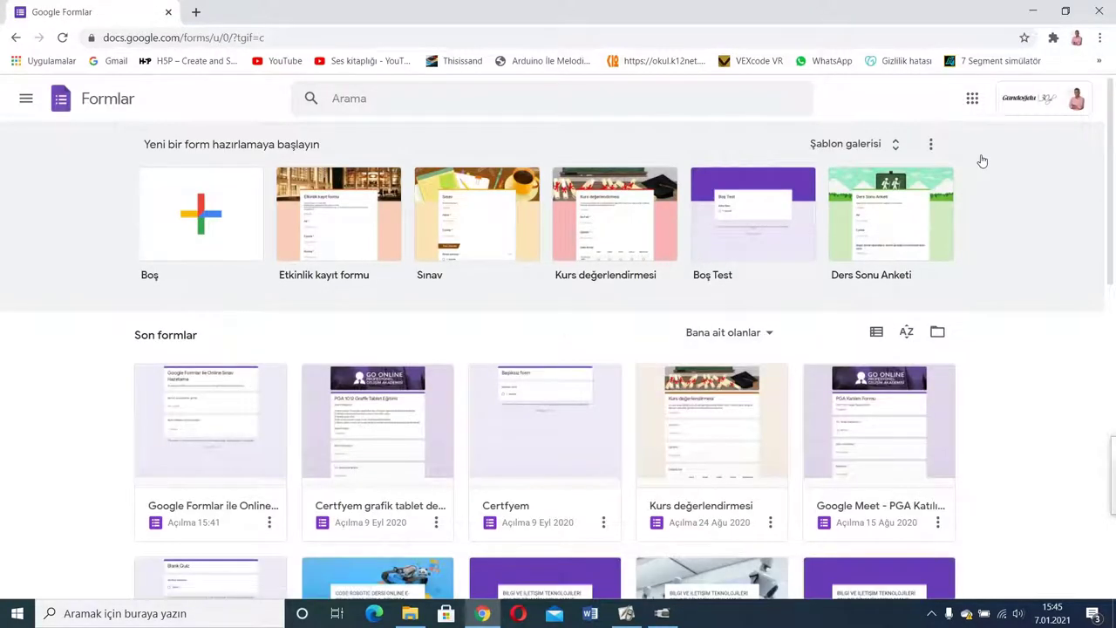
{"action": "scroll", "coordinate": [1114, 161], "scroll_direction": "down", "scroll_amount": 3}
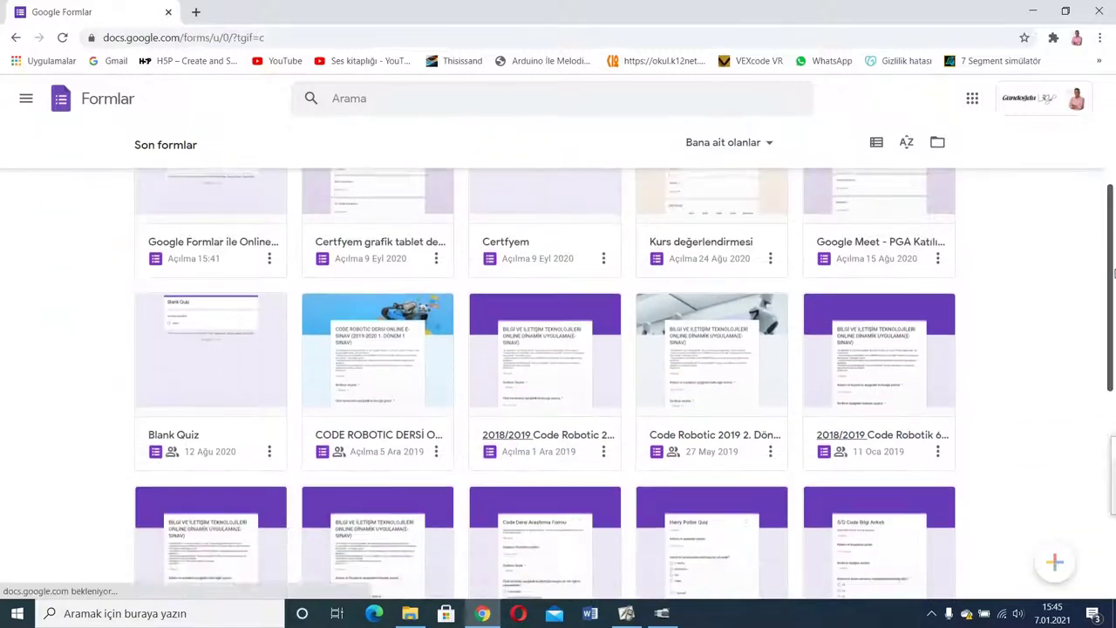
{"action": "scroll", "coordinate": [1113, 228], "scroll_direction": "up", "scroll_amount": 3}
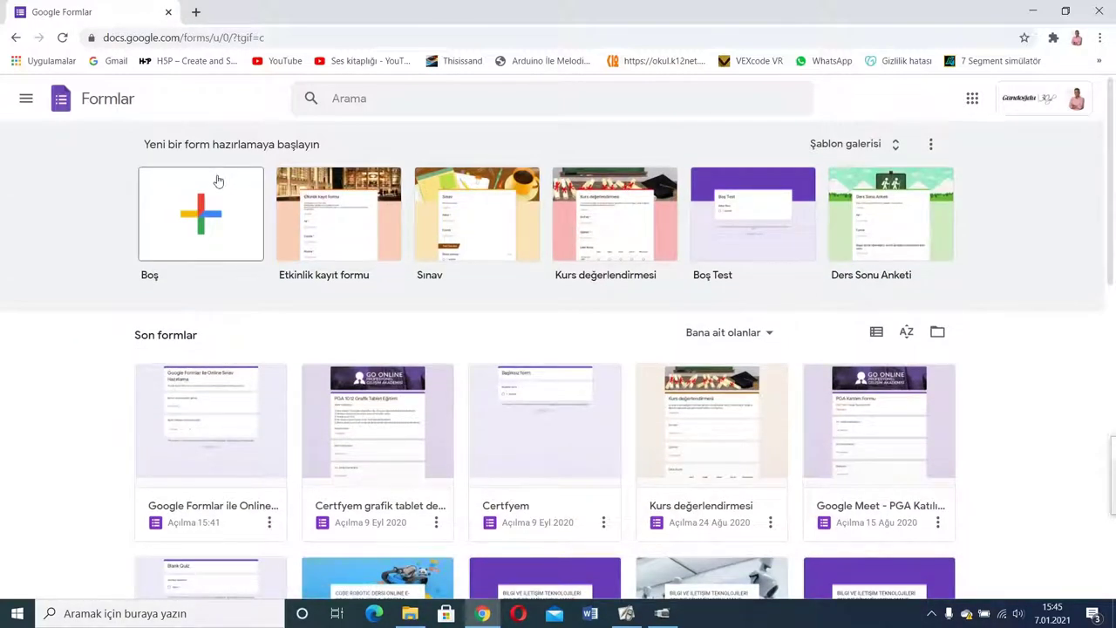
{"action": "left_click", "coordinate": [899, 153]}
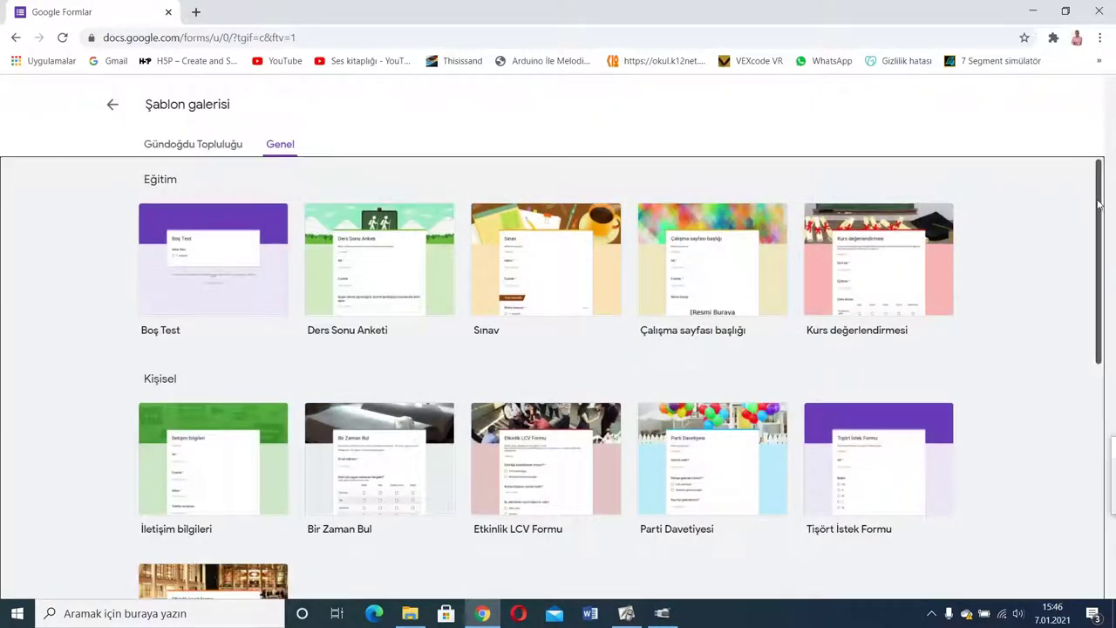
- Browse the Şablon galerisi templates, then go back to the Forms home page
{"action": "left_click_drag", "start_coordinate": [1098, 203], "coordinate": [1098, 214]}
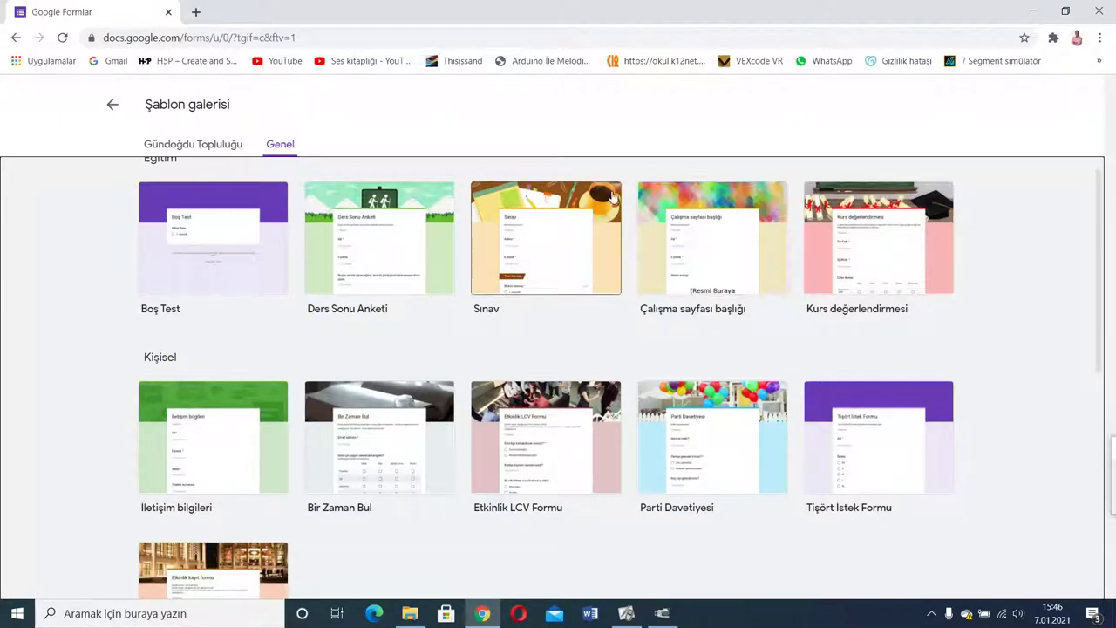
{"action": "left_click_drag", "start_coordinate": [1102, 277], "coordinate": [1095, 509]}
{"action": "scroll", "coordinate": [144, 526], "scroll_direction": "up", "scroll_amount": 7}
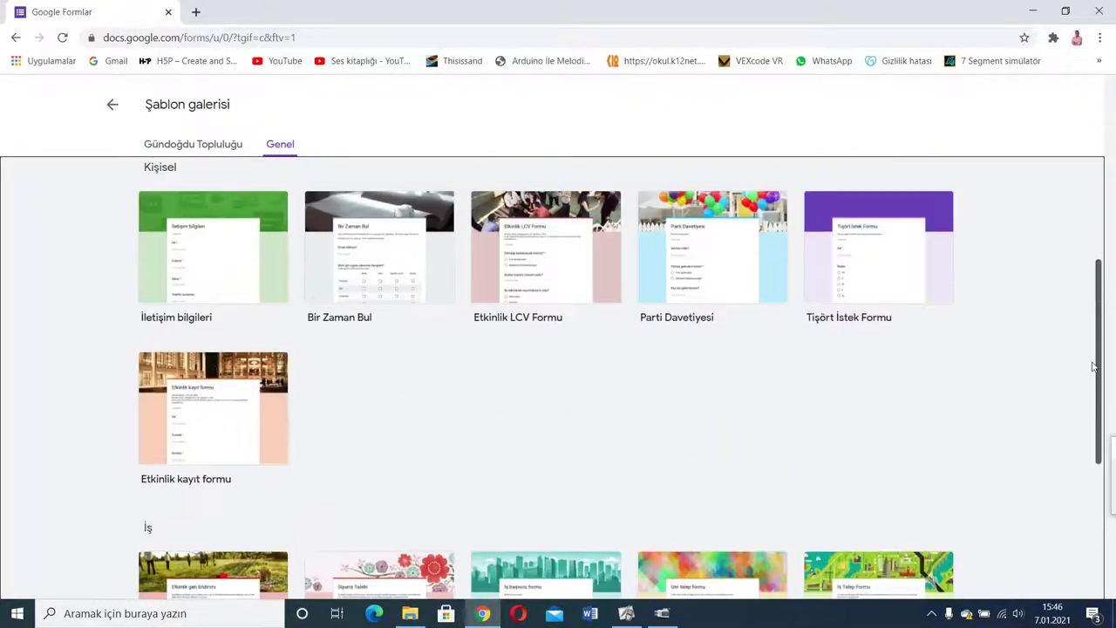
{"action": "left_click", "coordinate": [117, 108]}
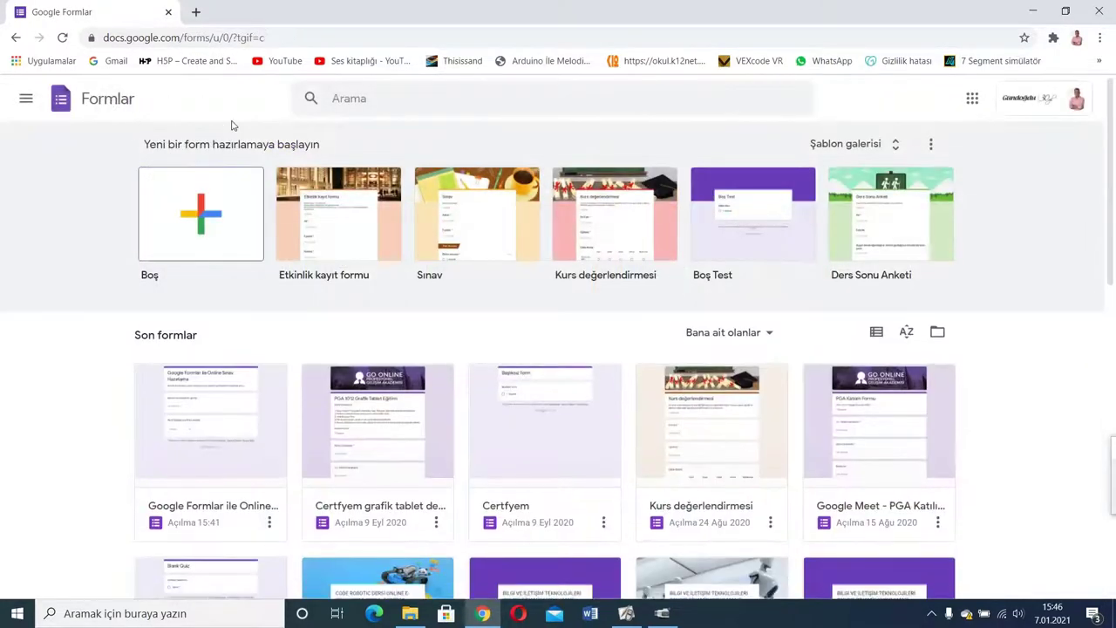
- Start a blank form and title it 'Google Formlar ile Online Sınav Hazırlama'
{"action": "left_click", "coordinate": [195, 221]}
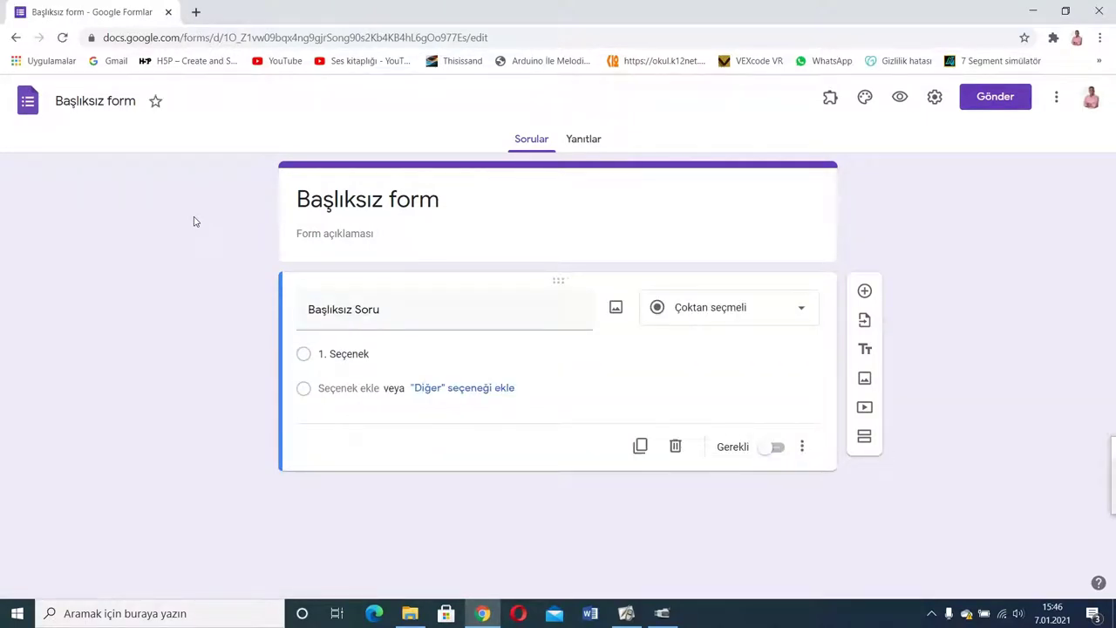
{"action": "left_click", "coordinate": [352, 207]}
{"action": "type", "text": "G"}
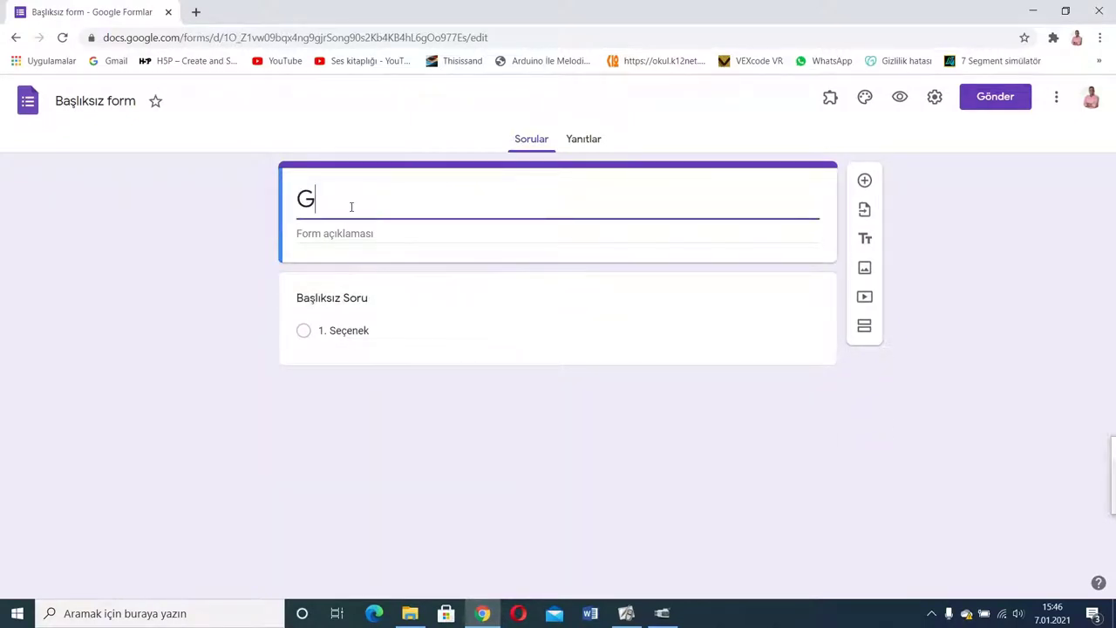
{"action": "type", "text": "oogle Form"}
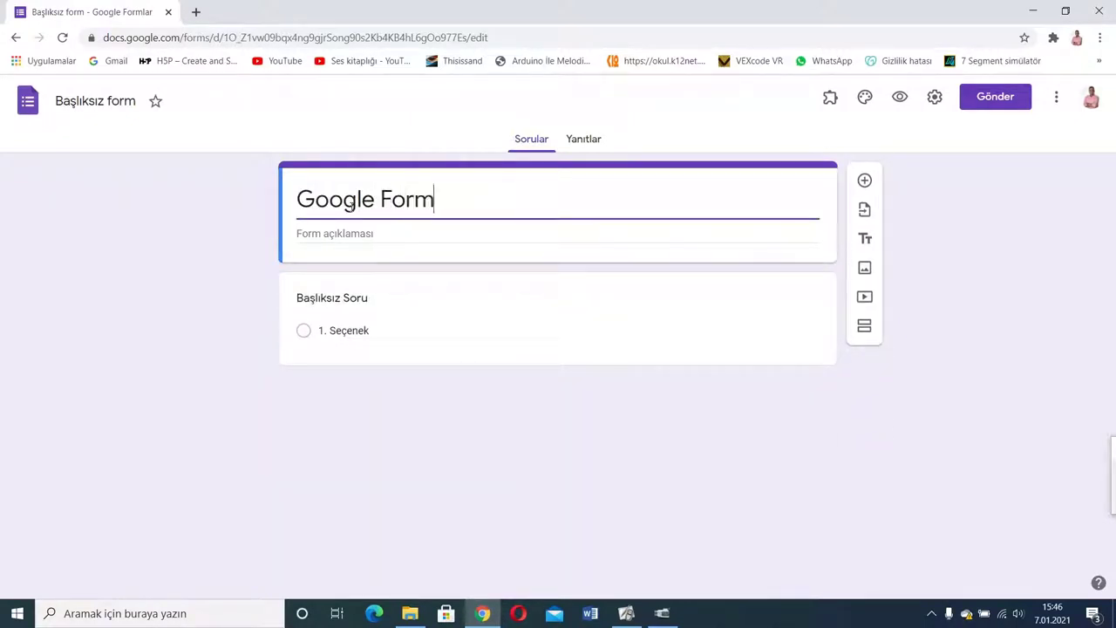
{"action": "type", "text": "lar ile Onlin"}
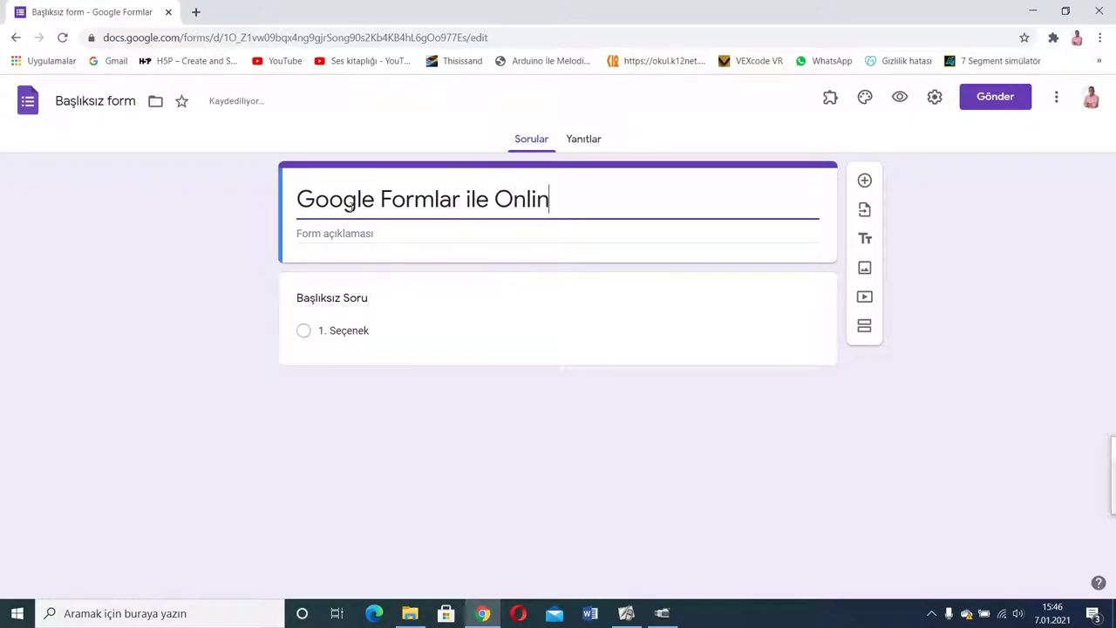
{"action": "type", "text": "e Sınav Hazırla"}
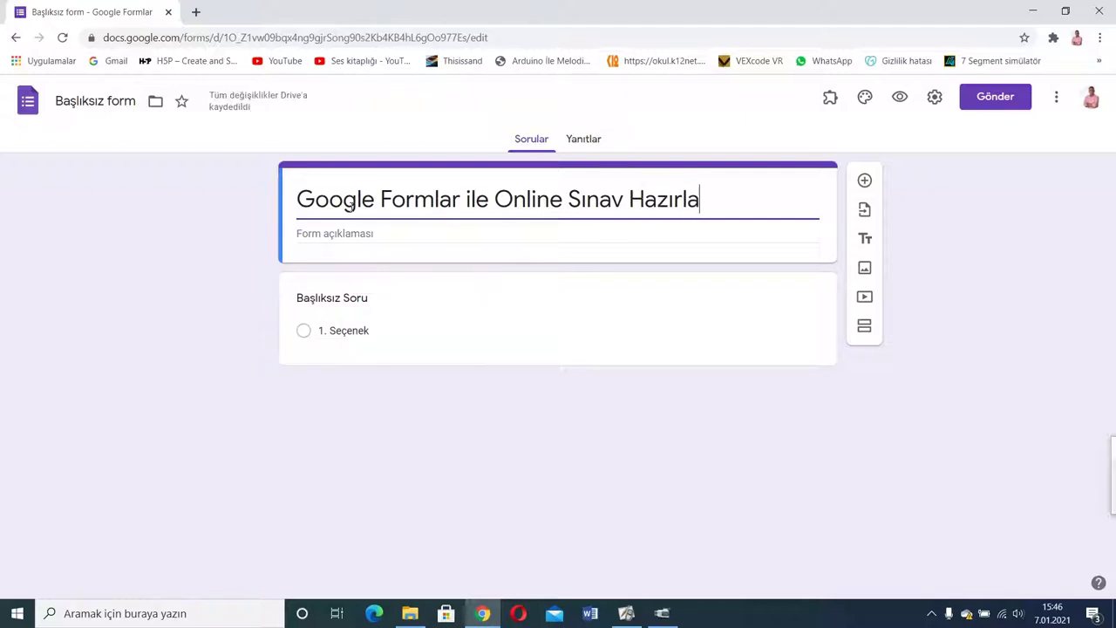
{"action": "type", "text": "ma"}
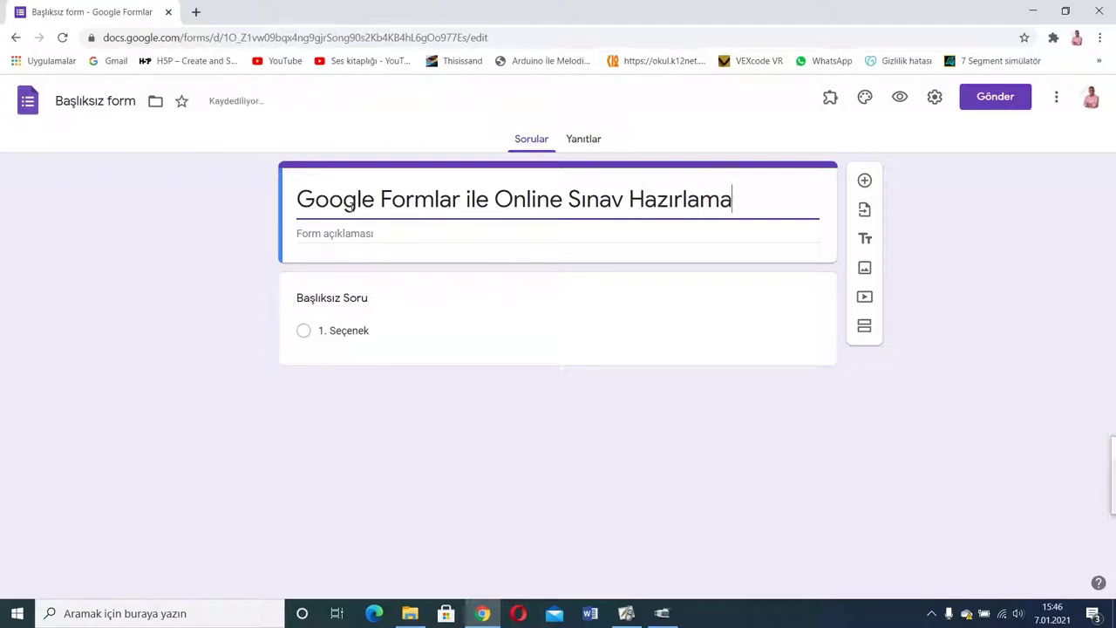
- Name the file 'Google Formlar ile Online Sınav Hazırlama' to match the form title
{"action": "double_click", "coordinate": [405, 212]}
{"action": "double_click", "coordinate": [406, 214]}
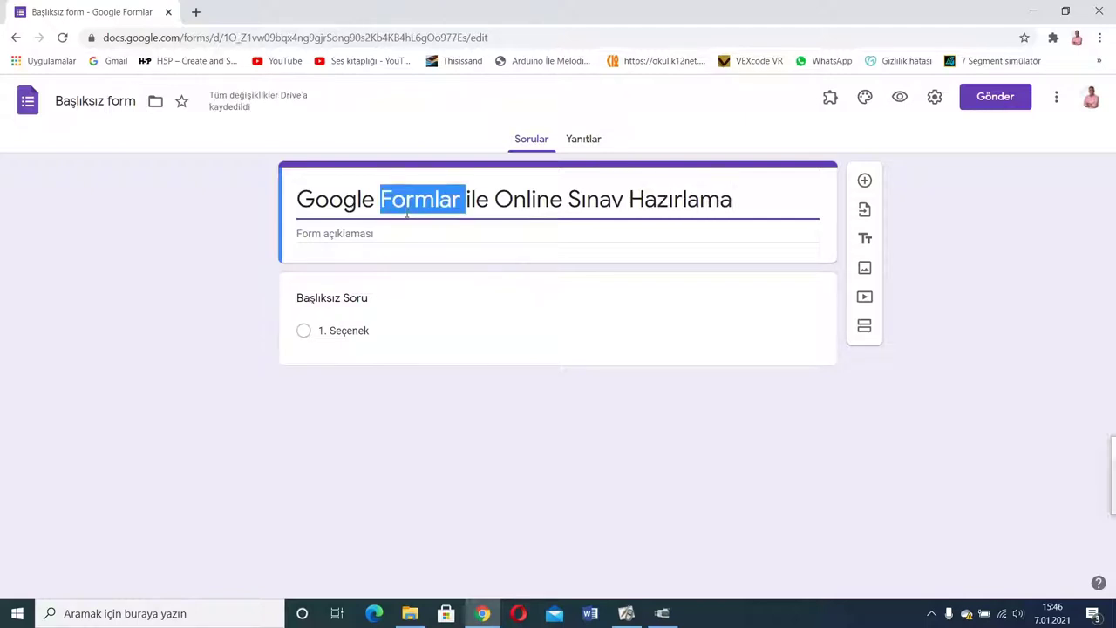
{"action": "triple_click", "coordinate": [407, 216]}
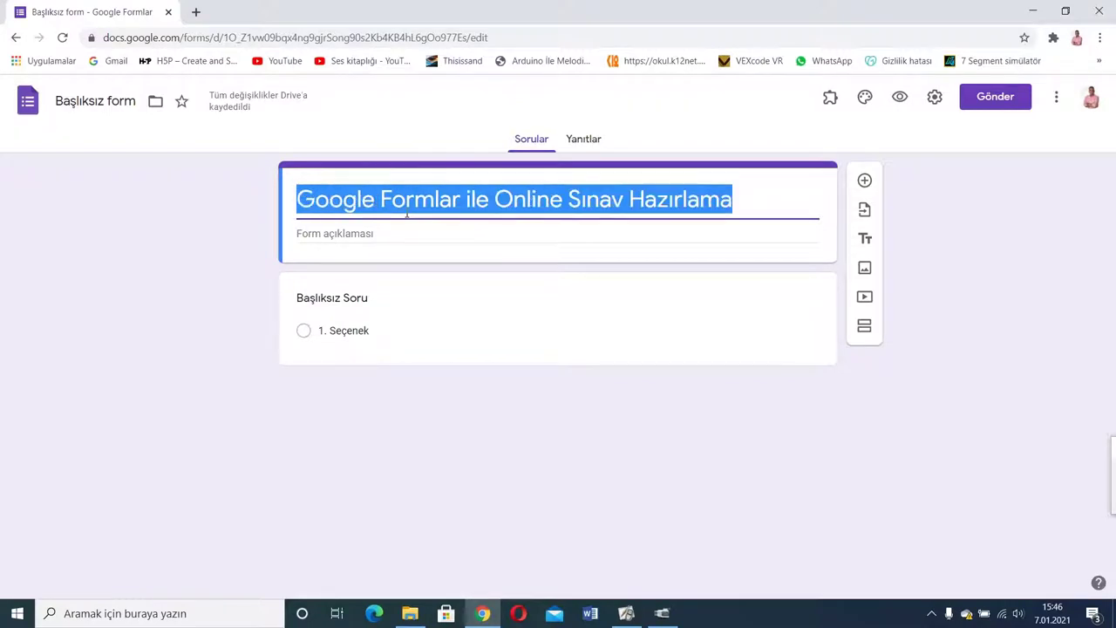
{"action": "left_click", "coordinate": [80, 103]}
{"action": "left_click", "coordinate": [144, 210]}
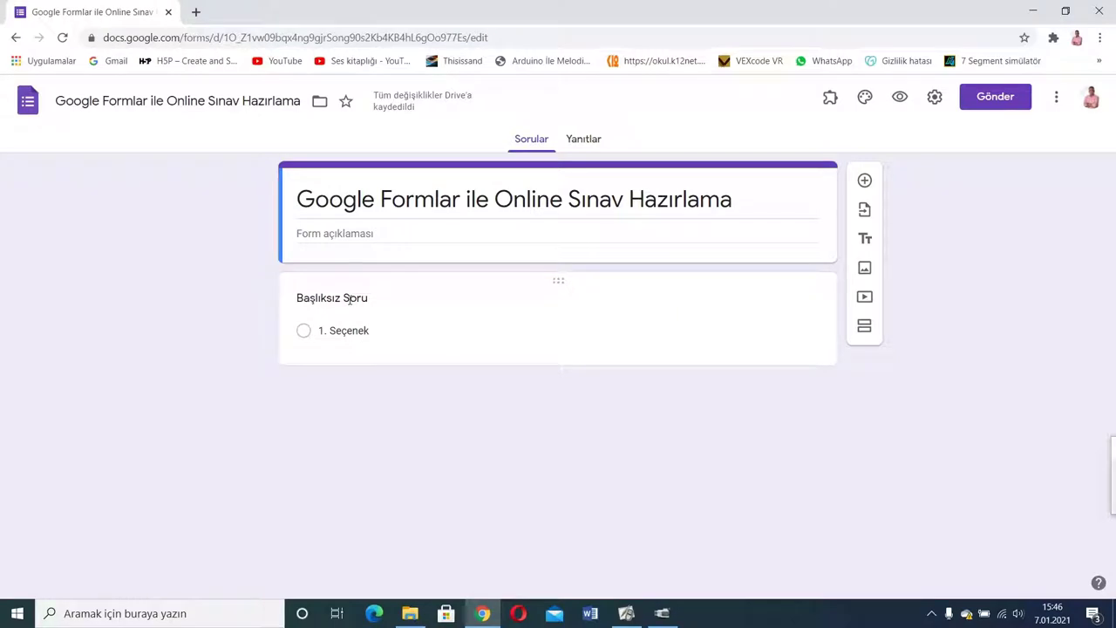
- Turn on e-mail address collection and set response receipts to Her zaman
{"action": "left_click", "coordinate": [932, 102]}
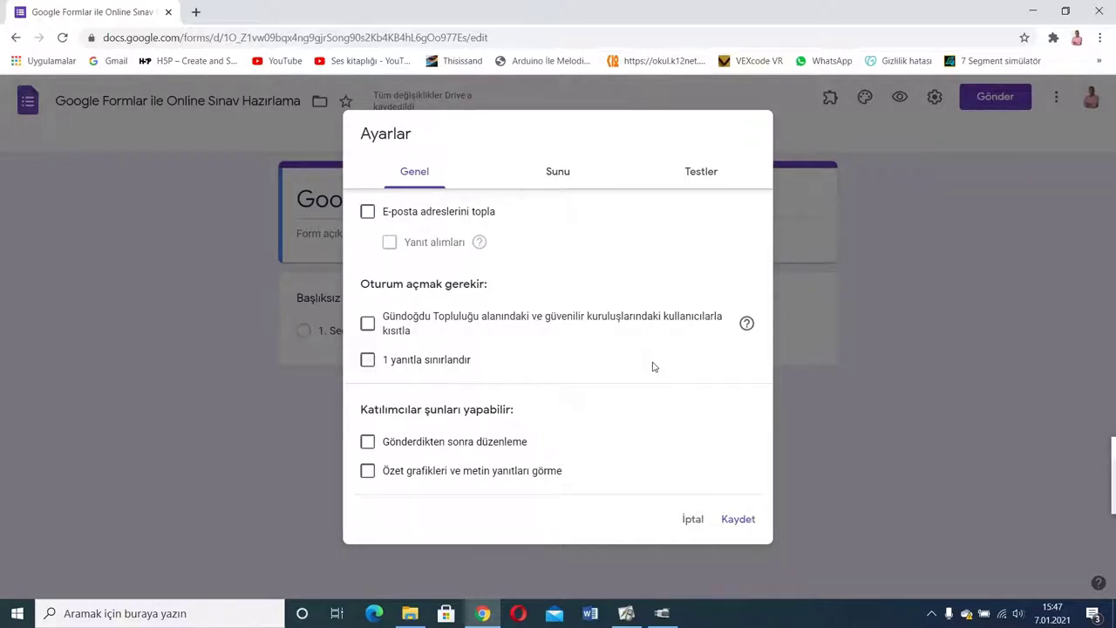
{"action": "left_click", "coordinate": [367, 214]}
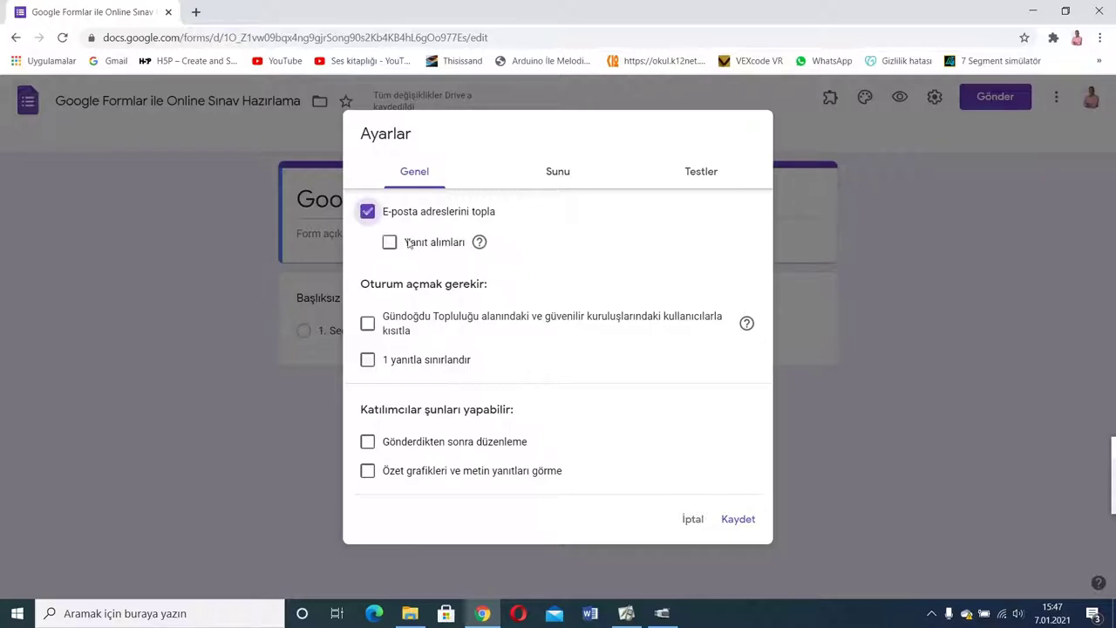
{"action": "left_click", "coordinate": [389, 243]}
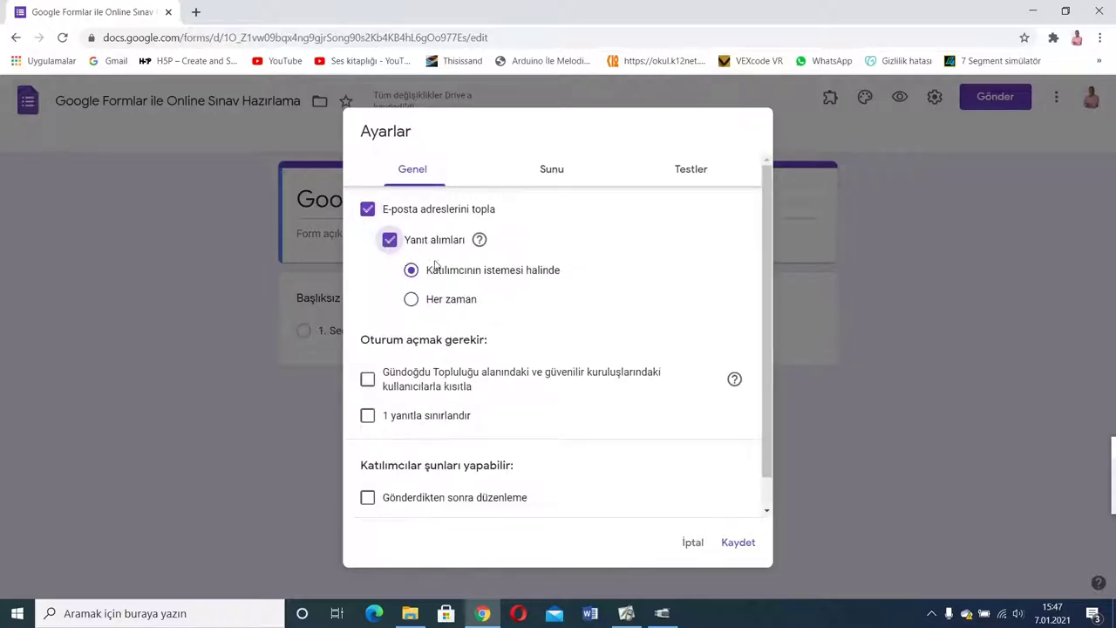
{"action": "mouse_move", "coordinate": [481, 247]}
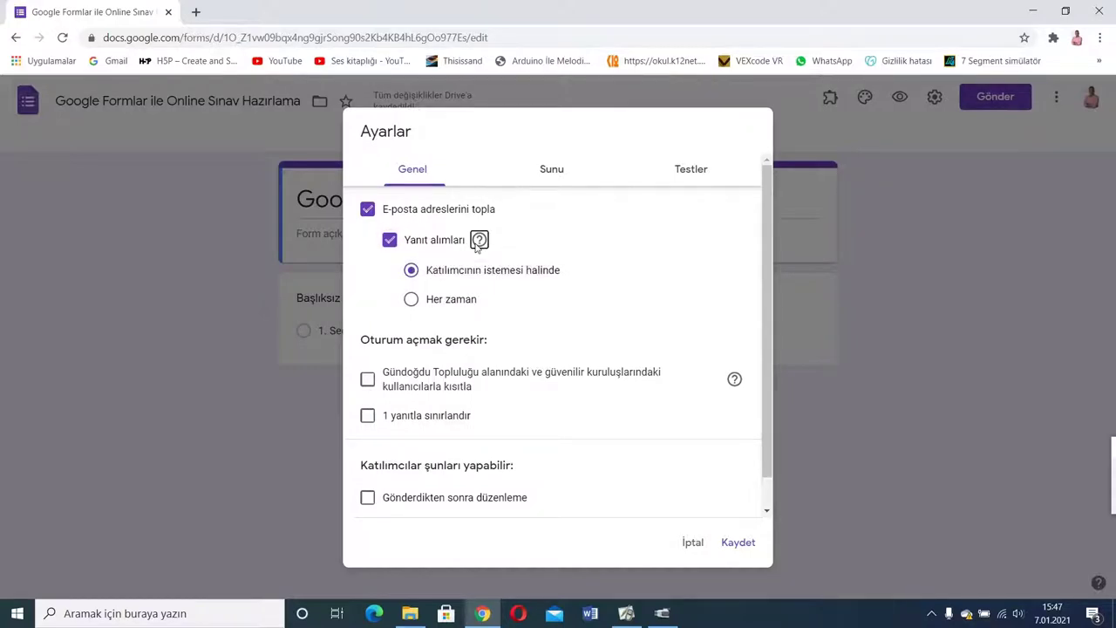
{"action": "left_click", "coordinate": [418, 300]}
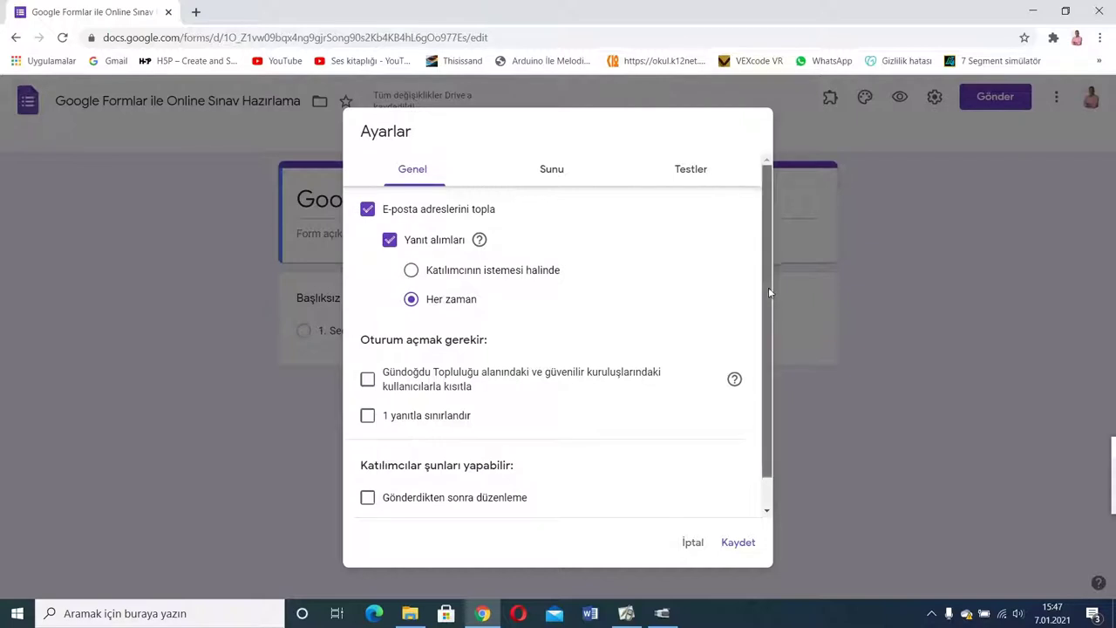
- Restrict responses to organisation users and limit each person to one response
{"action": "left_click_drag", "start_coordinate": [768, 285], "coordinate": [771, 321]}
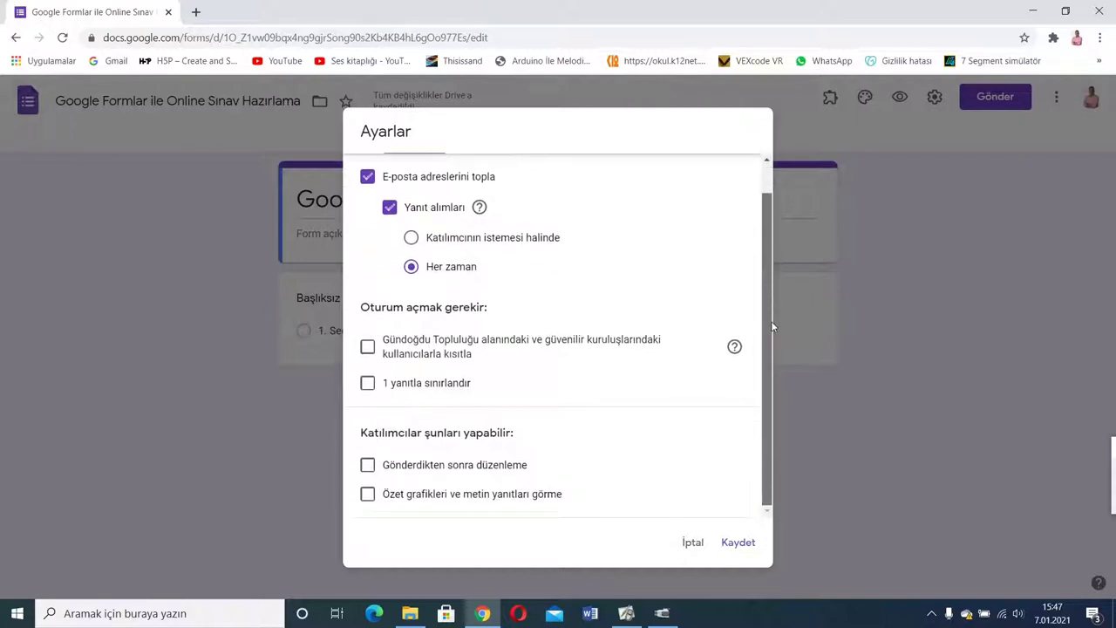
{"action": "left_click", "coordinate": [366, 348]}
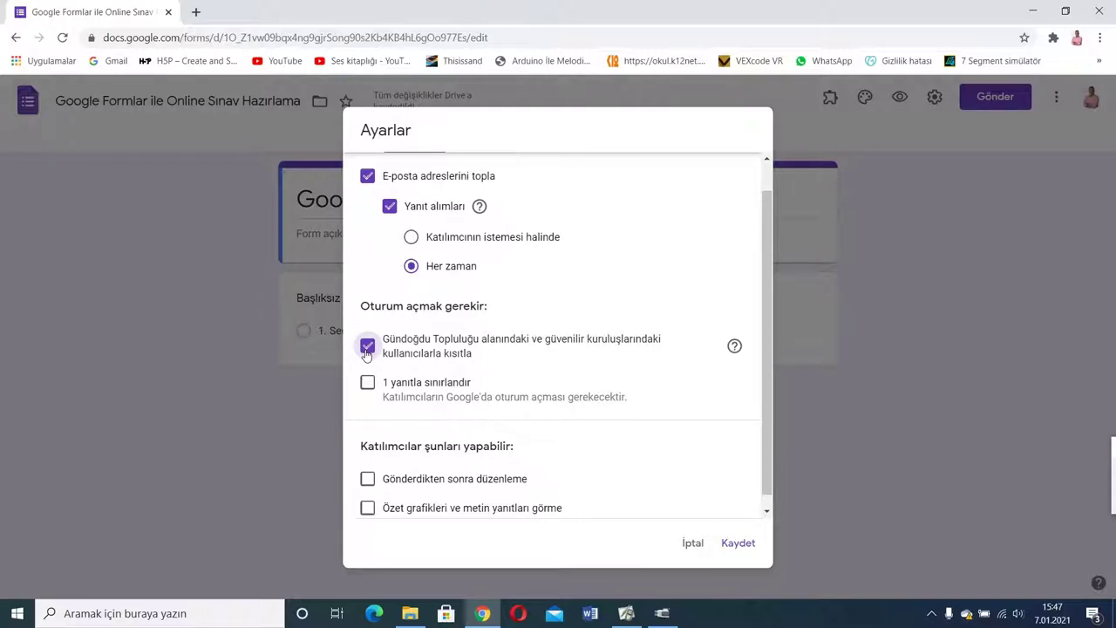
{"action": "left_click", "coordinate": [367, 385]}
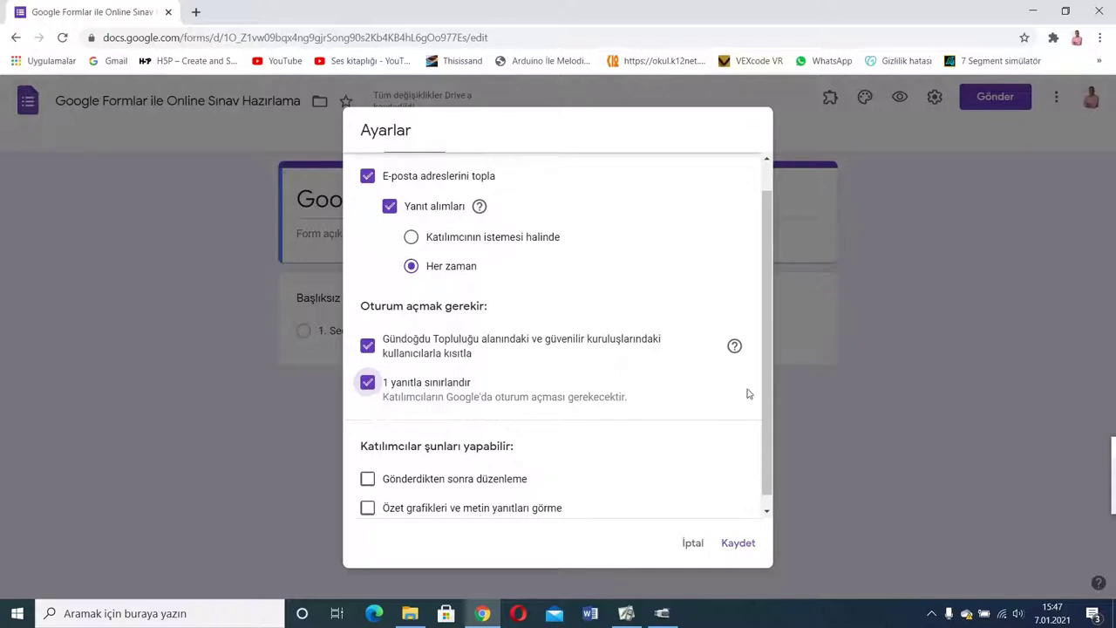
{"action": "left_click_drag", "start_coordinate": [765, 384], "coordinate": [764, 297]}
{"action": "left_click", "coordinate": [563, 179]}
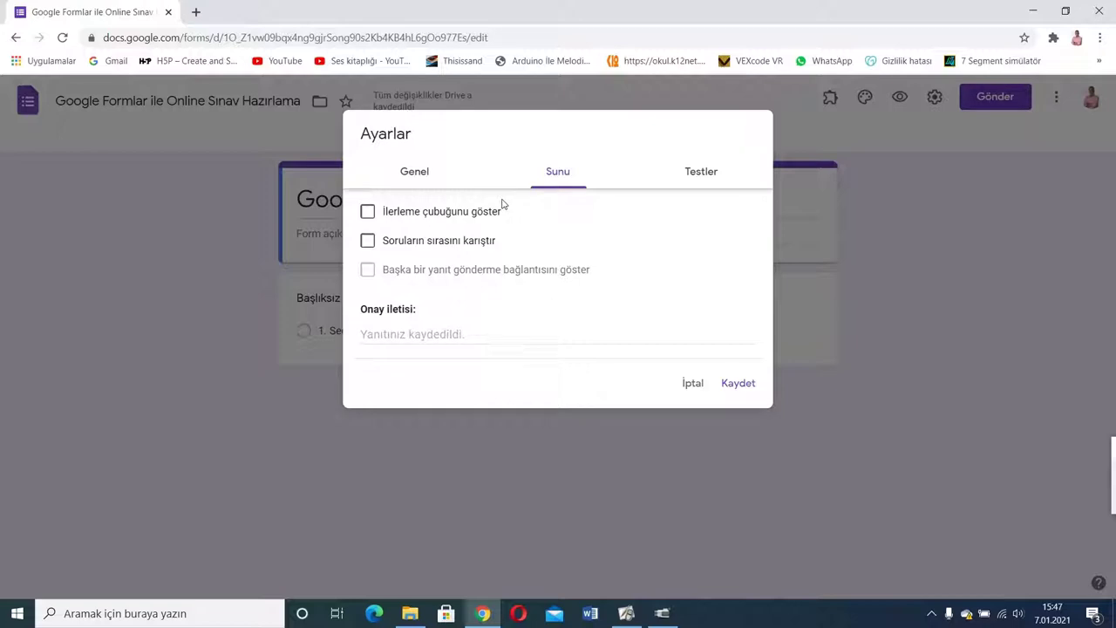
- Keep question order unshuffled and set the confirmation message 'Sonucunuz başarıyla kaydedildi…'
{"action": "left_click", "coordinate": [371, 244]}
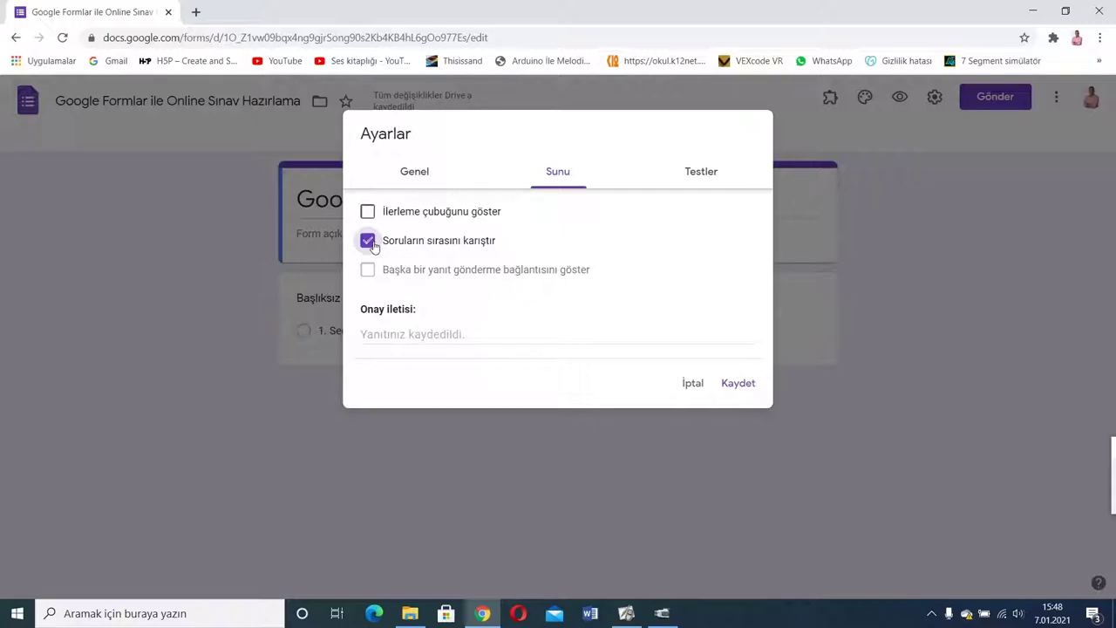
{"action": "left_click", "coordinate": [369, 241]}
{"action": "left_click", "coordinate": [396, 333]}
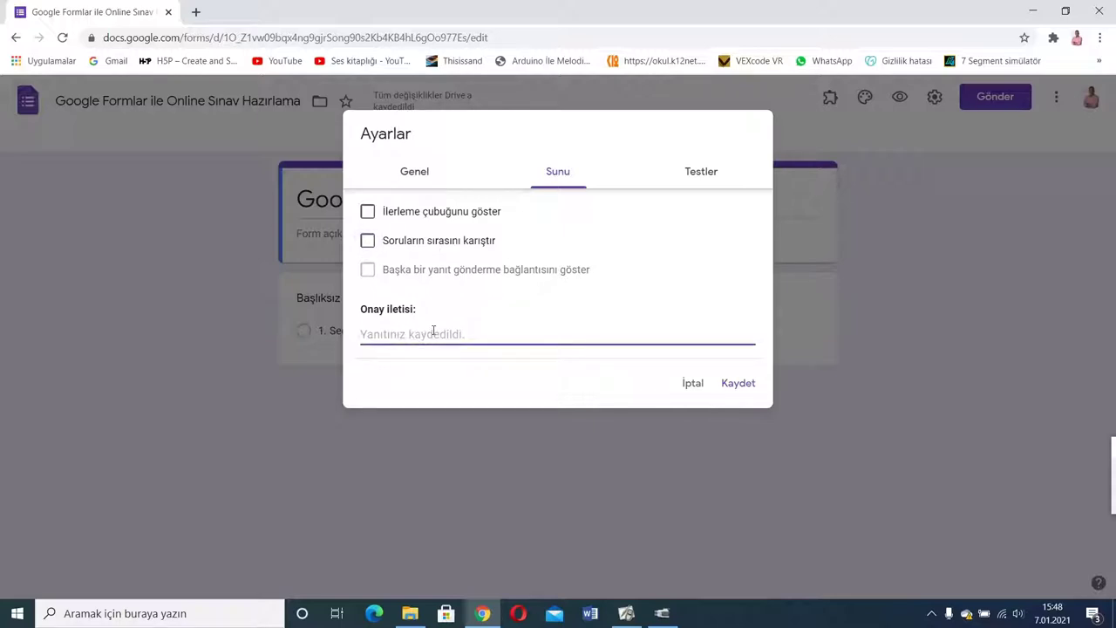
{"action": "type", "text": "Sonucunuz başarıyla "}
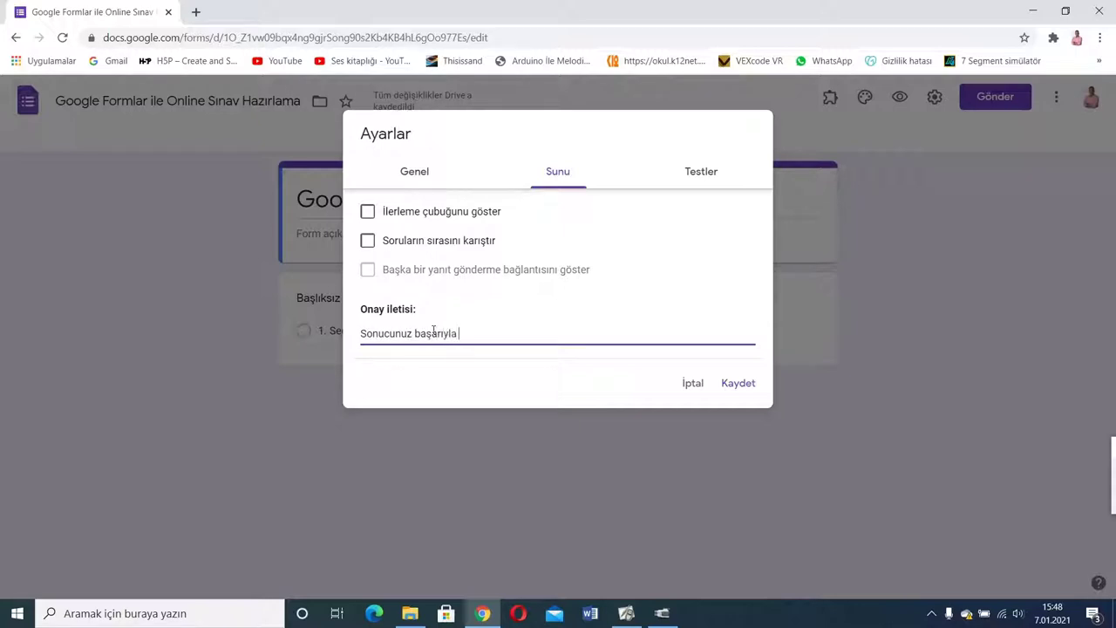
{"action": "type", "text": "kaydedildi. Öğretmen"}
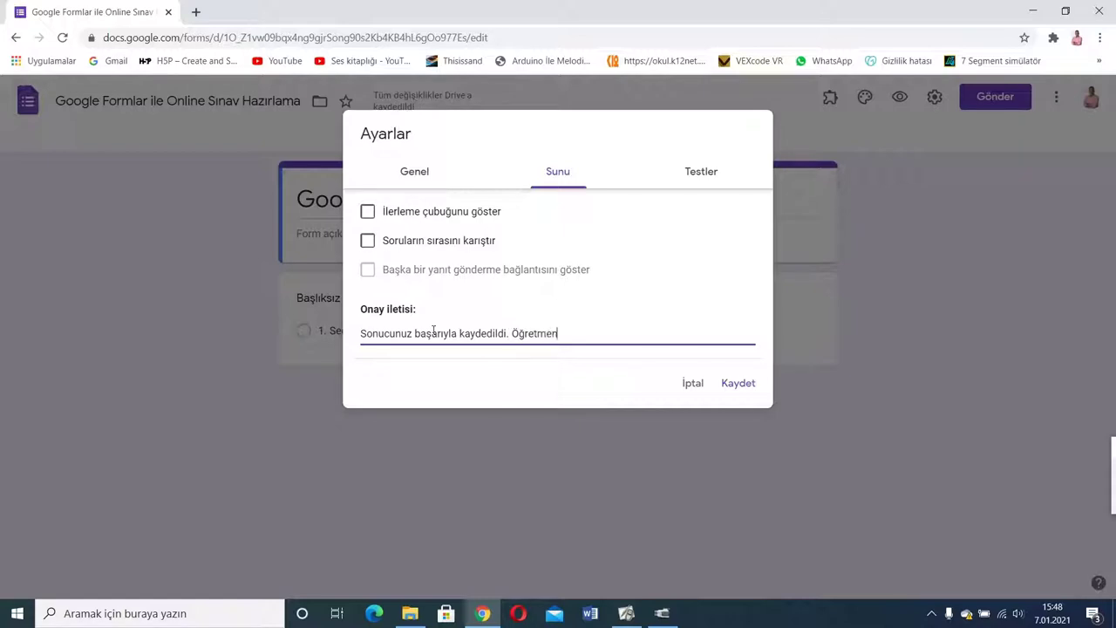
{"action": "type", "text": "inizin incelemesinin a"}
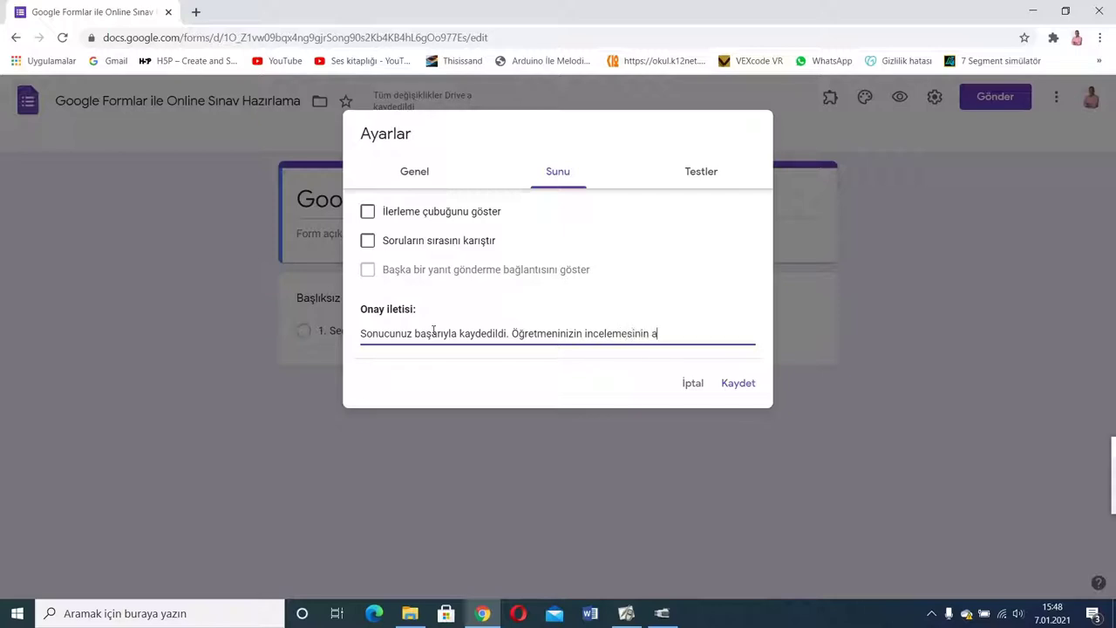
{"action": "type", "text": "rdından en"}
{"action": "type", "text": "kısa sürede sonucunuz ac"}
{"action": "type", "text": "ıklanacaktır."}
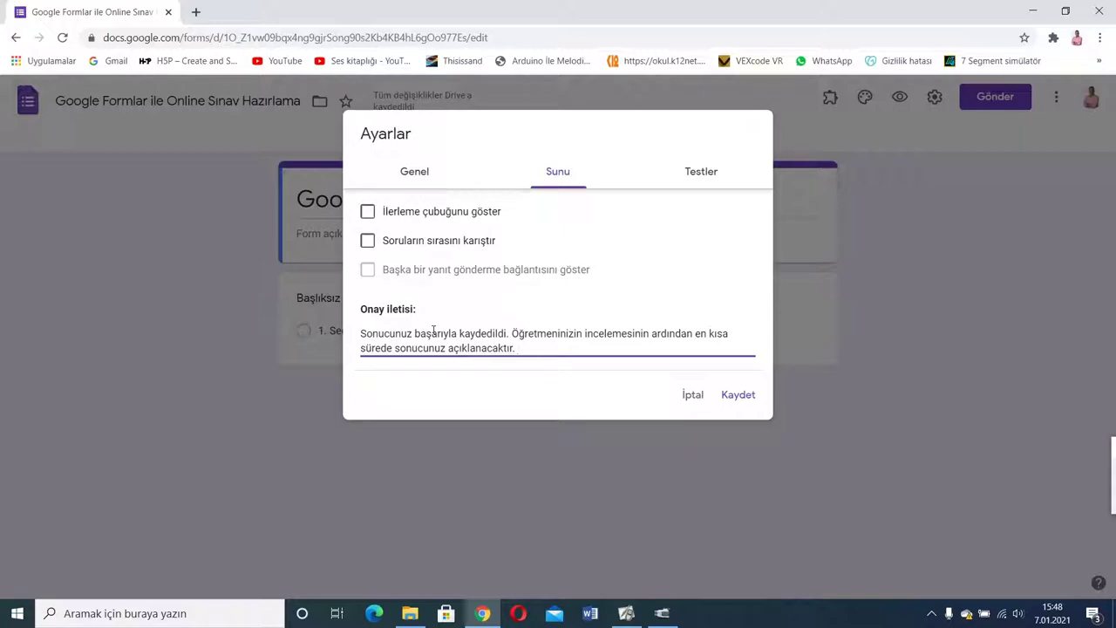
{"action": "left_click", "coordinate": [674, 170]}
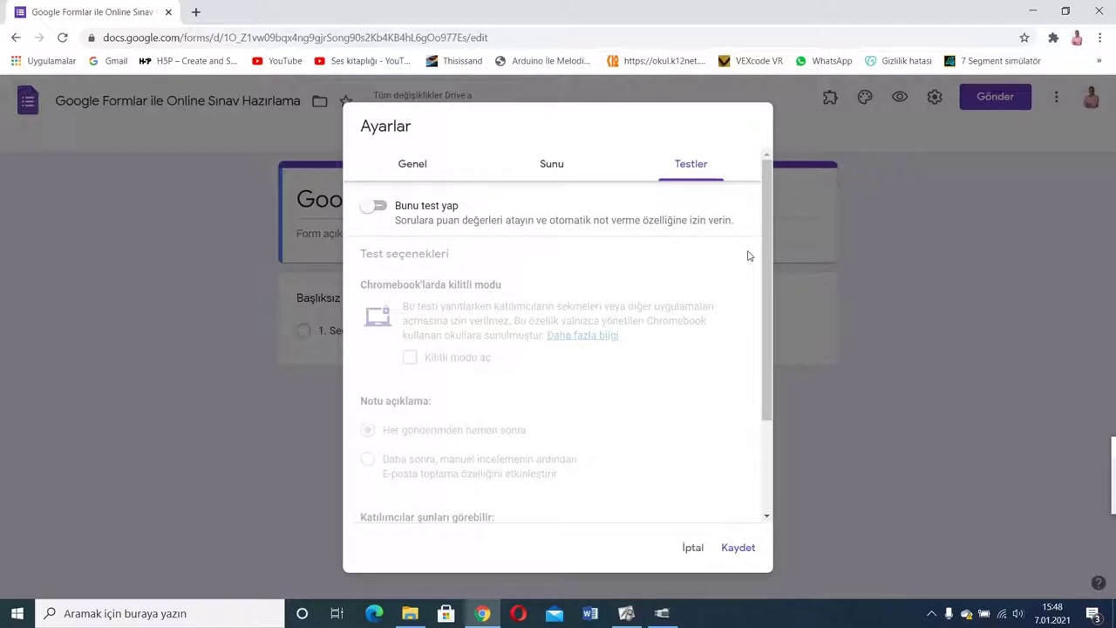
- Turn on quiz mode with grades released later after manual review, and save
{"action": "left_click", "coordinate": [380, 212]}
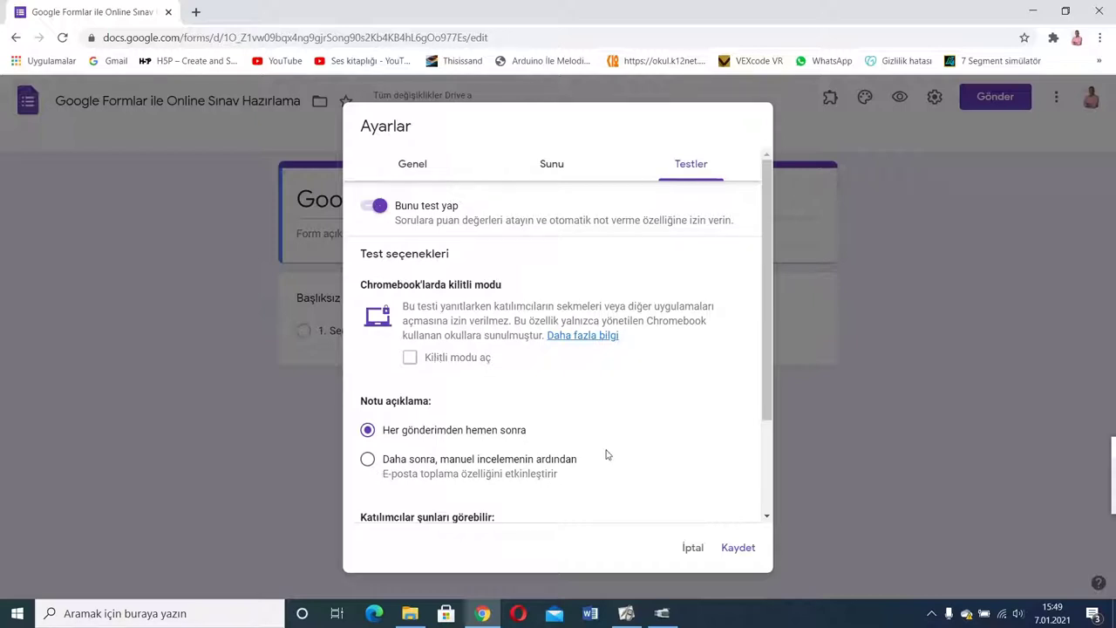
{"action": "scroll", "coordinate": [761, 436], "scroll_direction": "down", "scroll_amount": 2}
{"action": "scroll", "coordinate": [761, 445], "scroll_direction": "down", "scroll_amount": 2}
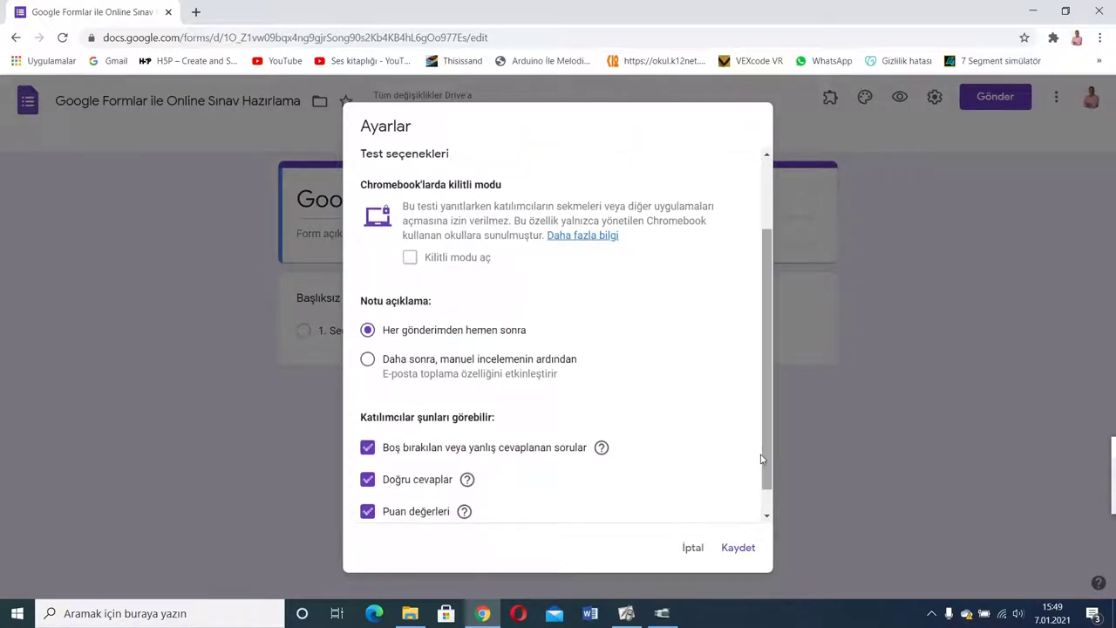
{"action": "left_click", "coordinate": [370, 363]}
{"action": "scroll", "coordinate": [769, 365], "scroll_direction": "up", "scroll_amount": 3}
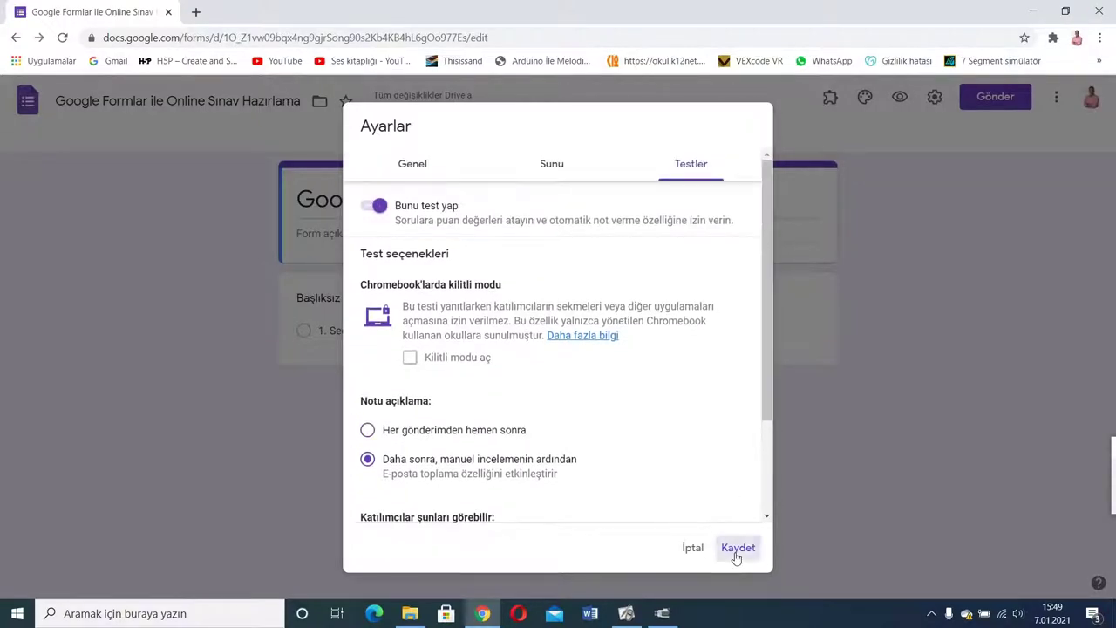
{"action": "left_click", "coordinate": [737, 549]}
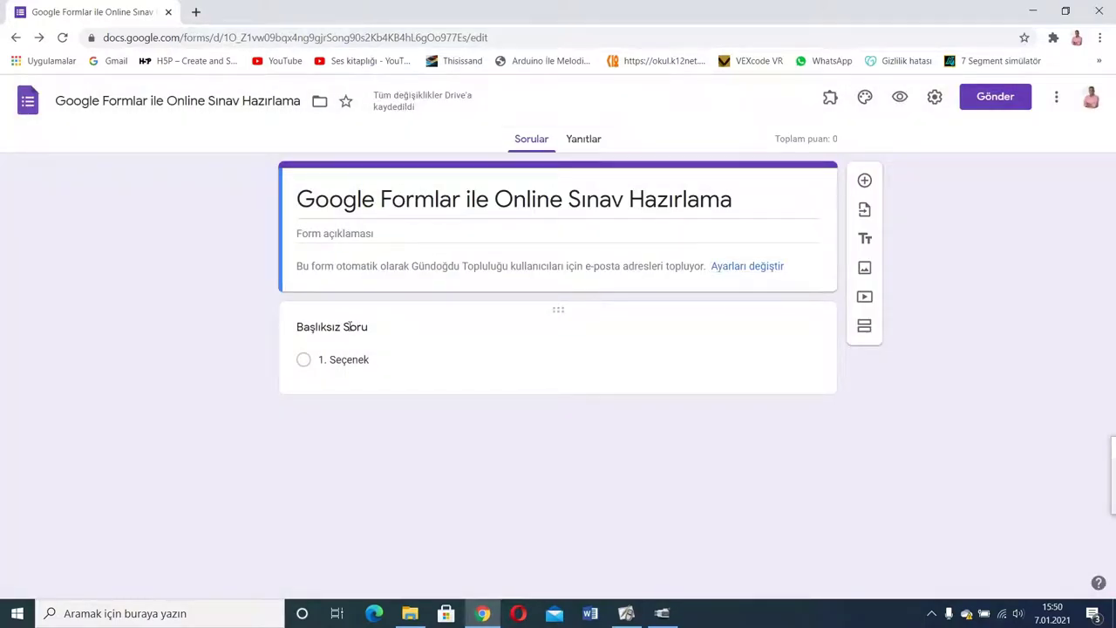
{"action": "left_click", "coordinate": [329, 334]}
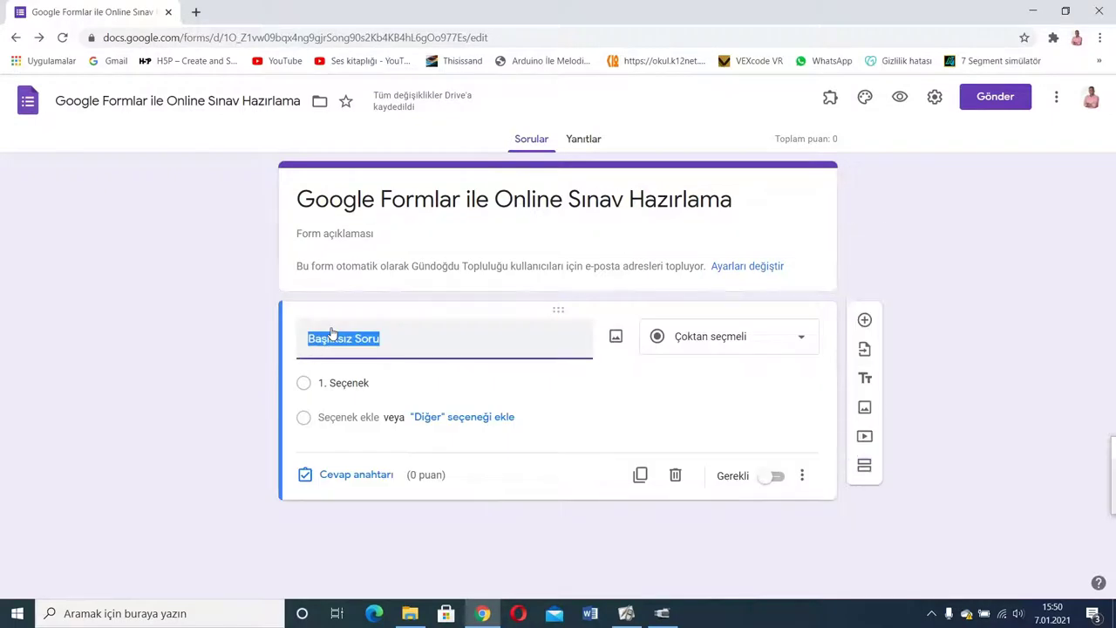
{"action": "left_click", "coordinate": [720, 347]}
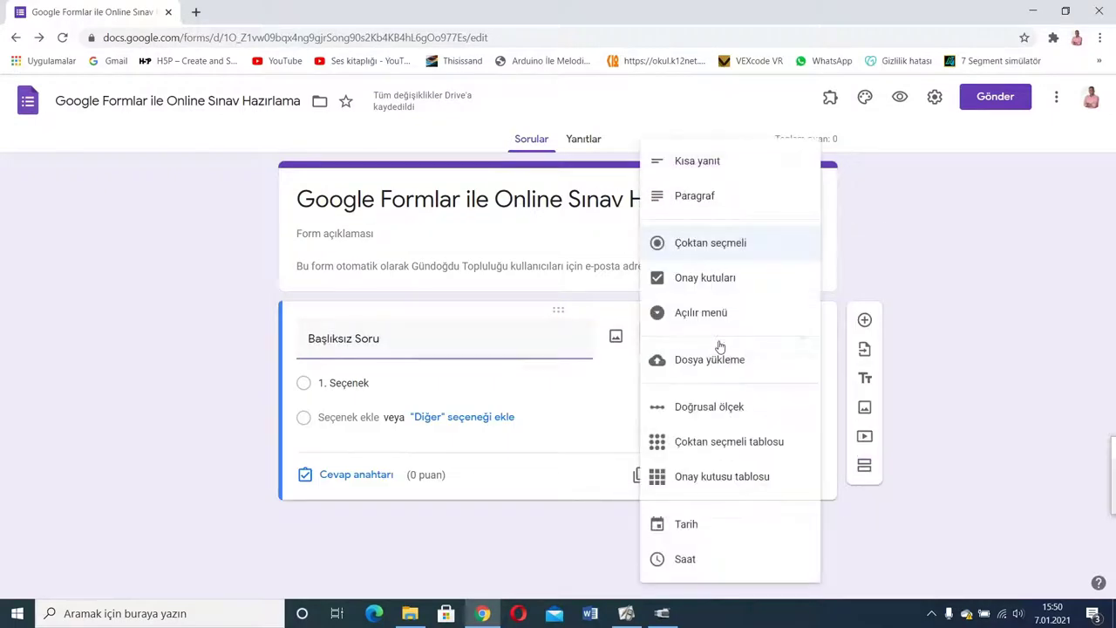
- Make the first question a required short answer reading 'Adınızı ve soyadınızı giriniz.'
{"action": "left_click", "coordinate": [697, 161]}
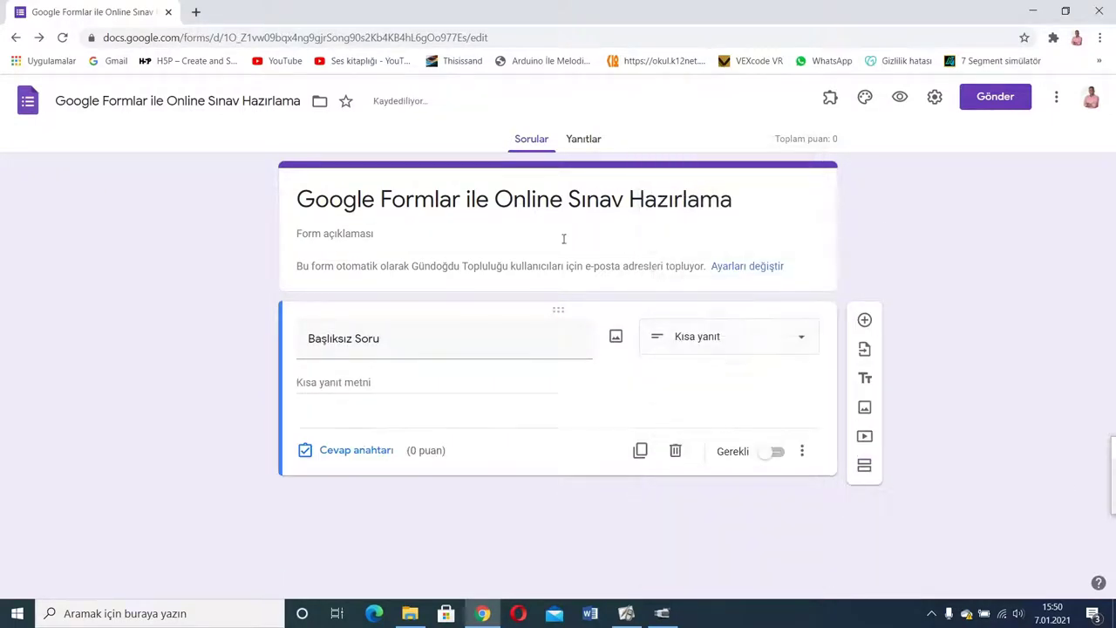
{"action": "left_click", "coordinate": [389, 344]}
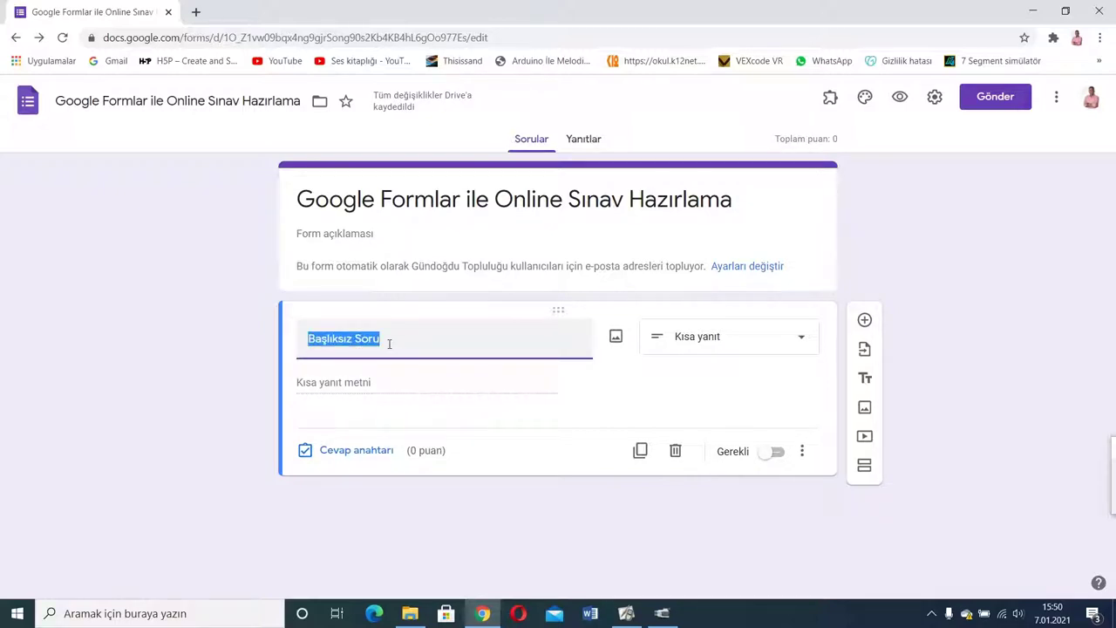
{"action": "type", "text": "Adınızı v"}
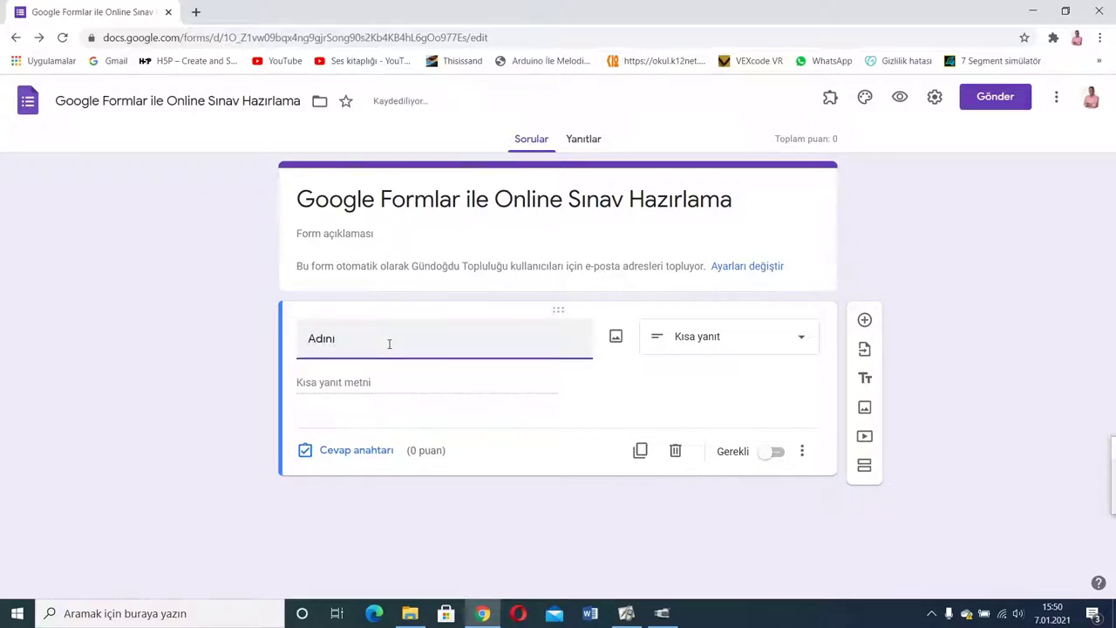
{"action": "type", "text": "e soyadınızı giriniz."}
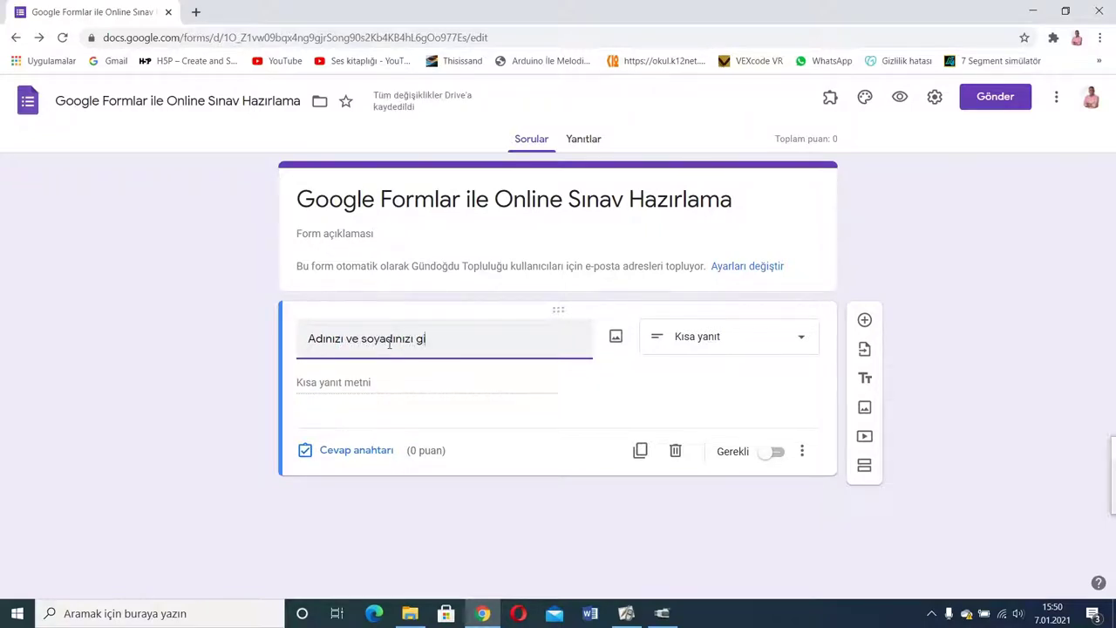
{"action": "left_click", "coordinate": [775, 451]}
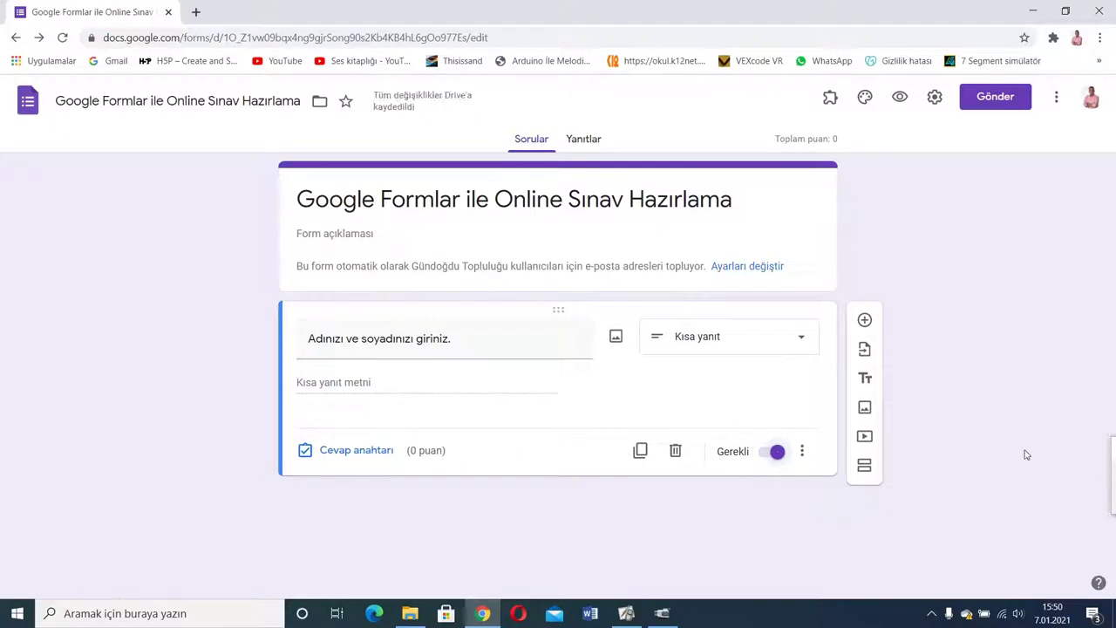
{"action": "left_click", "coordinate": [807, 451]}
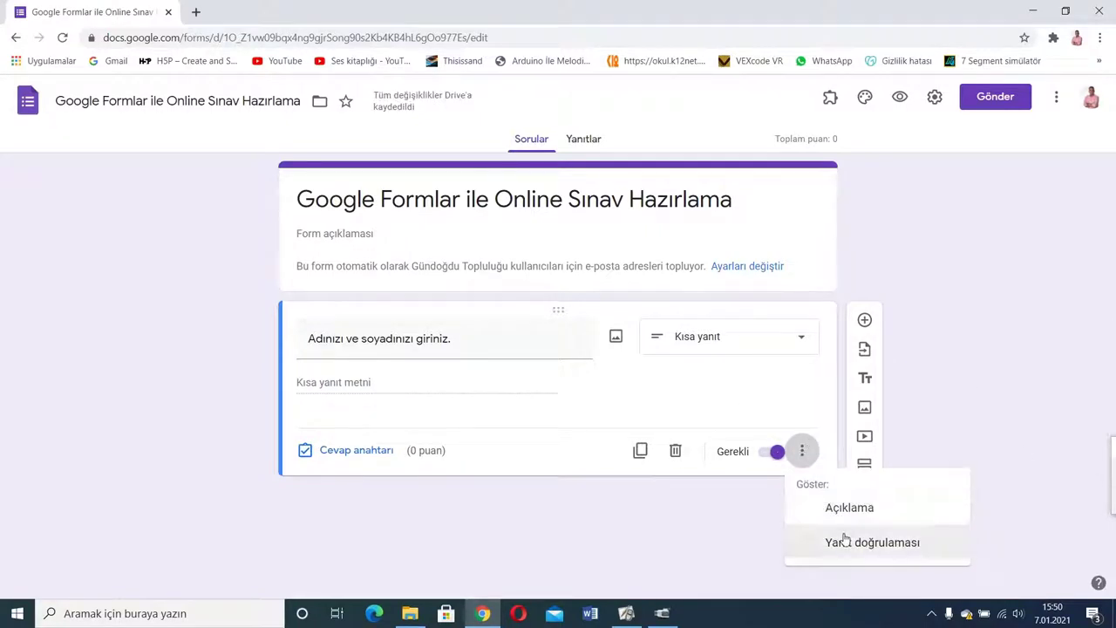
{"action": "left_click", "coordinate": [845, 540]}
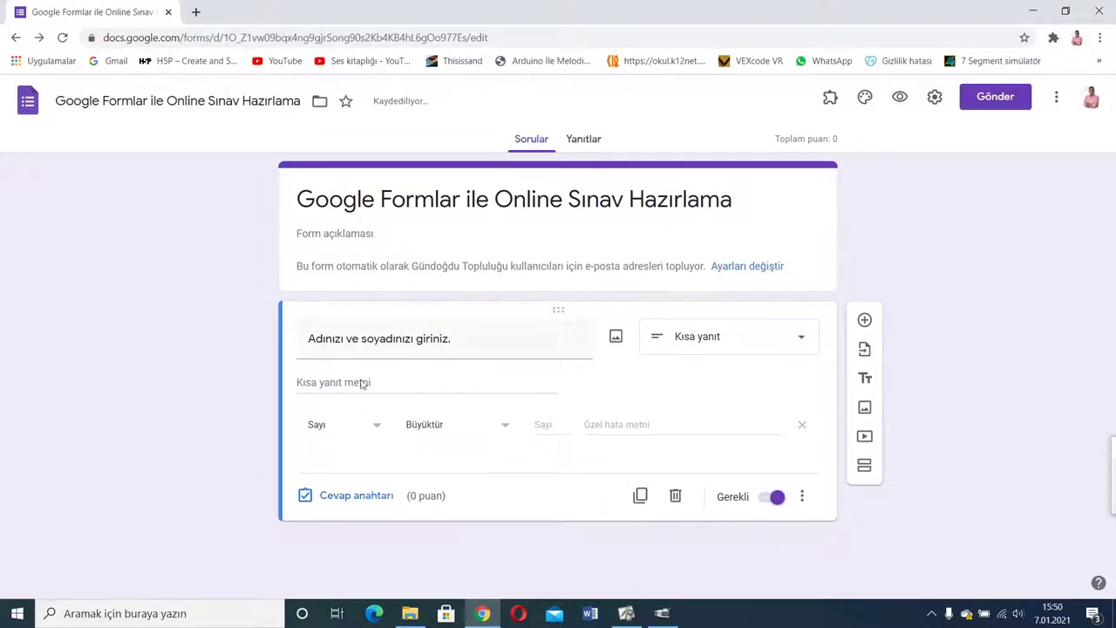
{"action": "left_click", "coordinate": [377, 430]}
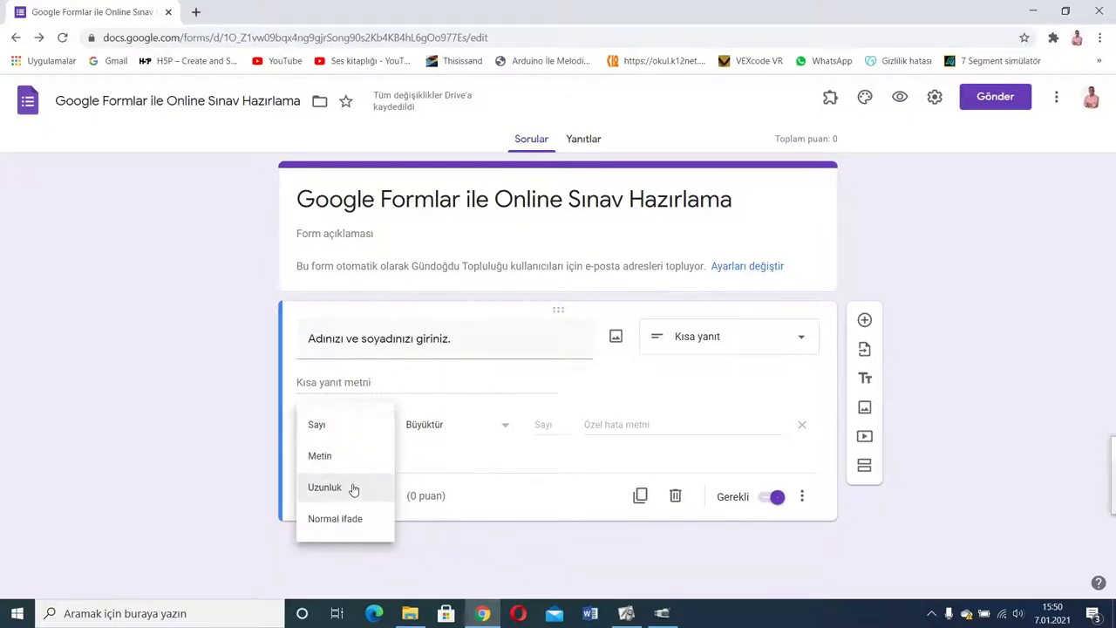
{"action": "left_click", "coordinate": [456, 424]}
{"action": "left_click", "coordinate": [294, 421]}
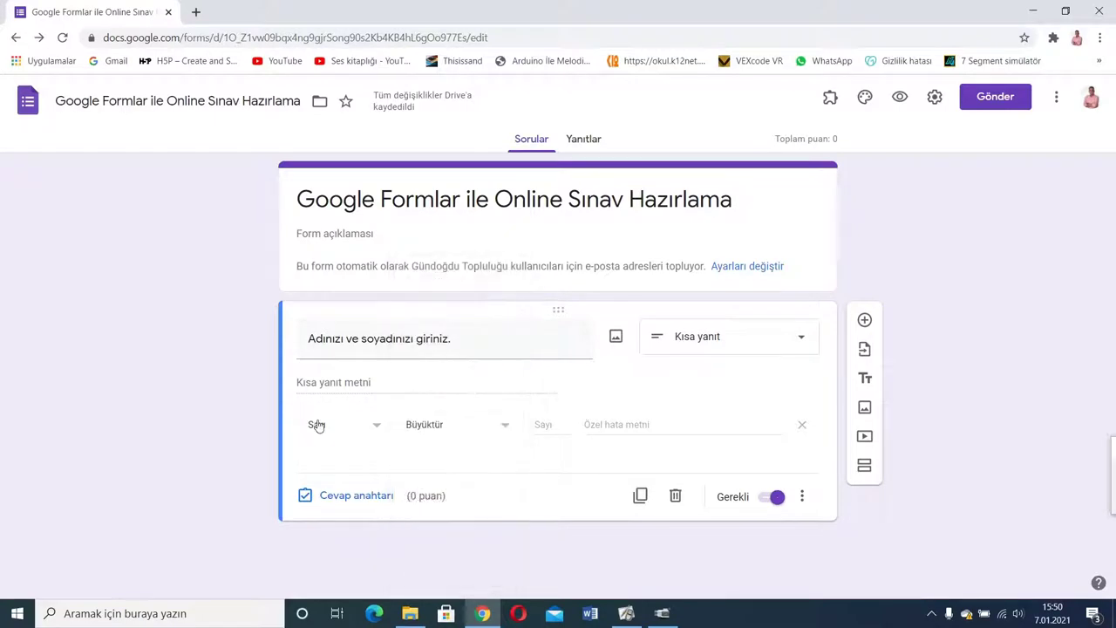
{"action": "left_click", "coordinate": [319, 433]}
{"action": "left_click", "coordinate": [319, 455]}
{"action": "left_click", "coordinate": [432, 427]}
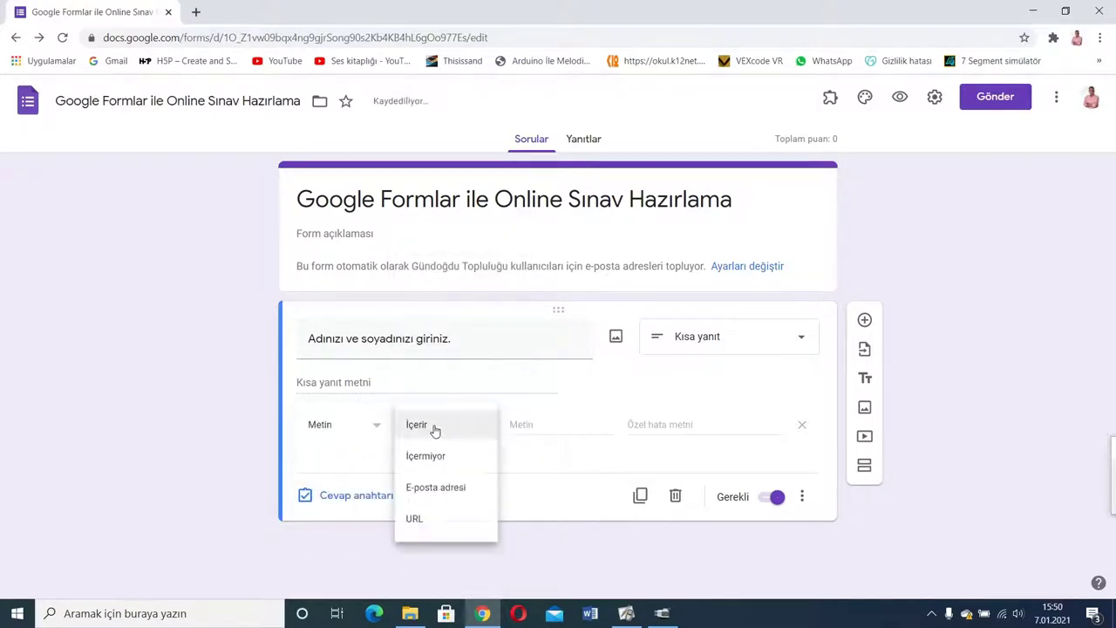
{"action": "left_click", "coordinate": [436, 490]}
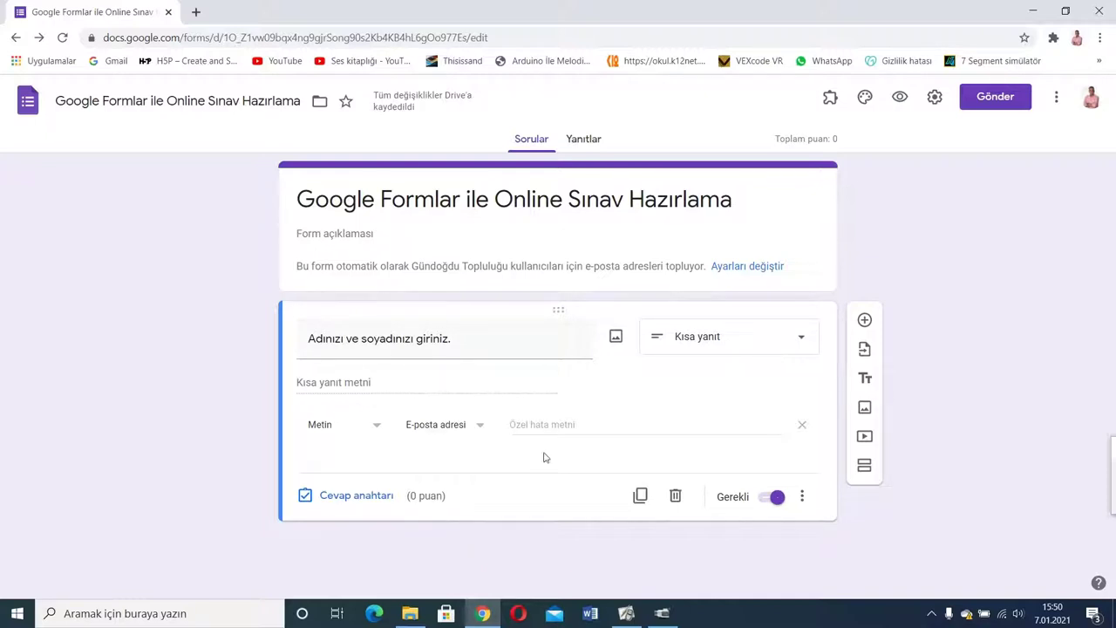
{"action": "left_click", "coordinate": [803, 497]}
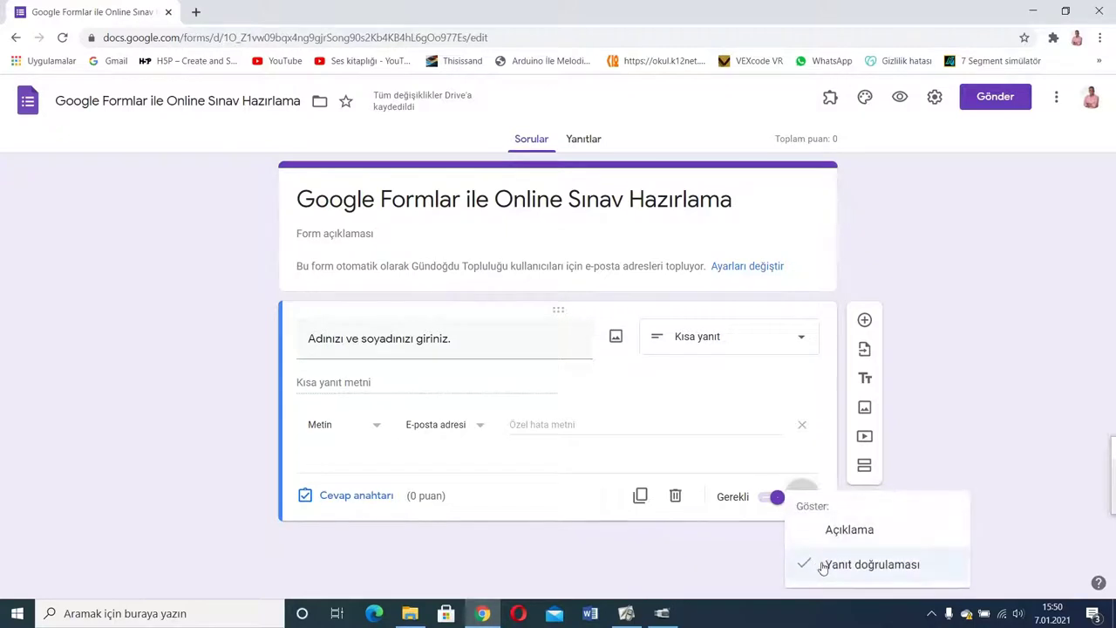
{"action": "left_click", "coordinate": [823, 566]}
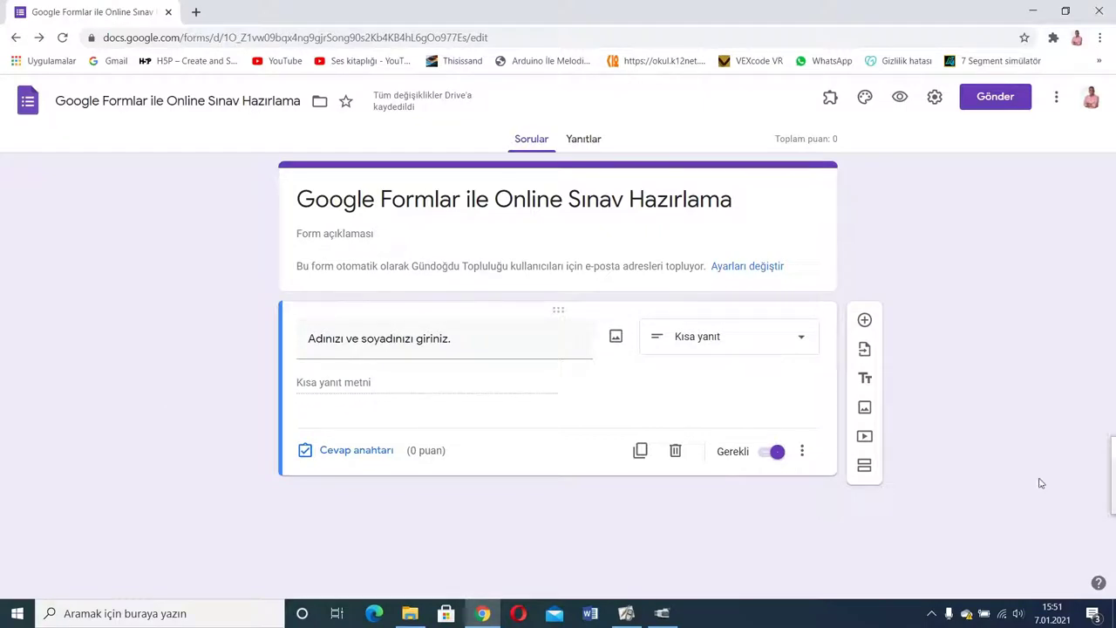
- Add a second question titled 'Açılır listeden sınıfınızı seçiniz.' below the name question
{"action": "left_click", "coordinate": [1114, 467]}
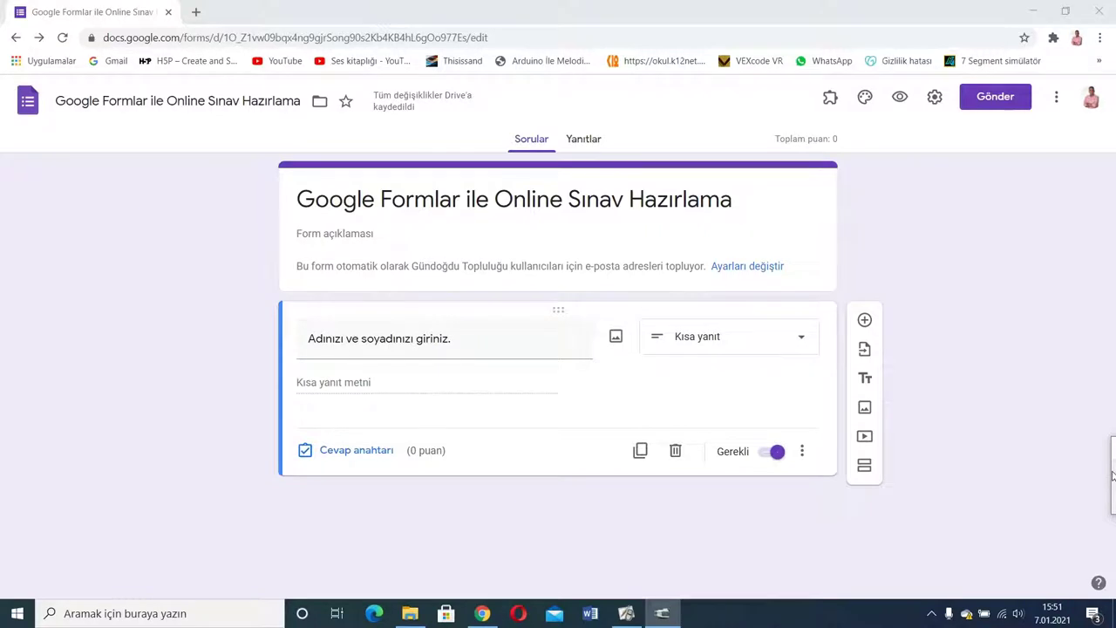
{"action": "left_click", "coordinate": [865, 322]}
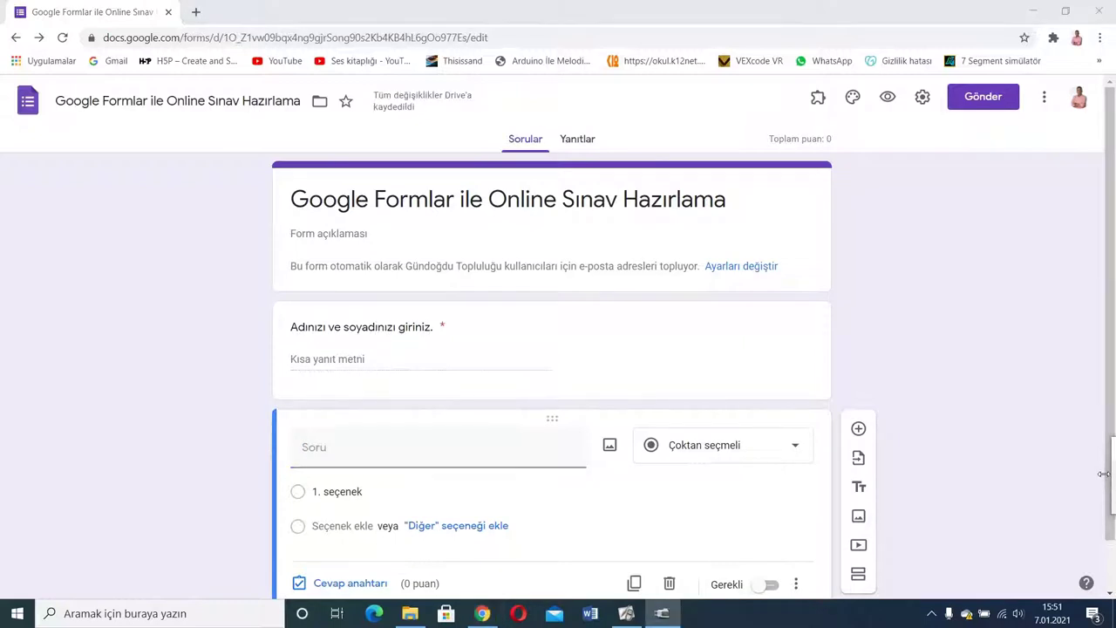
{"action": "scroll", "coordinate": [1106, 477], "scroll_direction": "down", "scroll_amount": 1}
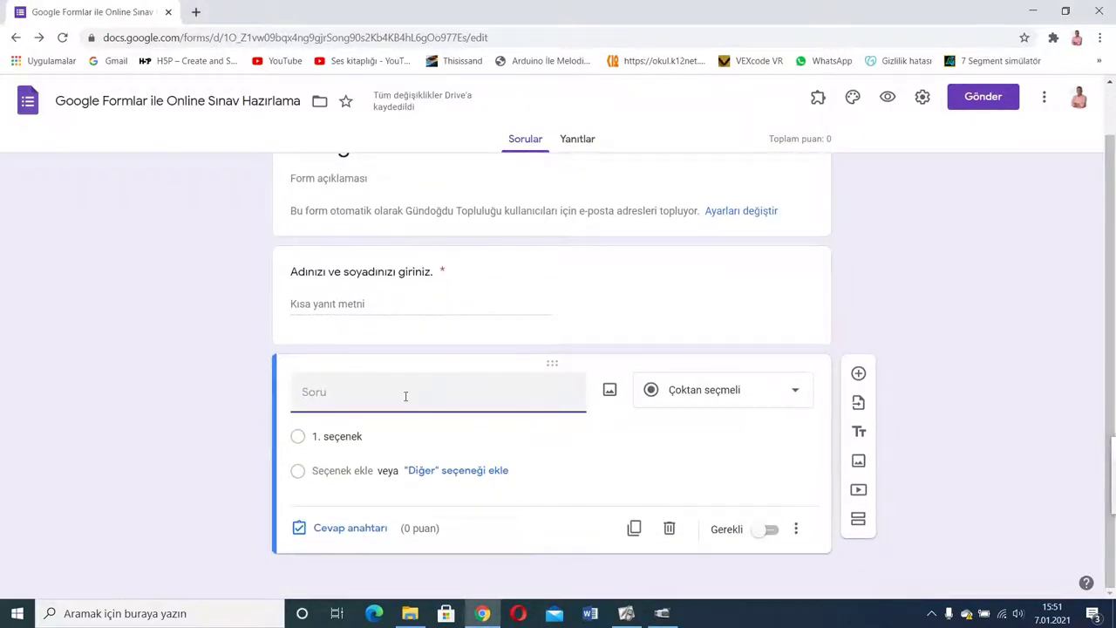
{"action": "type", "text": "Açılır listeden sınıfınızı seçiniz."}
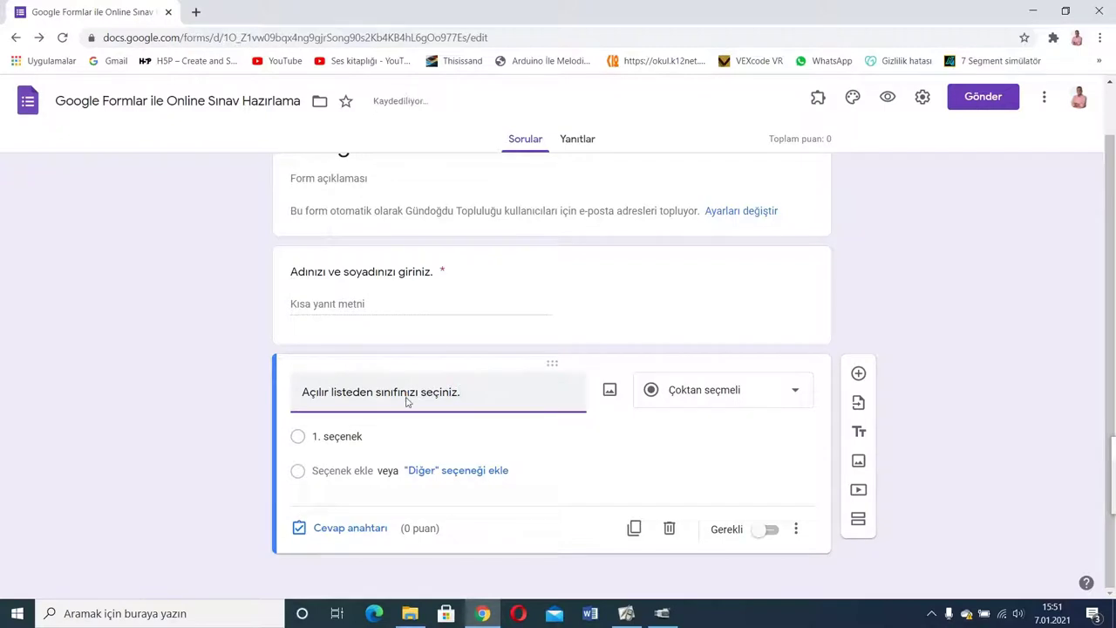
{"action": "left_click", "coordinate": [691, 395]}
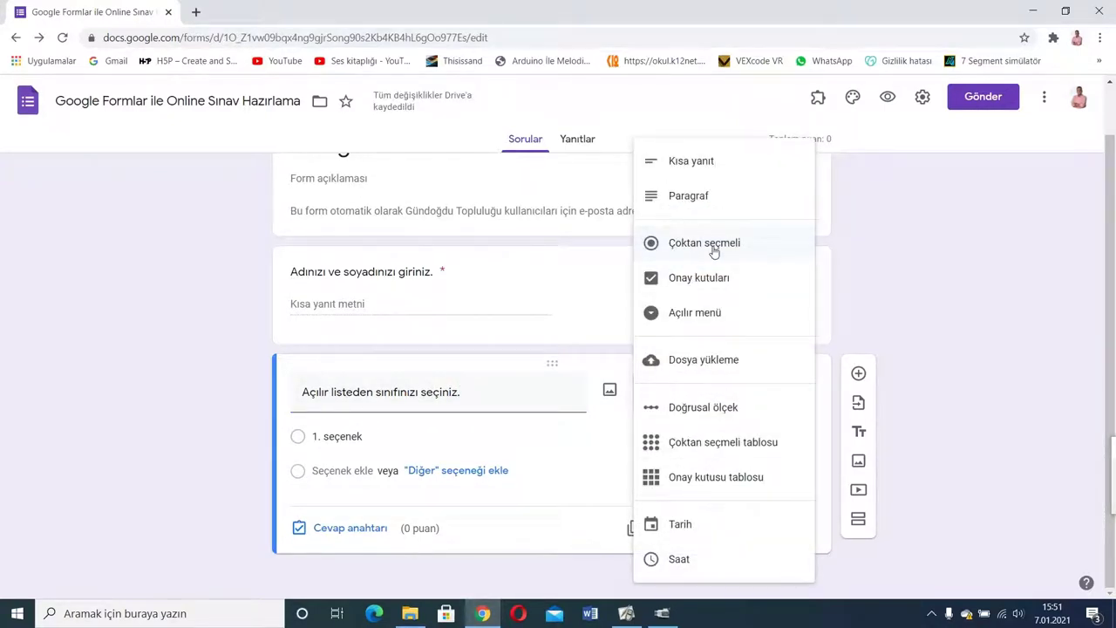
- Make the class question a dropdown with options 5/A, 5/B, 5/C and 5/D
{"action": "left_click", "coordinate": [718, 314]}
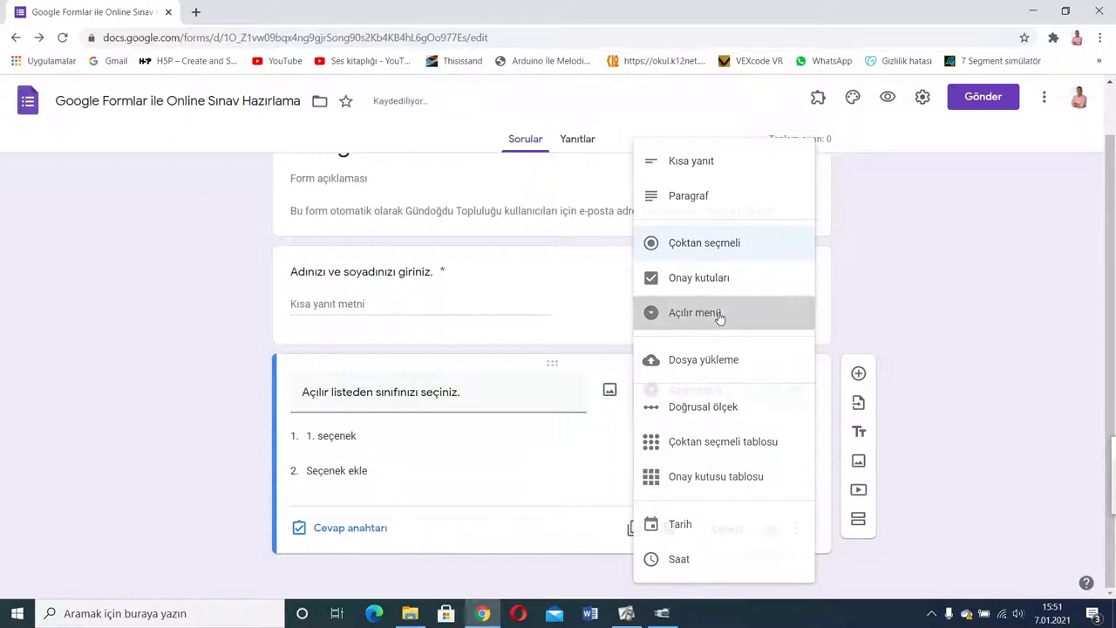
{"action": "left_click", "coordinate": [332, 438]}
{"action": "type", "text": "5/A"}
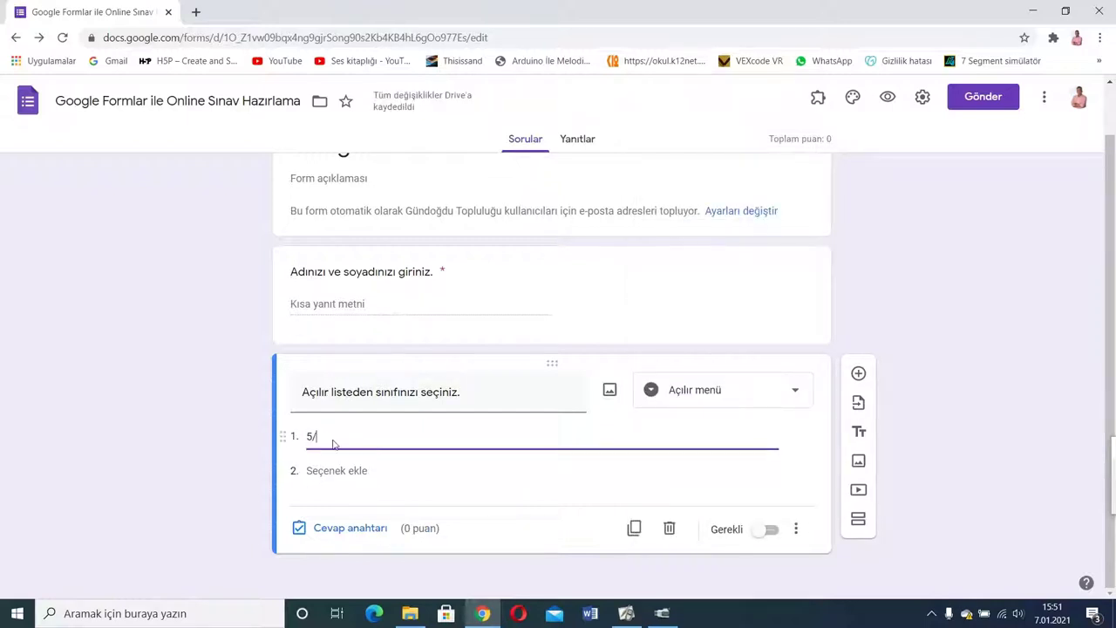
{"action": "left_click", "coordinate": [327, 472]}
{"action": "type", "text": "5/B"}
{"action": "left_click", "coordinate": [328, 505]}
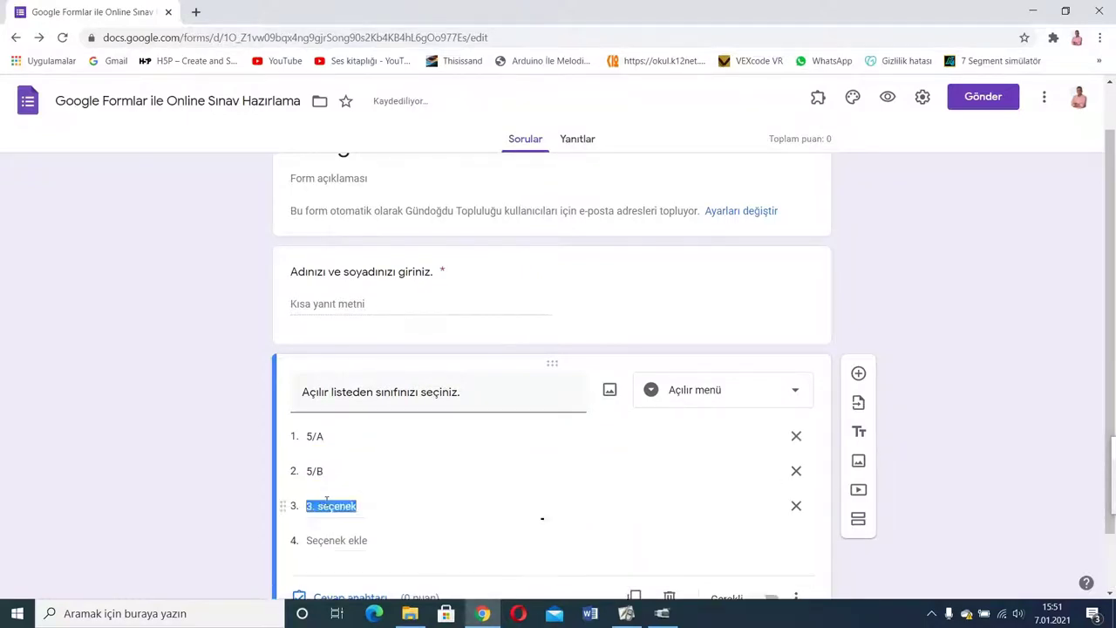
{"action": "type", "text": "5/C"}
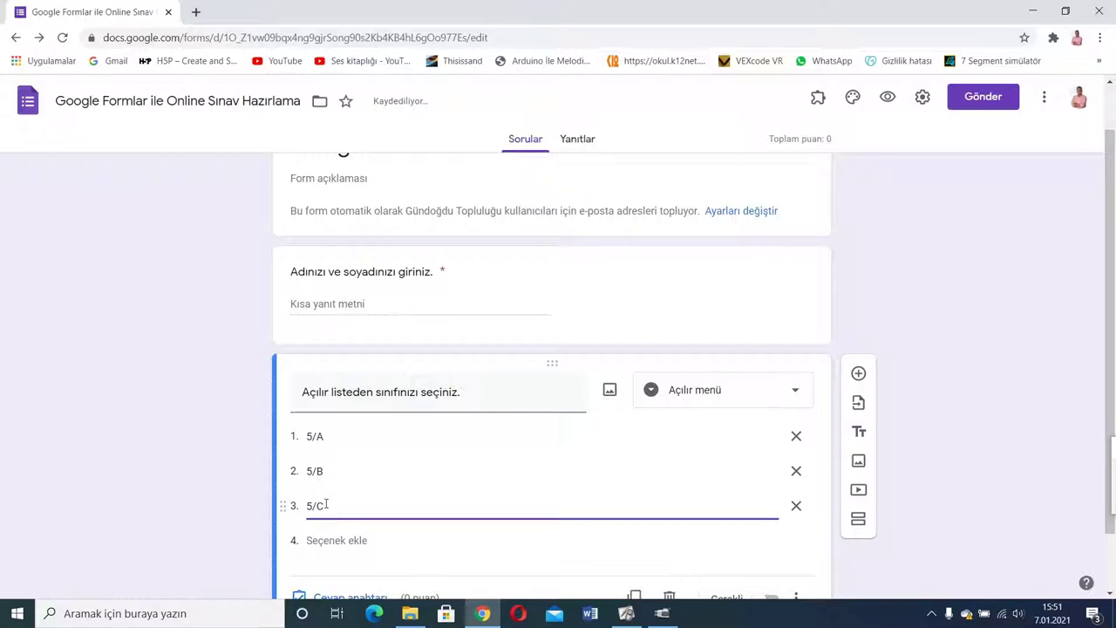
{"action": "left_click", "coordinate": [324, 540]}
{"action": "type", "text": "5/D"}
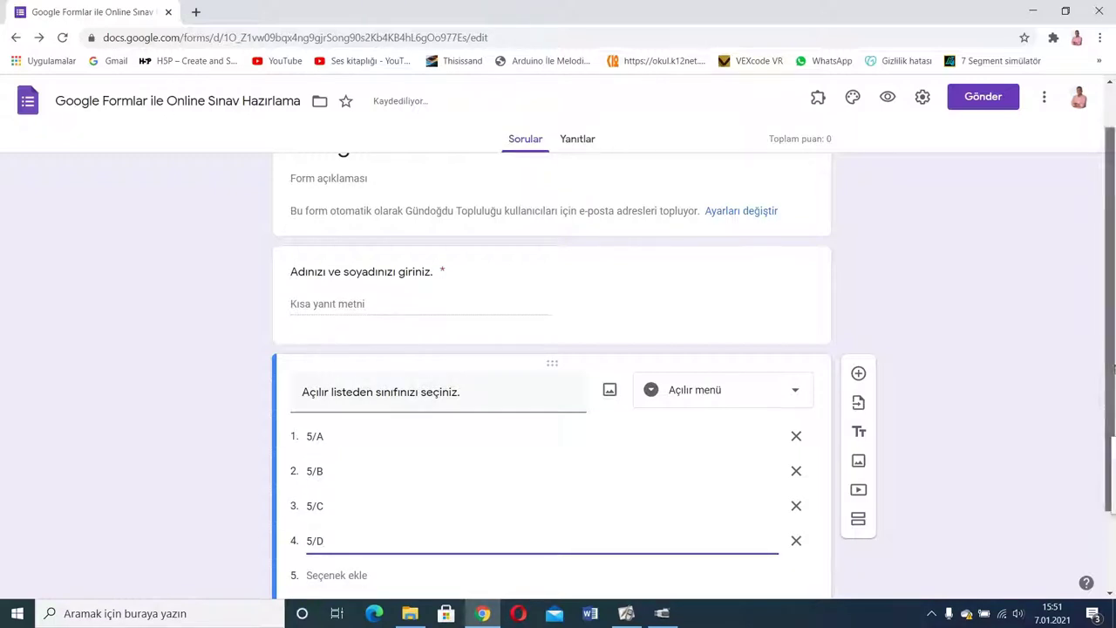
- Add the remaining class options 5/E, 5/F and 5/G
{"action": "scroll", "coordinate": [1114, 368], "scroll_direction": "down", "scroll_amount": 1}
{"action": "left_click", "coordinate": [320, 471]}
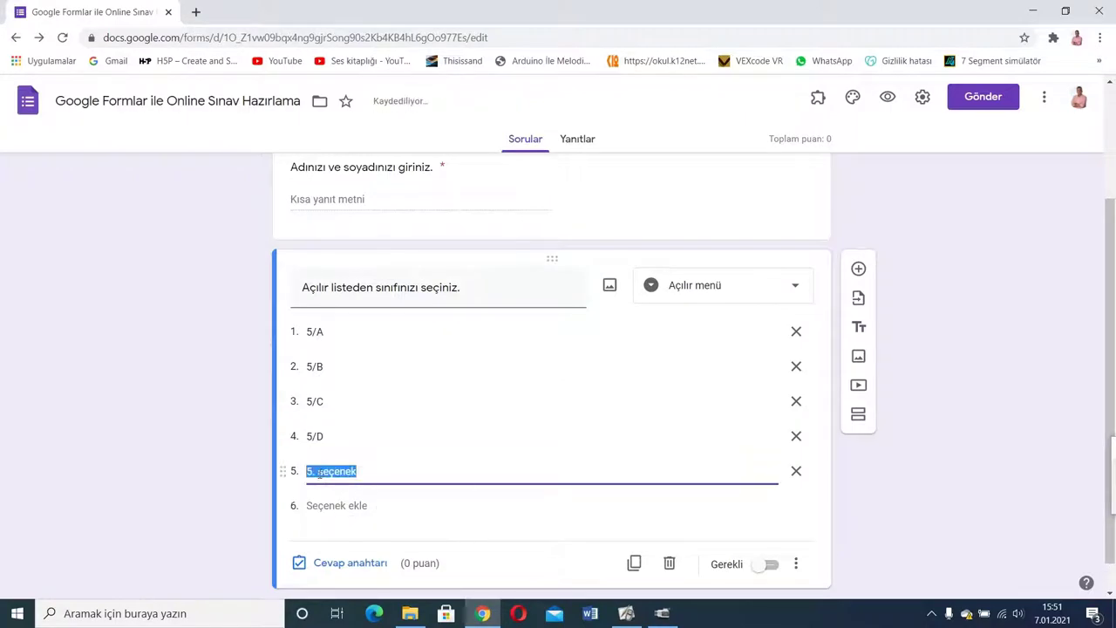
{"action": "type", "text": "5/E"}
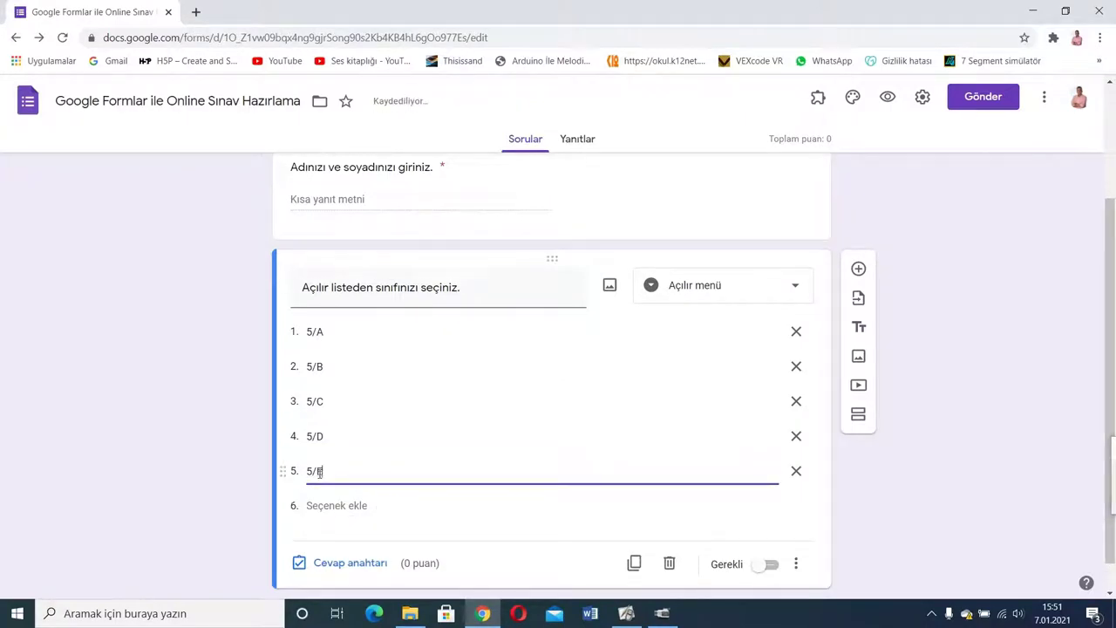
{"action": "left_click", "coordinate": [317, 505]}
{"action": "type", "text": "5"}
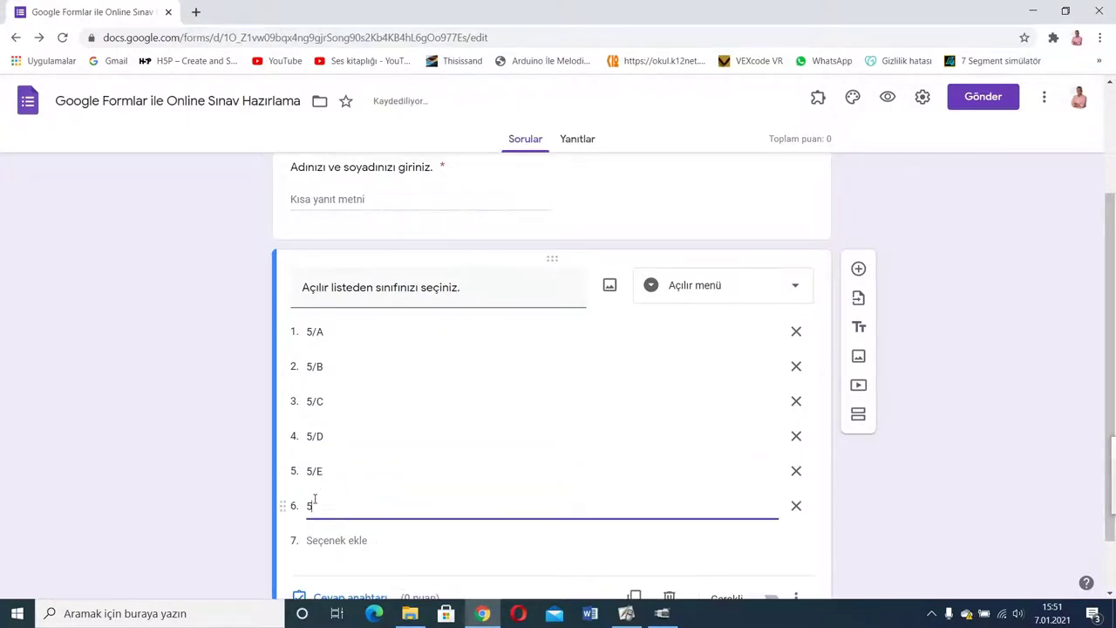
{"action": "type", "text": "/F"}
{"action": "left_click", "coordinate": [311, 540]}
{"action": "type", "text": "5/G"}
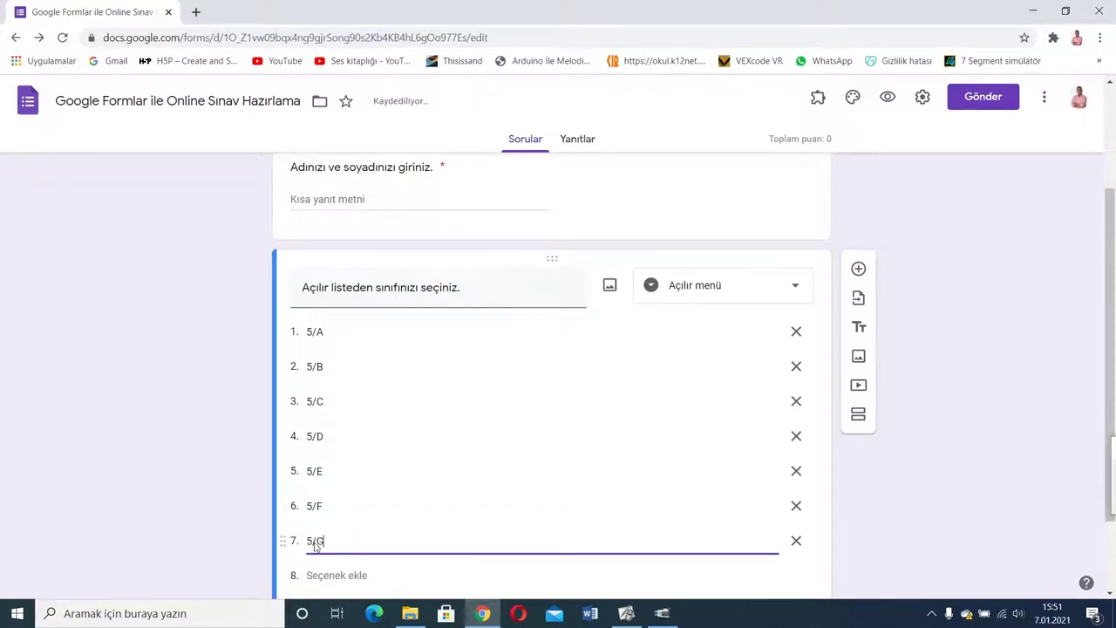
{"action": "left_click", "coordinate": [211, 462]}
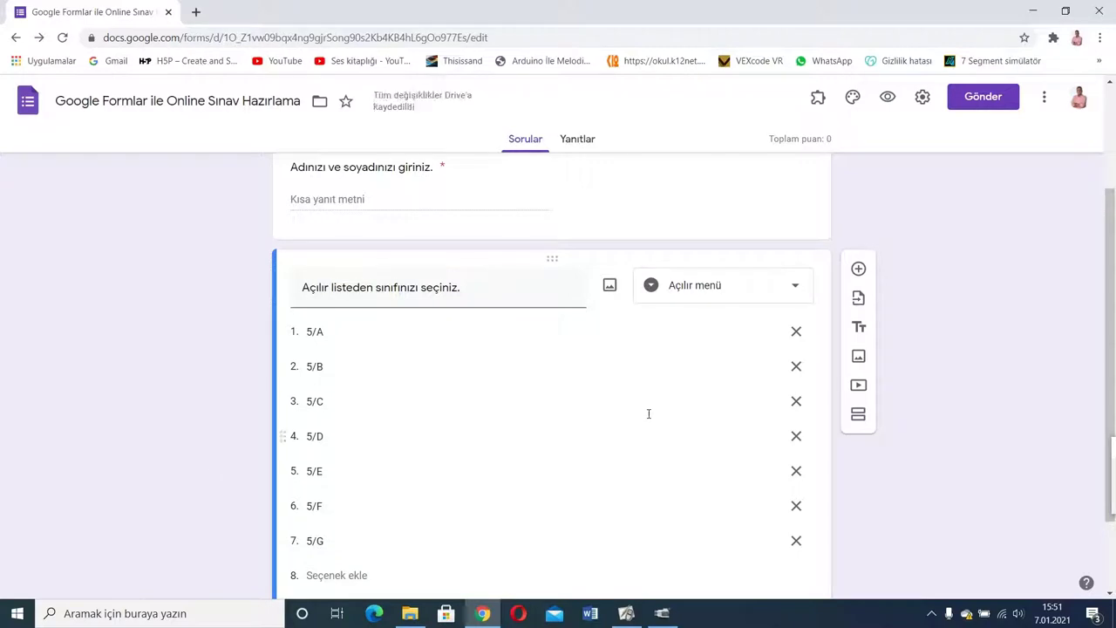
{"action": "scroll", "coordinate": [1111, 416], "scroll_direction": "down", "scroll_amount": 2}
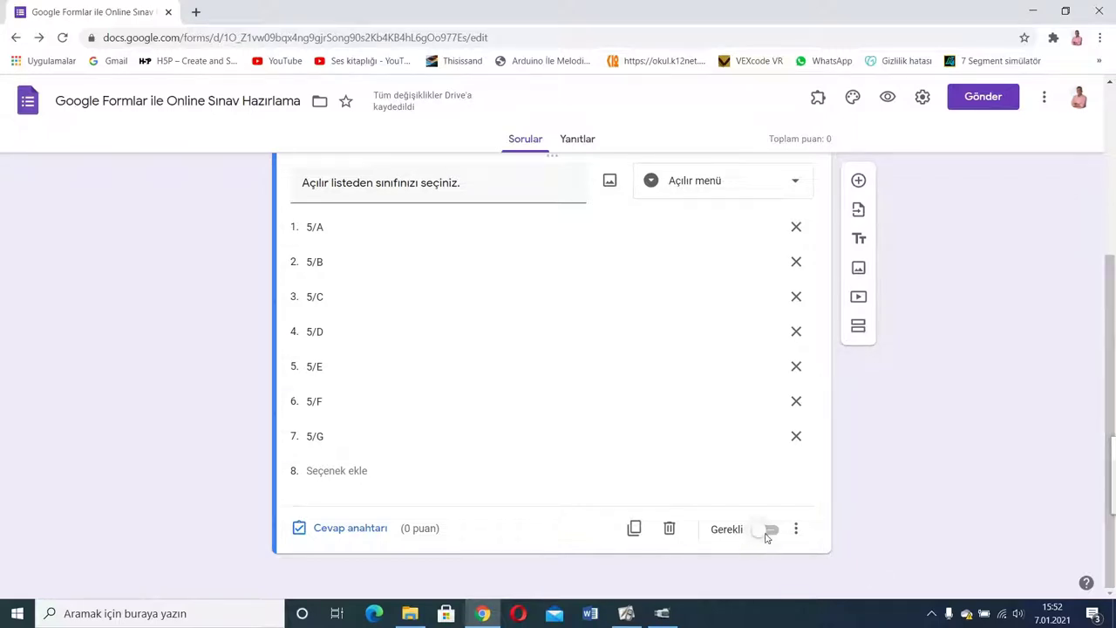
- Mark the class dropdown question (options 5/A–5/G) as required
{"action": "left_click", "coordinate": [767, 532]}
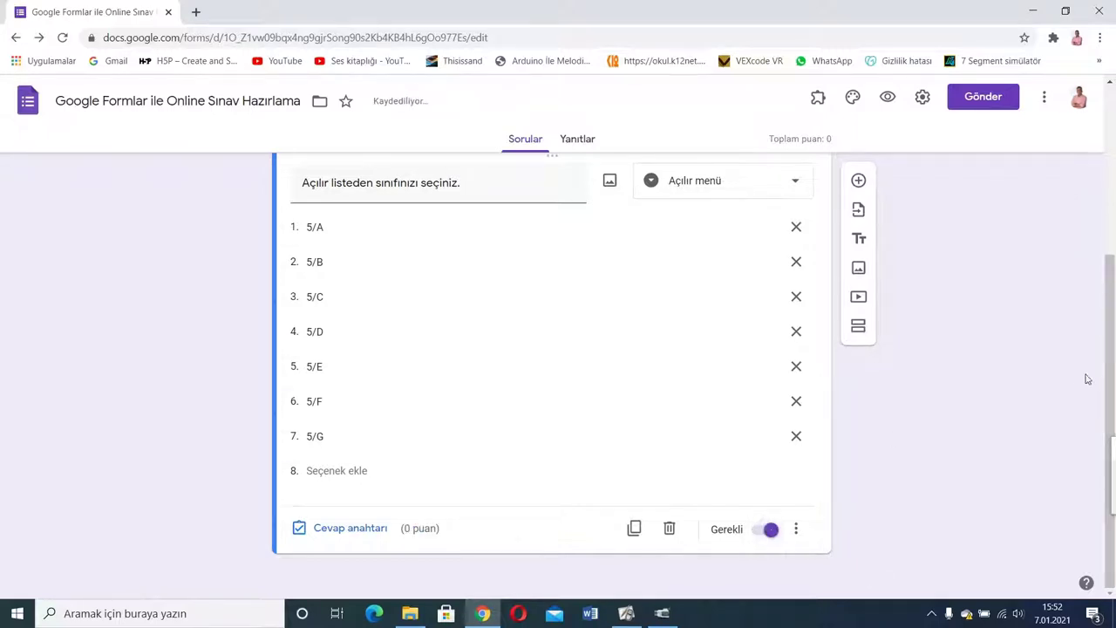
{"action": "left_click_drag", "start_coordinate": [1108, 382], "coordinate": [1082, 259]}
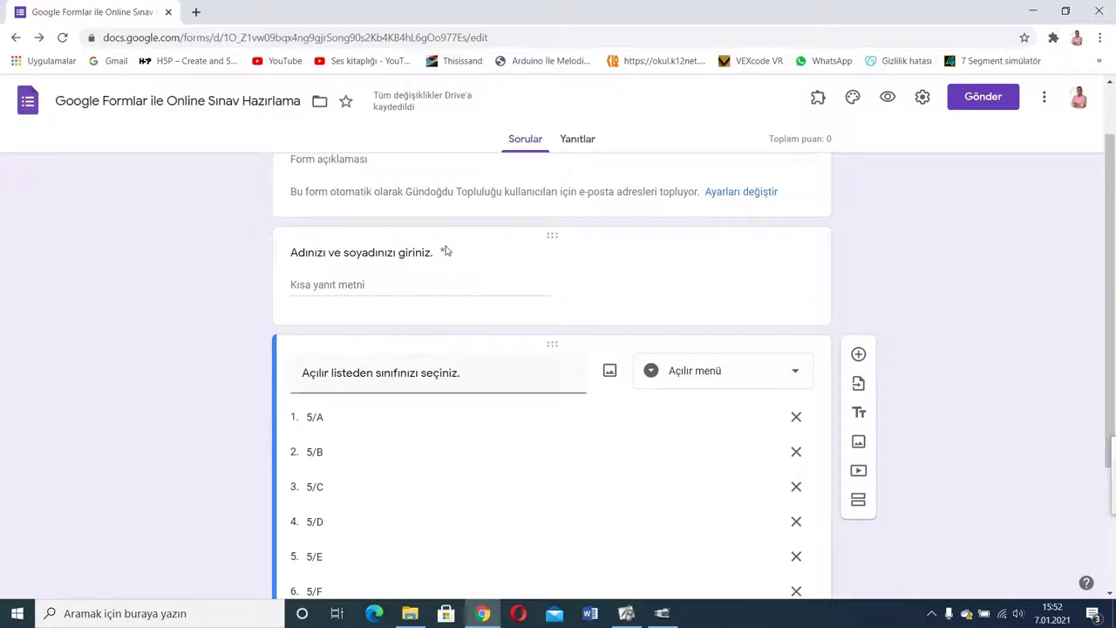
{"action": "left_click_drag", "start_coordinate": [1114, 222], "coordinate": [1114, 350]}
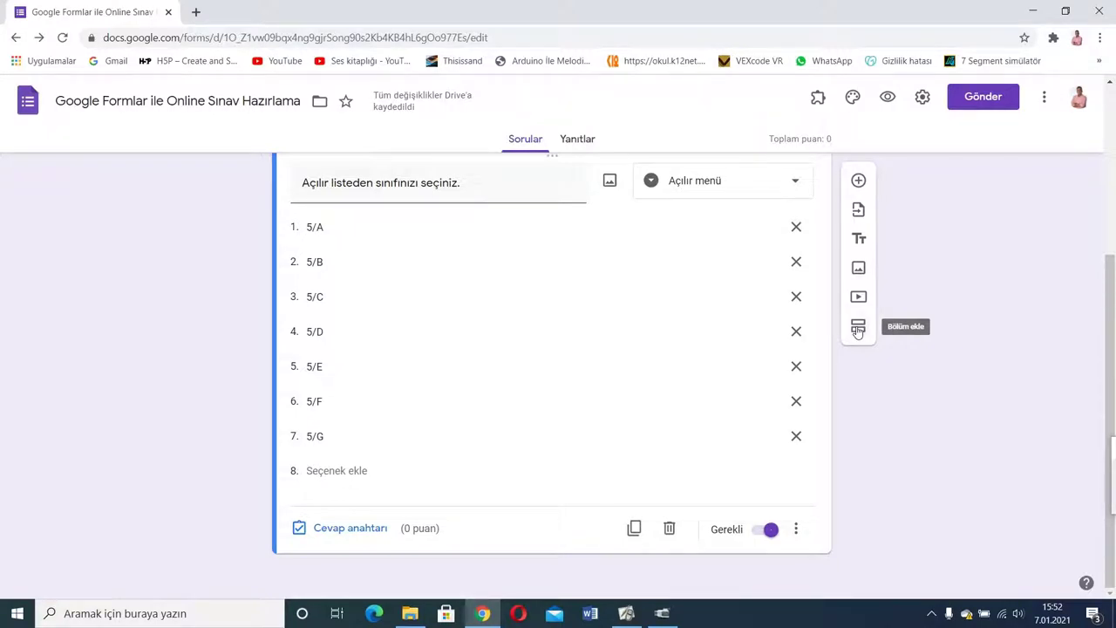
- Add a short-answer question titled 'Okul numaranızı giriniz.'
{"action": "left_click", "coordinate": [858, 181]}
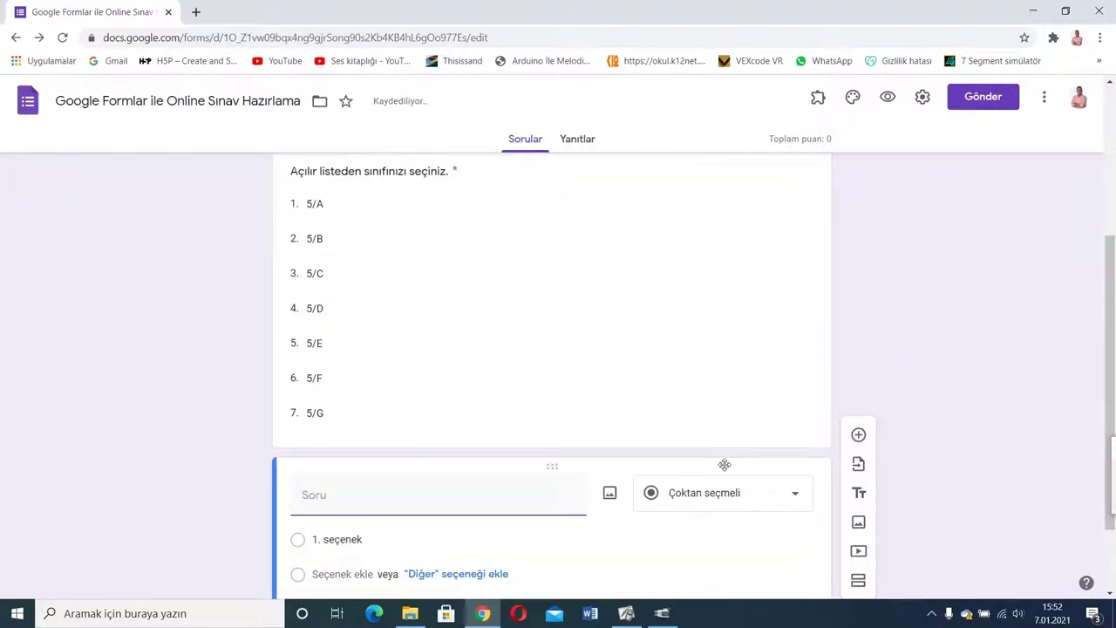
{"action": "left_click", "coordinate": [728, 493]}
{"action": "left_click", "coordinate": [686, 180]}
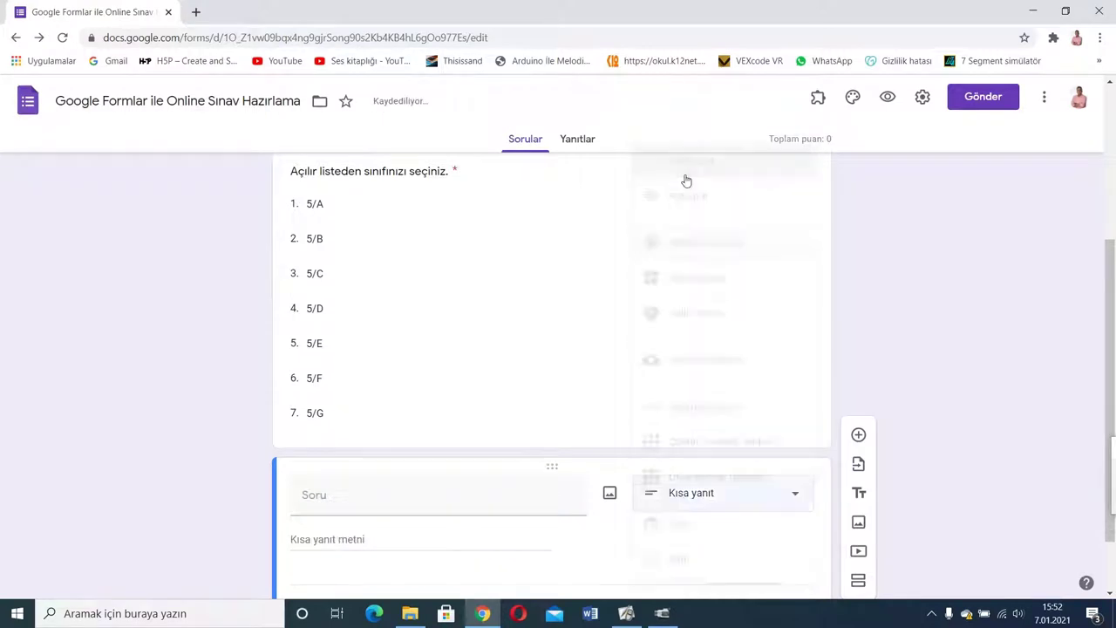
{"action": "scroll", "coordinate": [1095, 375], "scroll_direction": "down", "scroll_amount": 1}
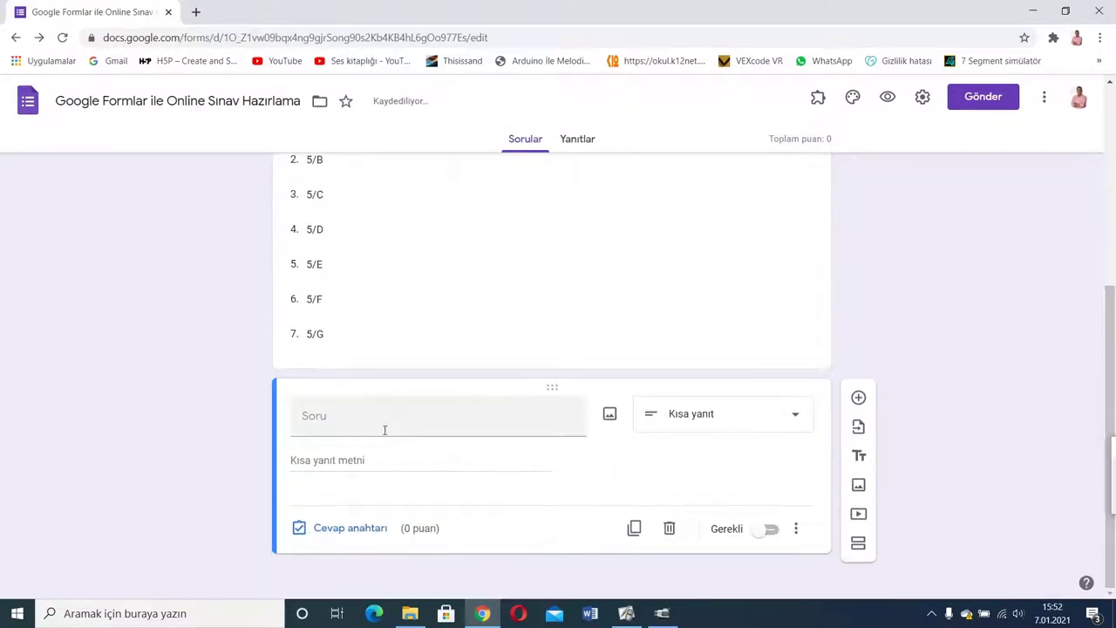
{"action": "left_click", "coordinate": [390, 430]}
{"action": "type", "text": "Oku"}
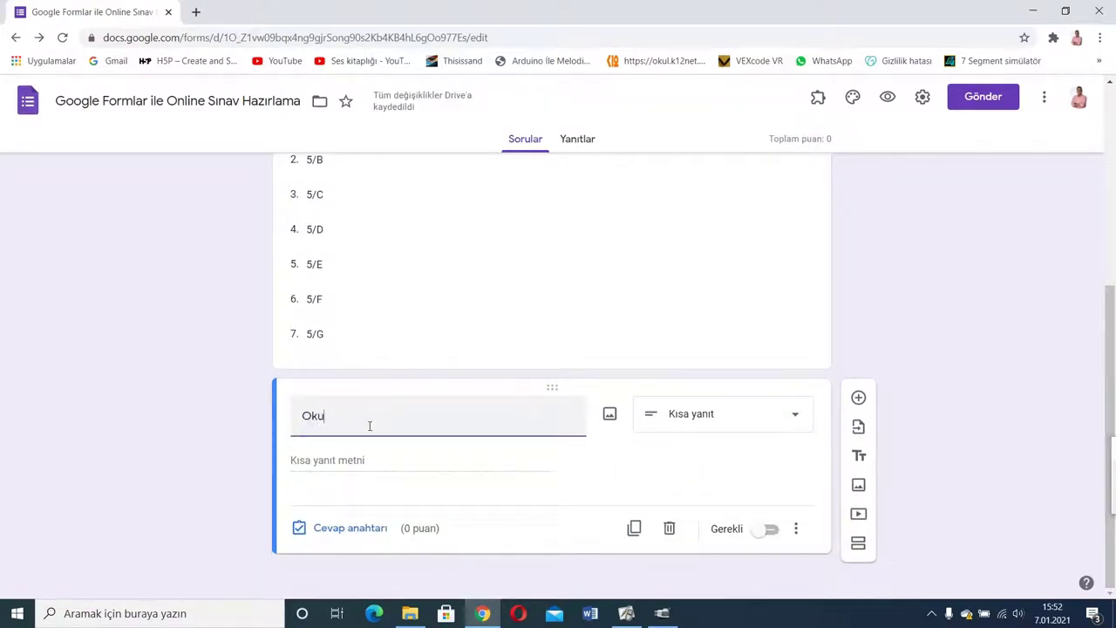
{"action": "type", "text": "l numaranızı giriniz."}
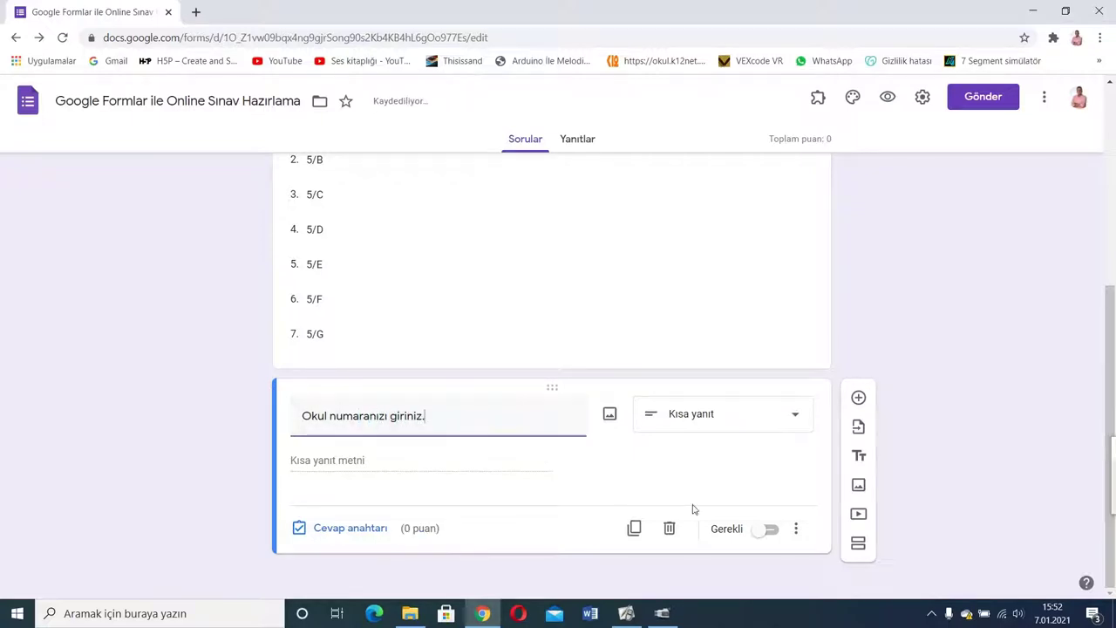
- Limit its answers to numbers (Sayı) with response validation and make it required
{"action": "left_click", "coordinate": [795, 529]}
{"action": "left_click", "coordinate": [820, 566]}
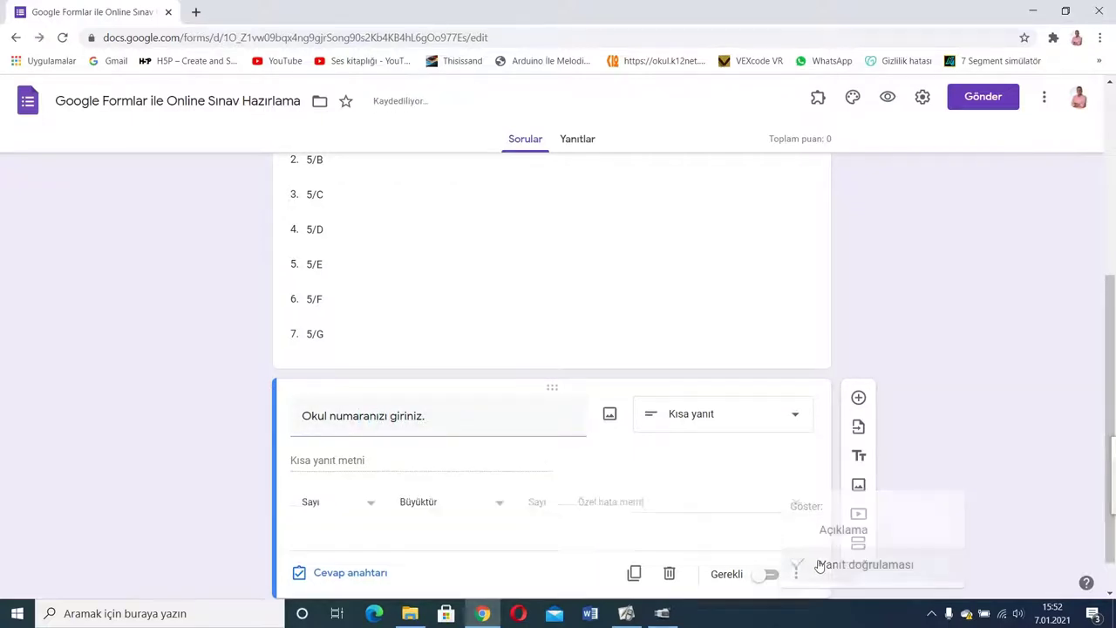
{"action": "left_click", "coordinate": [424, 503]}
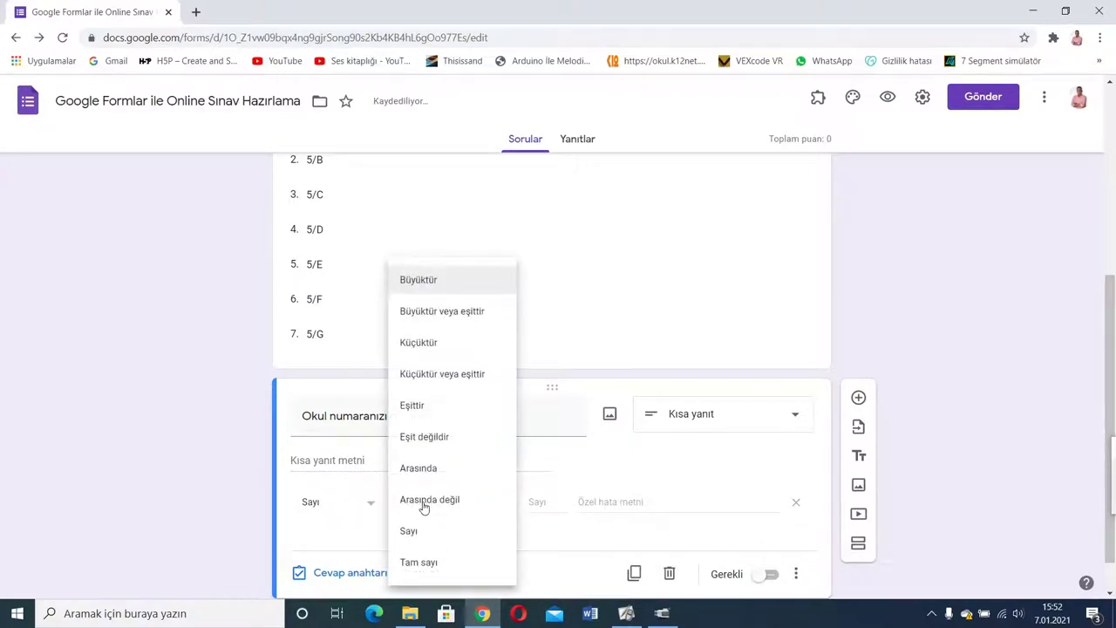
{"action": "left_click", "coordinate": [418, 532]}
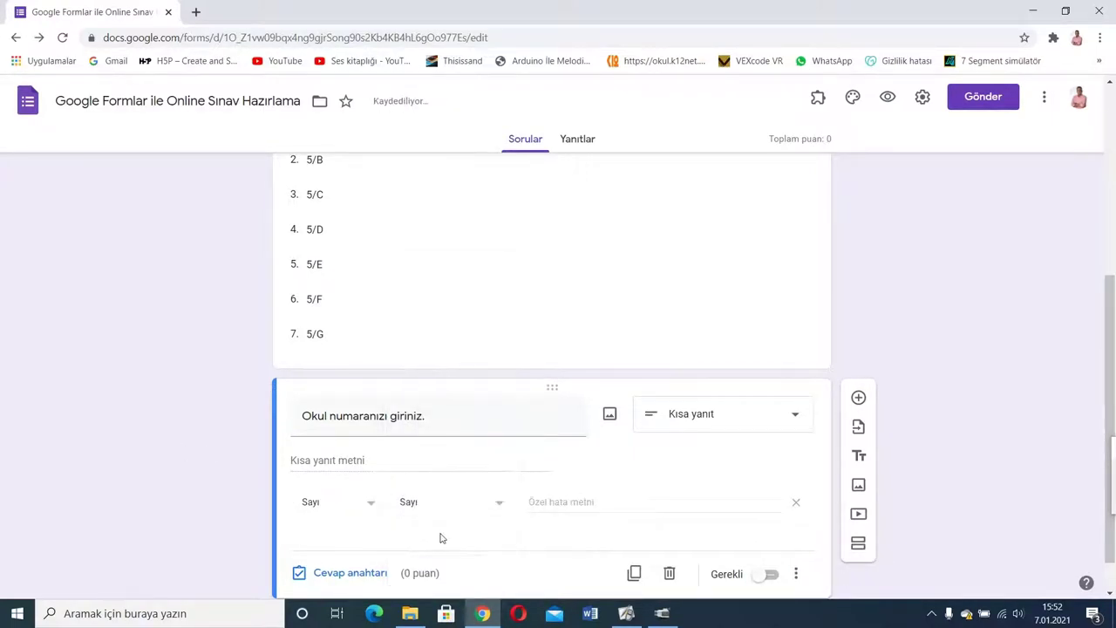
{"action": "left_click", "coordinate": [771, 576]}
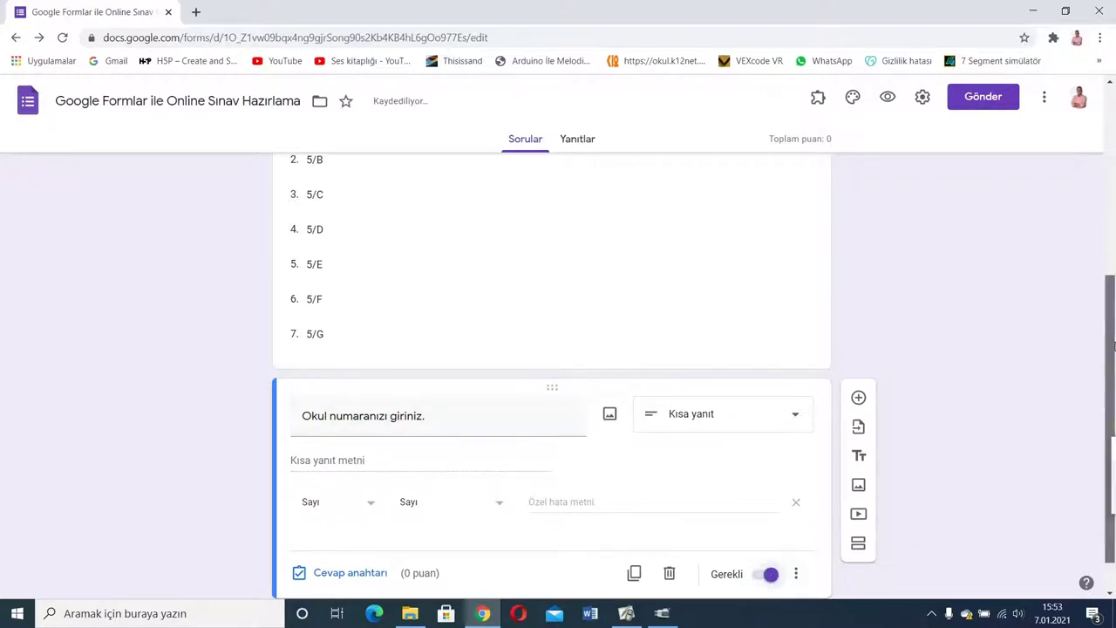
- Move the school-number question above the class question, then add a new section after it
{"action": "scroll", "coordinate": [1114, 348], "scroll_direction": "up", "scroll_amount": 1}
{"action": "left_click_drag", "start_coordinate": [553, 484], "coordinate": [501, 299]}
{"action": "left_click", "coordinate": [378, 358]}
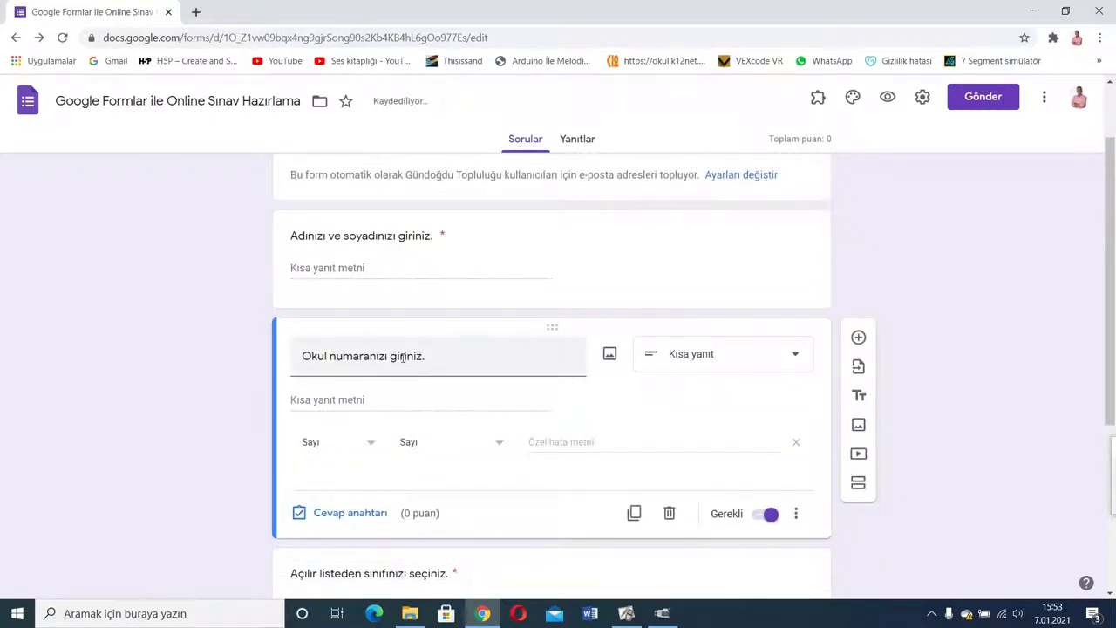
{"action": "scroll", "coordinate": [1114, 478], "scroll_direction": "down", "scroll_amount": 2}
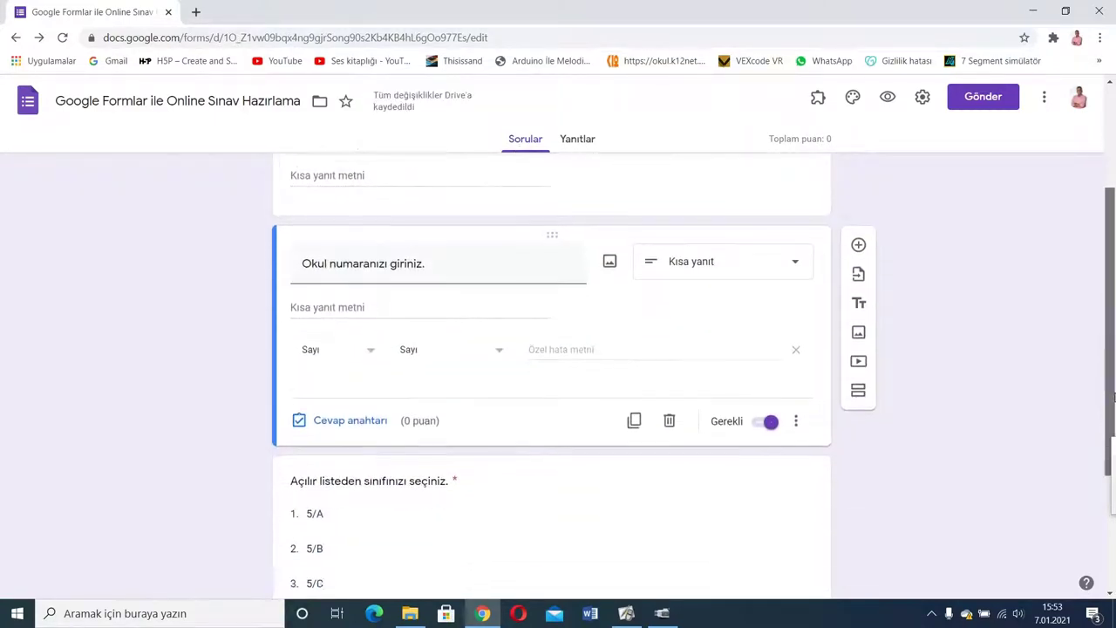
{"action": "left_click_drag", "start_coordinate": [1114, 478], "coordinate": [1114, 520]}
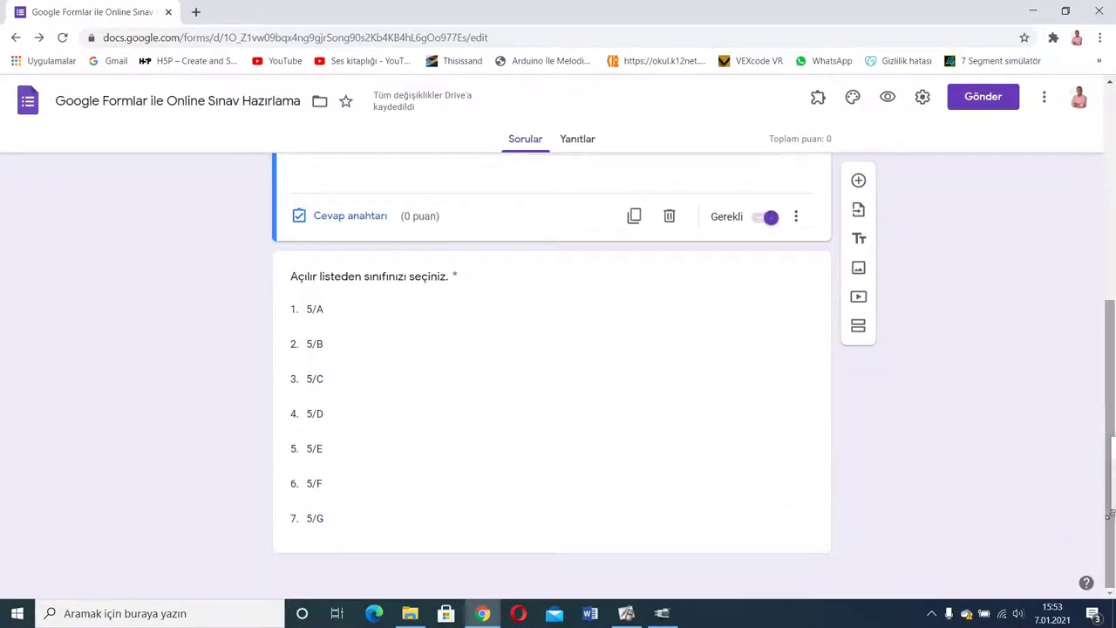
{"action": "left_click", "coordinate": [770, 446]}
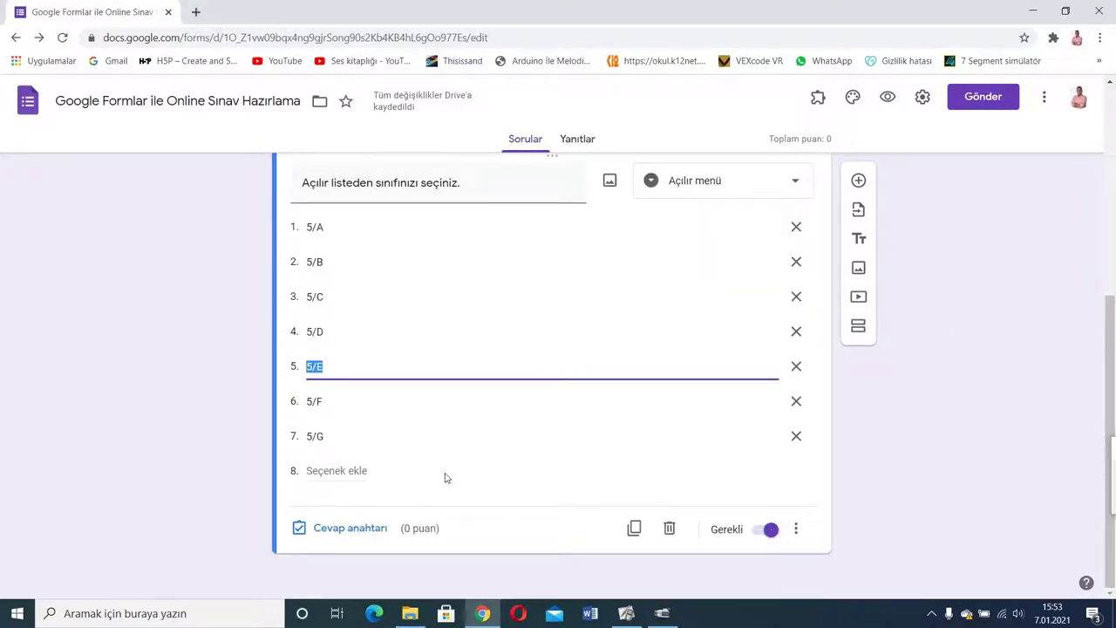
{"action": "left_click", "coordinate": [858, 331]}
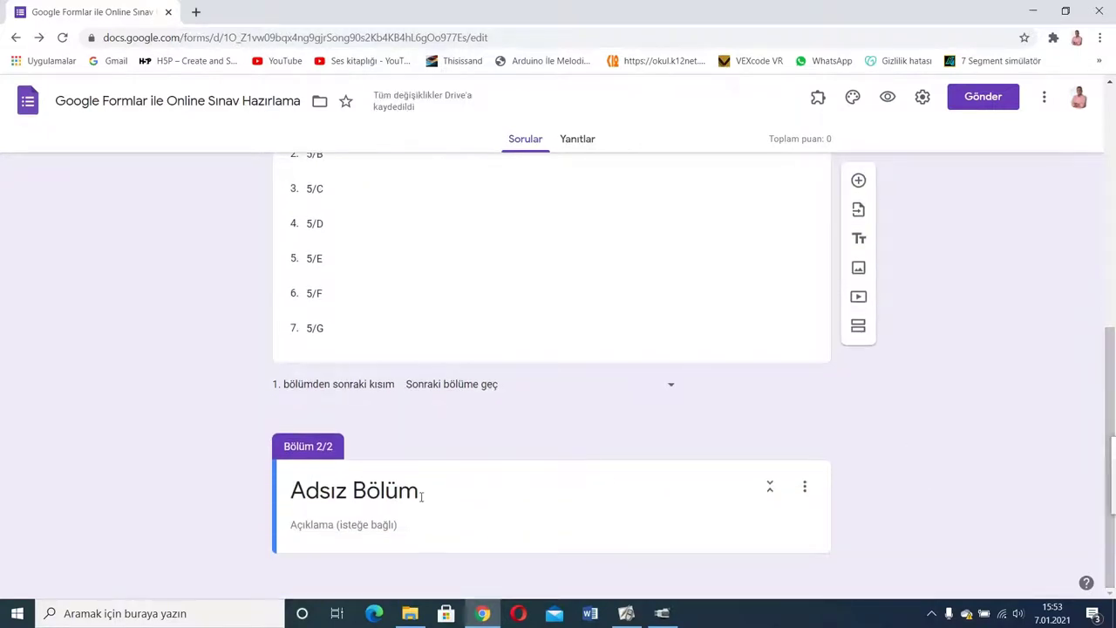
- Title the new section 'SORULAR' and add a blank multiple-choice question under it
{"action": "left_click", "coordinate": [377, 500]}
{"action": "type", "text": "SORULAR"}
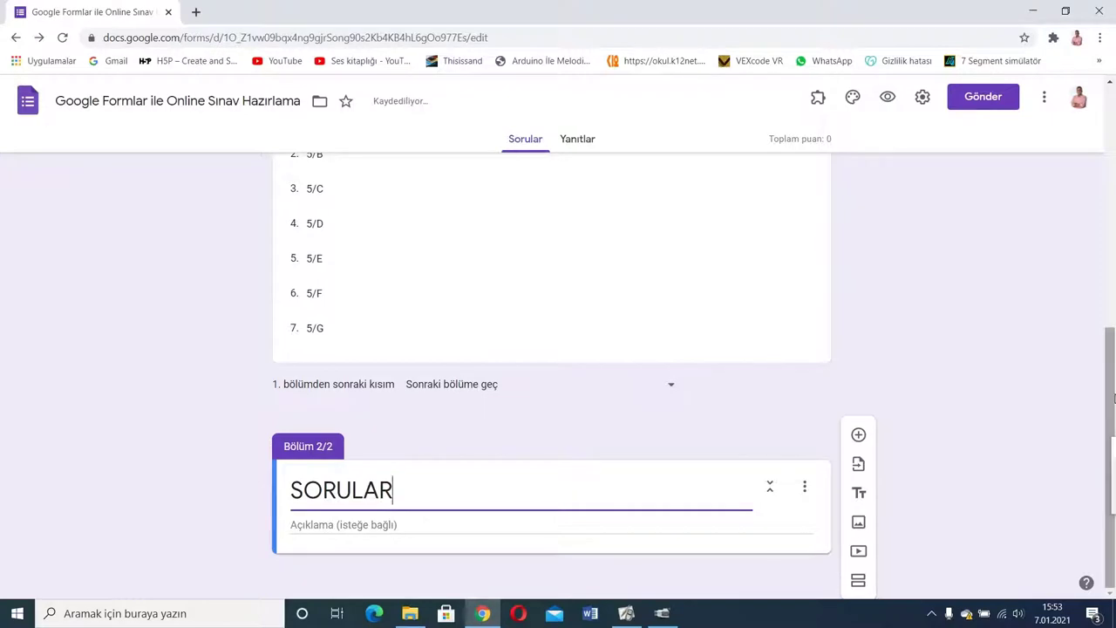
{"action": "left_click", "coordinate": [1073, 344]}
{"action": "mouse_move", "coordinate": [1113, 369]}
{"action": "left_mouse_down"}
{"action": "mouse_move", "coordinate": [1113, 150]}
{"action": "mouse_move", "coordinate": [1113, 376]}
{"action": "left_mouse_up"}
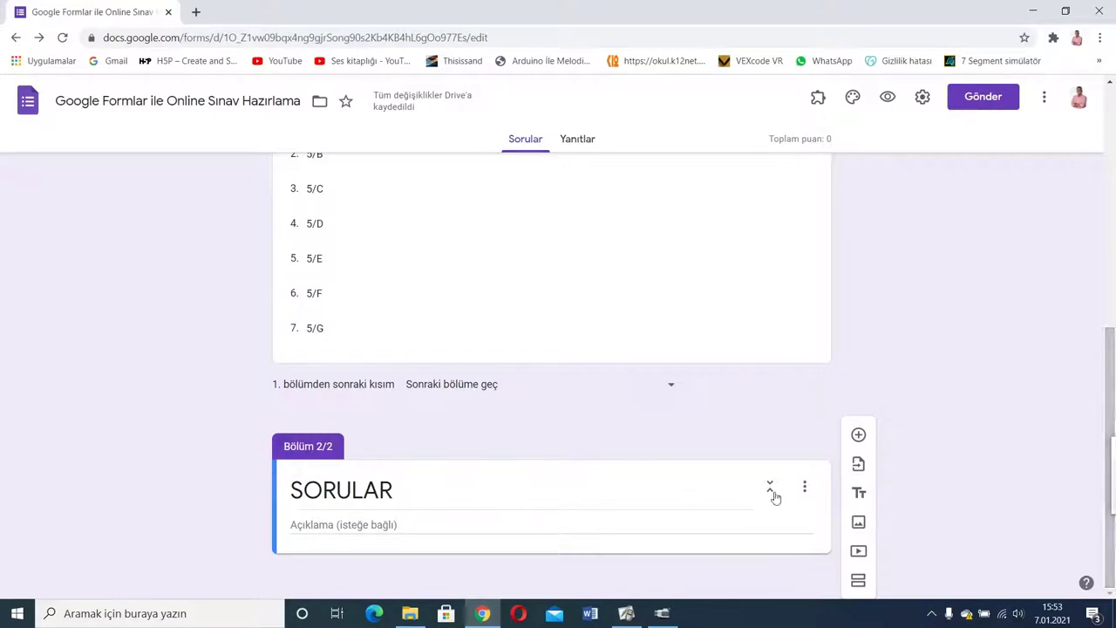
{"action": "left_click", "coordinate": [858, 434]}
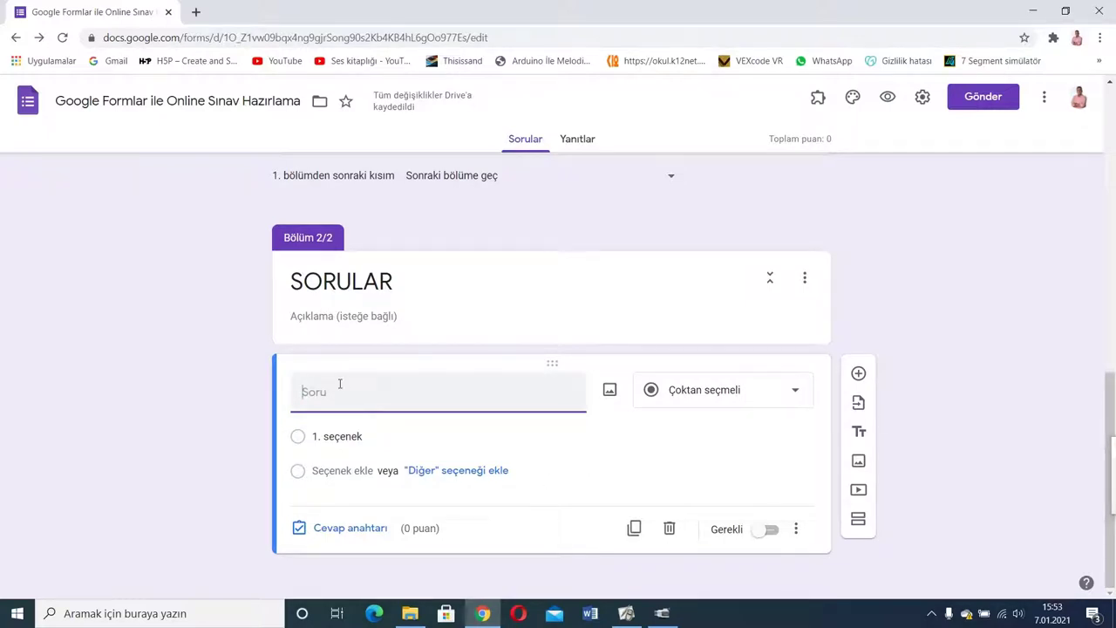
- Title the question 'NBA'e giden ilk Türk basketbolcu kimdir?'
{"action": "type", "text": "nb"}
{"action": "key", "text": "BackSpace"}
{"action": "key", "text": "BackSpace"}
{"action": "type", "text": "NB"}
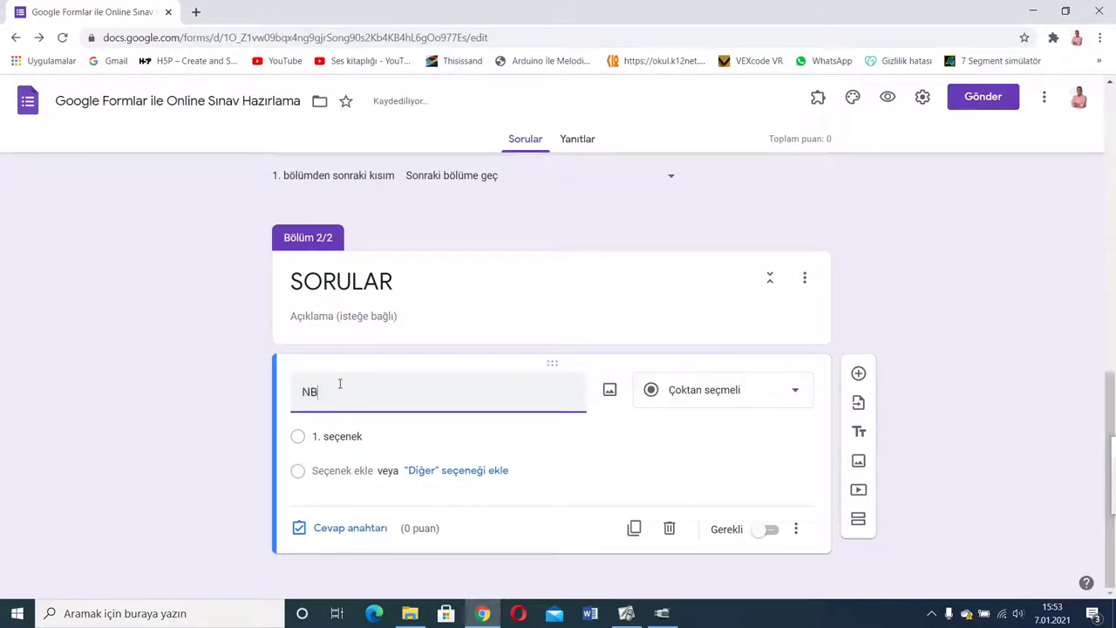
{"action": "type", "text": "A'e giden ilk Tür"}
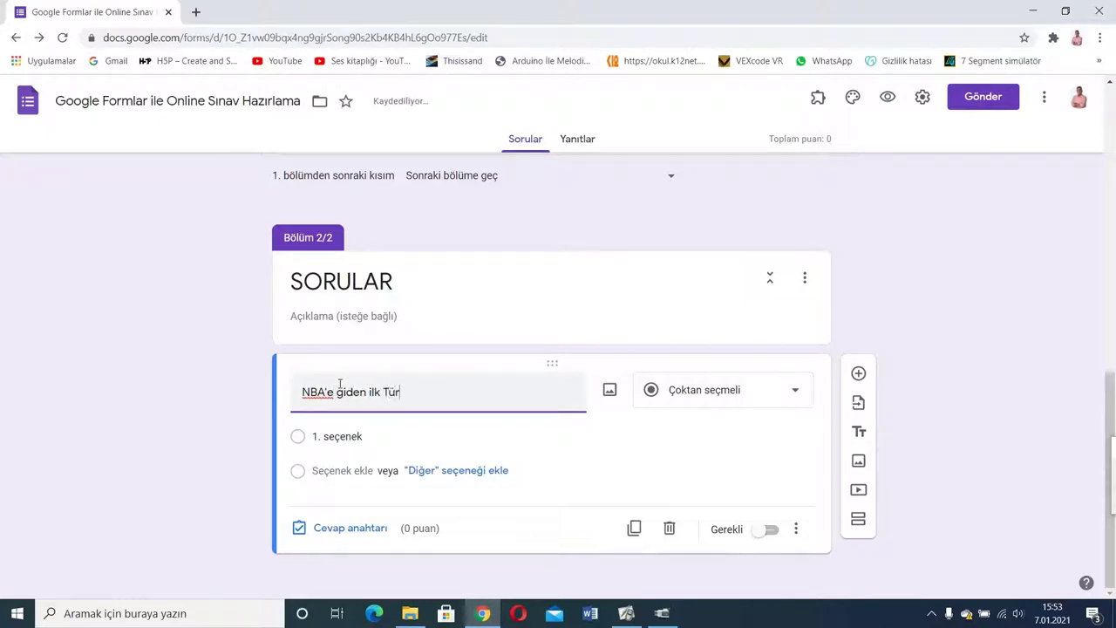
{"action": "type", "text": "k basketbol"}
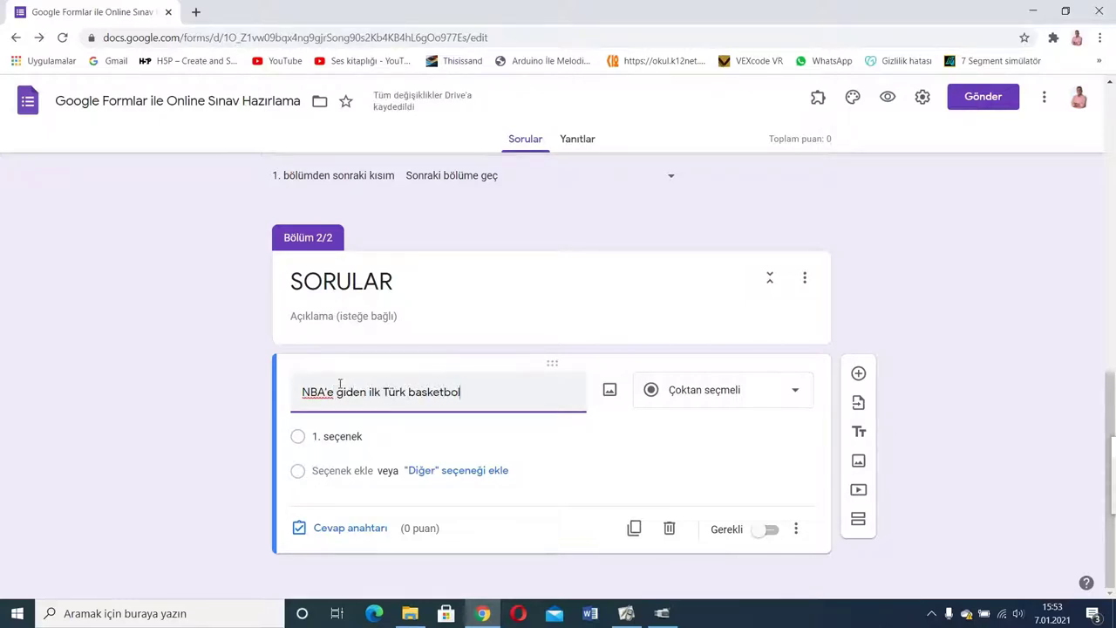
{"action": "type", "text": "cu kimdir?"}
- Fill in the player-name answer options, including Mirsad Türkcan, Cedi Osman and Mehmet Okur
{"action": "left_click", "coordinate": [336, 439]}
{"action": "key", "text": "BackSpace"}
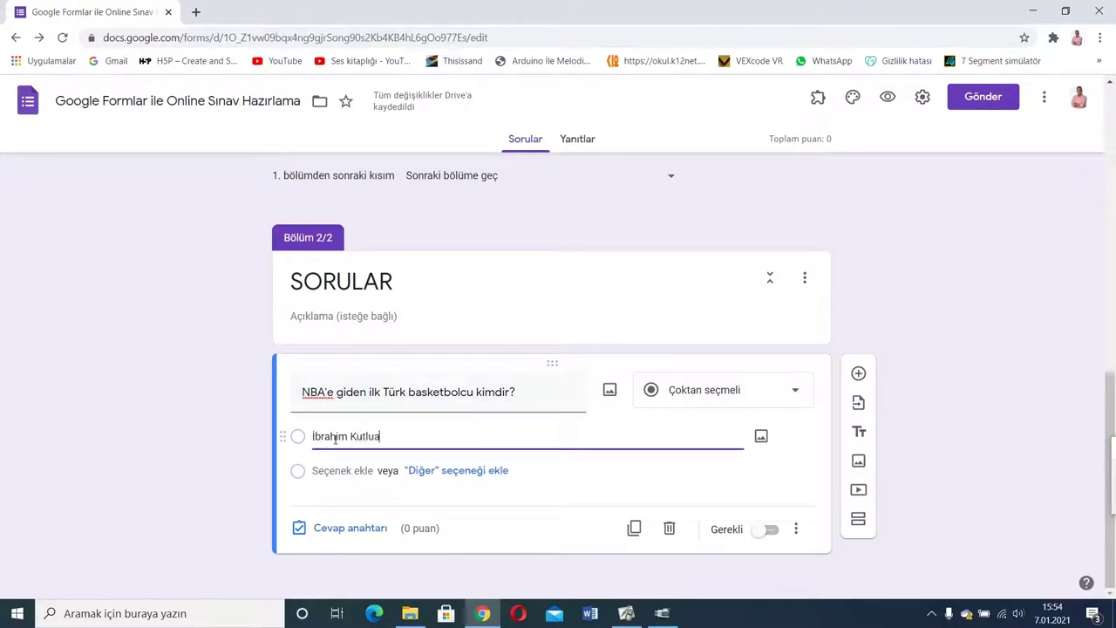
{"action": "key", "text": "Tab"}
{"action": "key", "text": "Tab"}
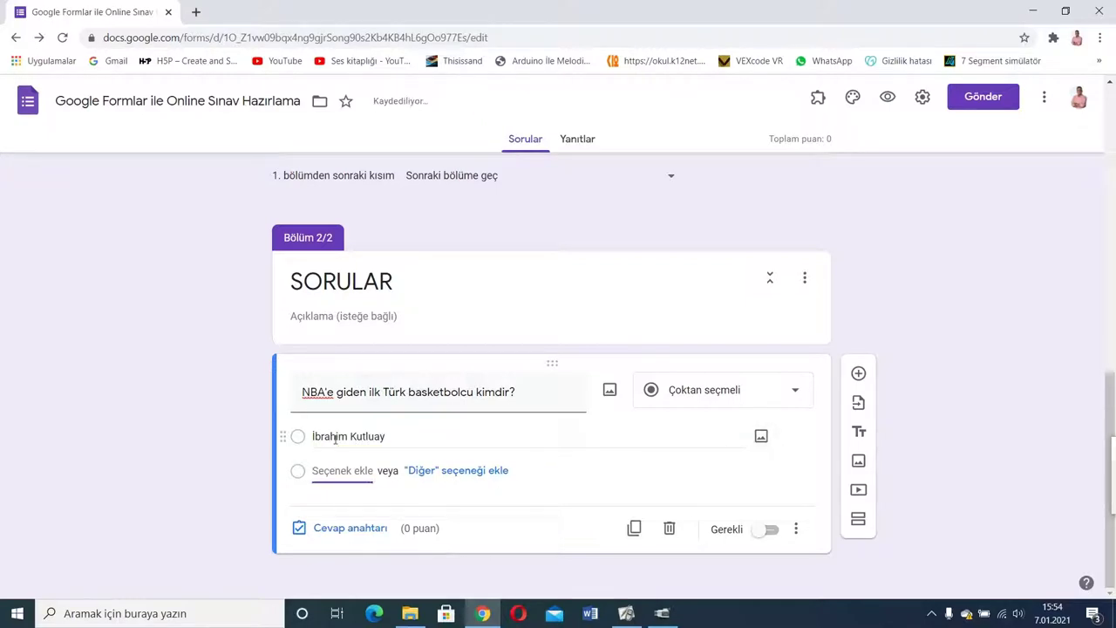
{"action": "type", "text": "Mir"}
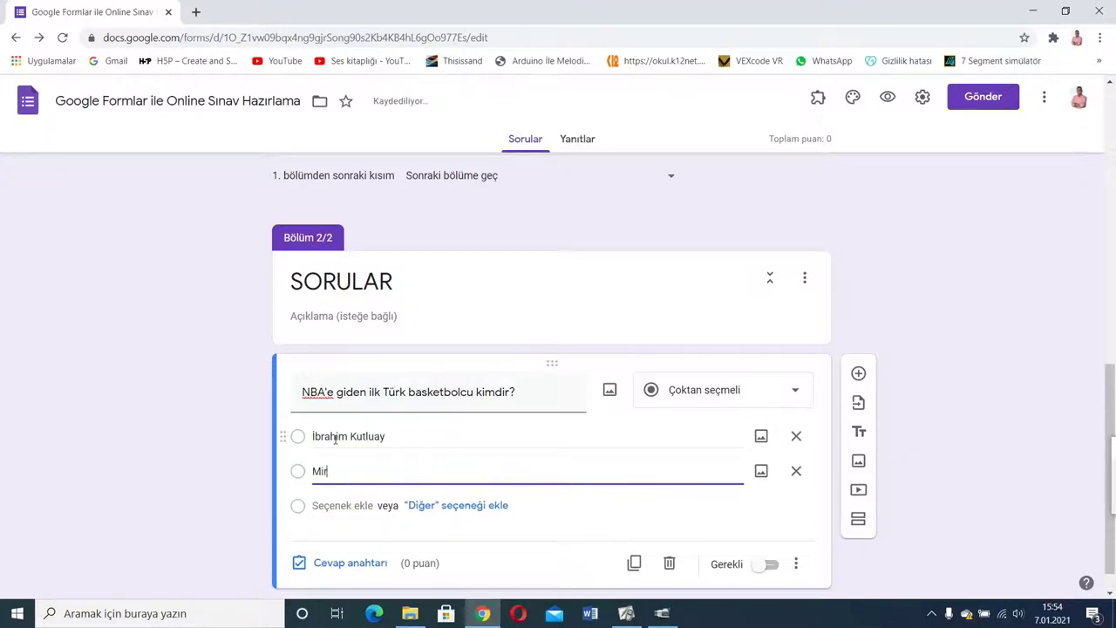
{"action": "type", "text": "sad Türkcan"}
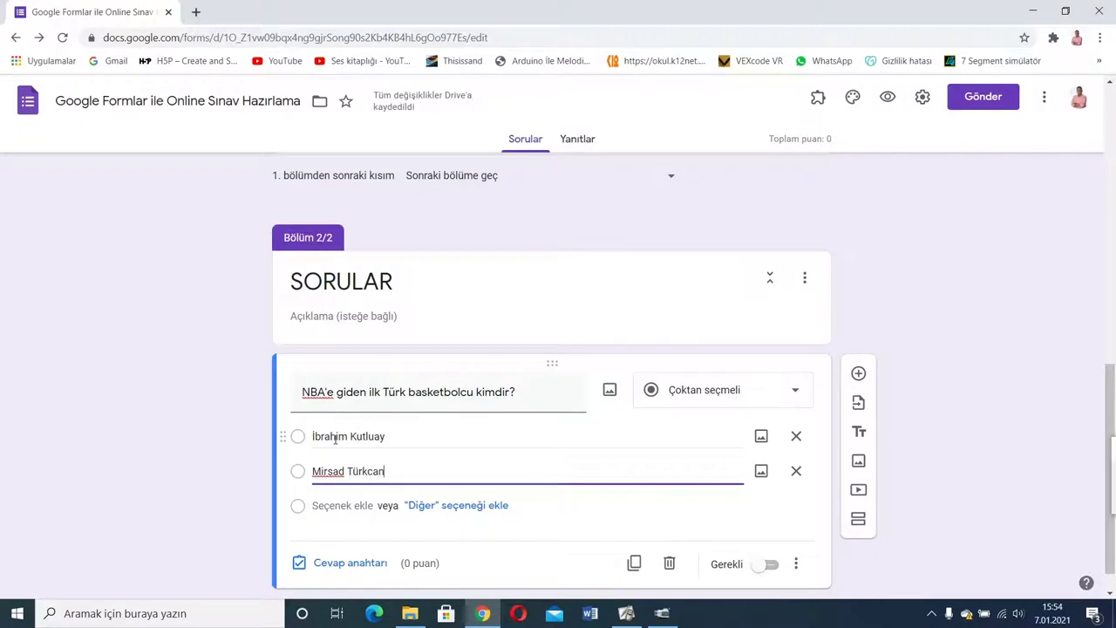
{"action": "left_click", "coordinate": [351, 506]}
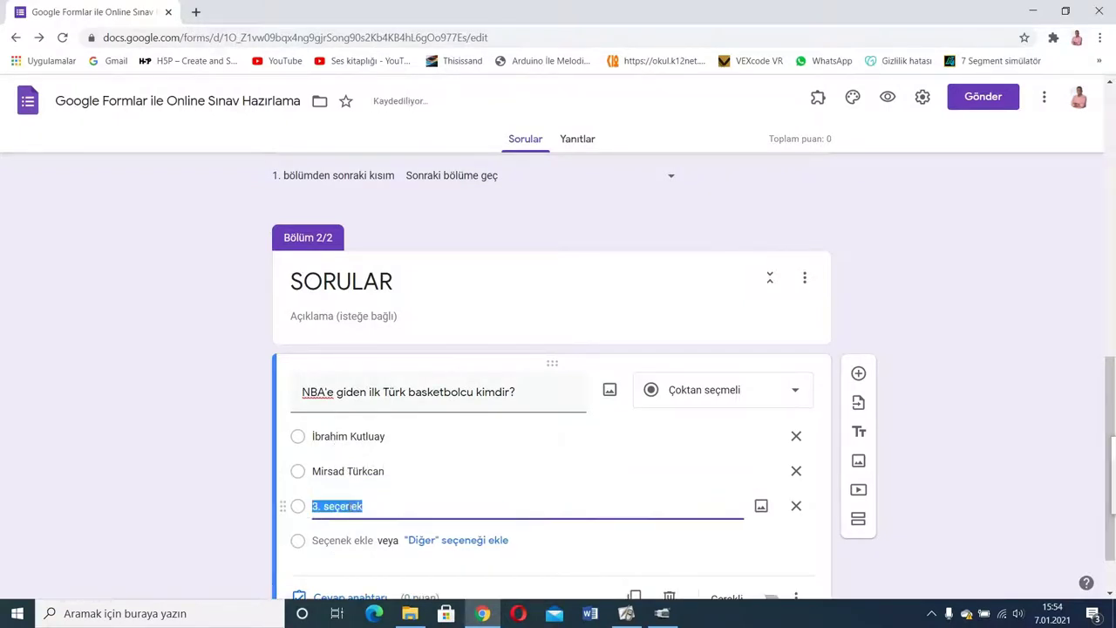
{"action": "type", "text": "Cedi Osman"}
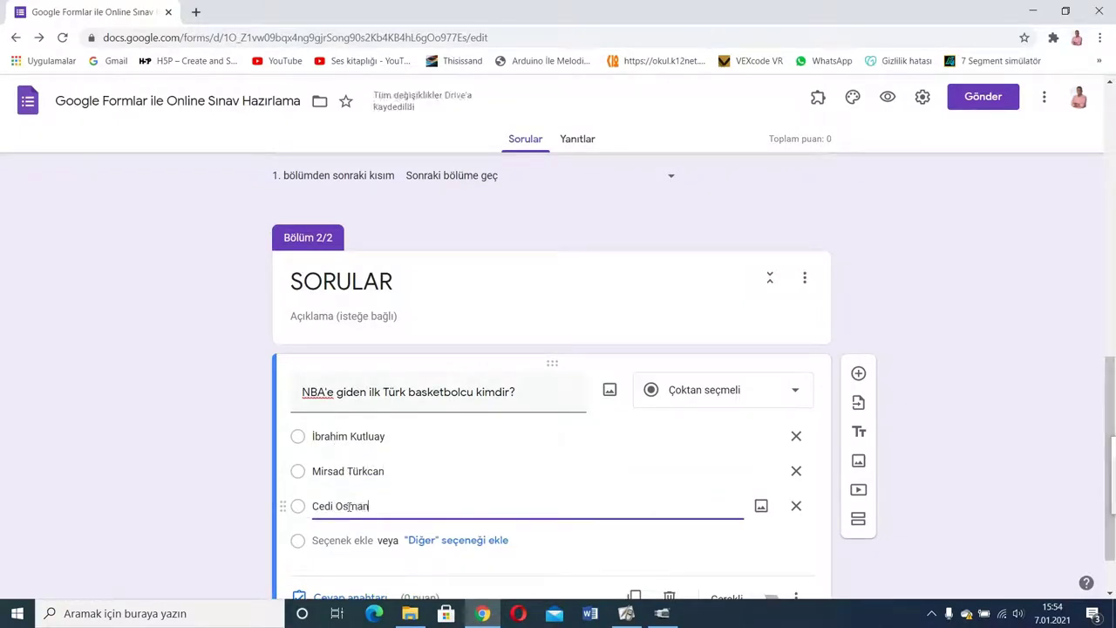
{"action": "key", "text": "Tab"}
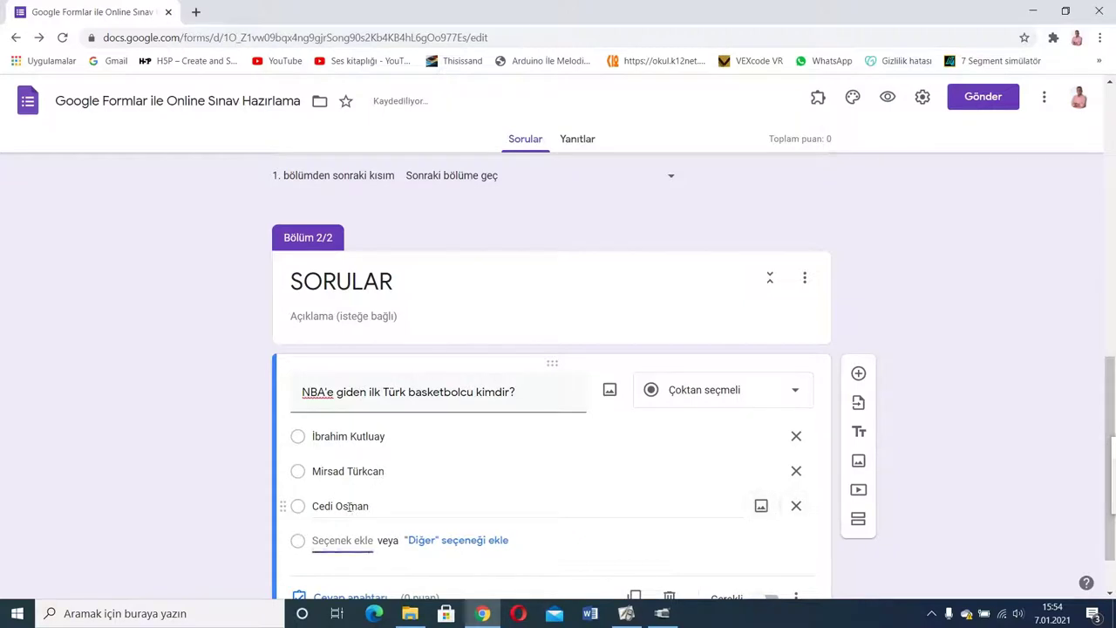
{"action": "type", "text": "Mehmet Okur"}
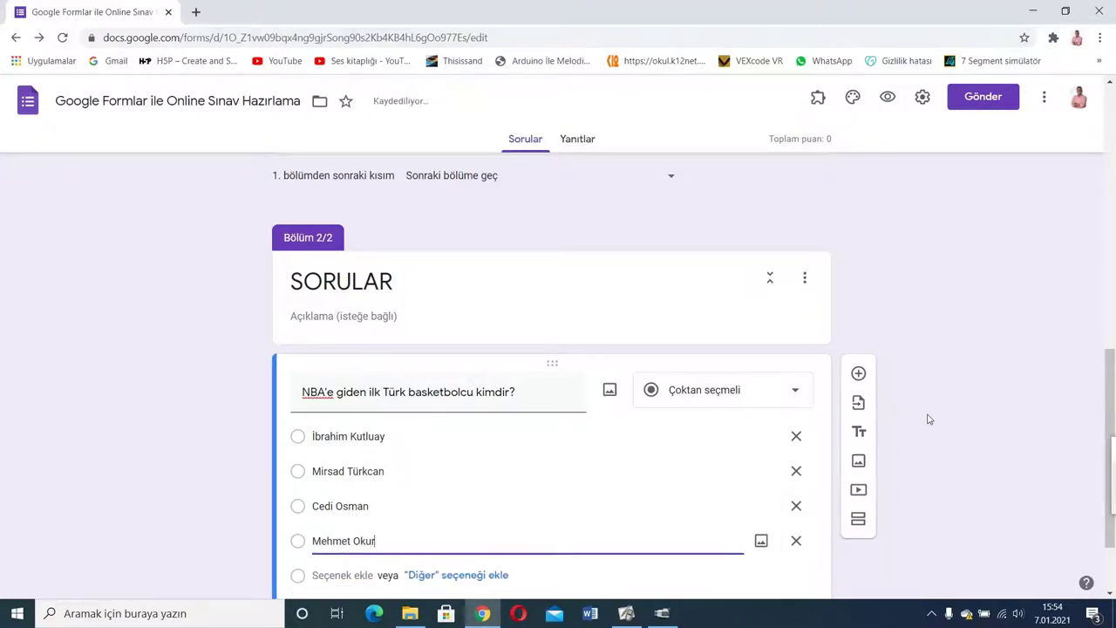
{"action": "scroll", "coordinate": [1090, 384], "scroll_direction": "down", "scroll_amount": 1}
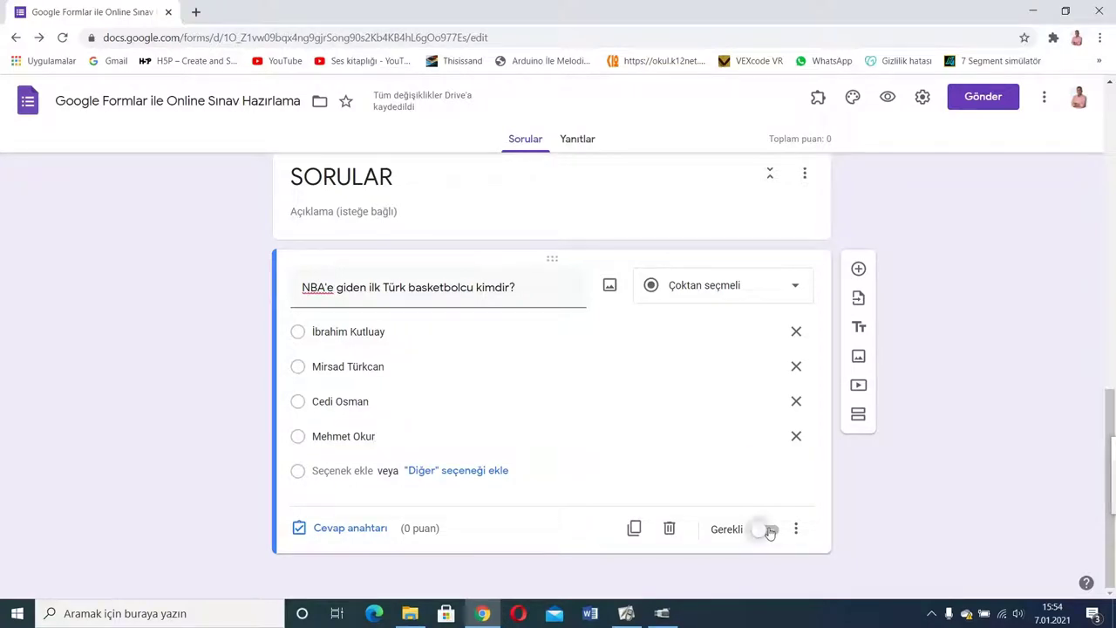
- Make the NBA question required, worth 10 points with Mirsad Türkcan correct, then add another question
{"action": "left_click", "coordinate": [771, 530]}
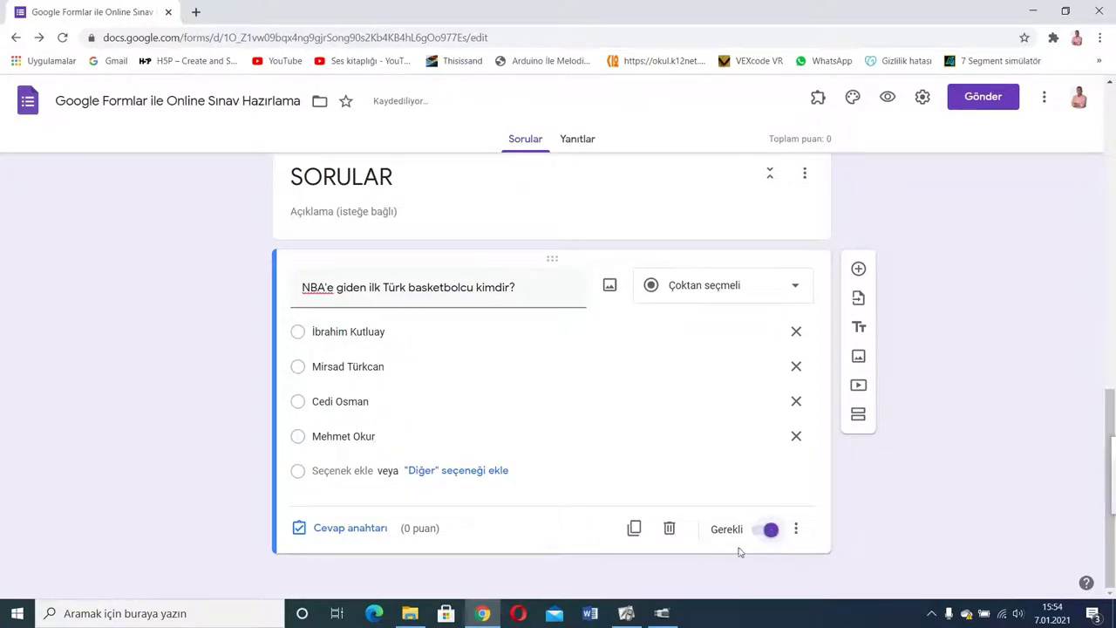
{"action": "left_click", "coordinate": [355, 529]}
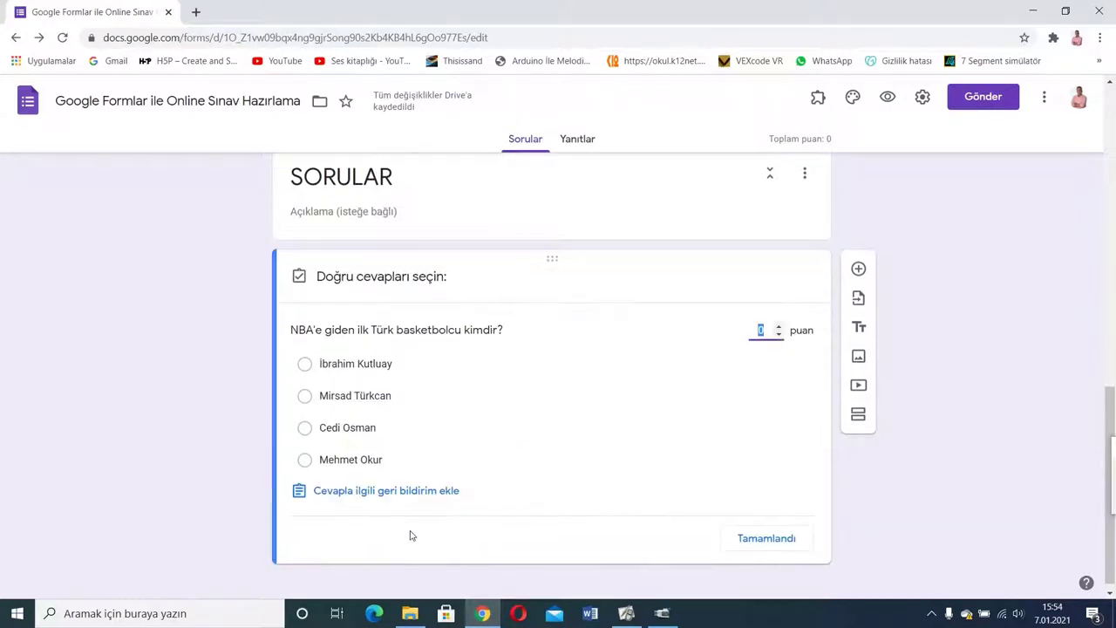
{"action": "type", "text": "10"}
{"action": "left_click", "coordinate": [306, 398]}
{"action": "left_click", "coordinate": [753, 541]}
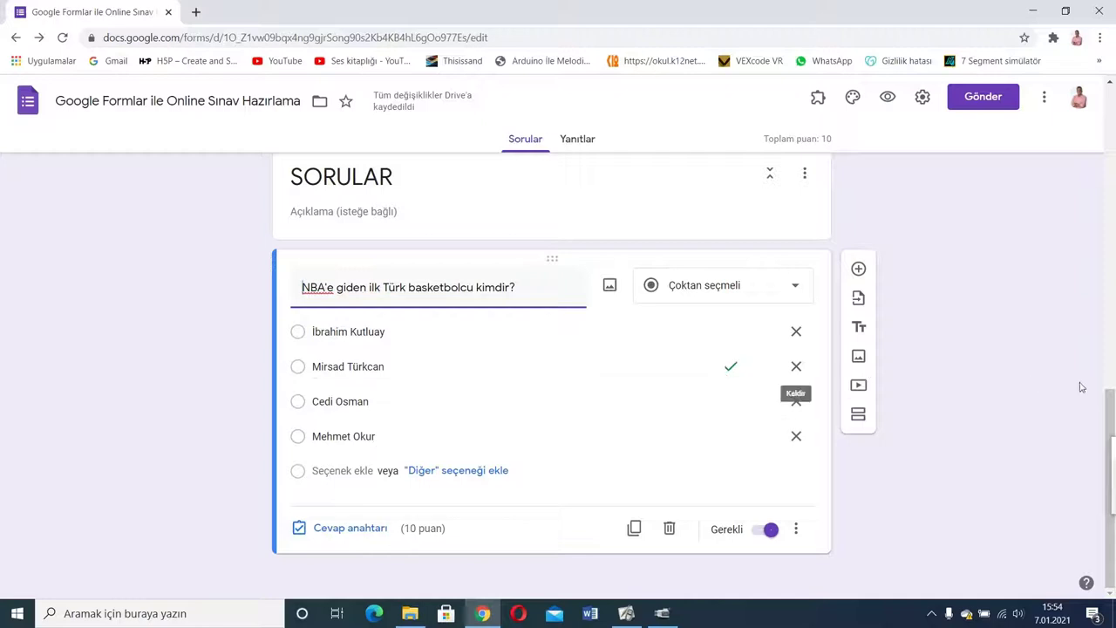
{"action": "left_click", "coordinate": [859, 268]}
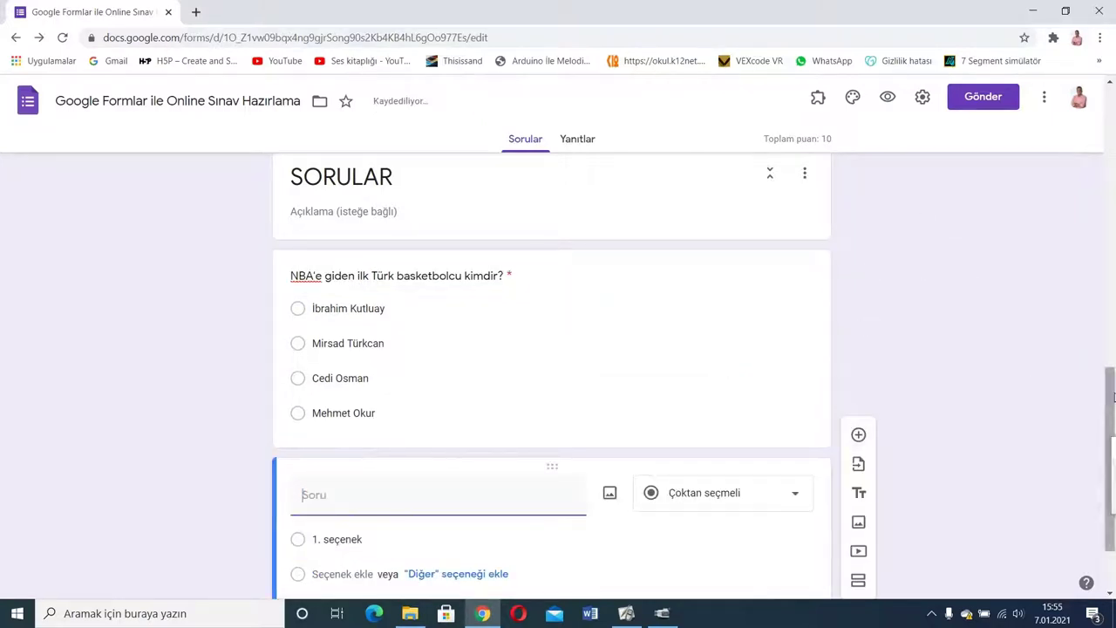
- Prefix the NBA question's title with '1.'
{"action": "scroll", "coordinate": [1114, 398], "scroll_direction": "down", "scroll_amount": 1}
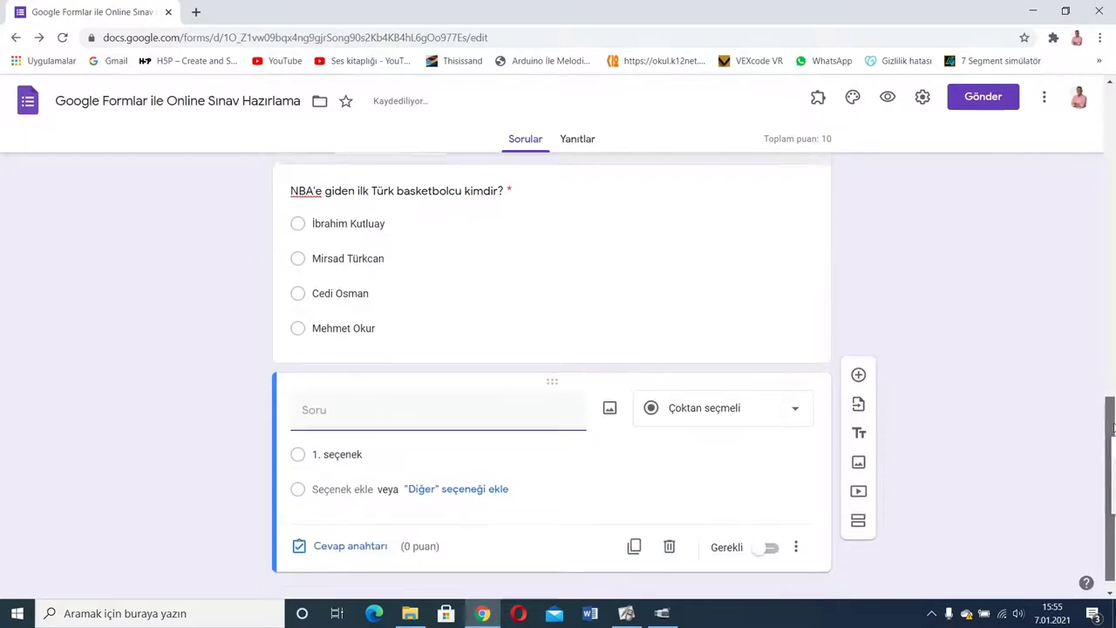
{"action": "left_click", "coordinate": [290, 189]}
{"action": "left_click", "coordinate": [299, 197]}
{"action": "type", "text": "1."}
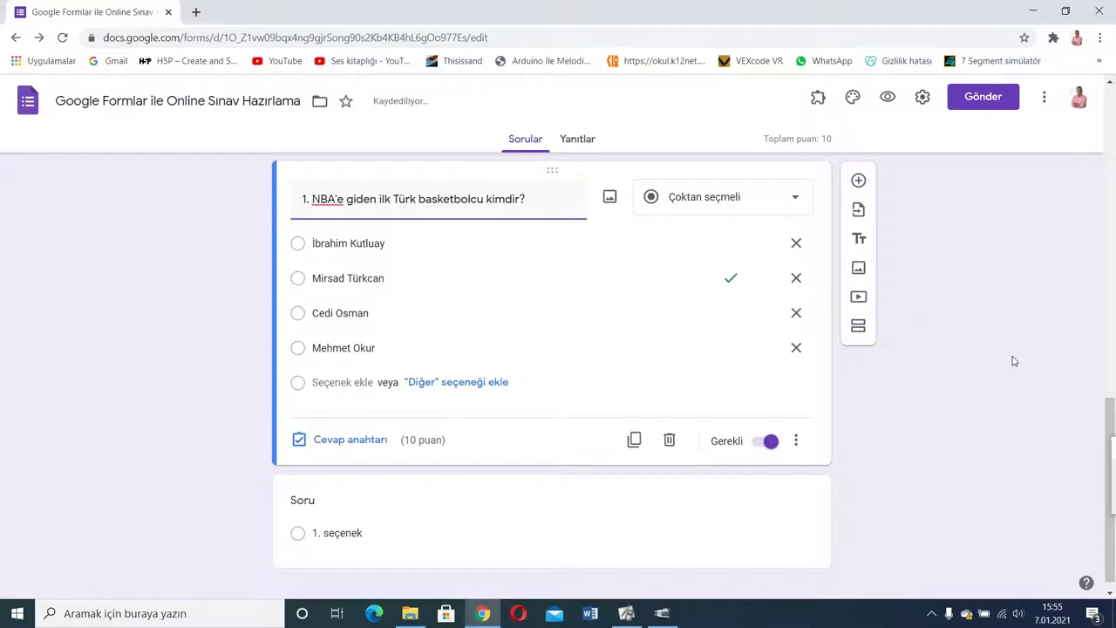
- Start the new question's title with '2.'
{"action": "left_click_drag", "start_coordinate": [1108, 407], "coordinate": [1113, 419]}
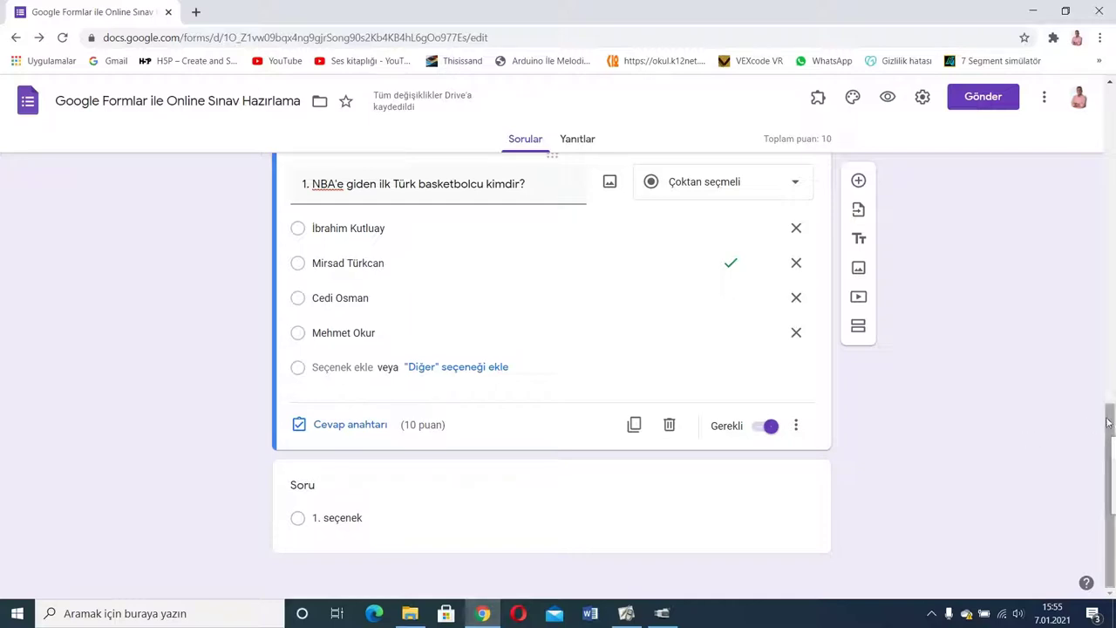
{"action": "left_click", "coordinate": [319, 494]}
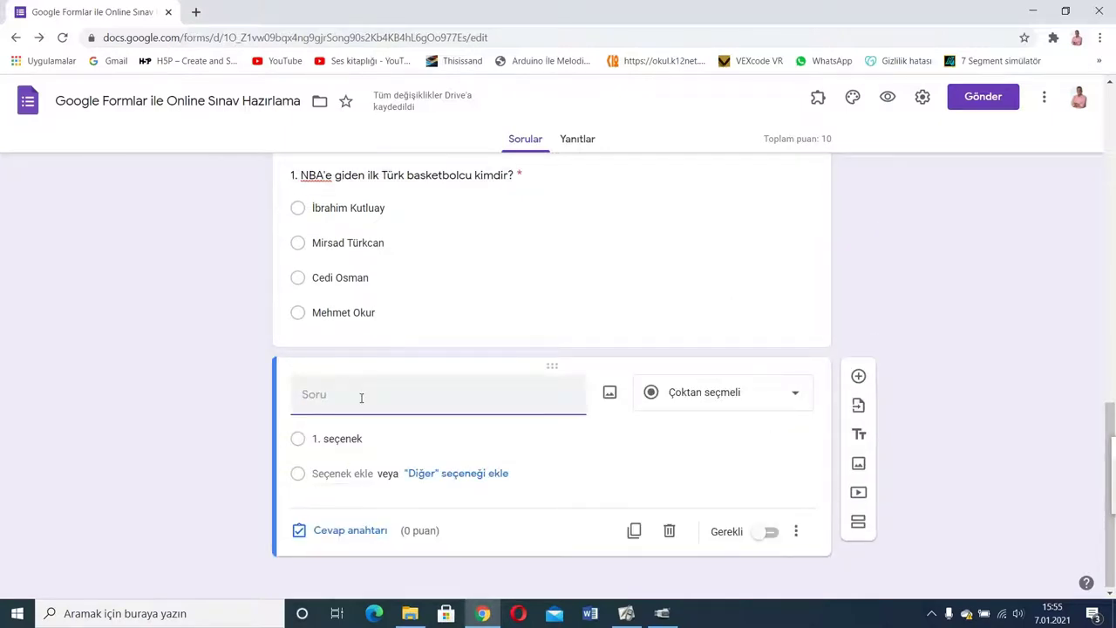
{"action": "type", "text": "2."}
{"action": "left_click", "coordinate": [693, 403]}
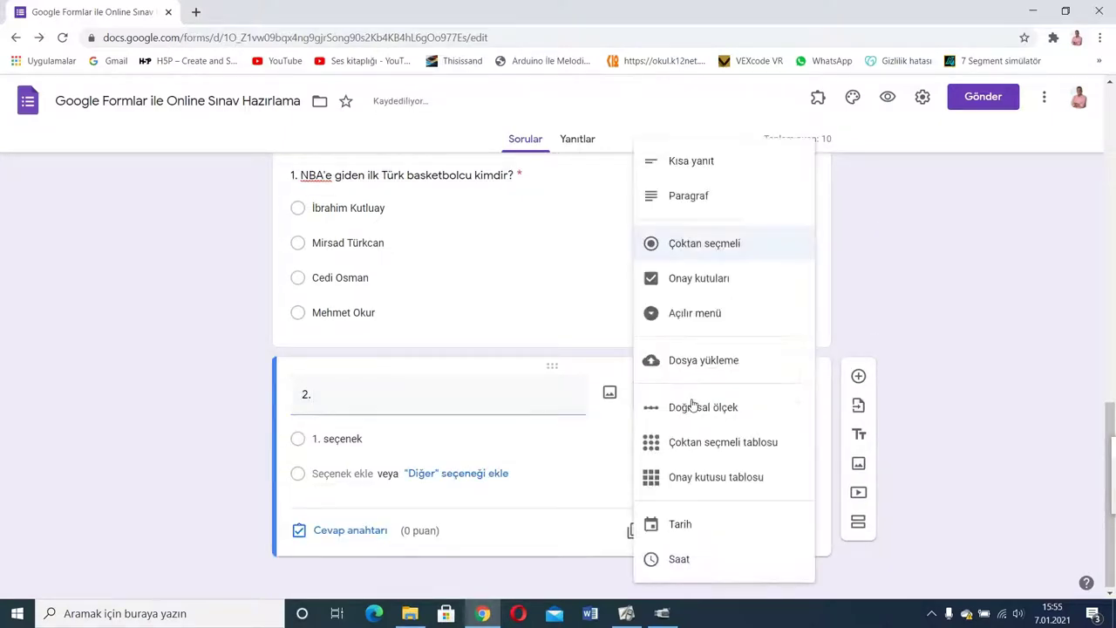
- Make question 2 a Tarih question asking when Atatürk landed in Samsun to start the national struggle
{"action": "left_click", "coordinate": [682, 526]}
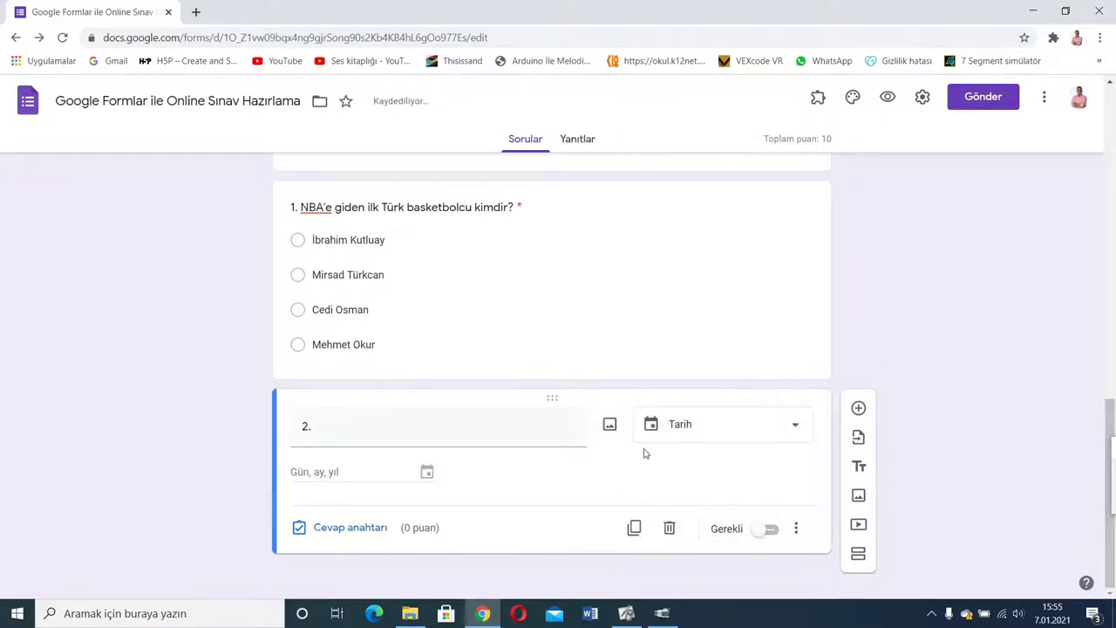
{"action": "left_click", "coordinate": [388, 425]}
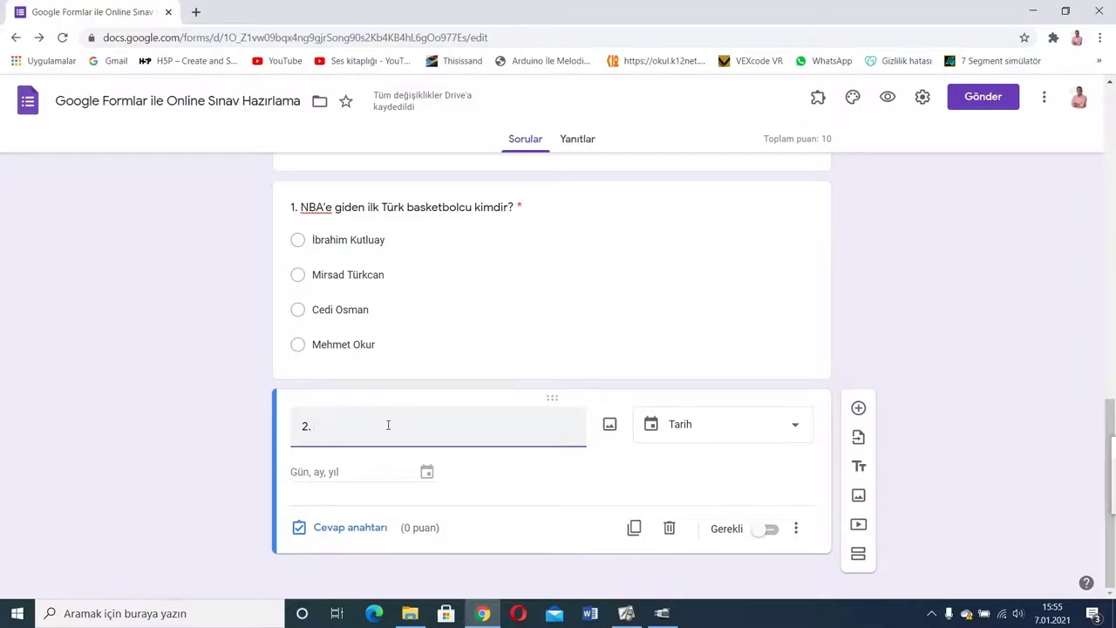
{"action": "type", "text": "Musta"}
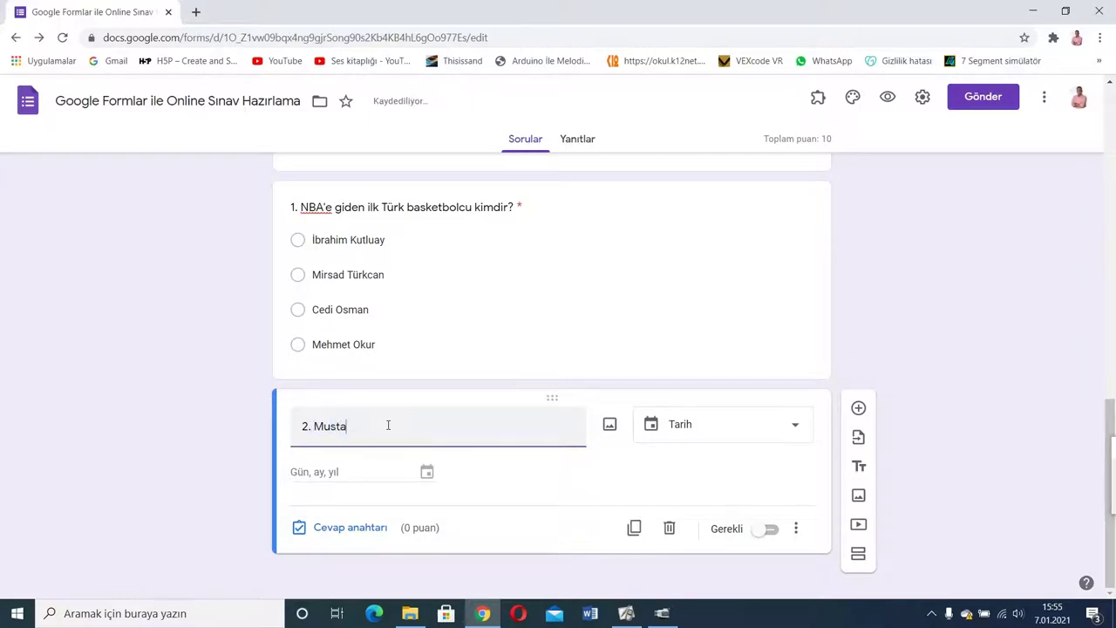
{"action": "type", "text": "fa Kemal Ata"}
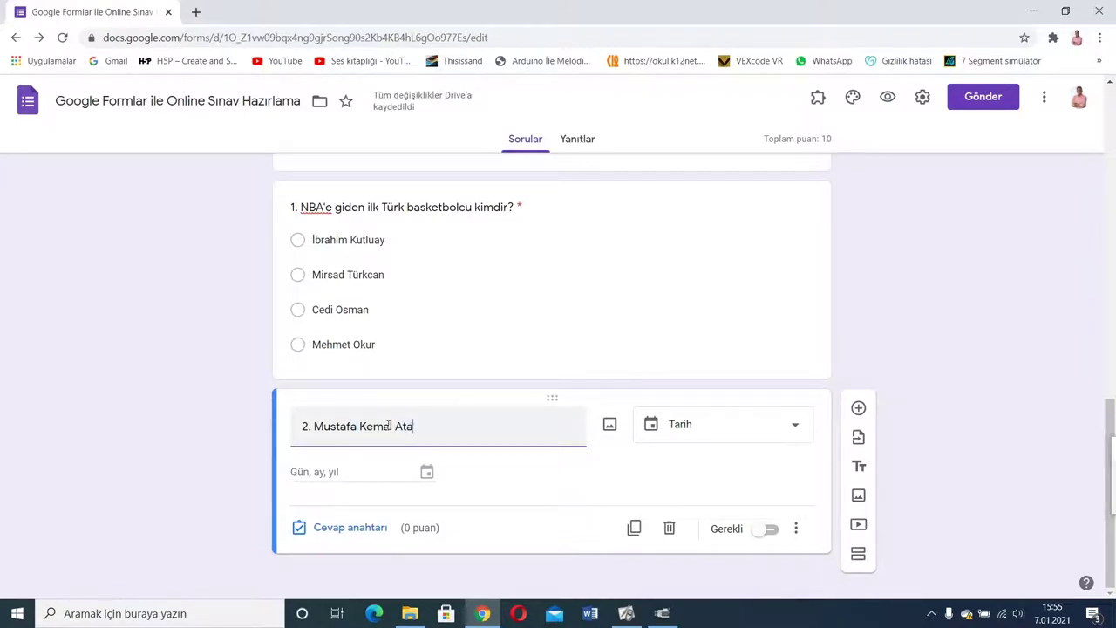
{"action": "type", "text": "türk'ü"}
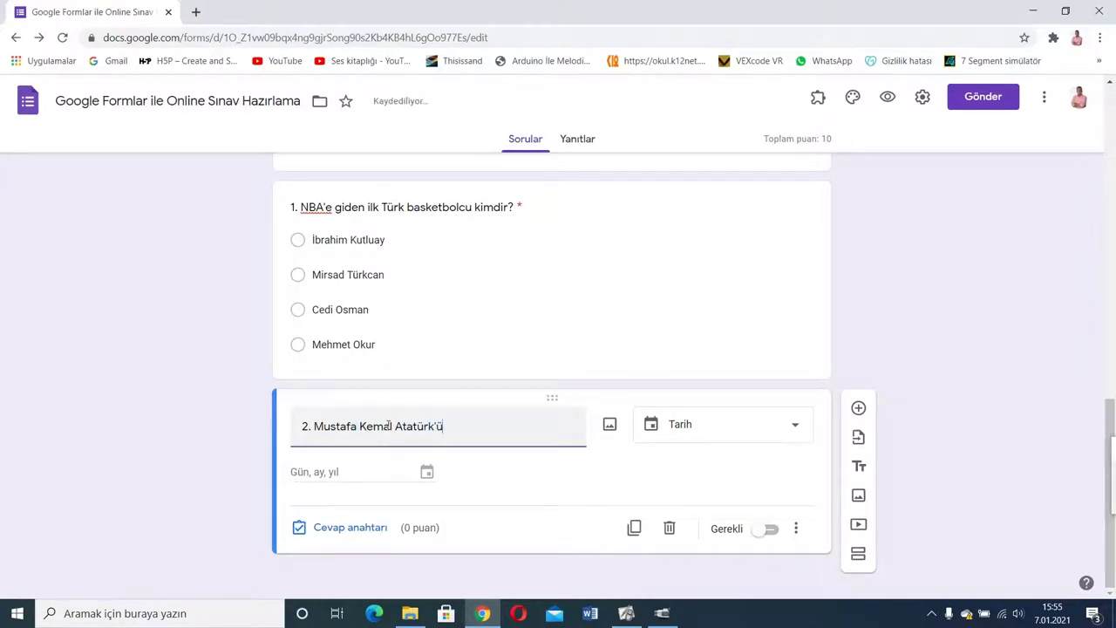
{"action": "type", "text": "n Samsun'"}
{"action": "type", "text": "a çıkarak"}
{"action": "type", "text": " mı"}
{"action": "type", "text": "lli mücadele"}
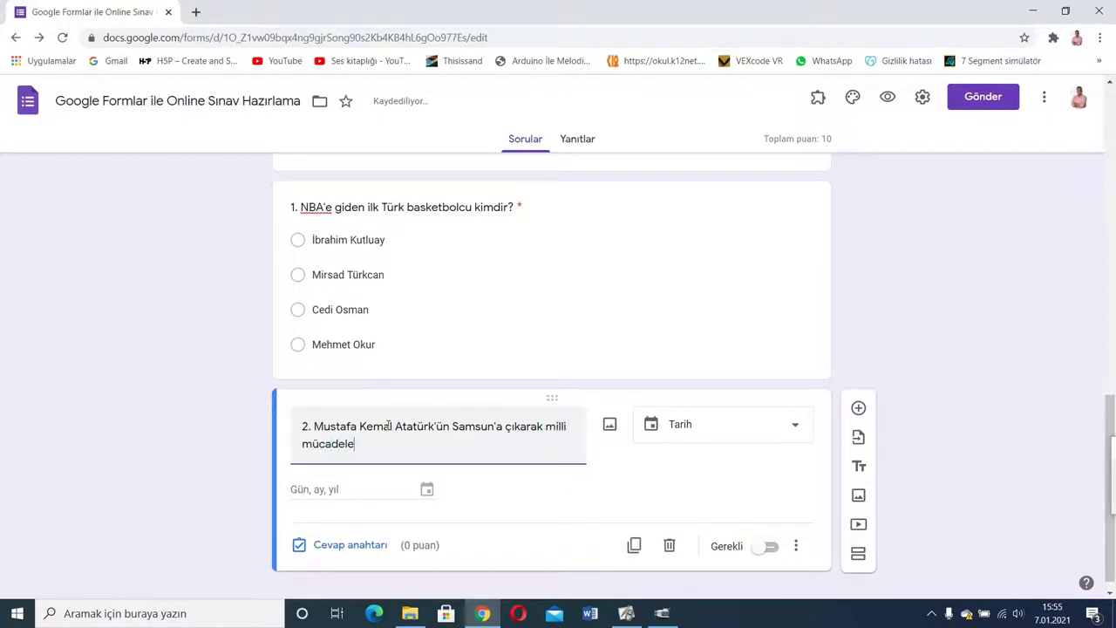
{"action": "type", "text": "yi başlattığı tarihi giriniz."}
{"action": "scroll", "coordinate": [1103, 425], "scroll_direction": "down", "scroll_amount": 1}
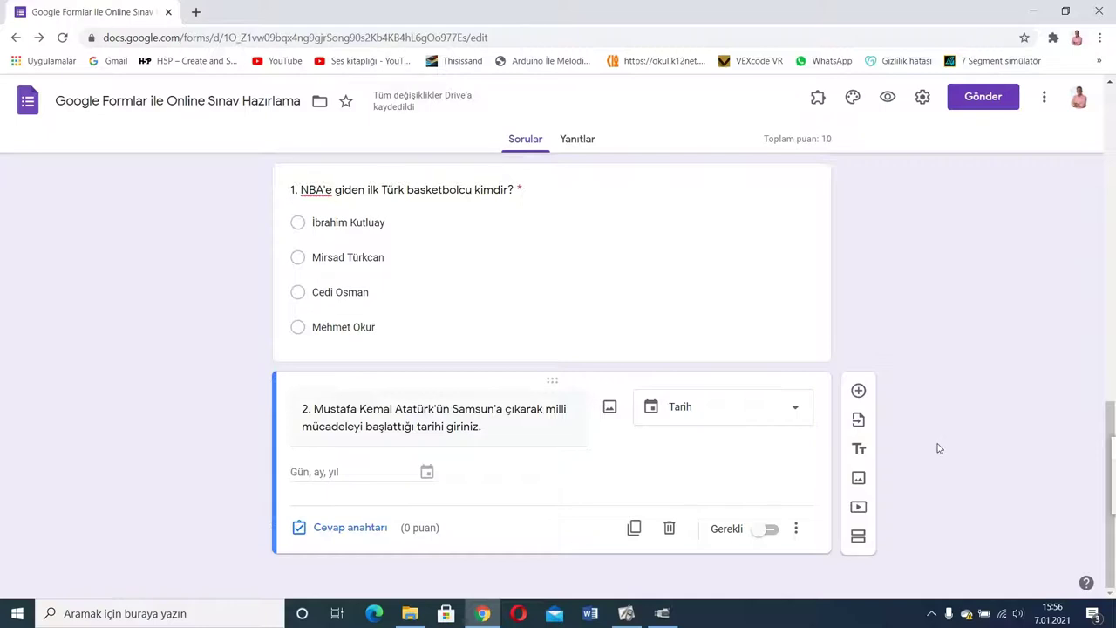
- Mark question 2 required, give it 10 points in the answer key, and add another question
{"action": "left_click", "coordinate": [770, 528]}
{"action": "left_click", "coordinate": [357, 528]}
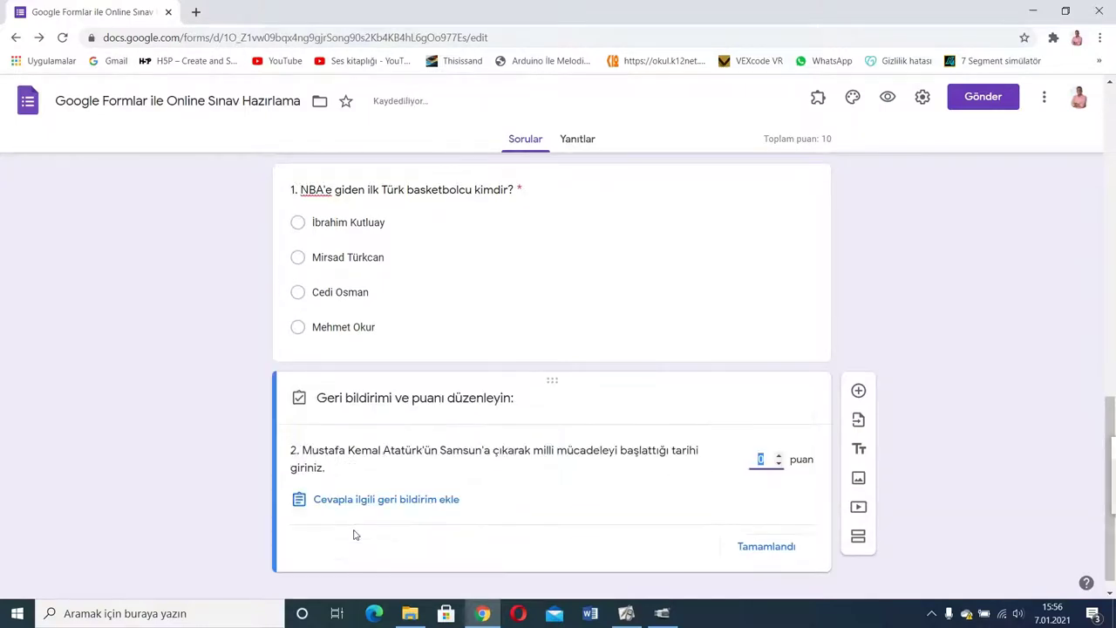
{"action": "type", "text": "10"}
{"action": "left_click", "coordinate": [986, 486]}
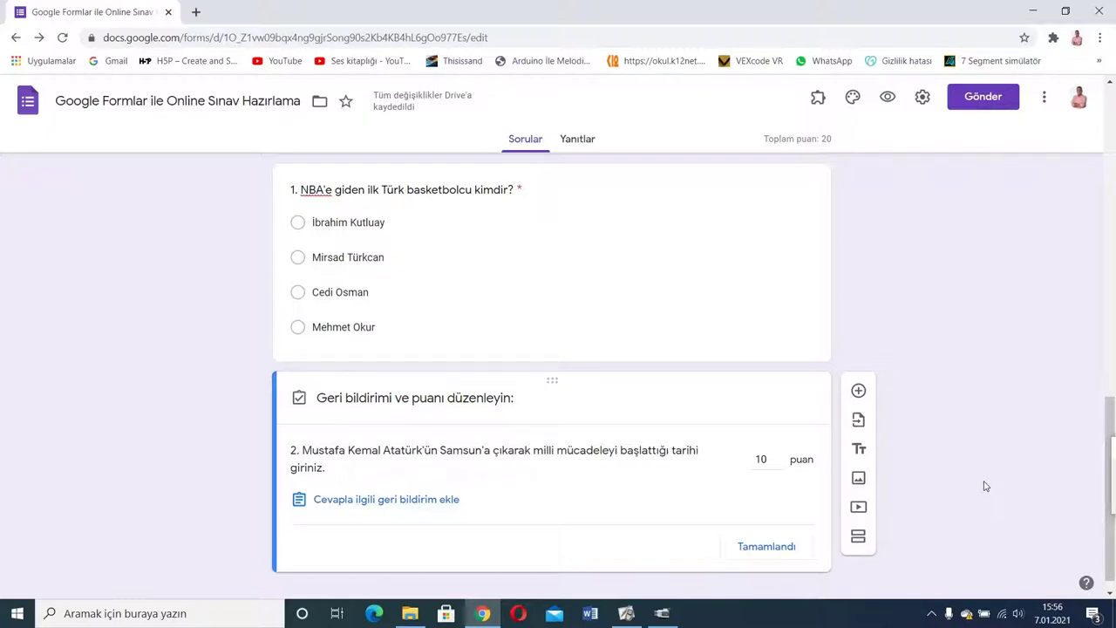
{"action": "left_click", "coordinate": [738, 547]}
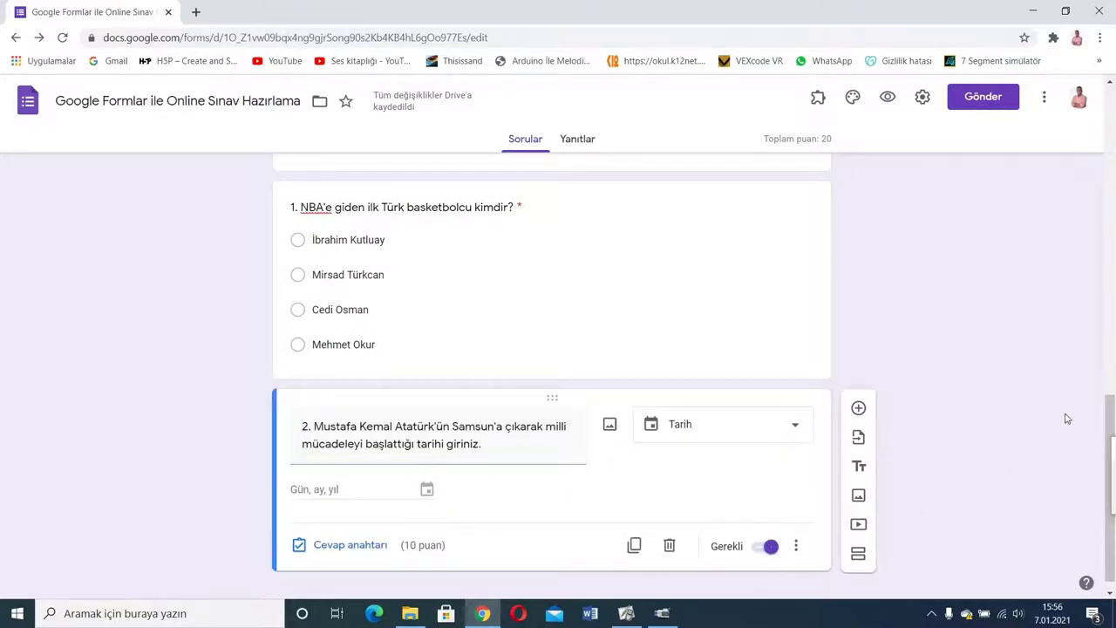
{"action": "key", "text": "ctrl+a"}
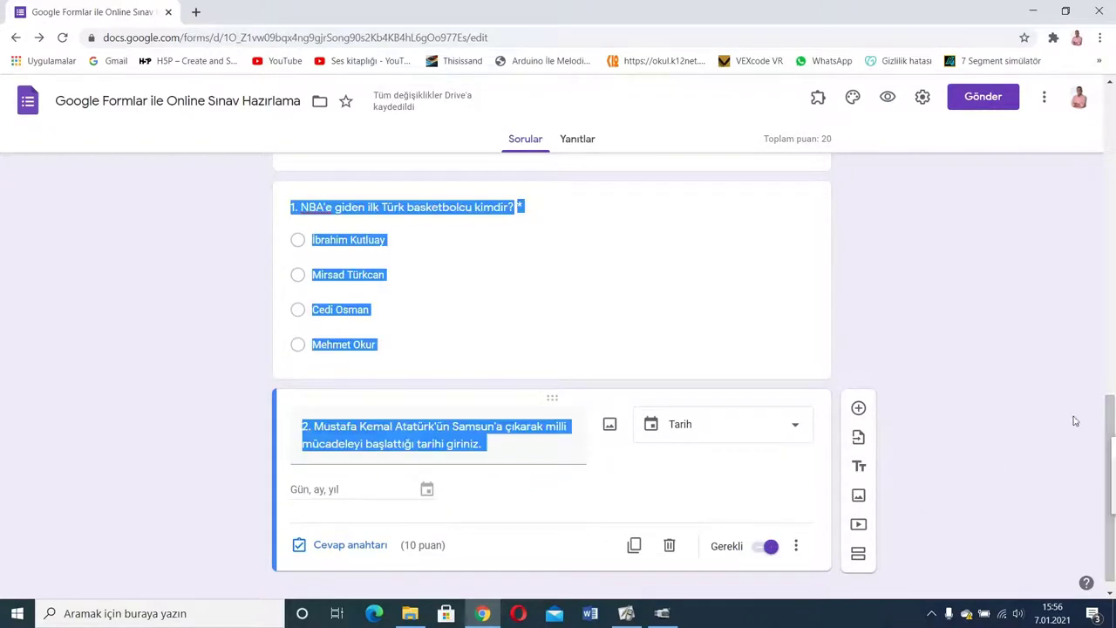
{"action": "left_click", "coordinate": [907, 384]}
{"action": "left_click", "coordinate": [859, 408]}
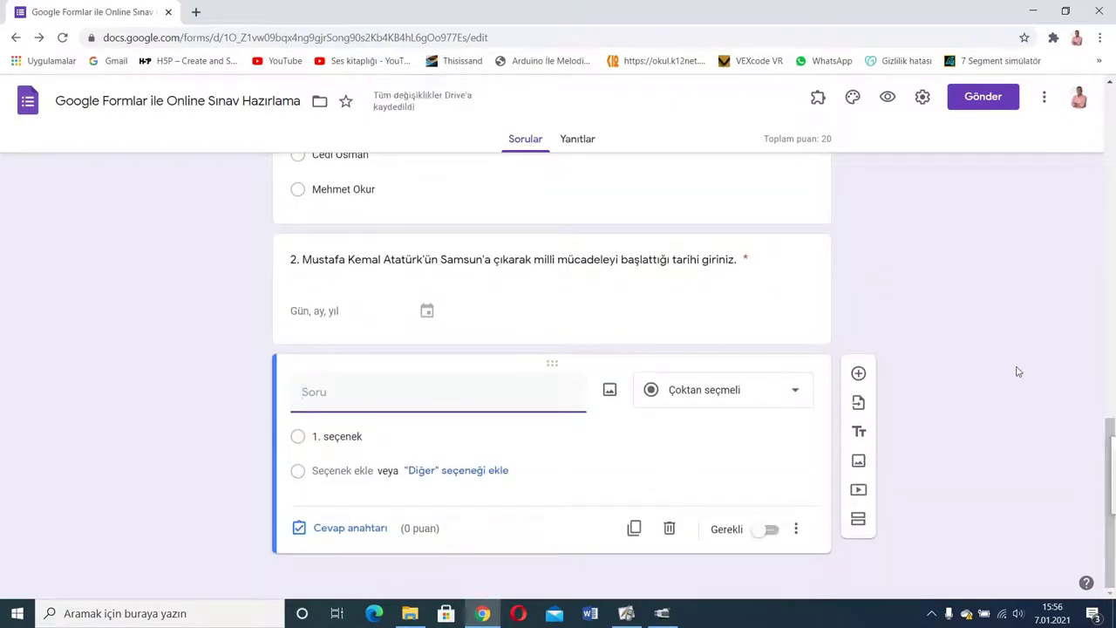
- Switch the new question to Dosya yükleme and accept the Drive upload notice
{"action": "left_click", "coordinate": [739, 384]}
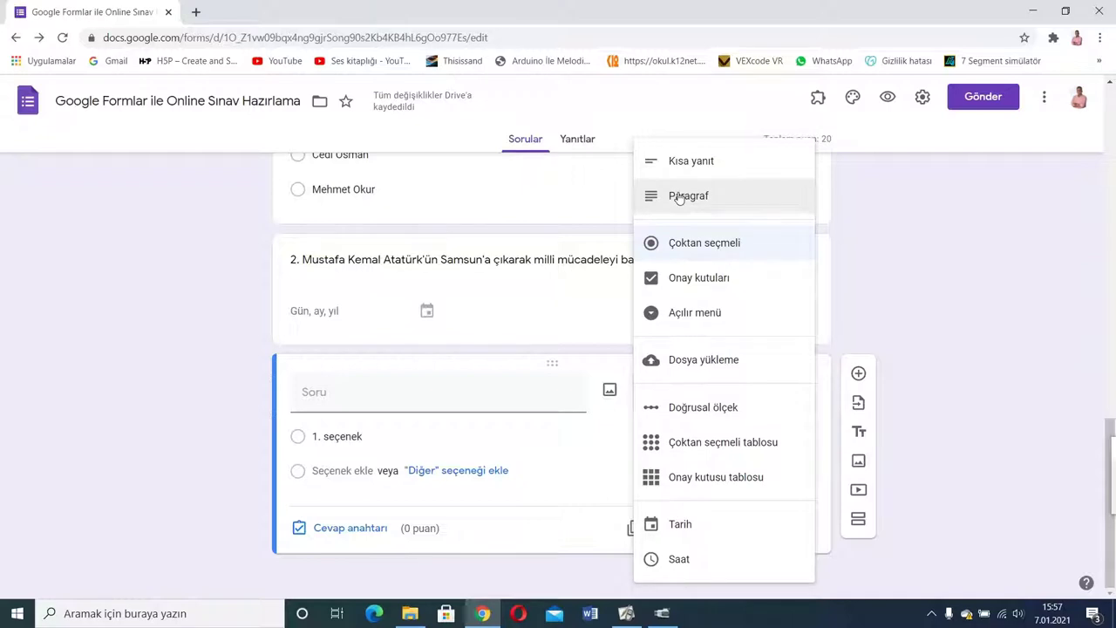
{"action": "left_click", "coordinate": [715, 361]}
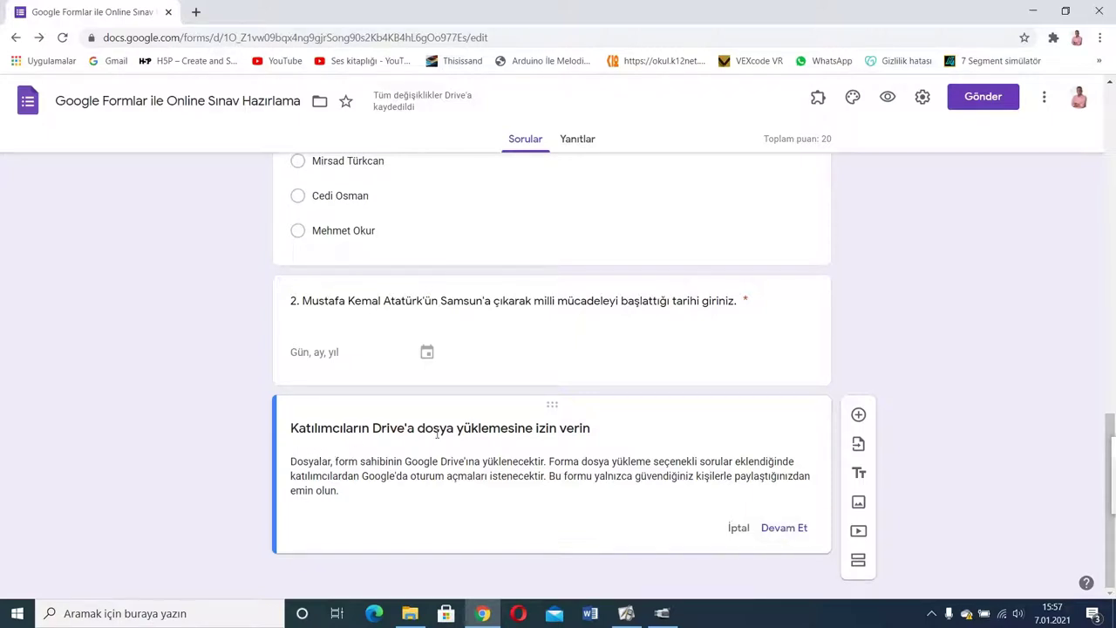
{"action": "left_click", "coordinate": [787, 529]}
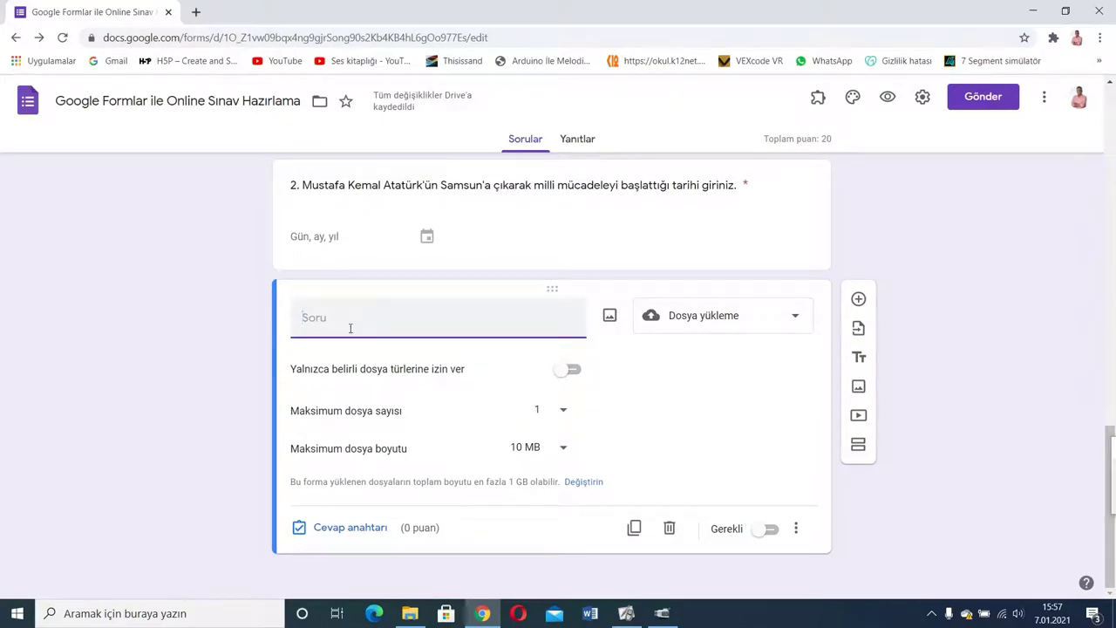
- Enter the prompt asking for the 'Bir öğretmen gözünden pandemi dönemi' essay in pdf or doküman format
{"action": "type", "text": "\""}
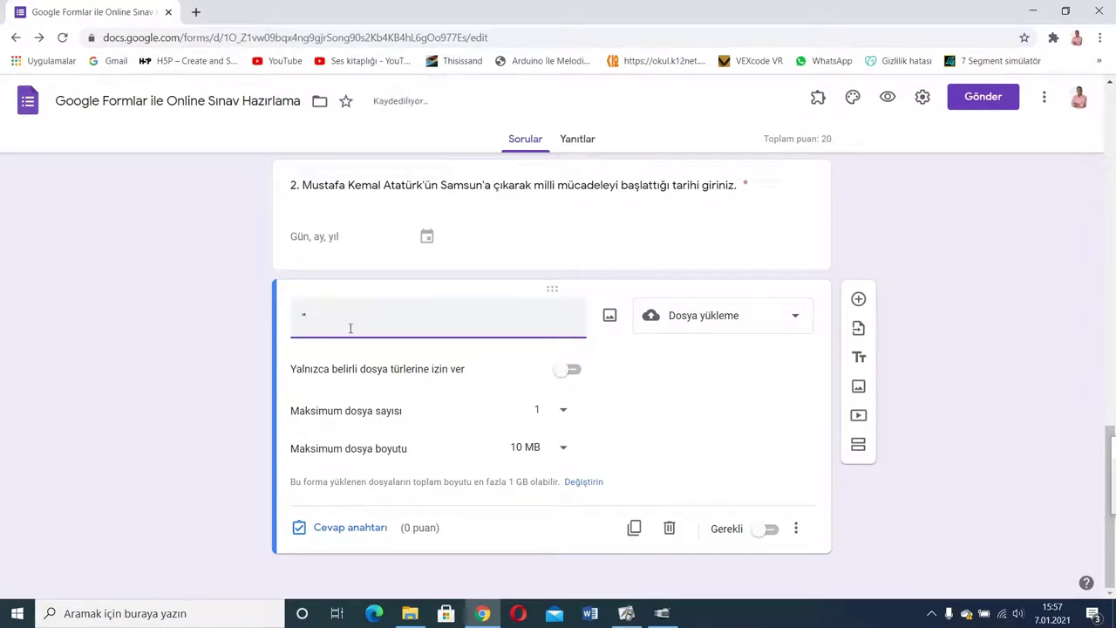
{"action": "type", "text": "Bir öğretmen gözünden"}
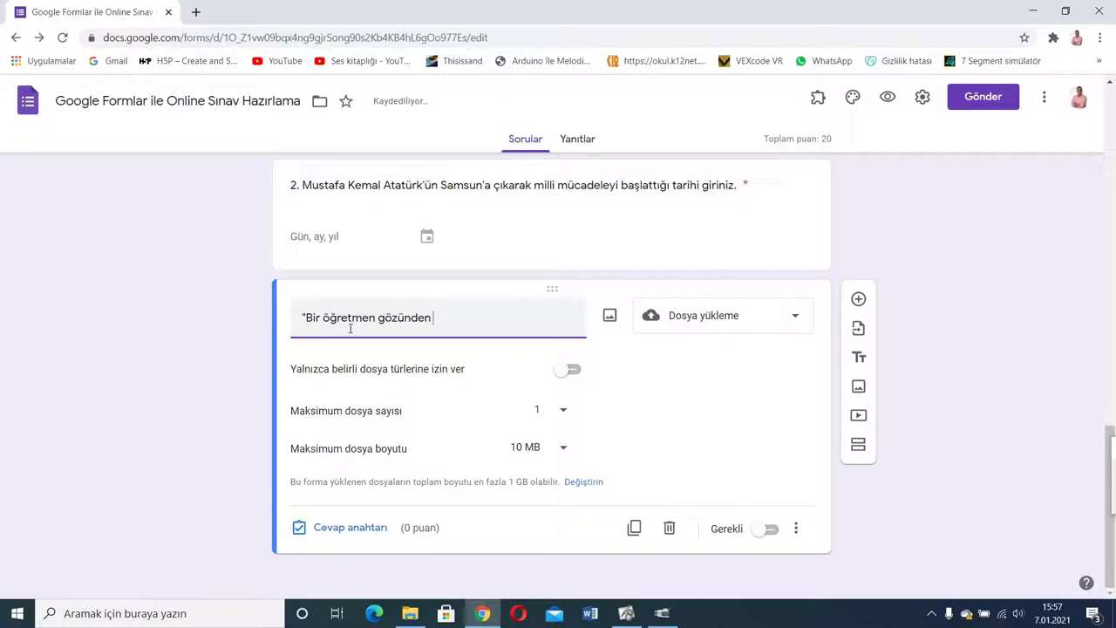
{"action": "type", "text": " pandemi dö"}
{"action": "type", "text": "nem"}
{"action": "type", "text": "i\" tem"}
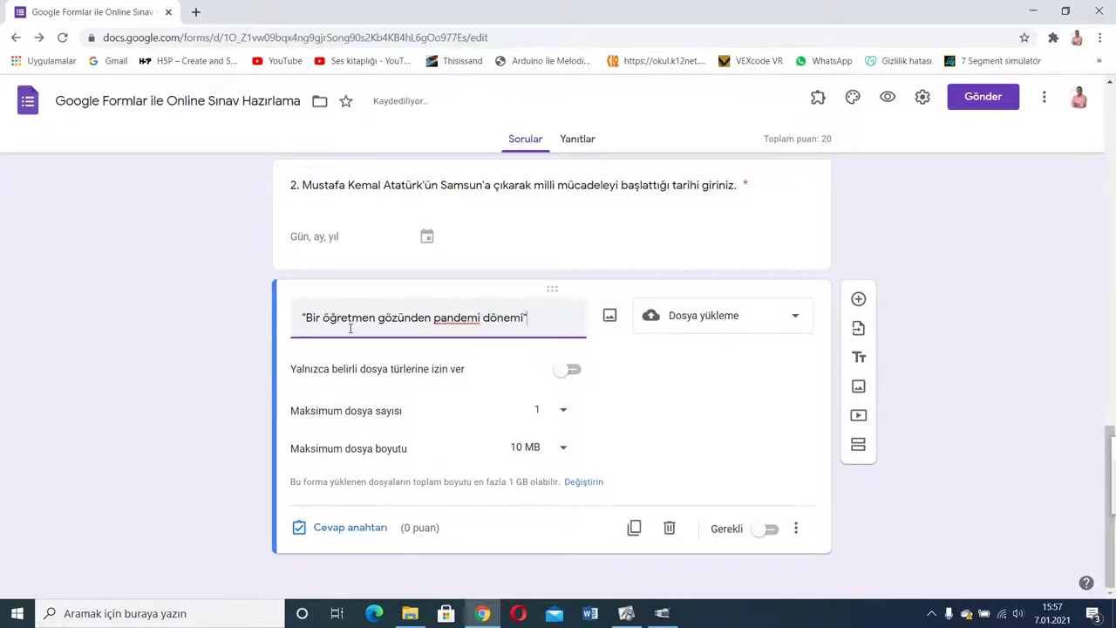
{"action": "type", "text": "ası il"}
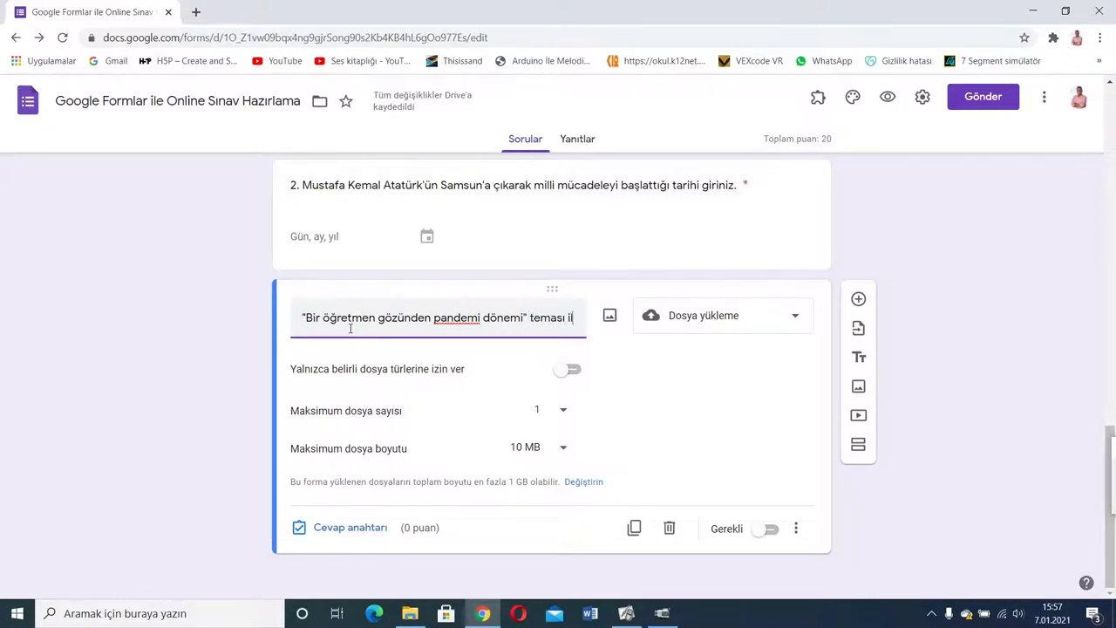
{"action": "type", "text": "e yazmış"}
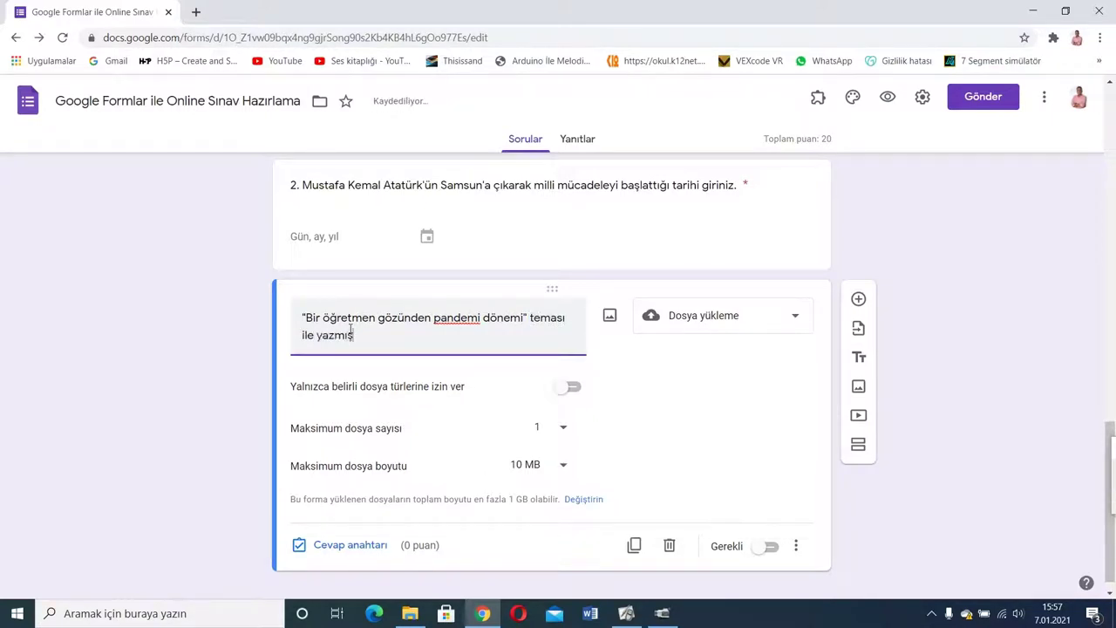
{"action": "type", "text": " olduğunuz yazıyı pdf veya dokü"}
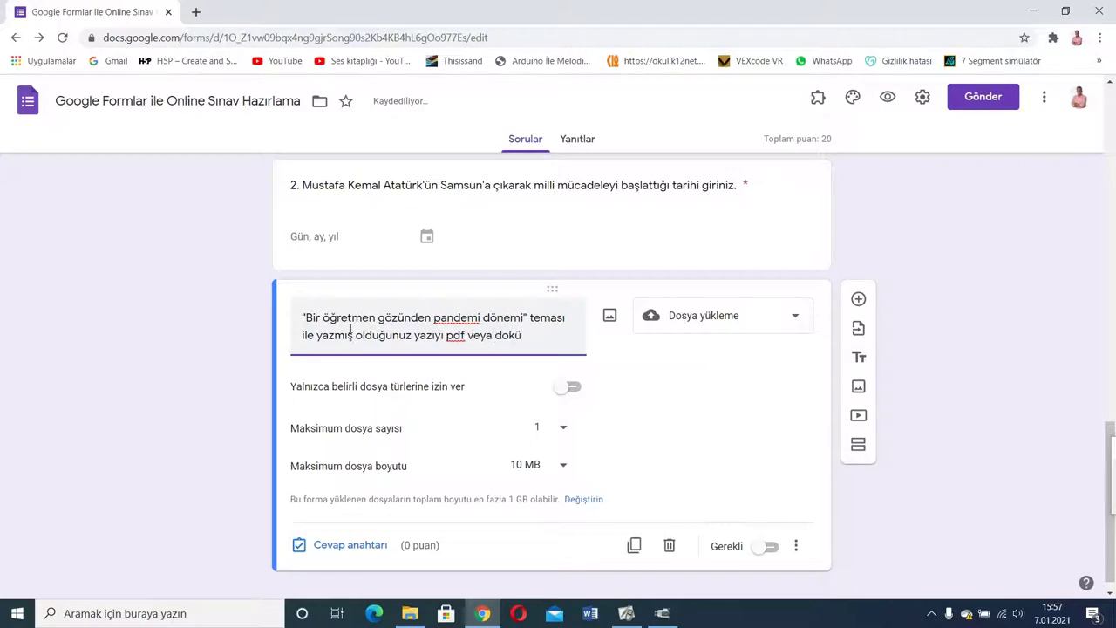
{"action": "type", "text": "maN"}
{"action": "key", "text": "BackSpace"}
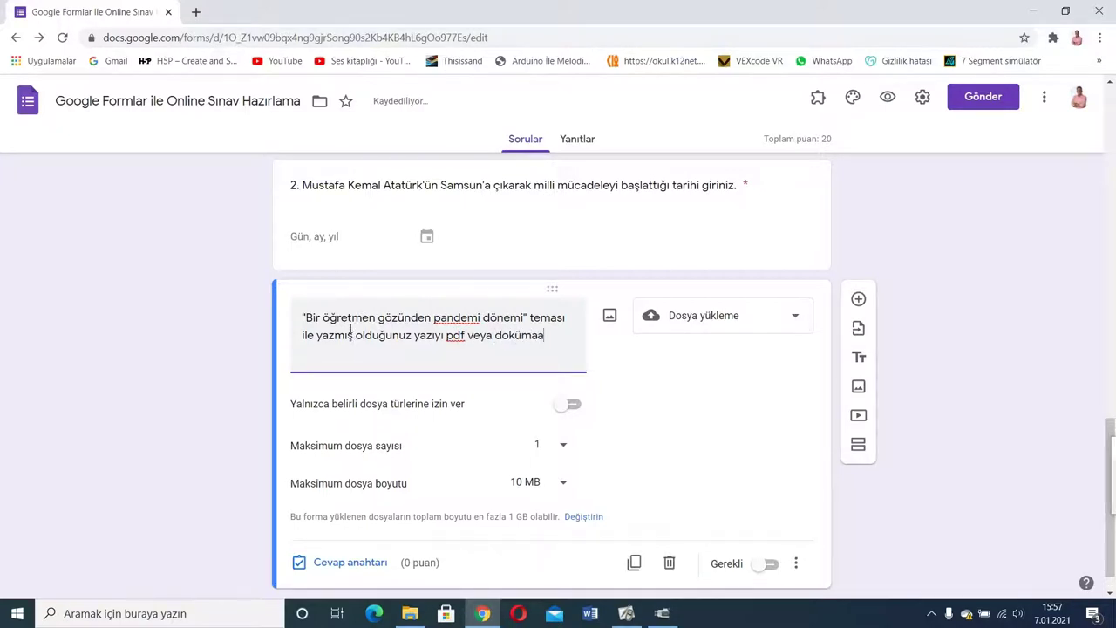
{"action": "type", "text": "n formatında yükleyiniz."}
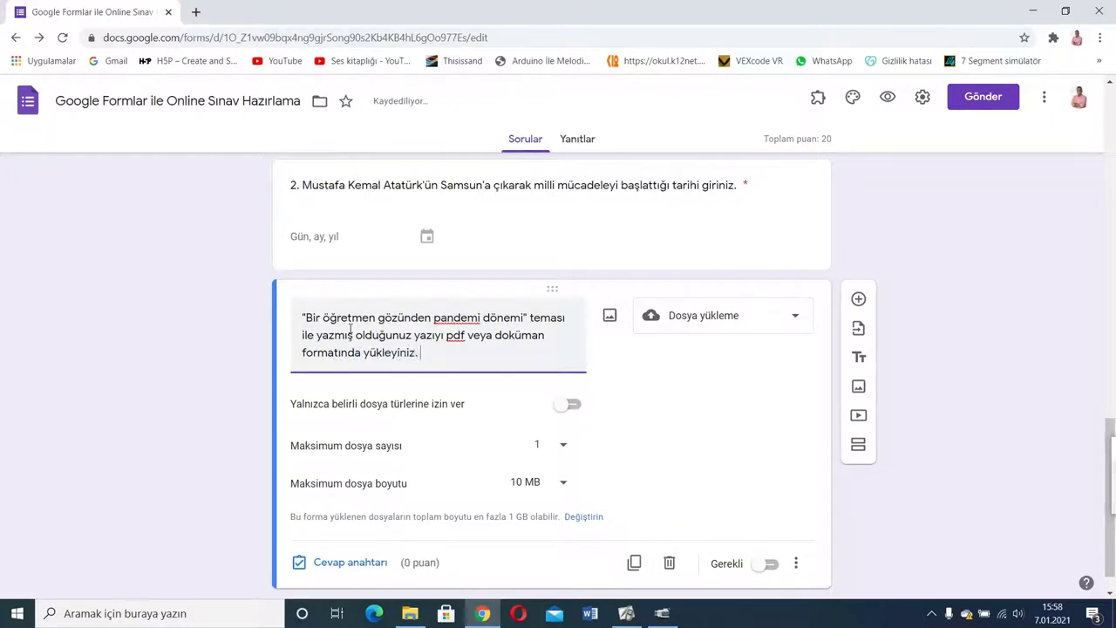
{"action": "scroll", "coordinate": [1107, 463], "scroll_direction": "down", "scroll_amount": 1}
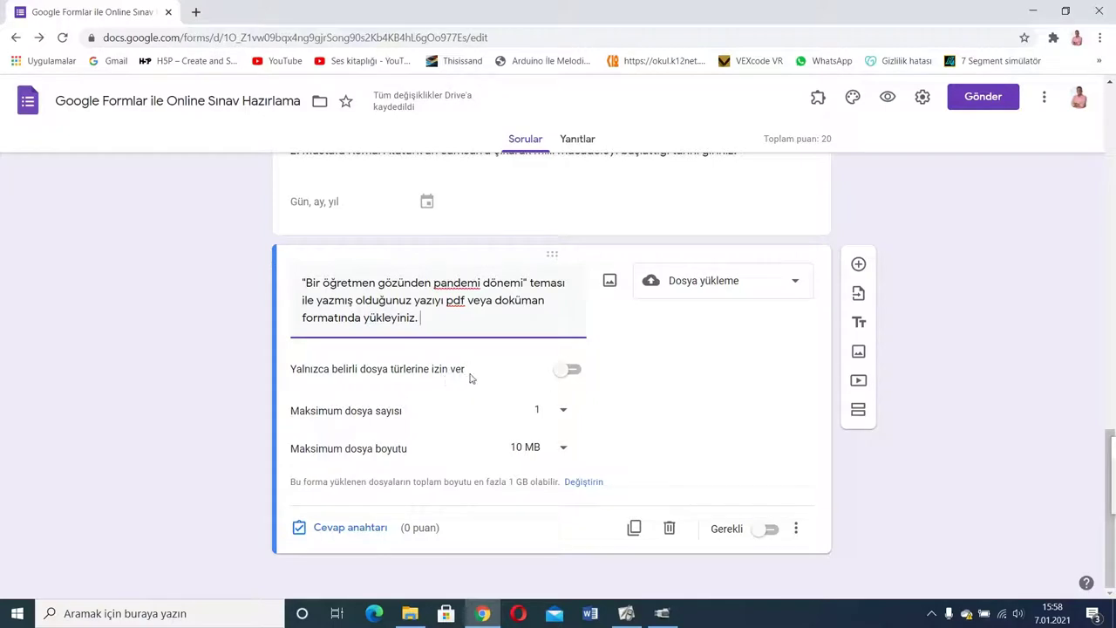
- Restrict the upload question to specific file types, accepting only Doküman and PDF
{"action": "left_click", "coordinate": [566, 371]}
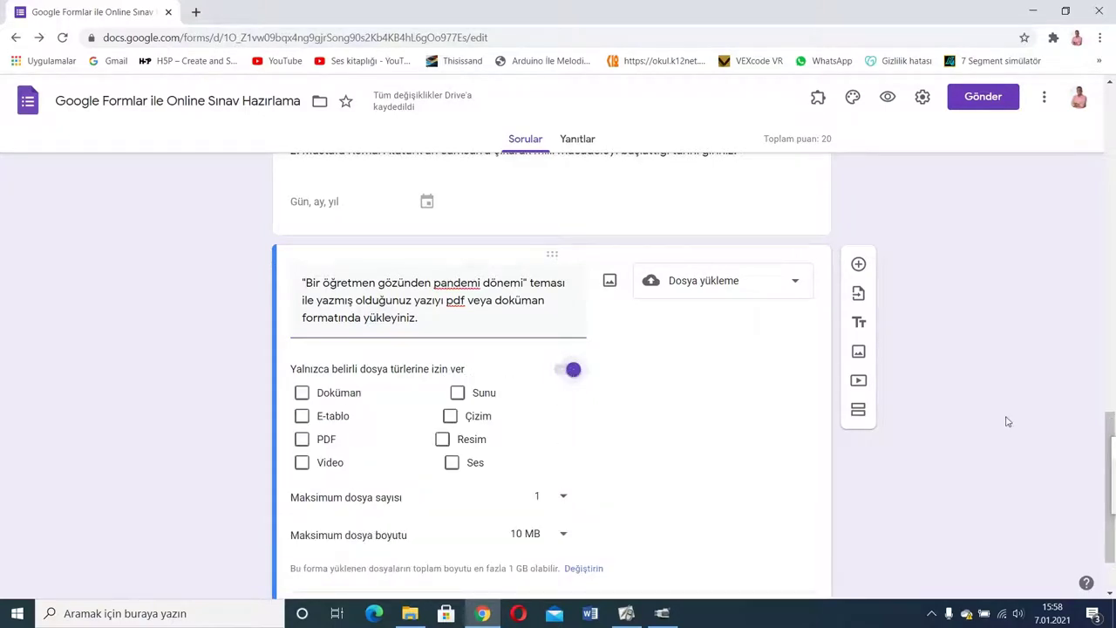
{"action": "scroll", "coordinate": [1101, 421], "scroll_direction": "down", "scroll_amount": 1}
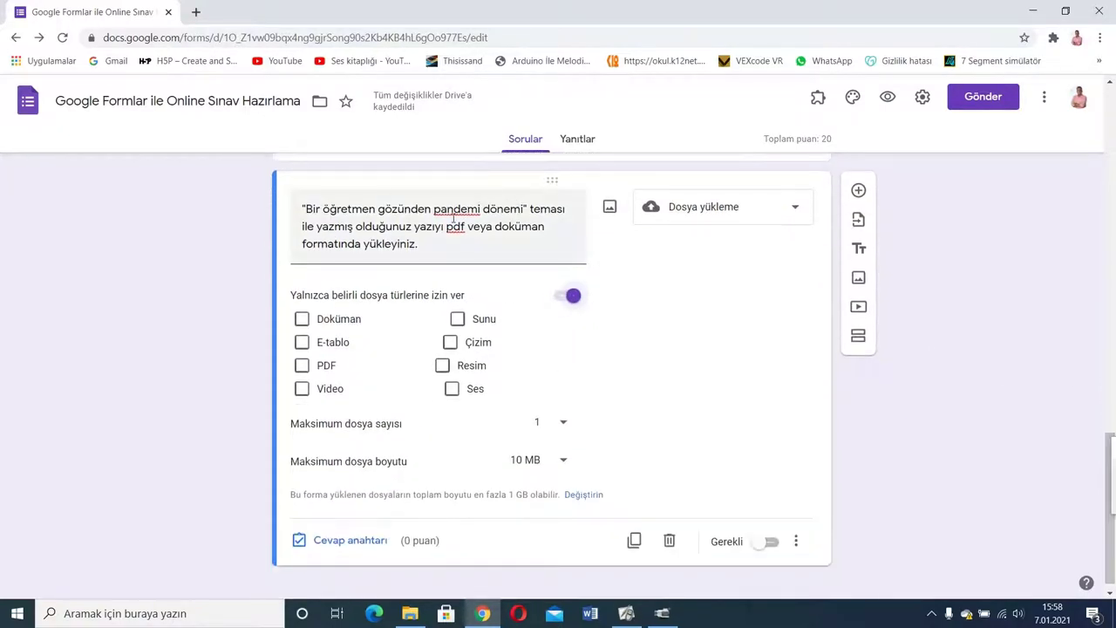
{"action": "triple_click", "coordinate": [444, 225]}
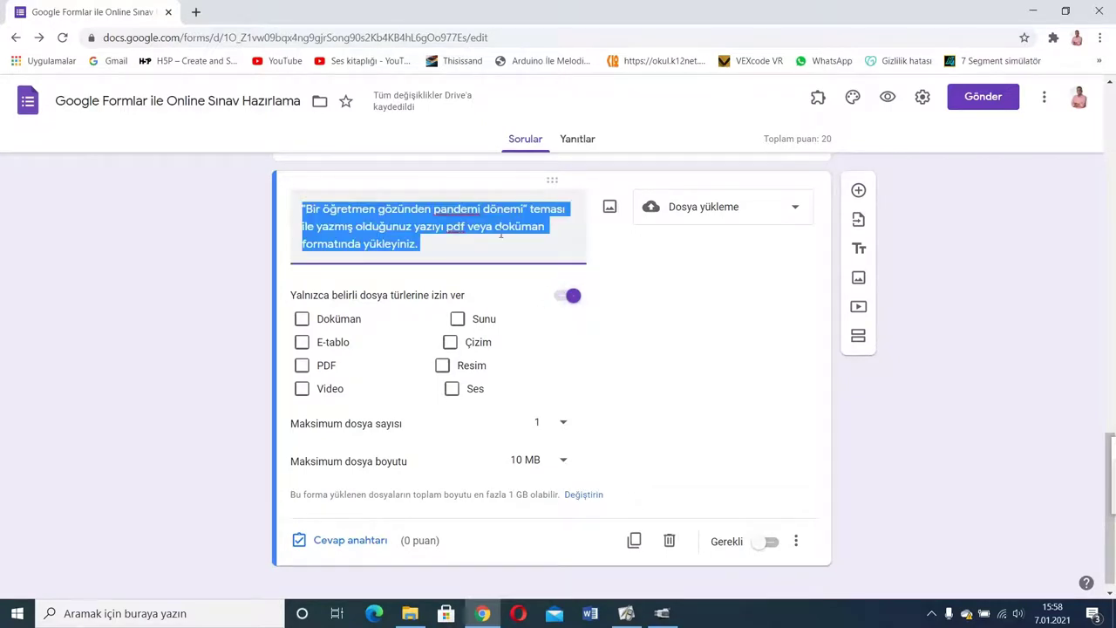
{"action": "key", "text": "Right"}
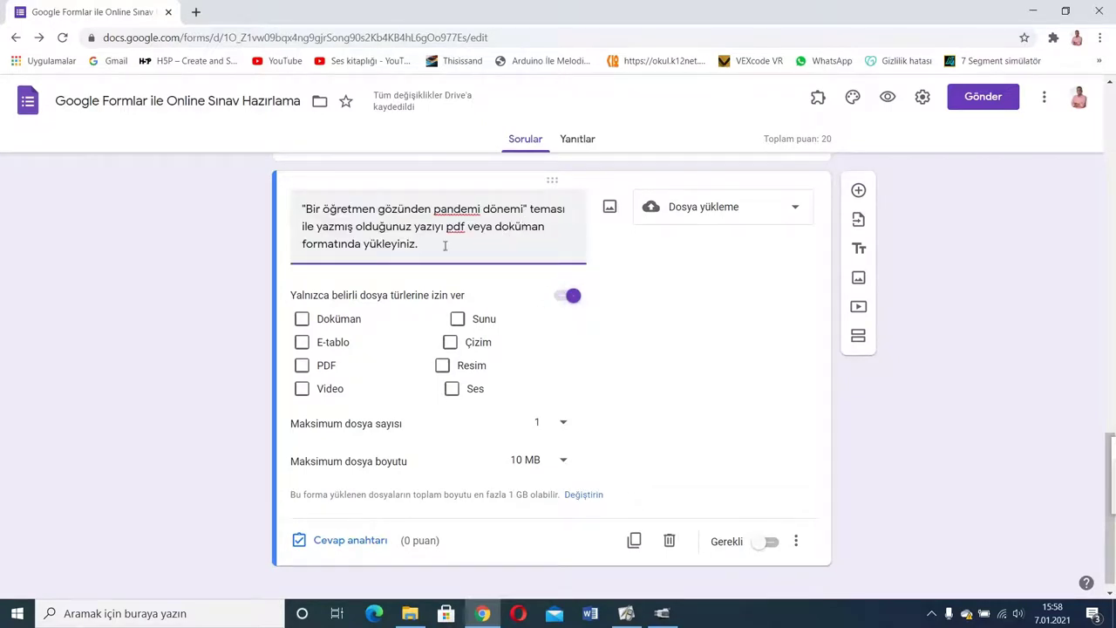
{"action": "left_click", "coordinate": [300, 321]}
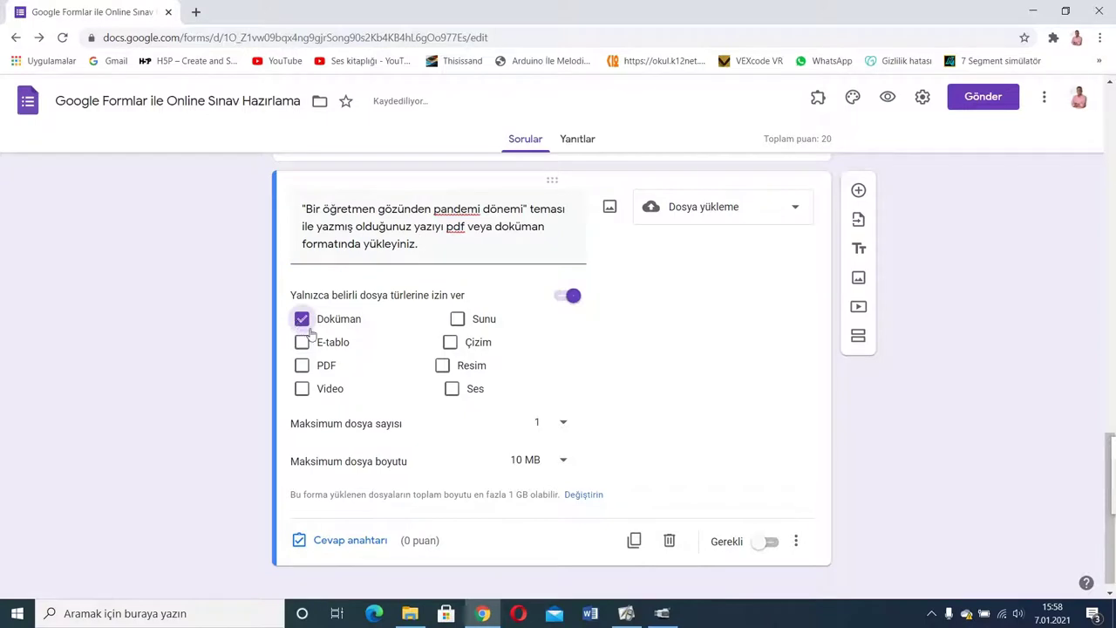
{"action": "left_click", "coordinate": [302, 366]}
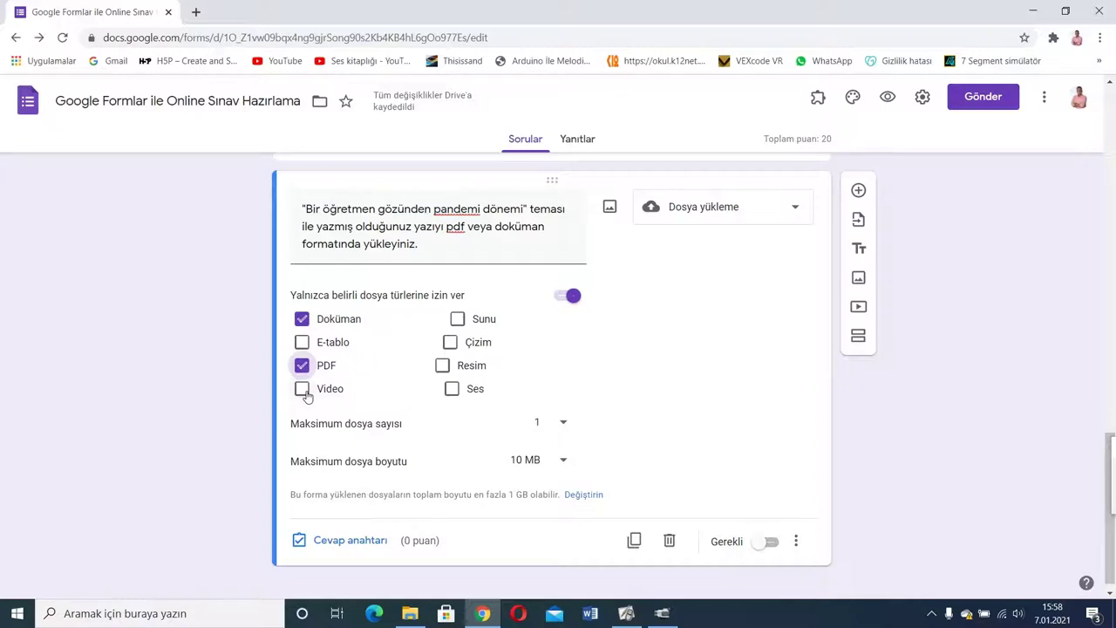
- Keep uploads at 1 file, cap file size at 100 MB, and make the question required
{"action": "left_click", "coordinate": [556, 426]}
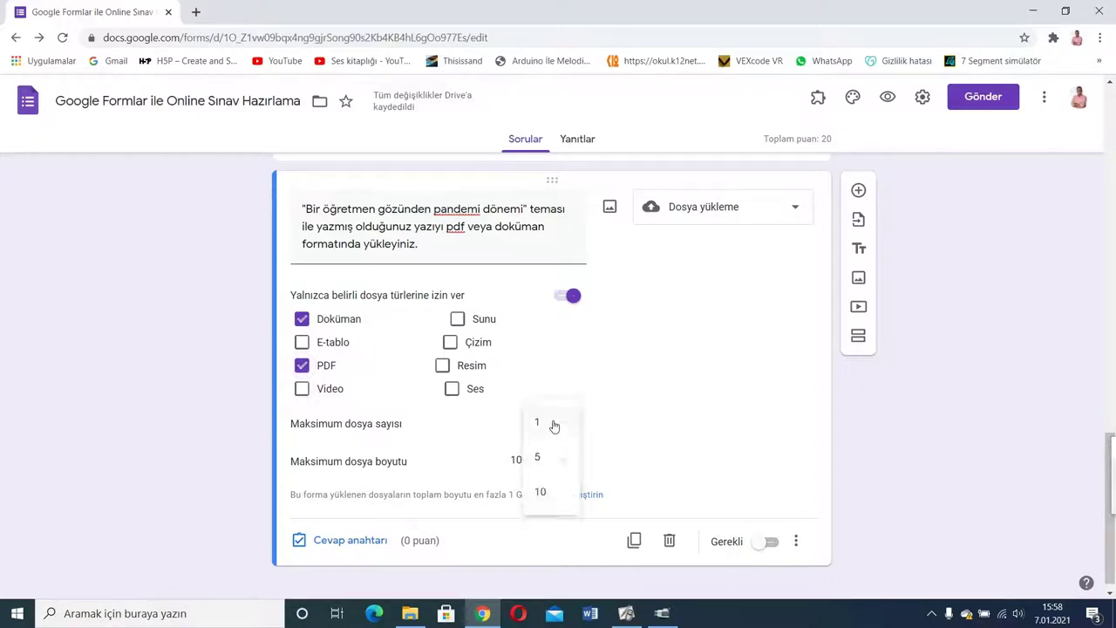
{"action": "left_click", "coordinate": [646, 432]}
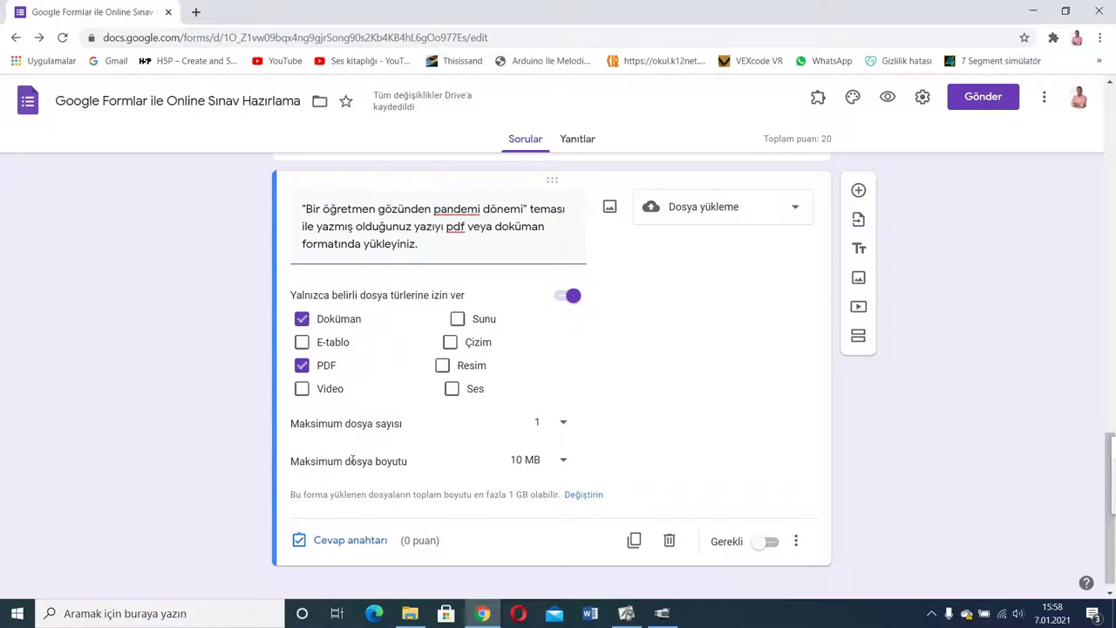
{"action": "left_click", "coordinate": [539, 461]}
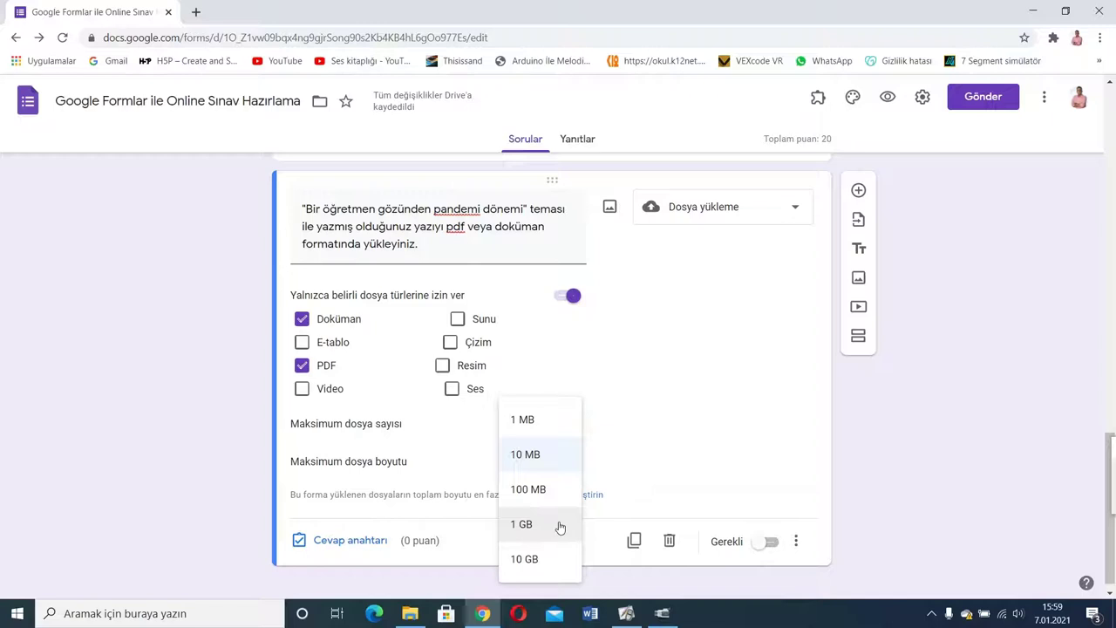
{"action": "left_click", "coordinate": [538, 489]}
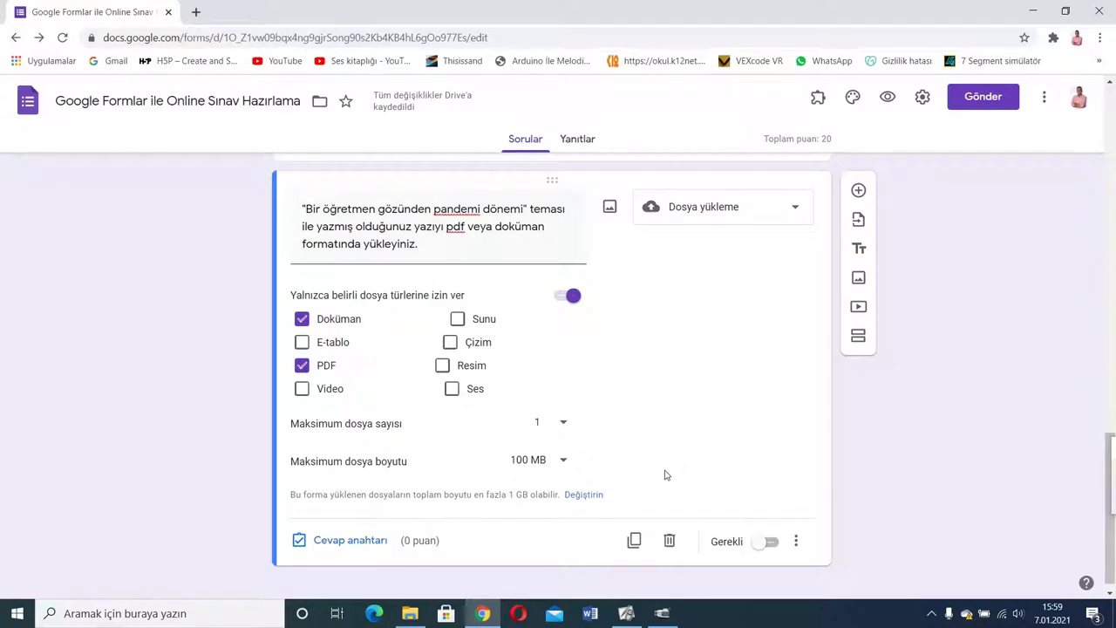
{"action": "left_click", "coordinate": [542, 473]}
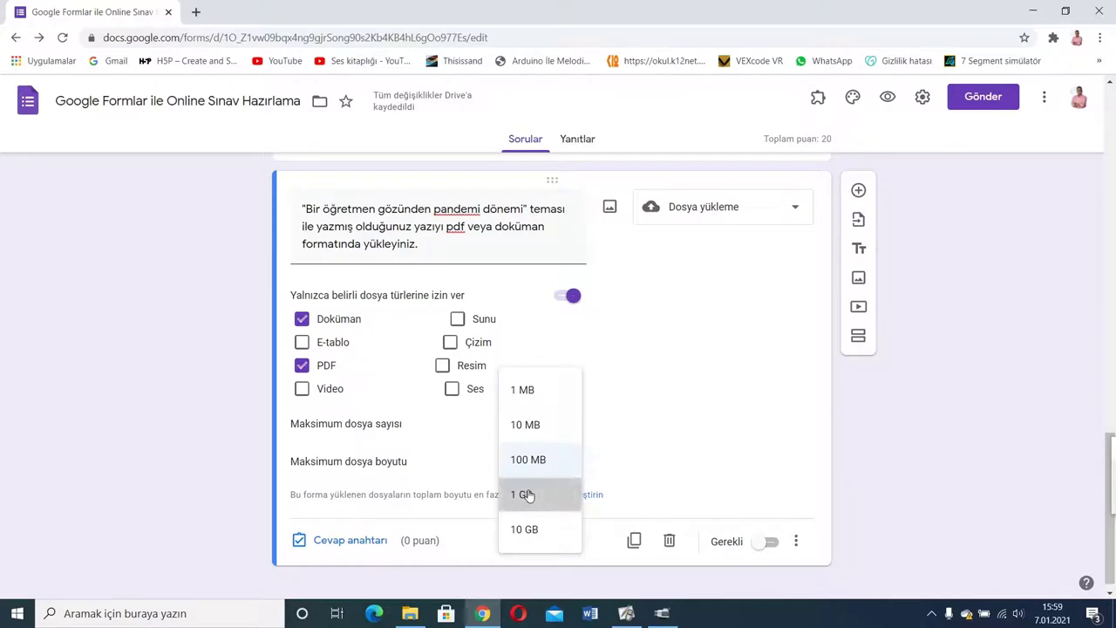
{"action": "left_click", "coordinate": [530, 494]}
{"action": "left_click", "coordinate": [523, 459]}
{"action": "left_click", "coordinate": [524, 424]}
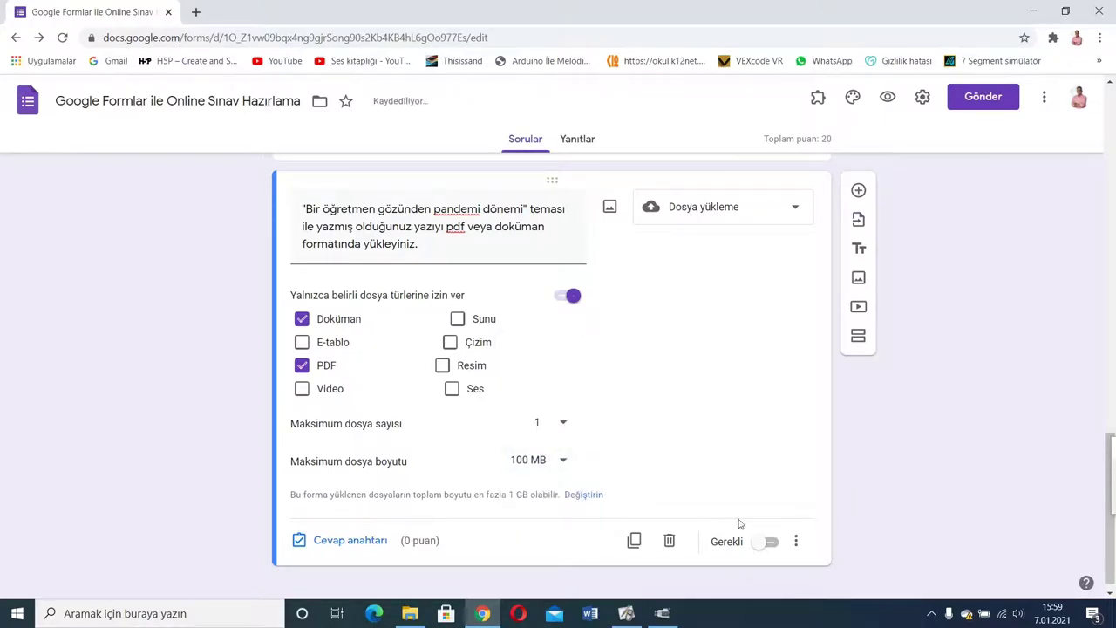
{"action": "left_click", "coordinate": [761, 541]}
{"action": "left_click", "coordinate": [344, 541]}
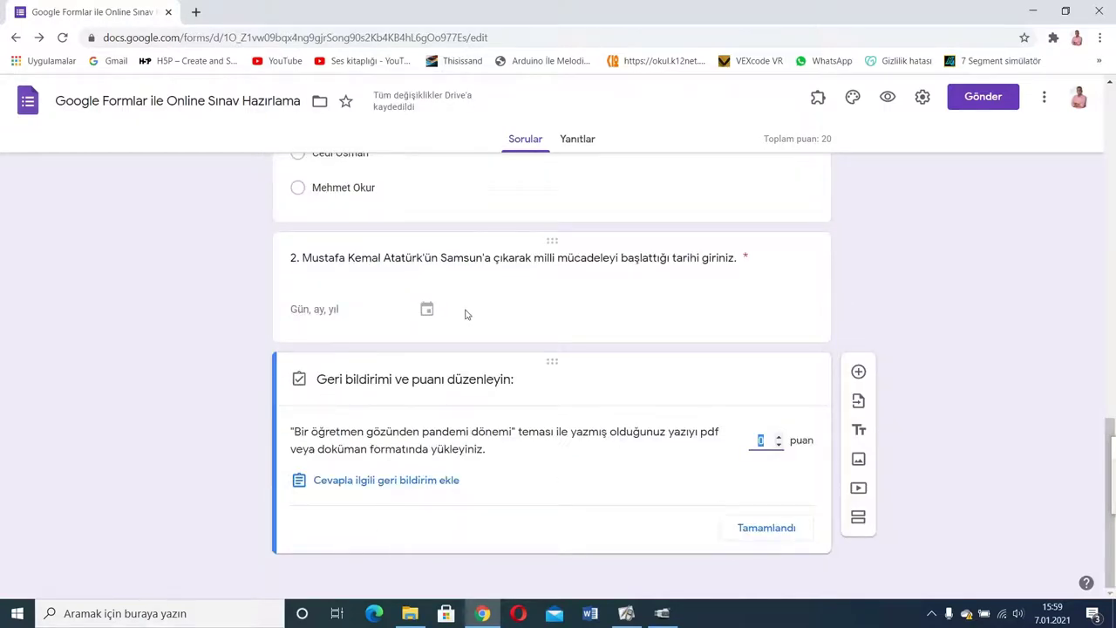
- Give the file-upload question 40 points in its answer key
{"action": "type", "text": "40"}
{"action": "left_click", "coordinate": [1045, 460]}
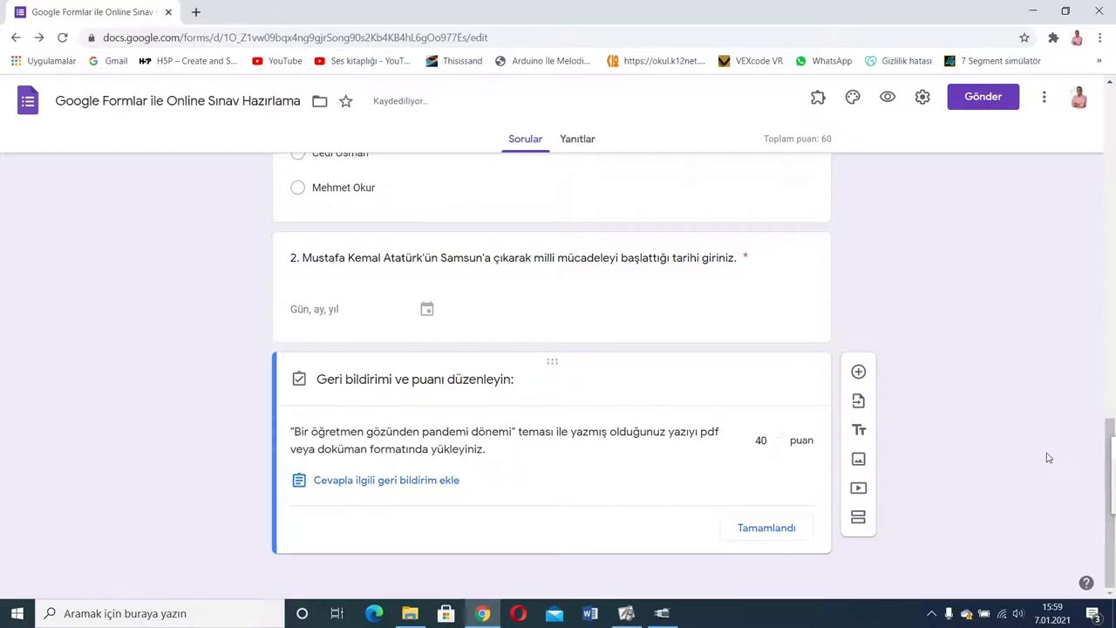
{"action": "left_click", "coordinate": [469, 247]}
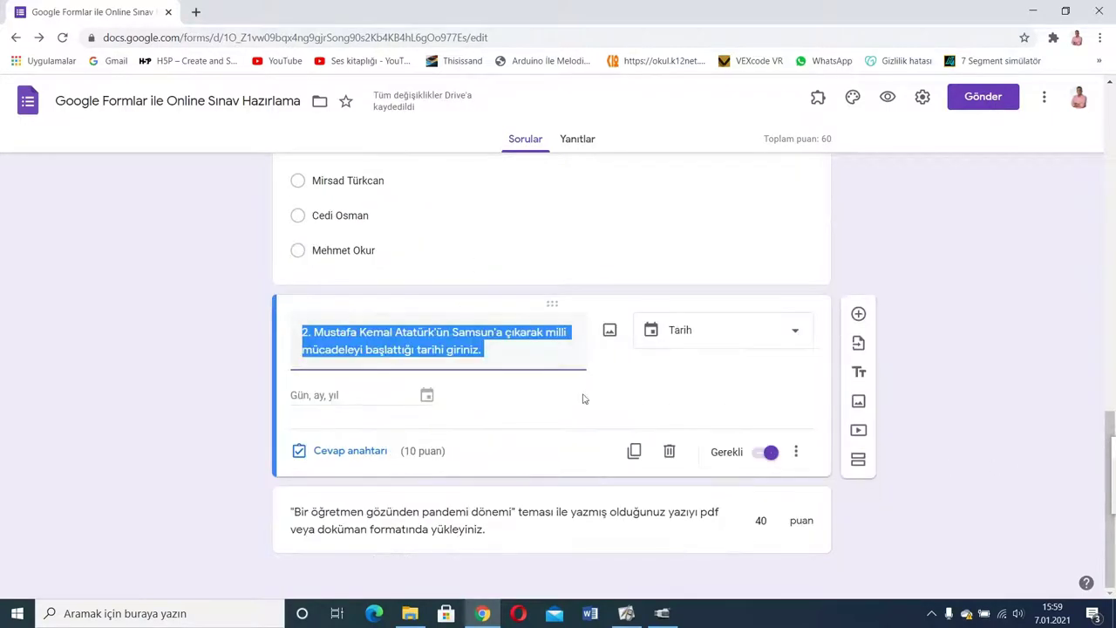
{"action": "mouse_move", "coordinate": [1108, 460]}
{"action": "left_mouse_down"}
{"action": "mouse_move", "coordinate": [1108, 392]}
{"action": "mouse_move", "coordinate": [1108, 460]}
{"action": "left_mouse_up"}
{"action": "left_click", "coordinate": [551, 515]}
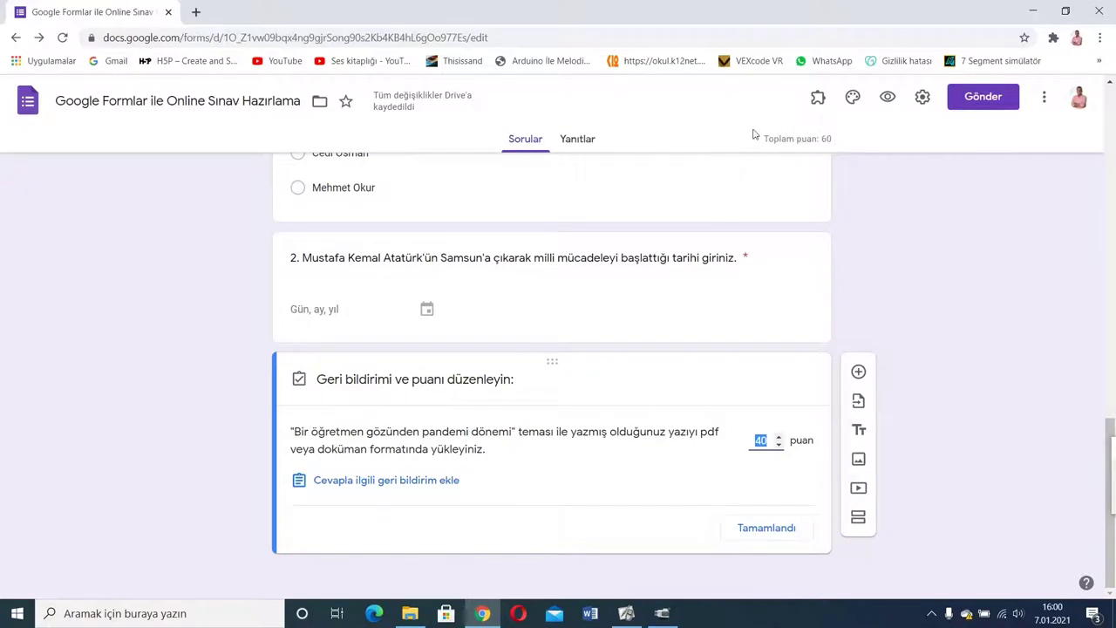
{"action": "left_click", "coordinate": [951, 300]}
- Insert a new blank question beneath the 40-point upload question
{"action": "left_click", "coordinate": [859, 375]}
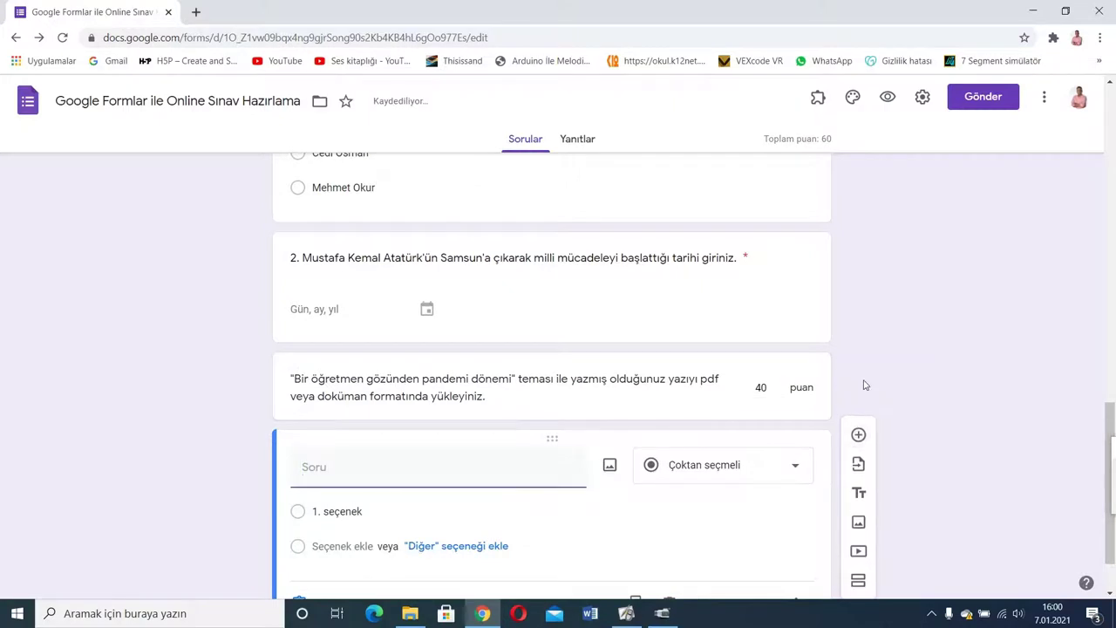
{"action": "left_click_drag", "start_coordinate": [1110, 427], "coordinate": [1106, 452]}
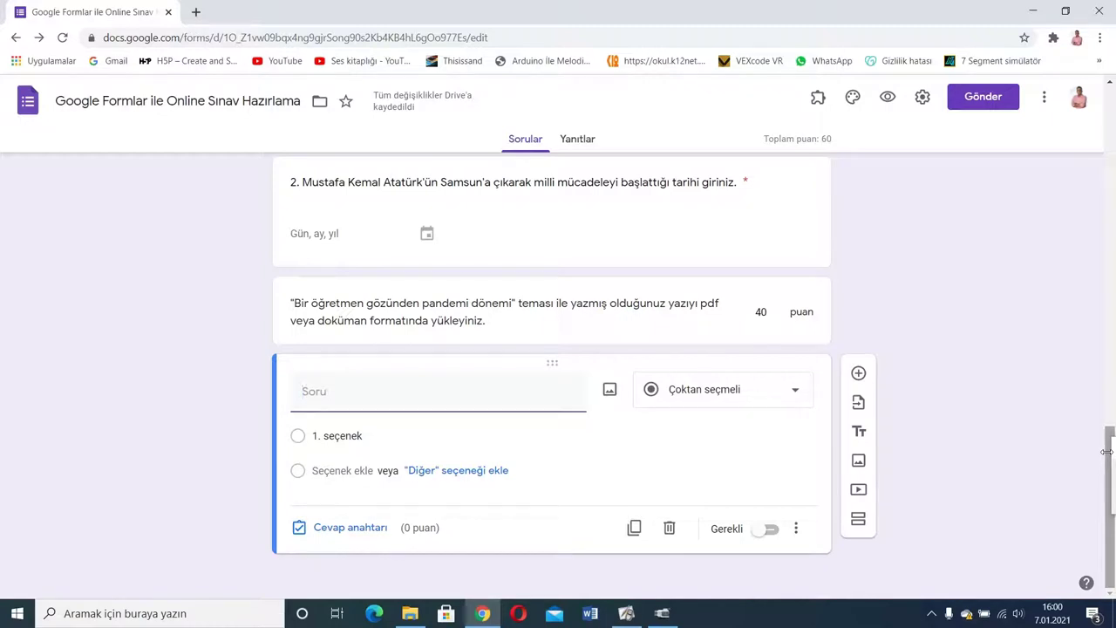
- Title the question 'Aşağıda ülkemize ait bazı sınır kapıları verilmiştir...' and make it Onay kutuları
{"action": "type", "text": "Aşağıda"}
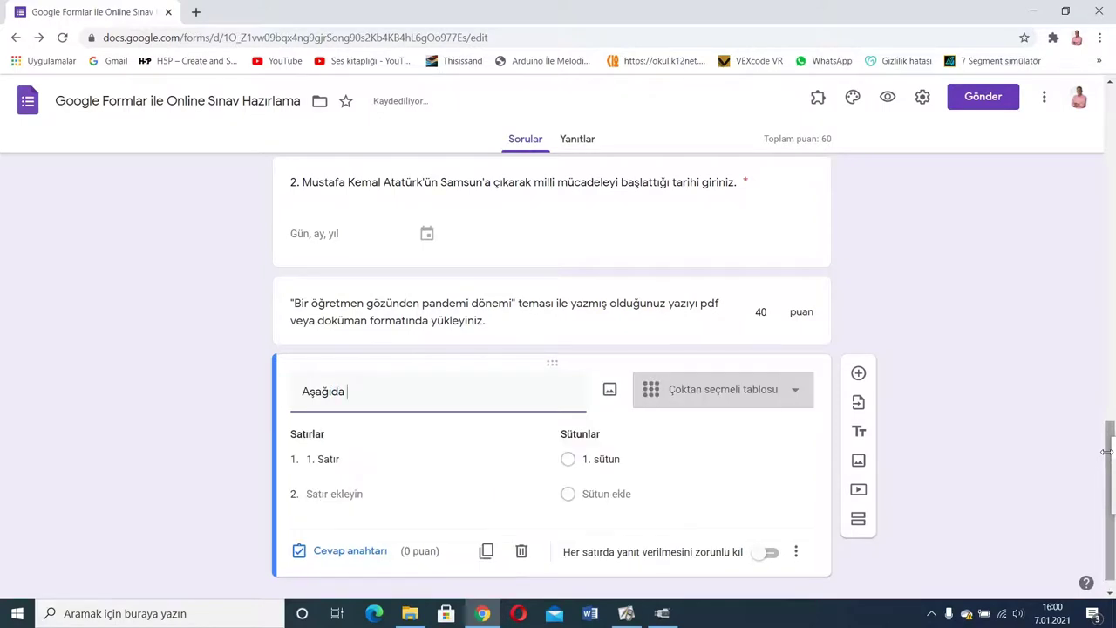
{"action": "type", "text": " ülkemi"}
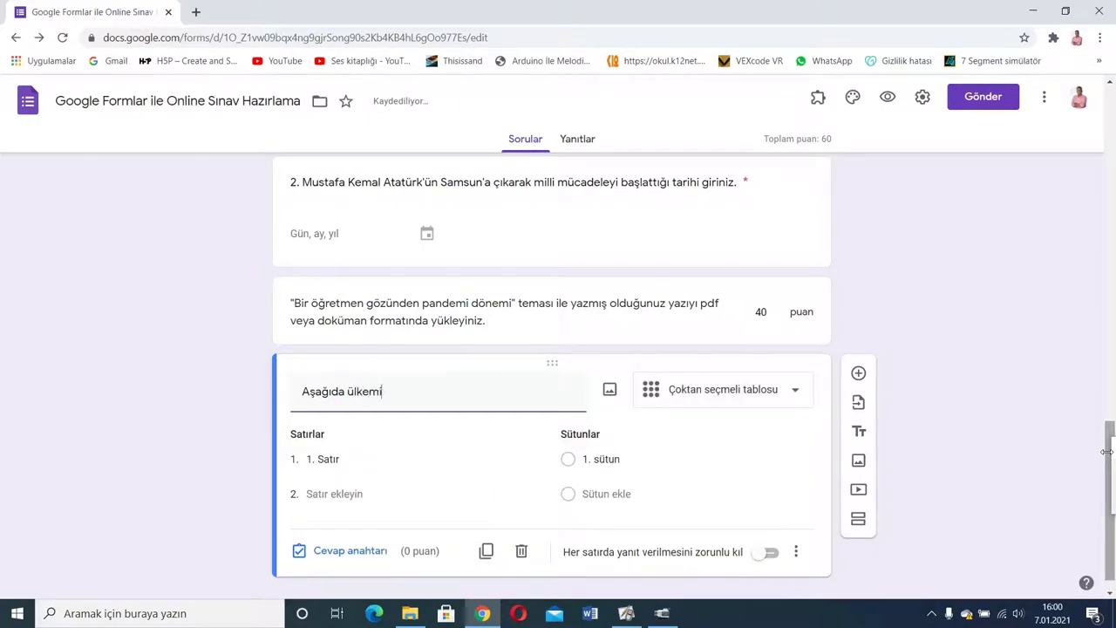
{"action": "type", "text": "ze ait bazı"}
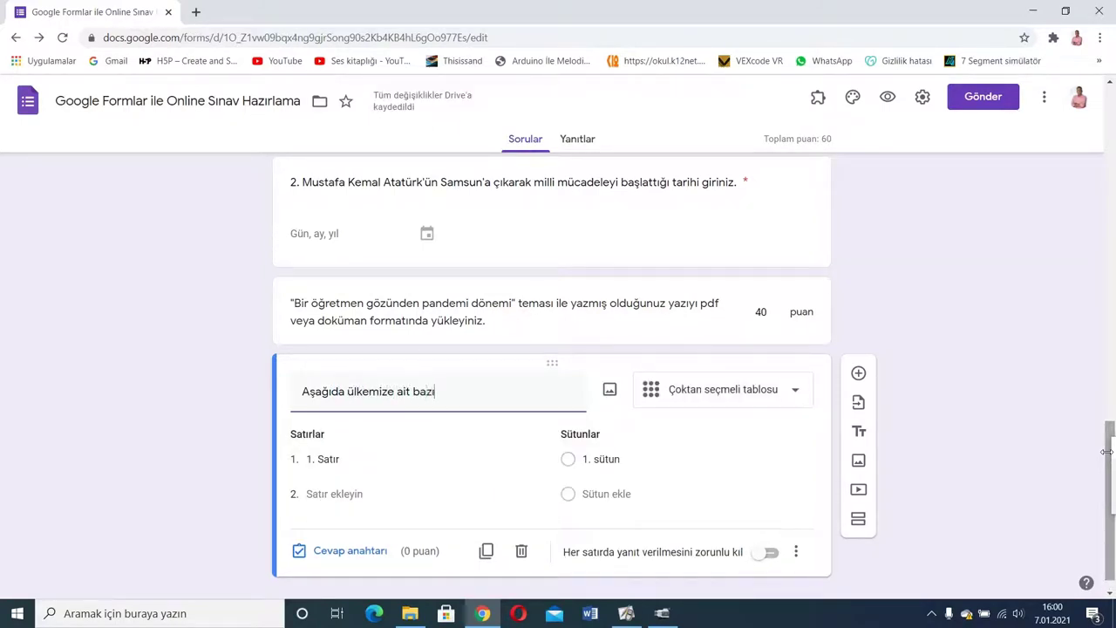
{"action": "type", "text": " sınır kağı"}
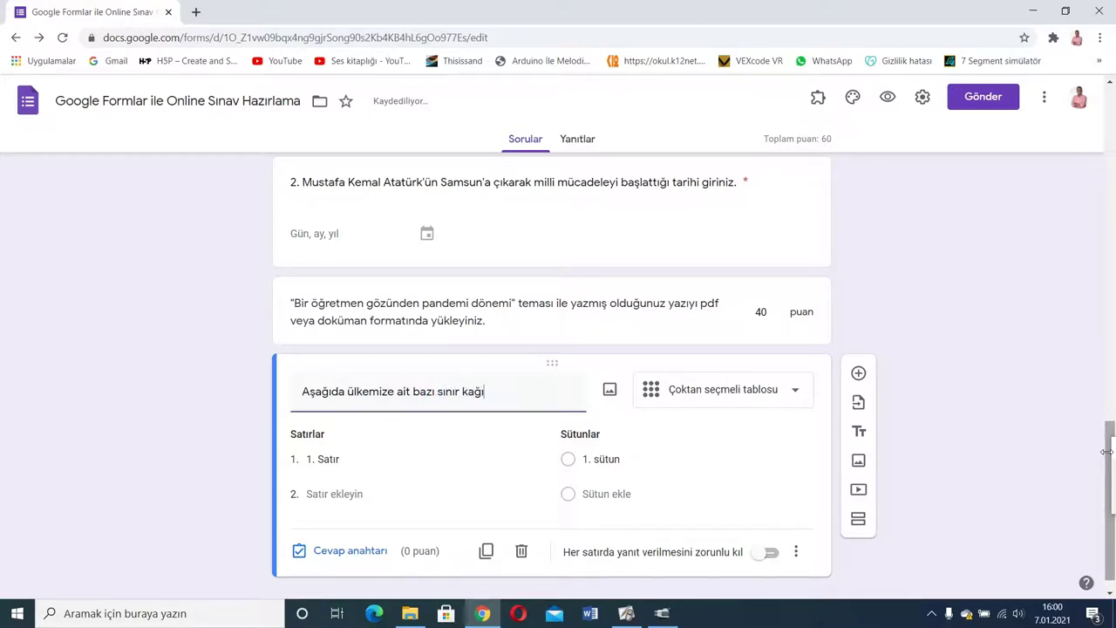
{"action": "key", "text": "BackSpace"}
{"action": "type", "text": "pıları verilm"}
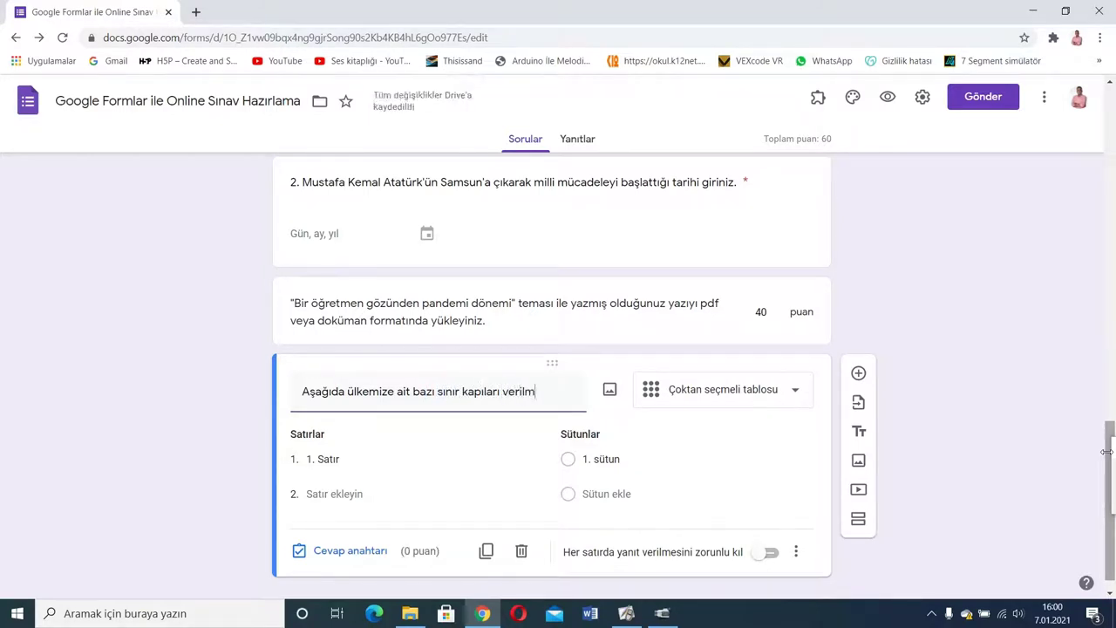
{"action": "type", "text": "iştir. Bunlardan "}
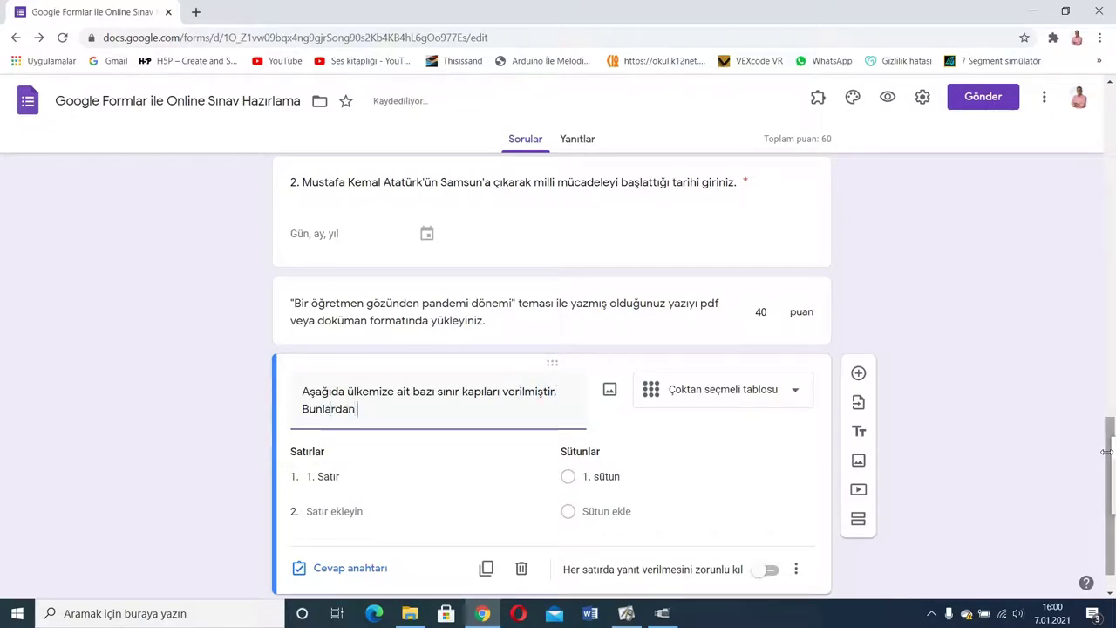
{"action": "type", "text": "Marmara "}
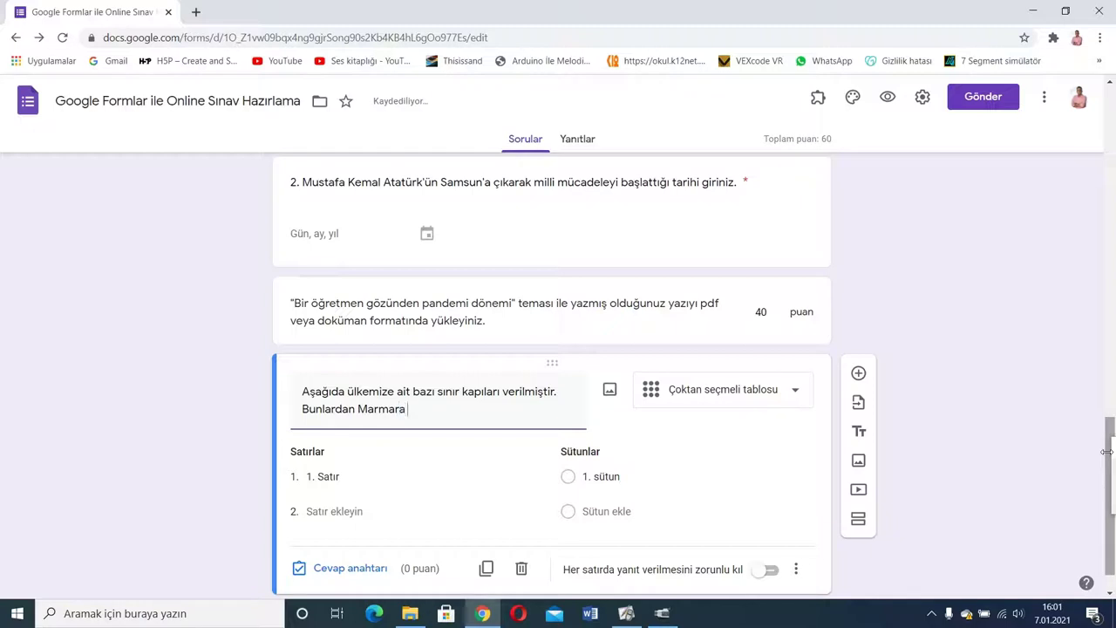
{"action": "type", "text": "Bölgesinde olan v"}
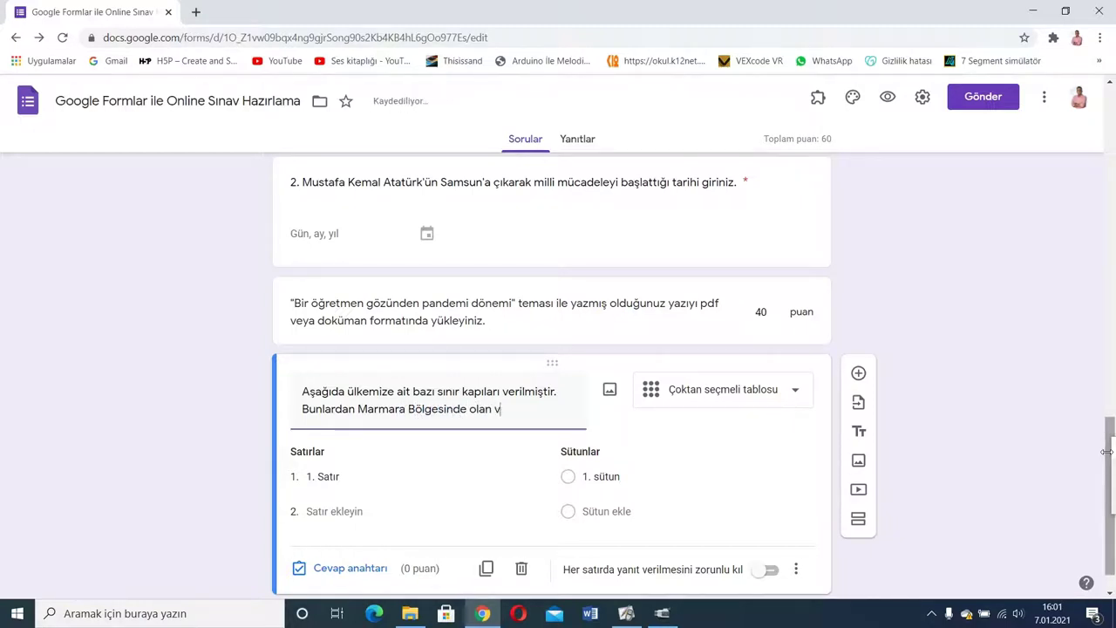
{"action": "type", "text": "eya olanları"}
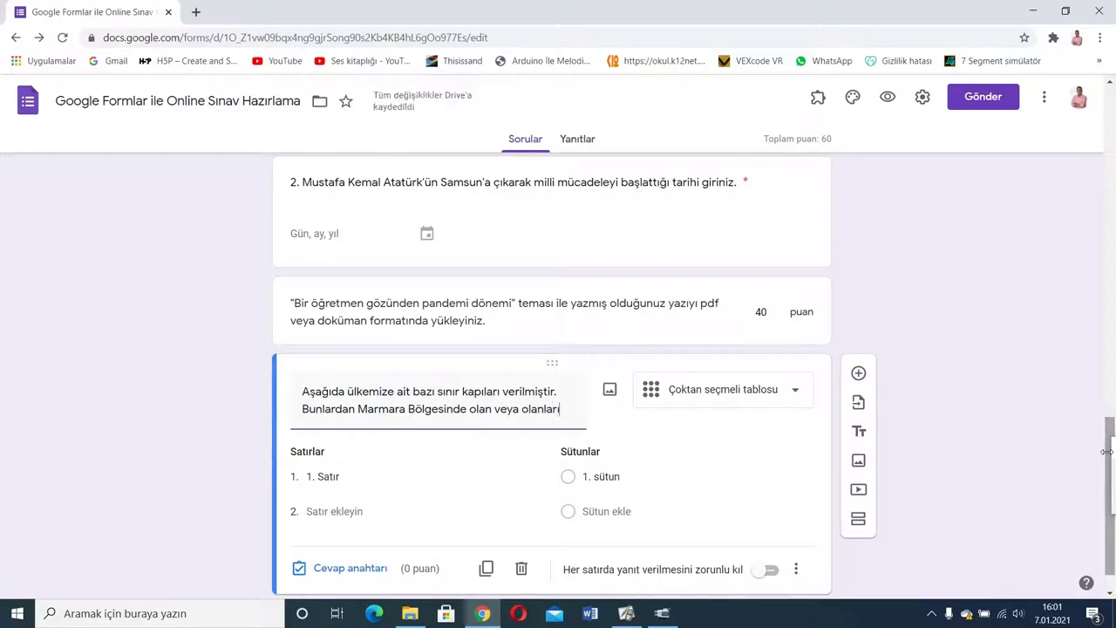
{"action": "type", "text": " işaretleyiniz."}
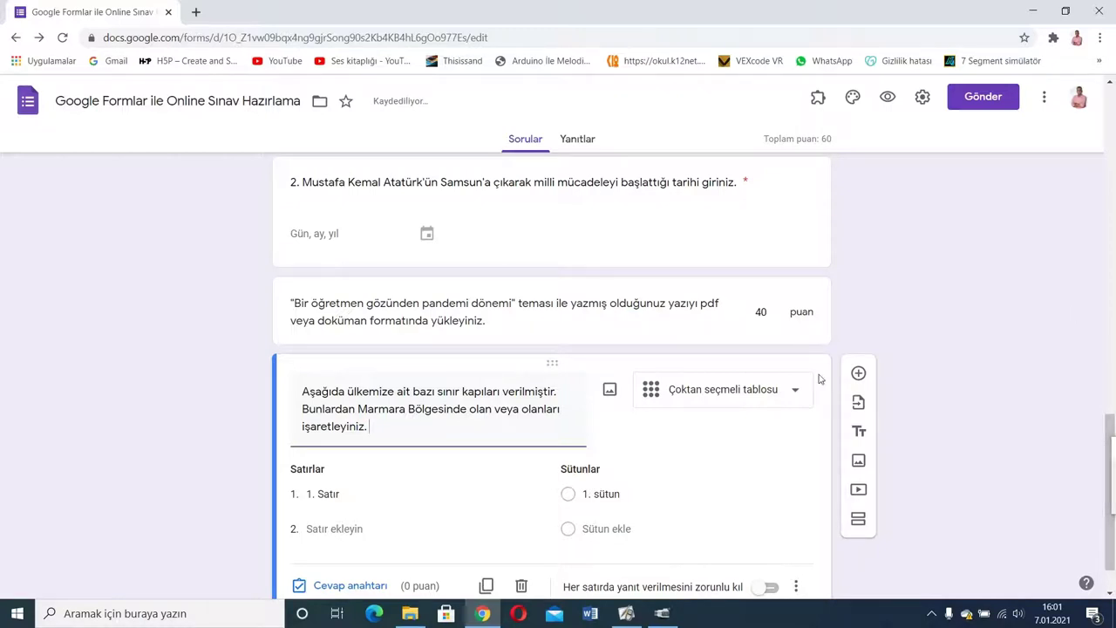
{"action": "left_click", "coordinate": [742, 384]}
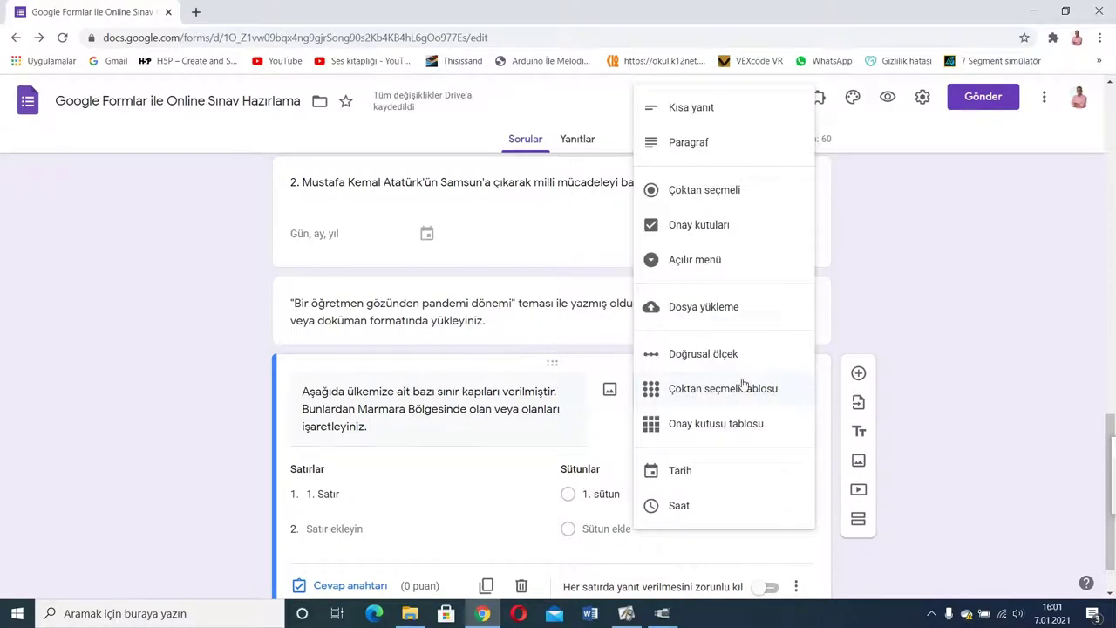
{"action": "left_click", "coordinate": [700, 226]}
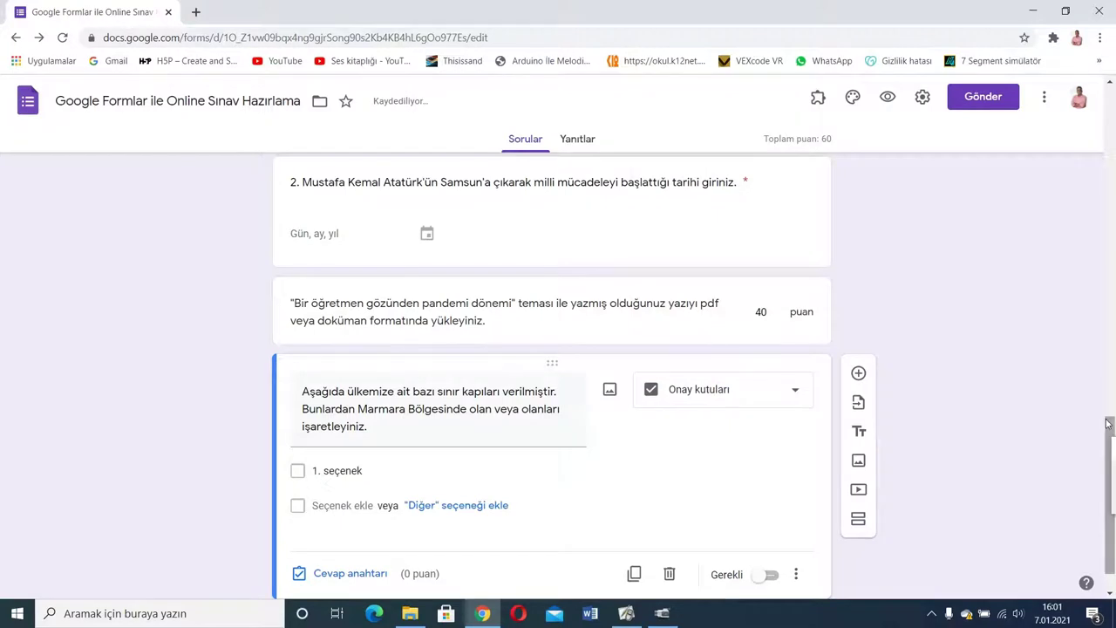
- Add the options Kapıkule, Sarp and Cilvegözü Sınır Kapısı
{"action": "left_click", "coordinate": [363, 427]}
{"action": "type", "text": "K"}
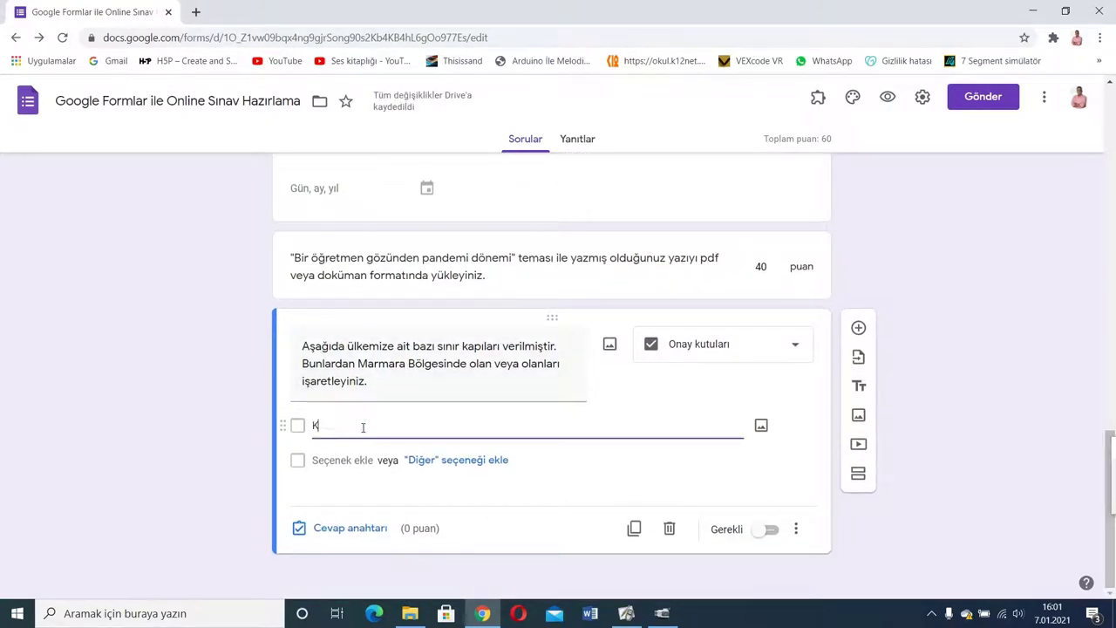
{"action": "type", "text": "apıkule S"}
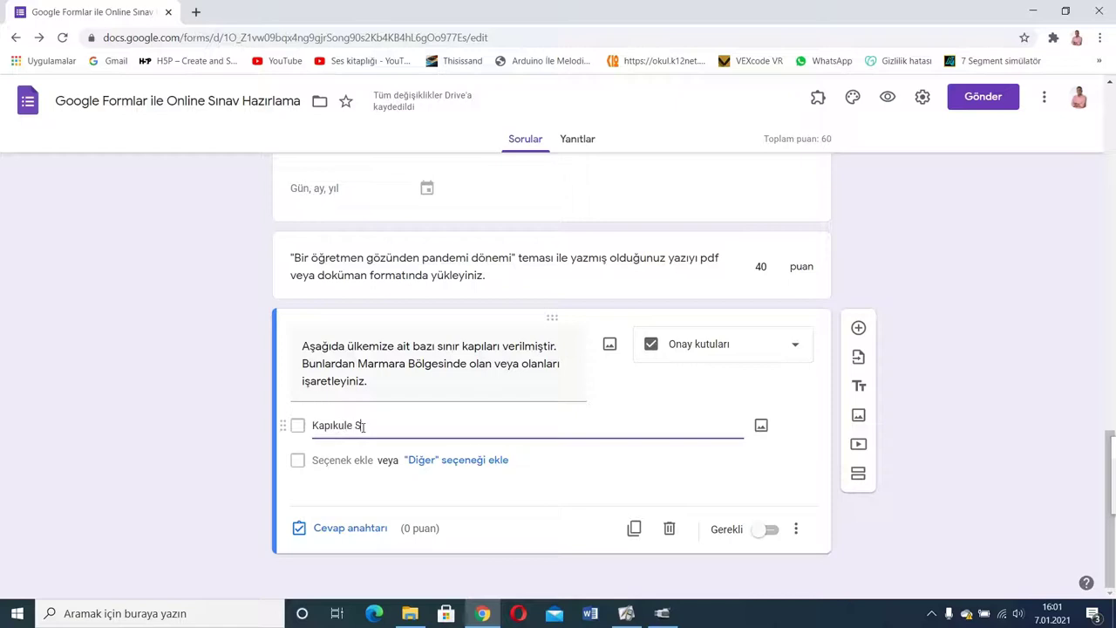
{"action": "type", "text": "ınır Kapısı"}
{"action": "left_click", "coordinate": [366, 426], "text": "shift"}
{"action": "left_click_drag", "start_coordinate": [366, 425], "coordinate": [356, 426]}
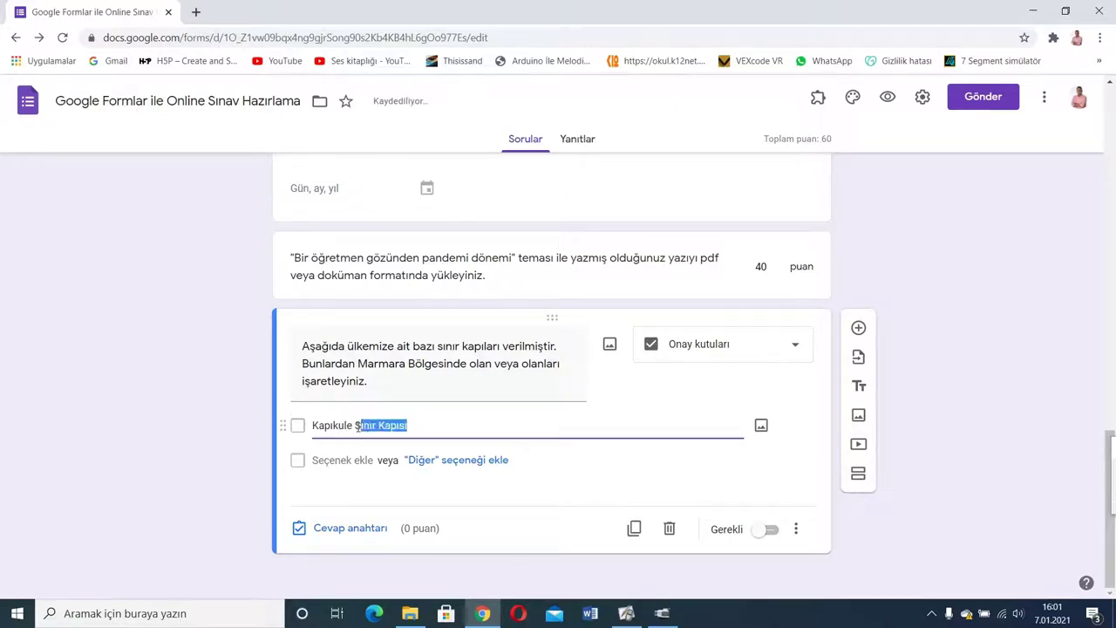
{"action": "left_click", "coordinate": [423, 418]}
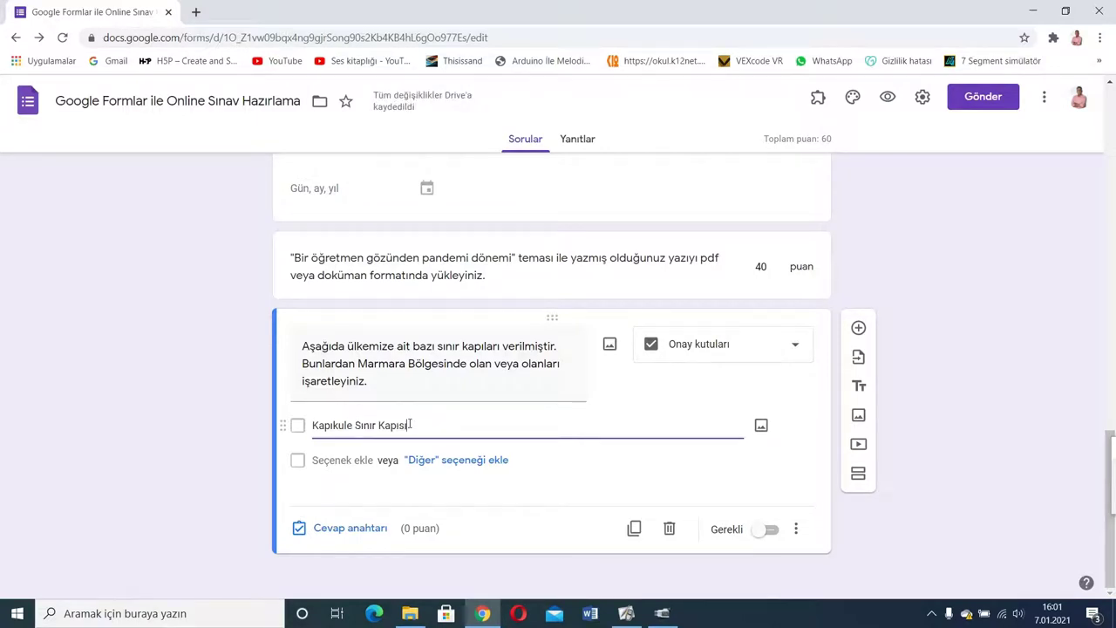
{"action": "left_click", "coordinate": [344, 460]}
{"action": "type", "text": "Sarp Sınır Kapısı"}
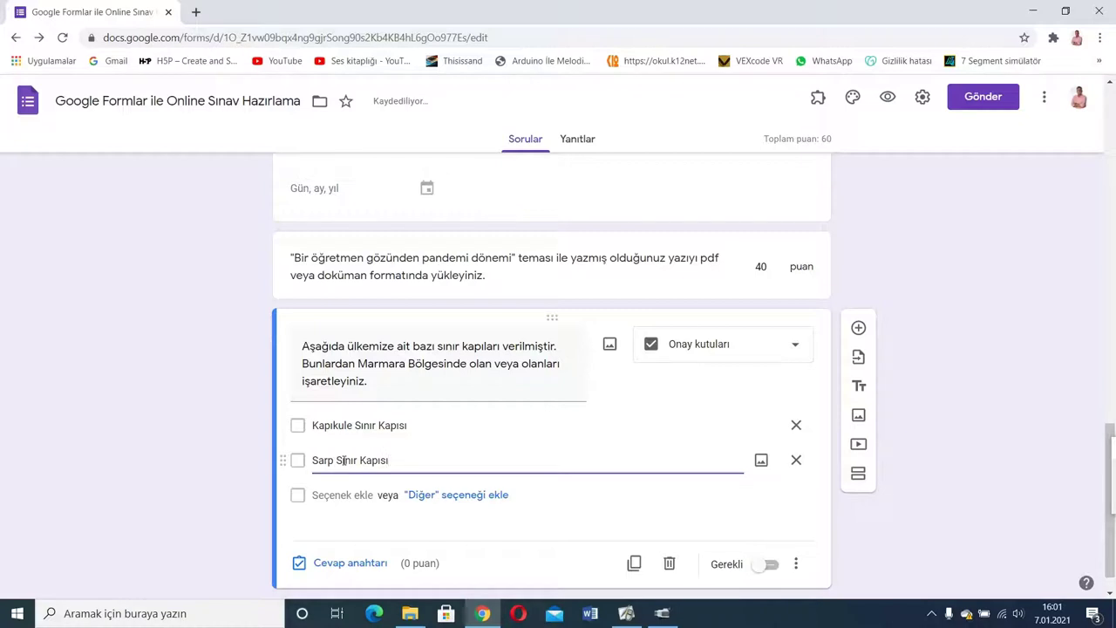
{"action": "key", "text": "Tab"}
{"action": "key", "text": "Tab"}
{"action": "key", "text": "Tab"}
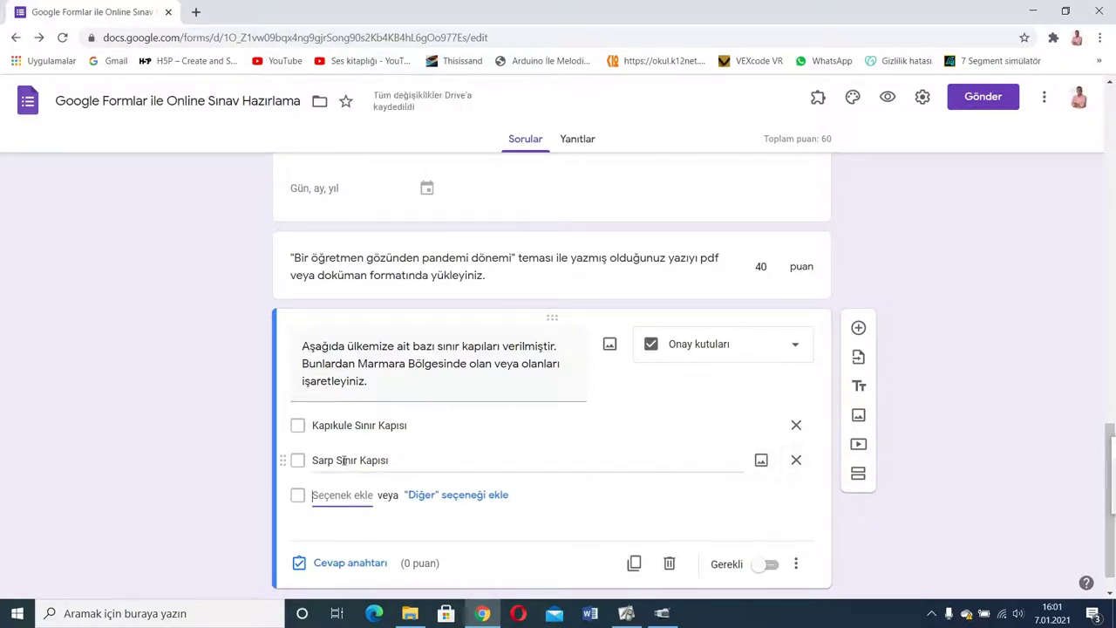
{"action": "type", "text": "Cilvegözü"}
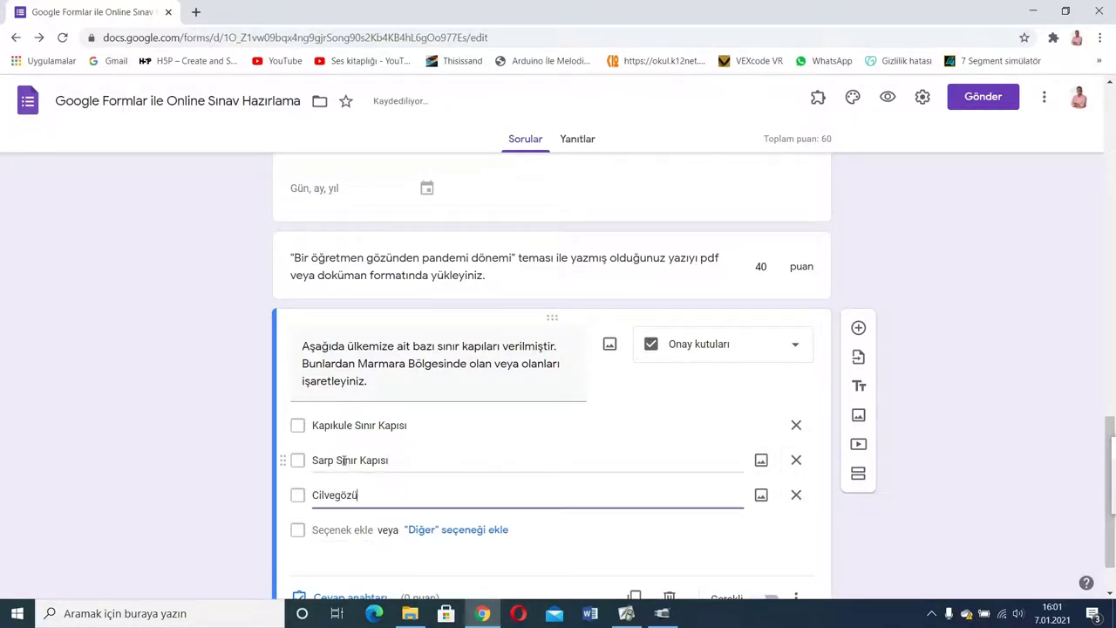
{"action": "type", "text": " Sınır Kapısı"}
{"action": "key", "text": "Tab"}
{"action": "key", "text": "Tab"}
{"action": "key", "text": "Tab"}
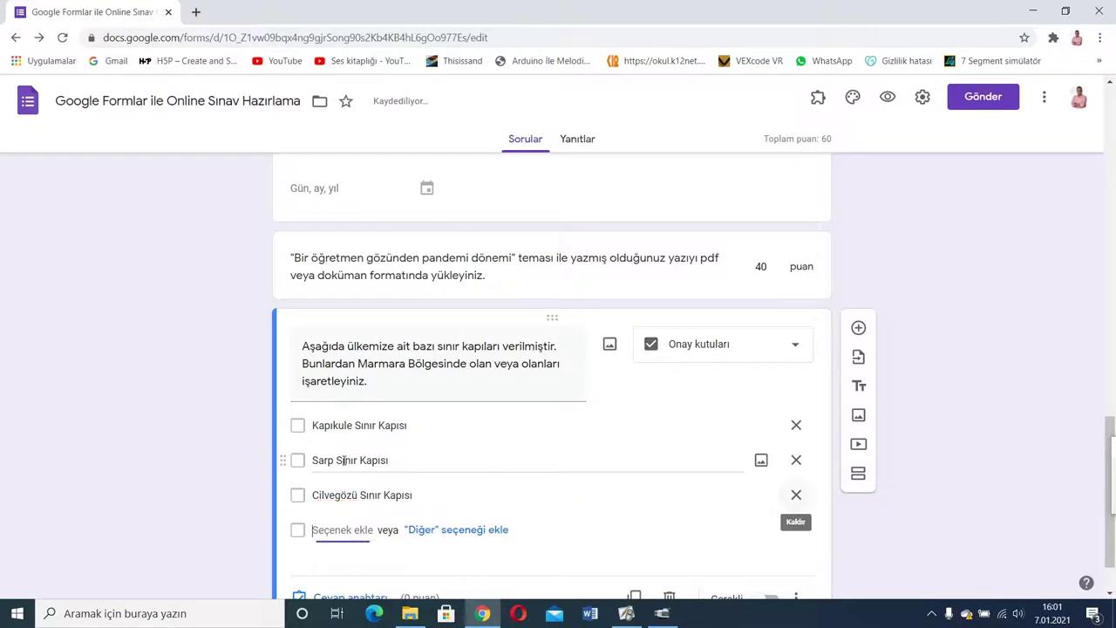
- Add the options İpsala, Habur and Ceylanpınar Sınır Kapısı
{"action": "type", "text": "İps"}
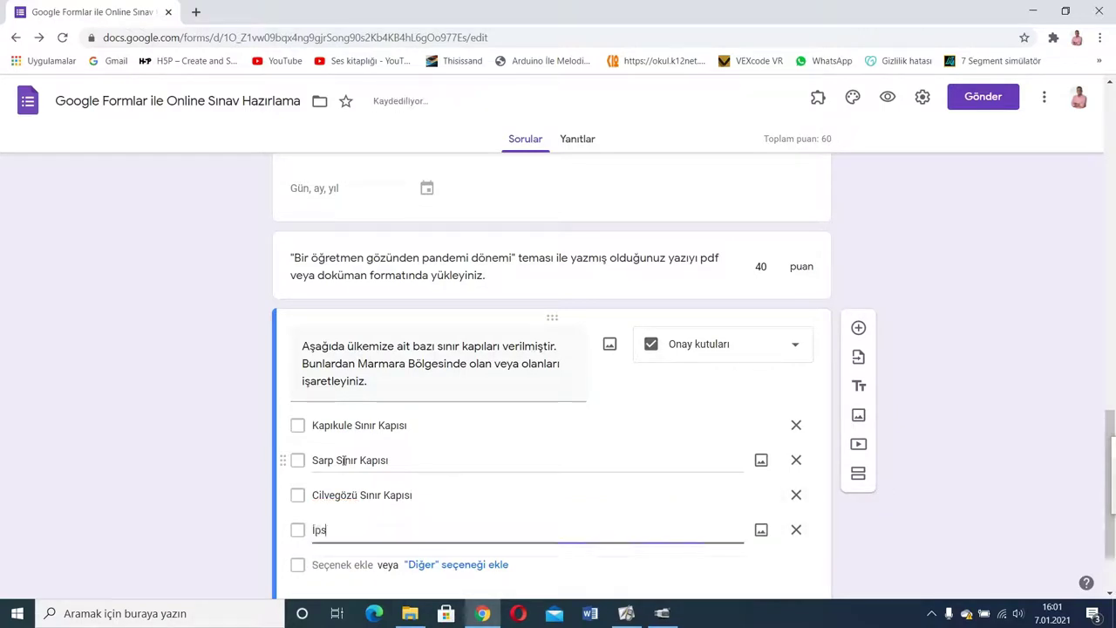
{"action": "type", "text": "ala Sınır Kapısı"}
{"action": "key", "text": "Tab"}
{"action": "key", "text": "Tab"}
{"action": "key", "text": "Tab"}
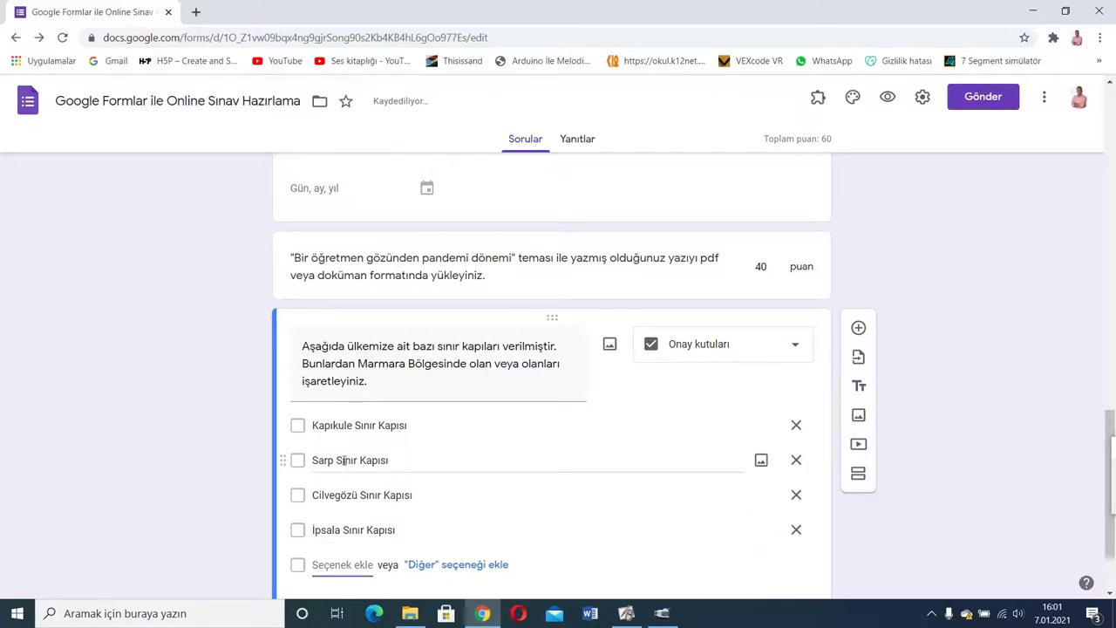
{"action": "type", "text": "Habur Sınır Kapısı"}
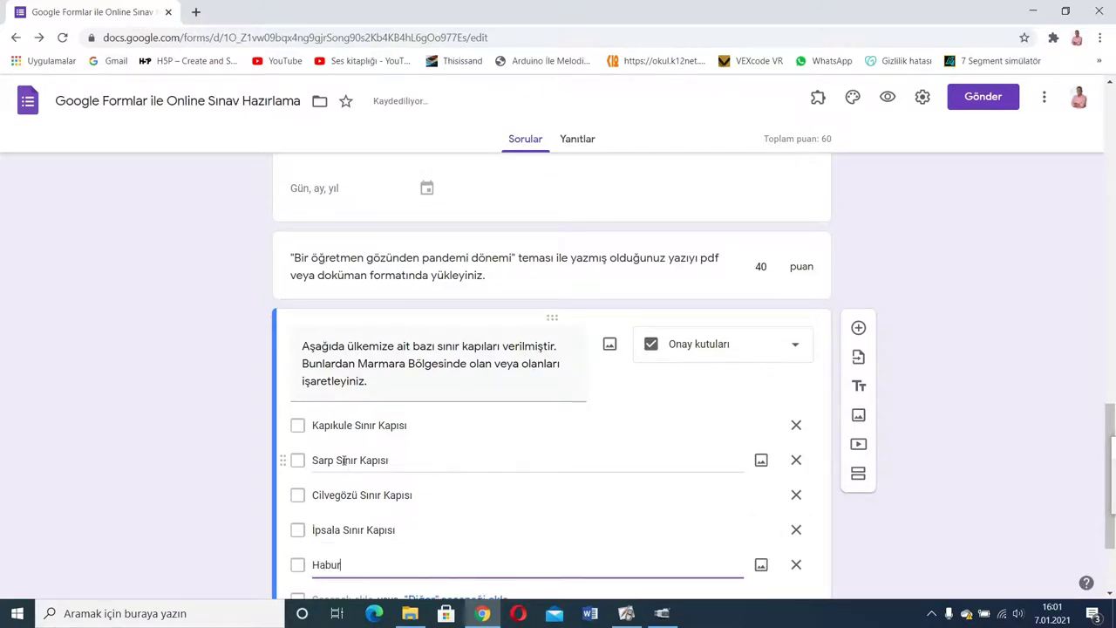
{"action": "key", "text": "Tab"}
{"action": "key", "text": "Tab"}
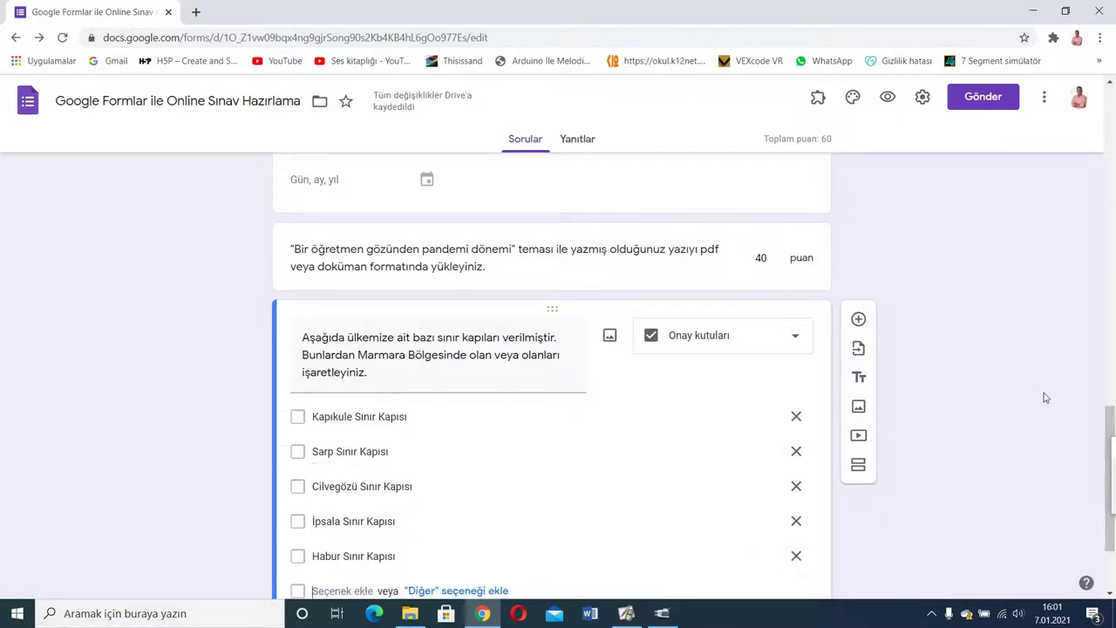
{"action": "scroll", "coordinate": [1111, 417], "scroll_direction": "down", "scroll_amount": 1}
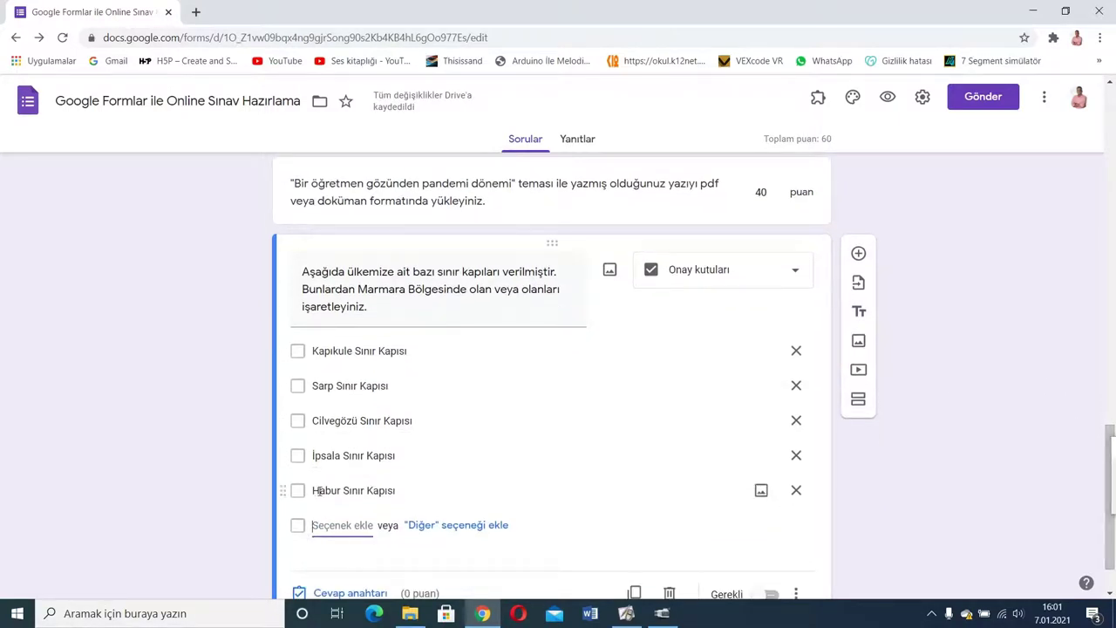
{"action": "left_click", "coordinate": [326, 524]}
{"action": "type", "text": "Cey"}
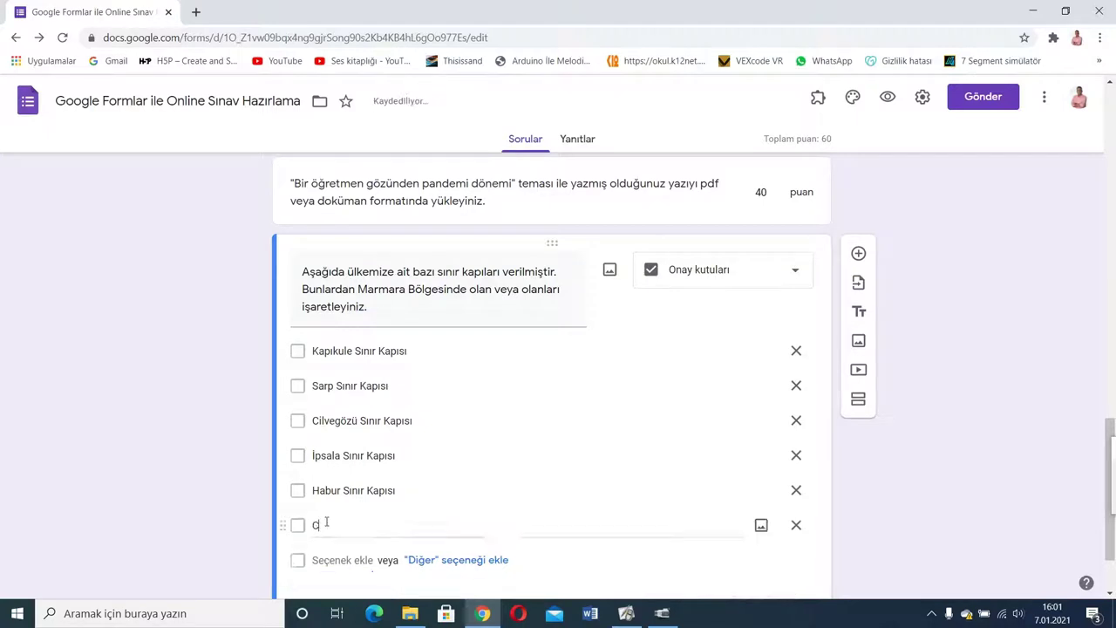
{"action": "type", "text": "lan"}
{"action": "type", "text": "ına"}
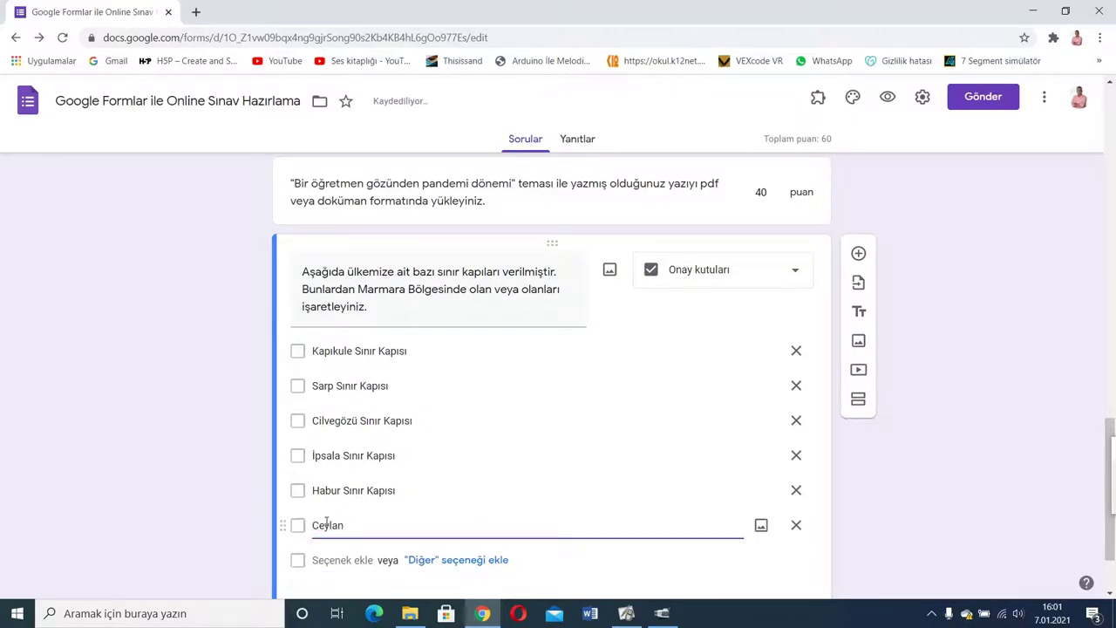
{"action": "type", "text": "nar Sınır Kapısı"}
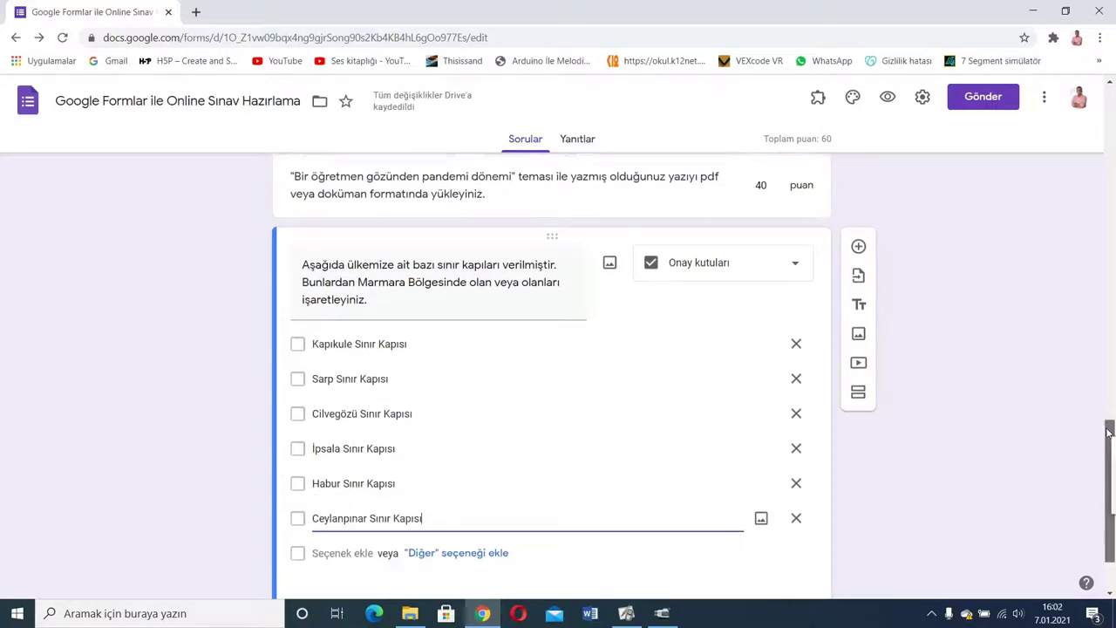
{"action": "scroll", "coordinate": [1109, 447], "scroll_direction": "down", "scroll_amount": 1}
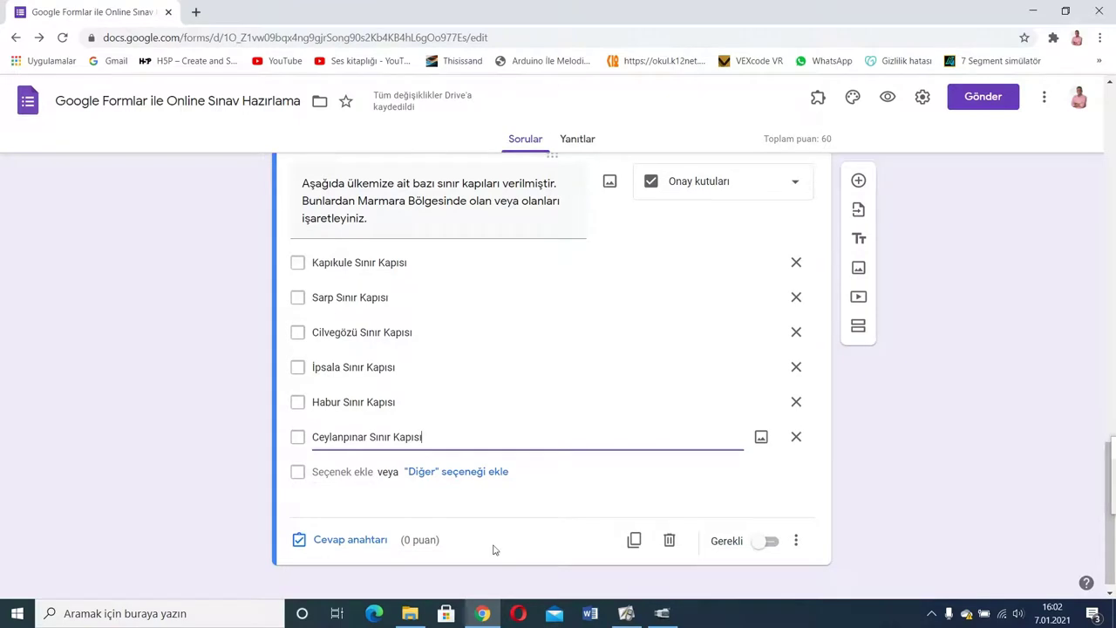
- Set 10 points with Kapıkule and İpsala as correct answers, and mark the question required
{"action": "left_click", "coordinate": [354, 542]}
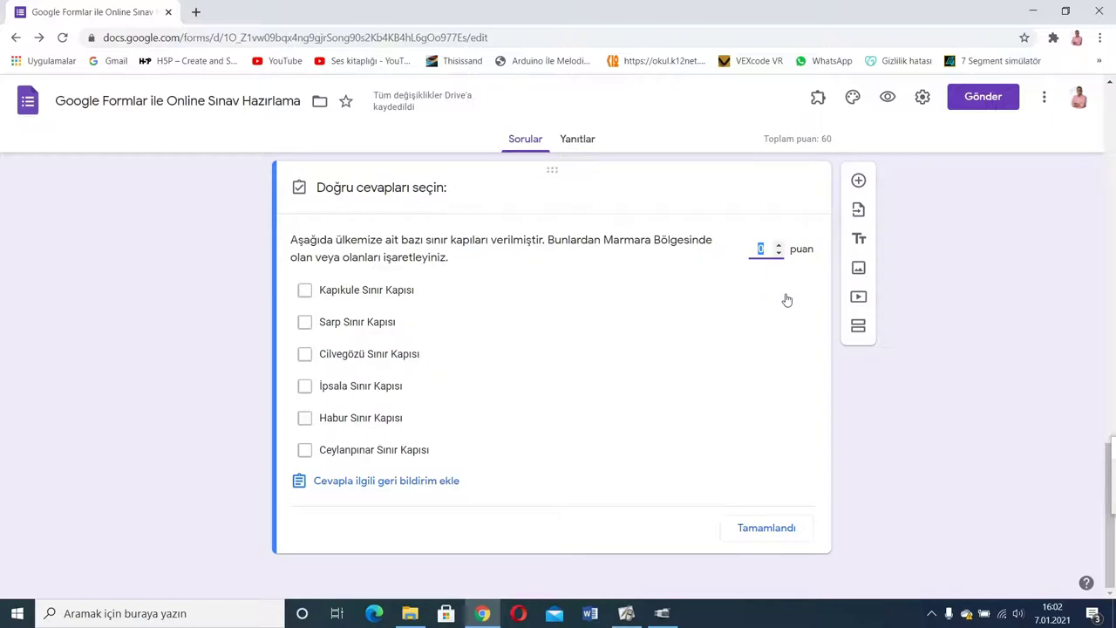
{"action": "type", "text": "10"}
{"action": "left_click", "coordinate": [303, 290]}
{"action": "left_click", "coordinate": [306, 397]}
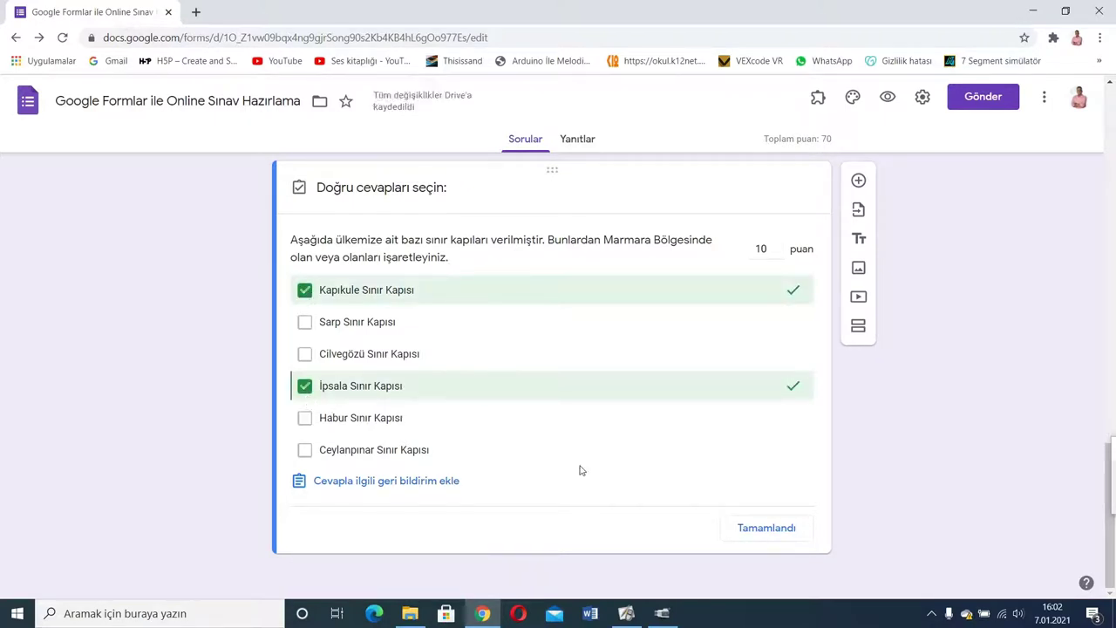
{"action": "left_click", "coordinate": [785, 528]}
{"action": "left_click", "coordinate": [769, 564]}
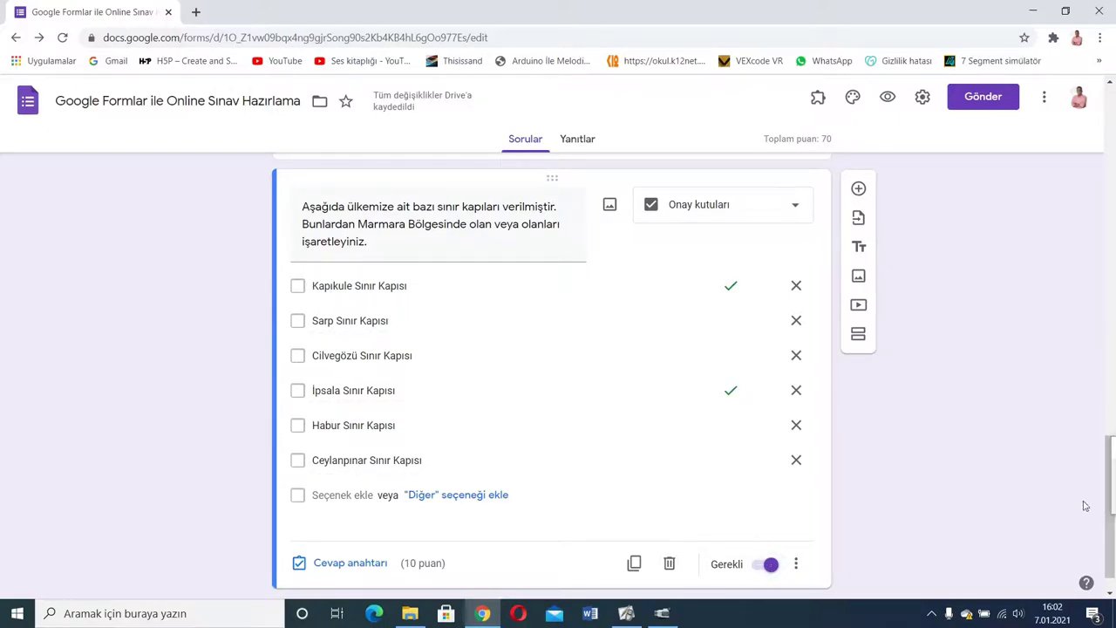
{"action": "scroll", "coordinate": [1113, 569], "scroll_direction": "down", "scroll_amount": 1}
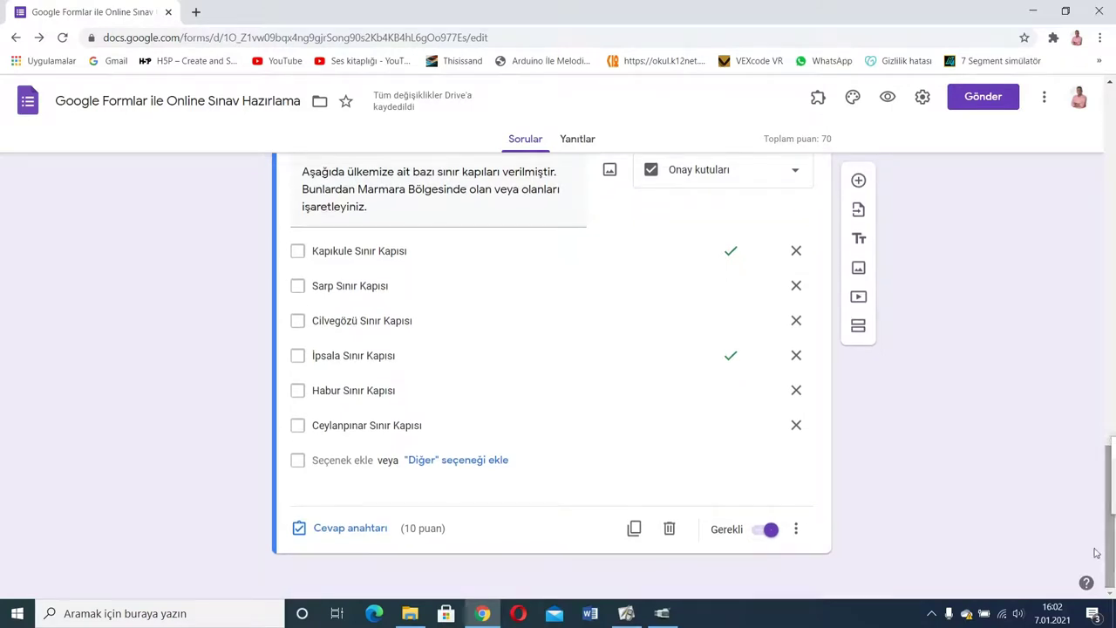
- Add a Doğrusal ölçek question reading 'Şırdan ve mumbar Adana'ya özgü muhteşem yemeklerdir'
{"action": "left_click", "coordinate": [858, 180]}
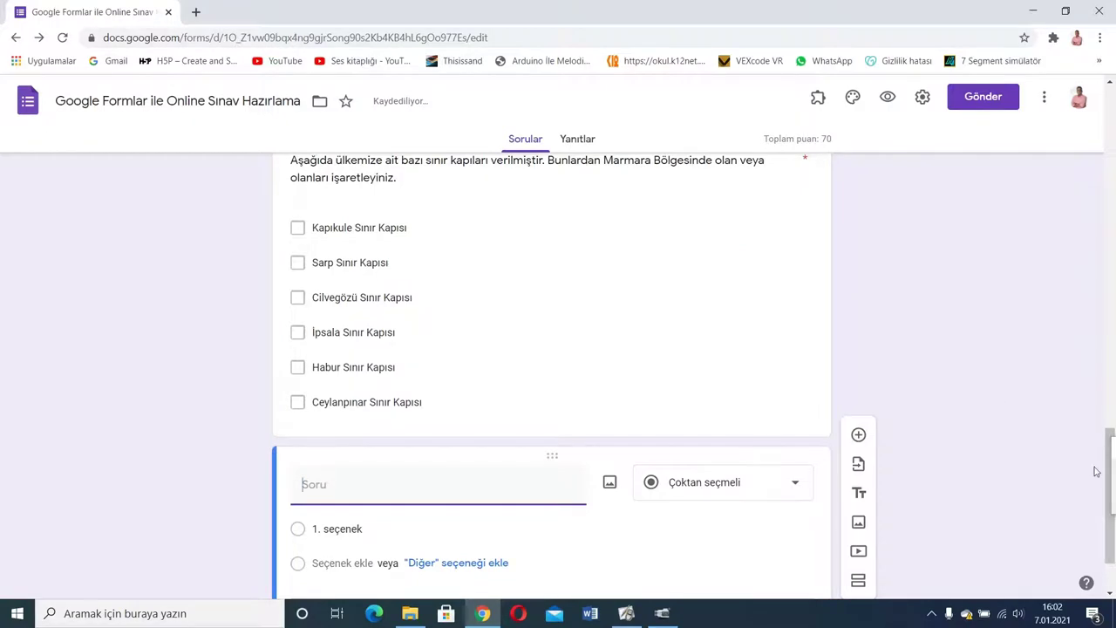
{"action": "left_click_drag", "start_coordinate": [1112, 539], "coordinate": [1112, 561]}
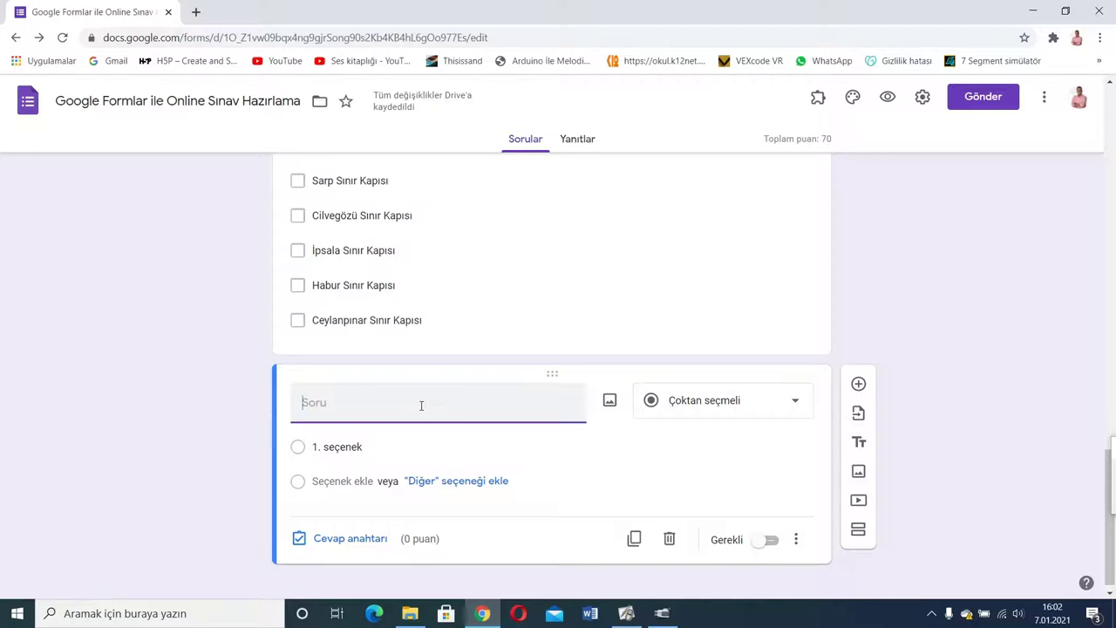
{"action": "left_click", "coordinate": [736, 397]}
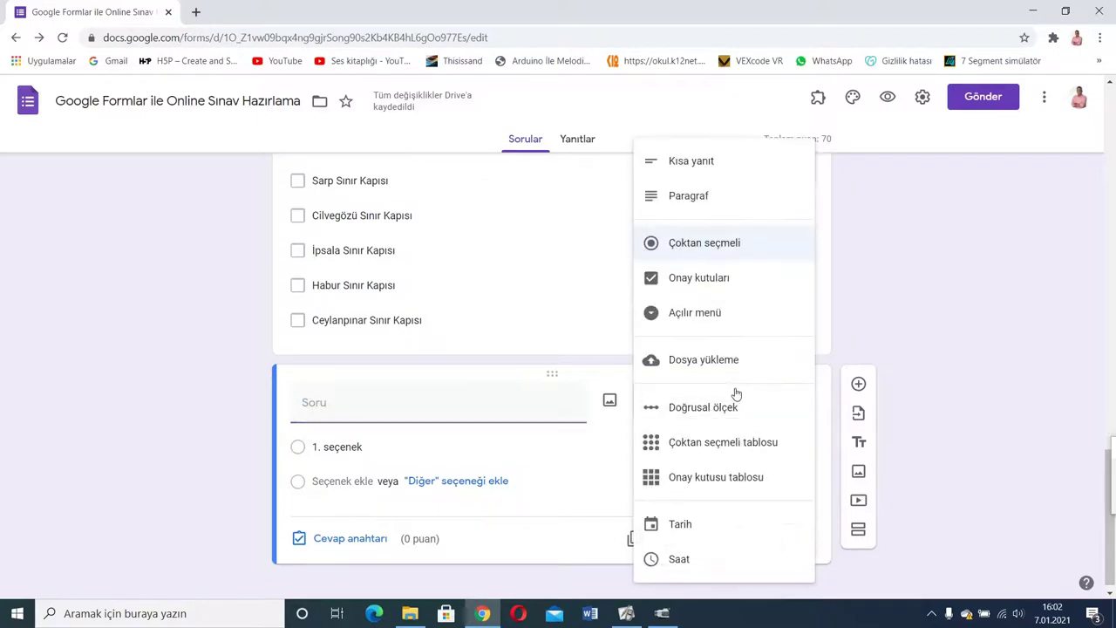
{"action": "left_click", "coordinate": [722, 410]}
{"action": "left_click", "coordinate": [382, 397]}
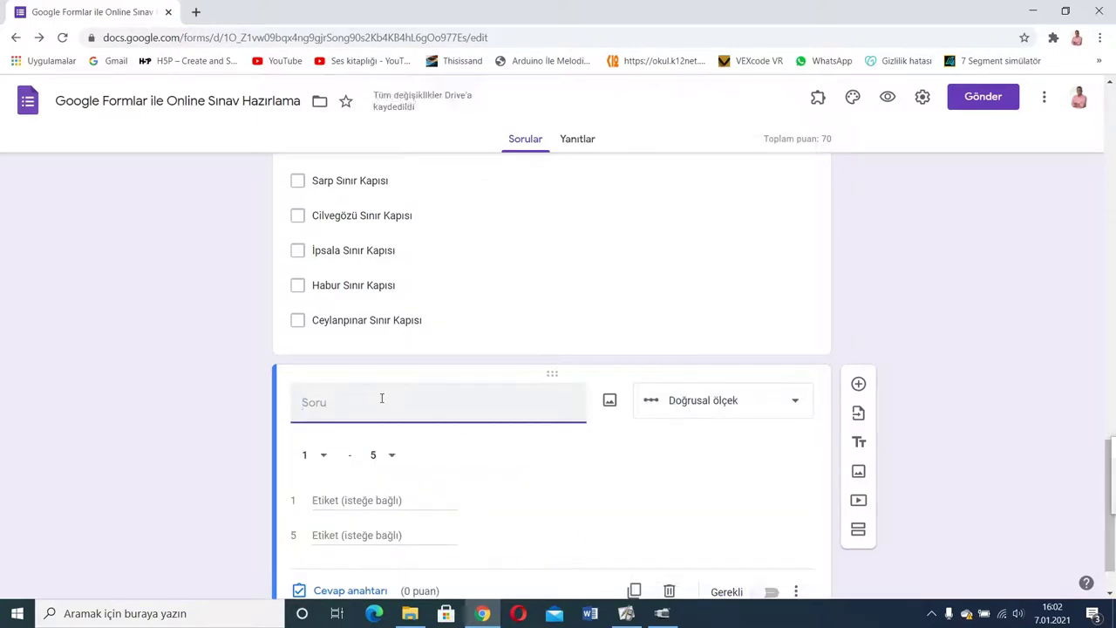
{"action": "type", "text": "Şırdan v"}
{"action": "type", "text": "e M"}
{"action": "type", "text": "mumbar Adana"}
{"action": "type", "text": "'"}
{"action": "type", "text": "ya özgü mu"}
{"action": "type", "text": "hteşem yemeklerdir."}
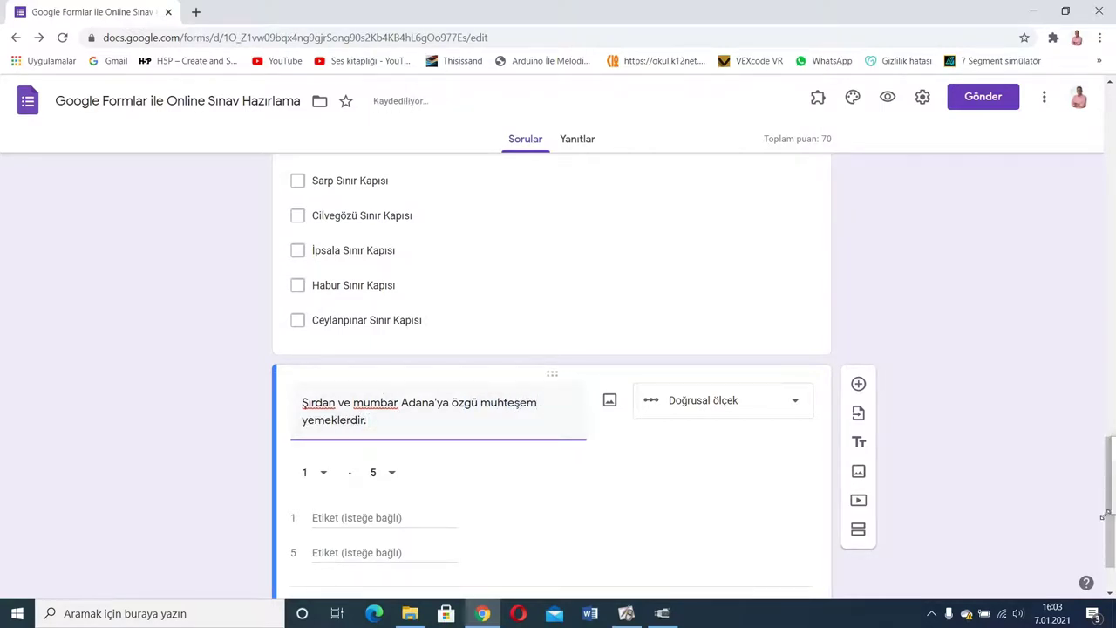
- Make the scale run from 1 to 7
{"action": "scroll", "coordinate": [1111, 532], "scroll_direction": "down", "scroll_amount": 1}
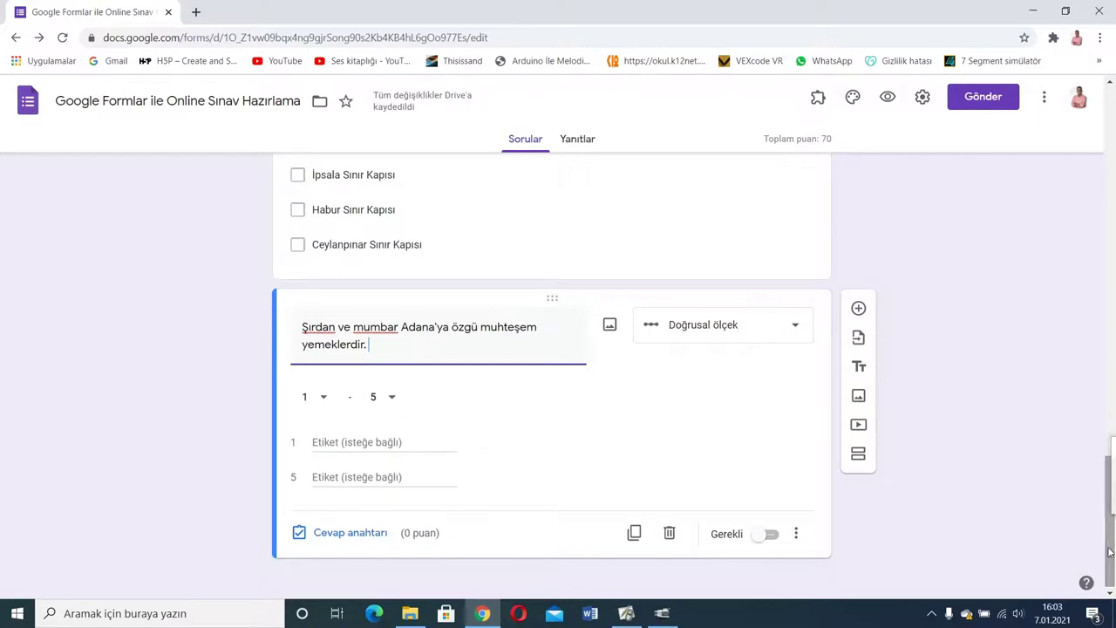
{"action": "left_click", "coordinate": [322, 399]}
{"action": "left_click", "coordinate": [322, 399]}
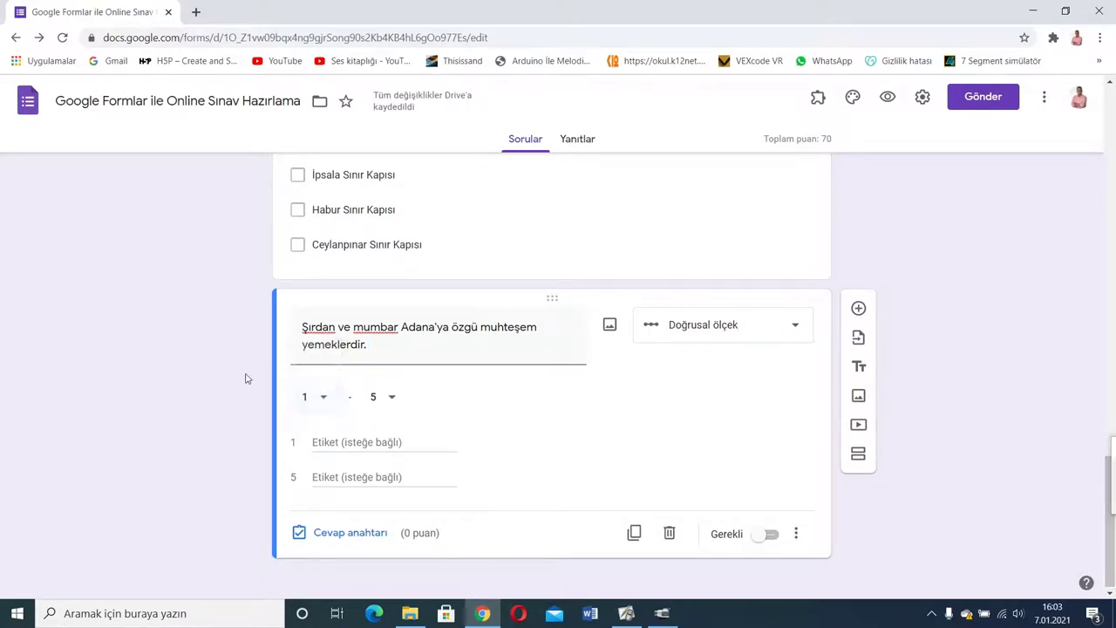
{"action": "left_click", "coordinate": [383, 397]}
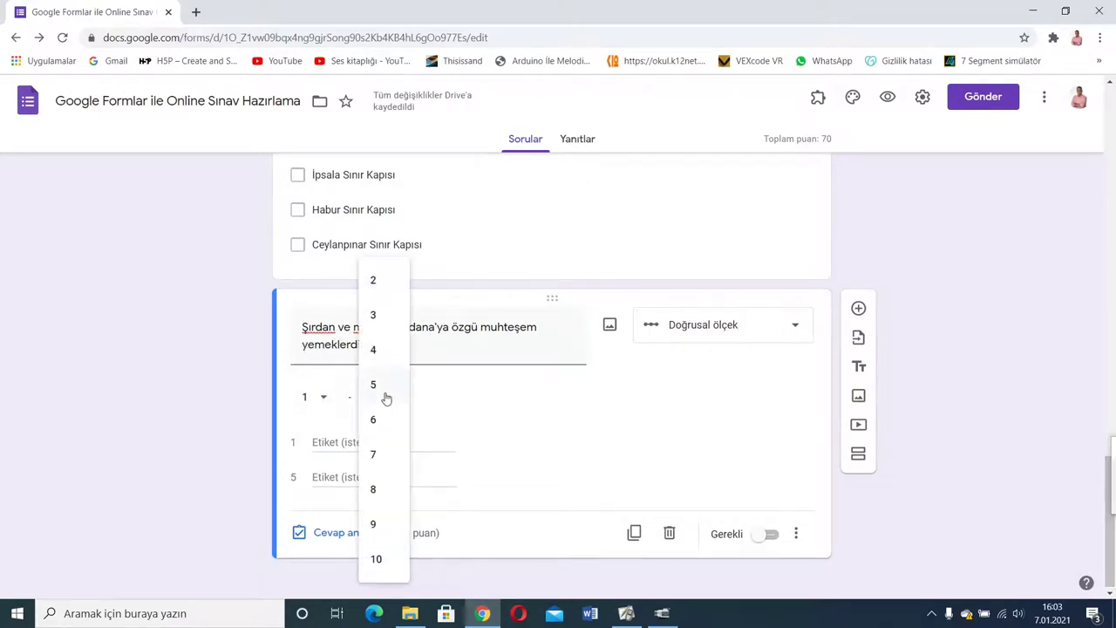
{"action": "left_click", "coordinate": [375, 471]}
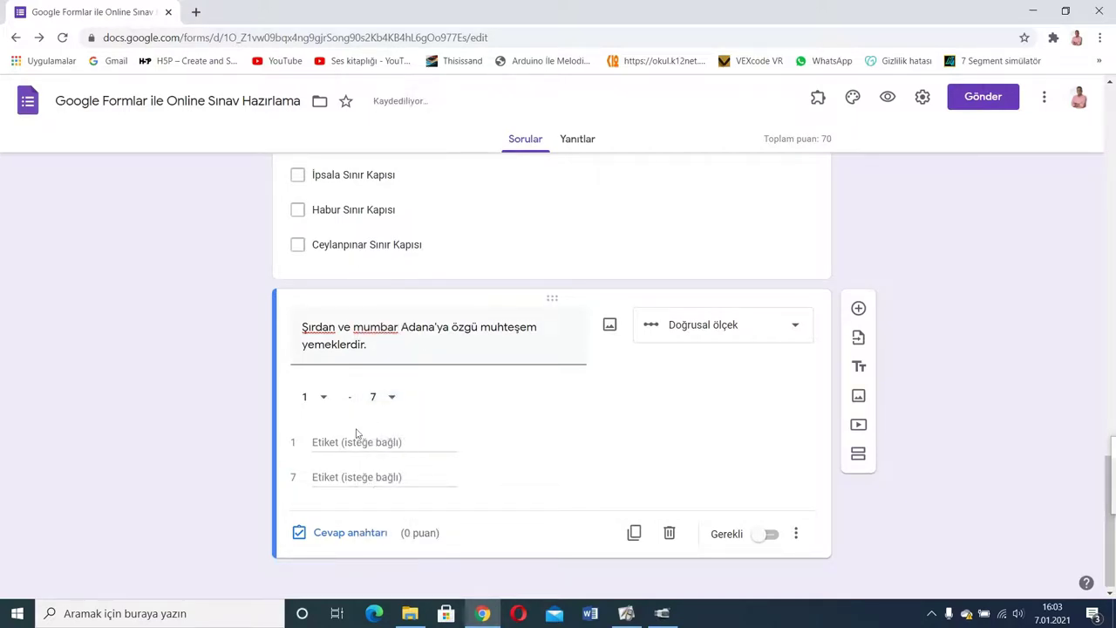
- Label the ends Kesinlikle Katılmıyorum and Kesinlikle Katılıyorum, and make the question required
{"action": "left_click", "coordinate": [353, 443]}
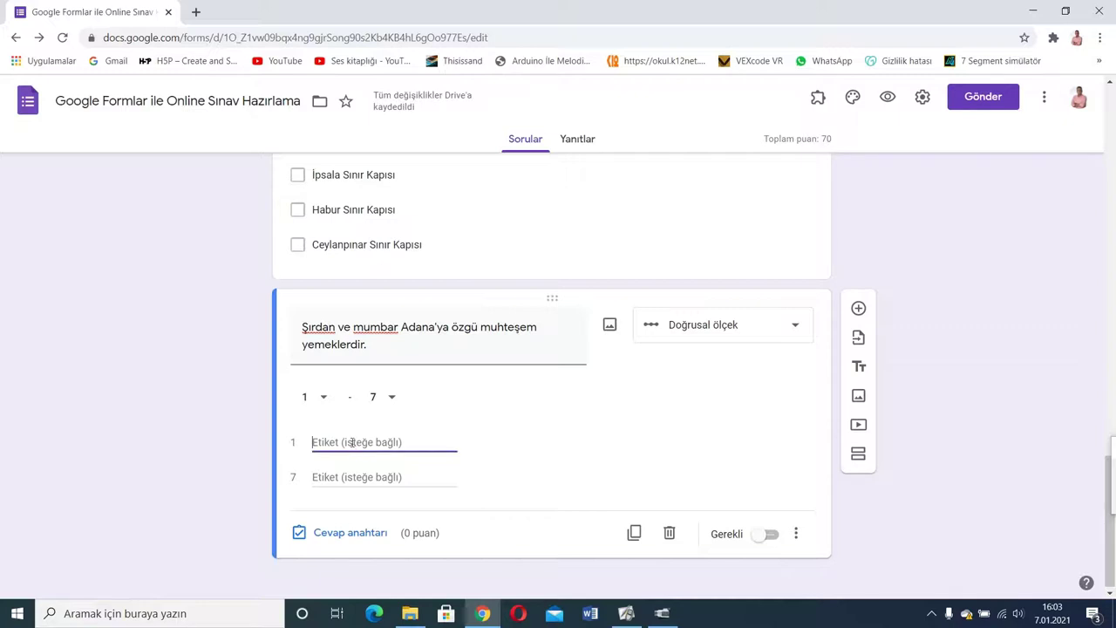
{"action": "type", "text": "Kesinlikle Katılmıyorum"}
{"action": "left_click", "coordinate": [356, 475]}
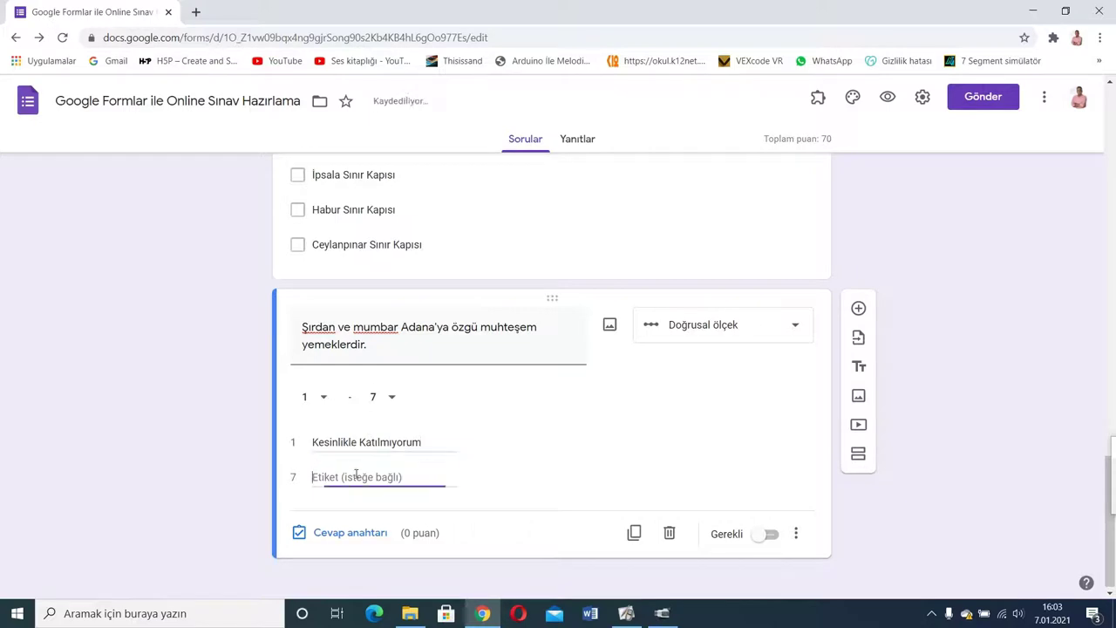
{"action": "type", "text": "Kesin"}
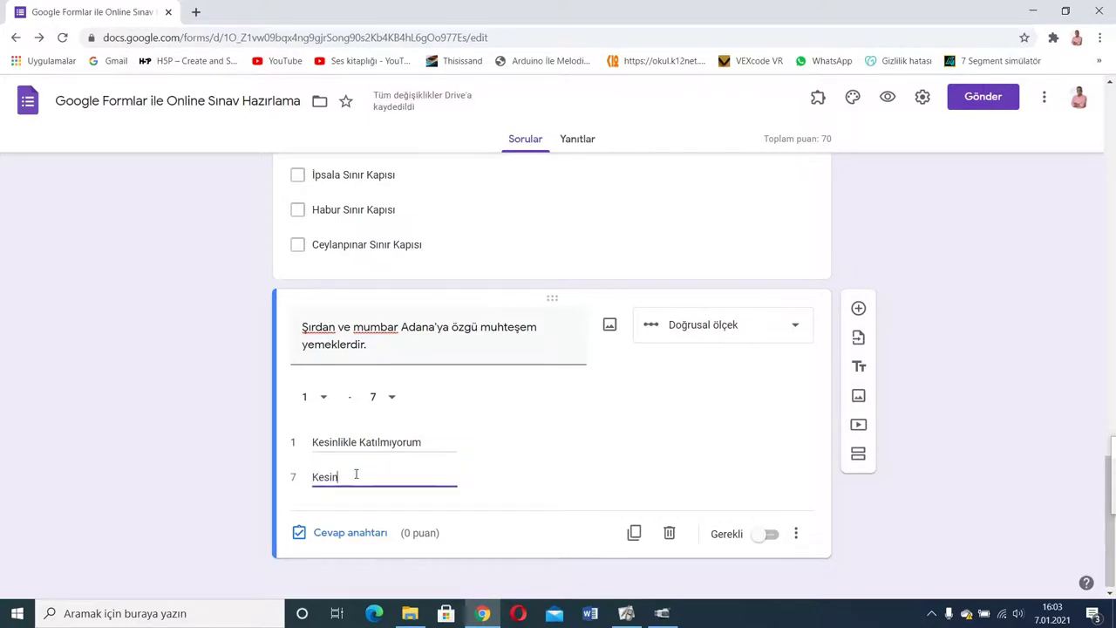
{"action": "type", "text": "likle Ka"}
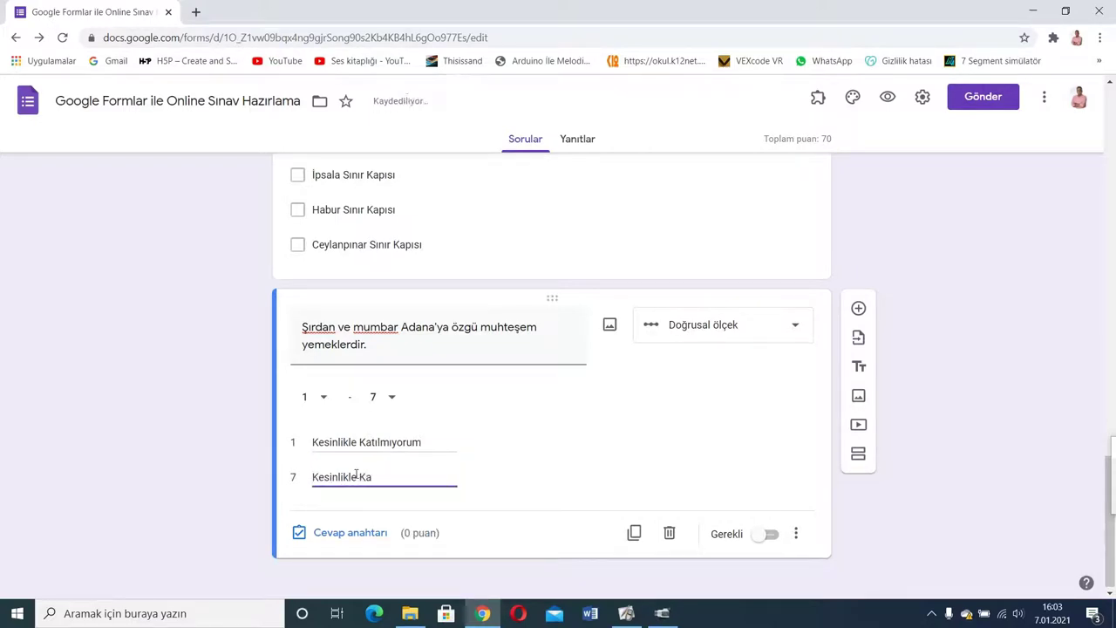
{"action": "type", "text": "tılıyorum"}
{"action": "left_click", "coordinate": [767, 538]}
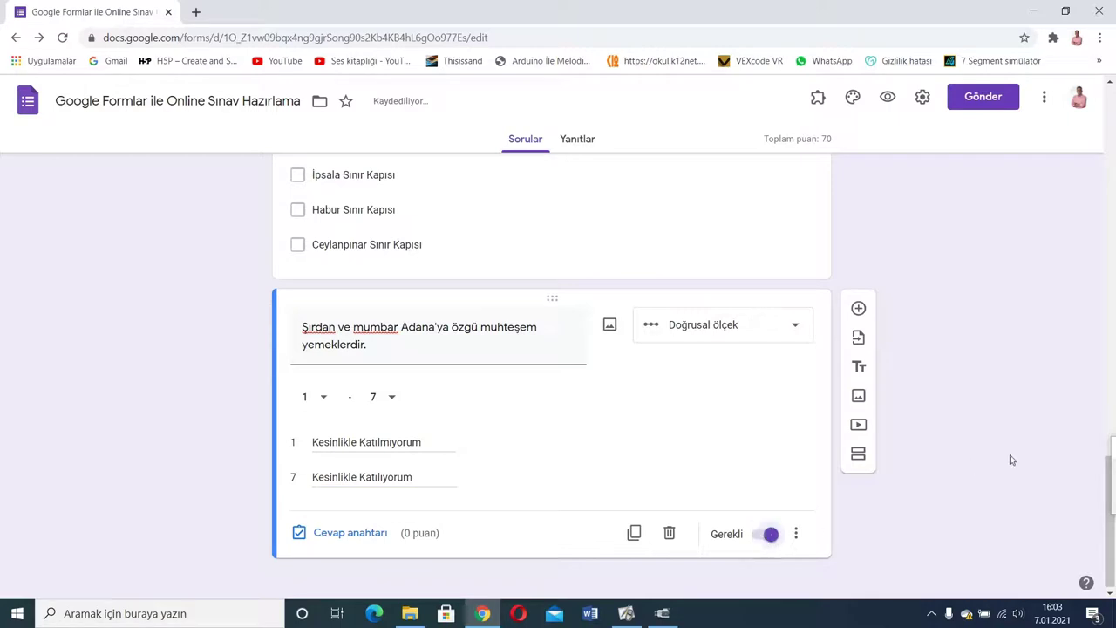
{"action": "scroll", "coordinate": [1104, 536], "scroll_direction": "down", "scroll_amount": 1}
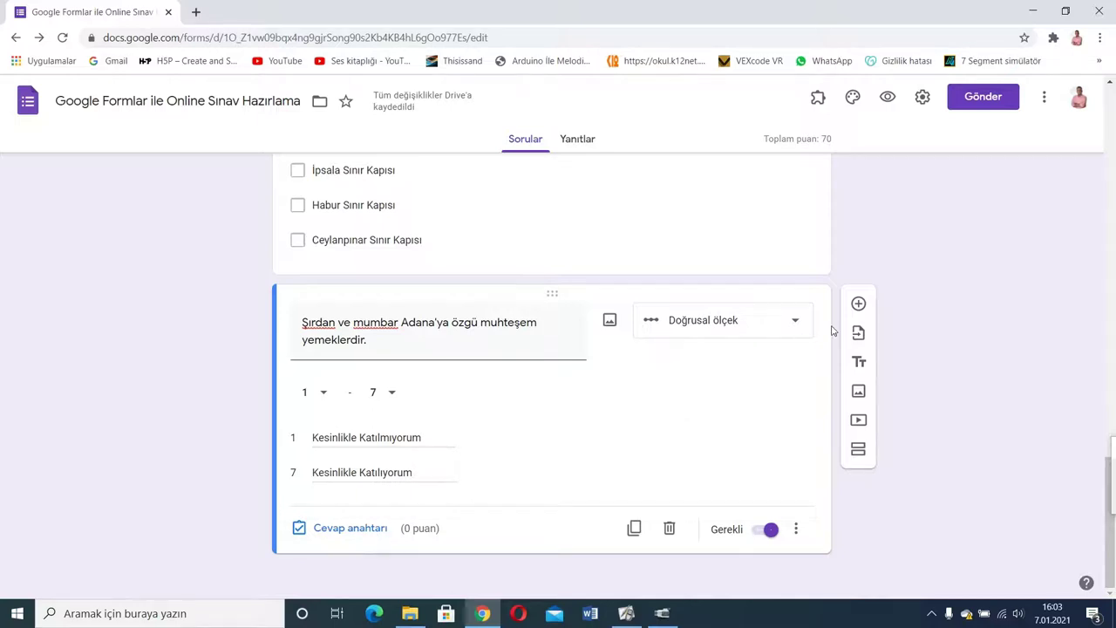
- Add a question below the Adana scale item with type Çoktan seçmeli tablosu
{"action": "left_click", "coordinate": [858, 303]}
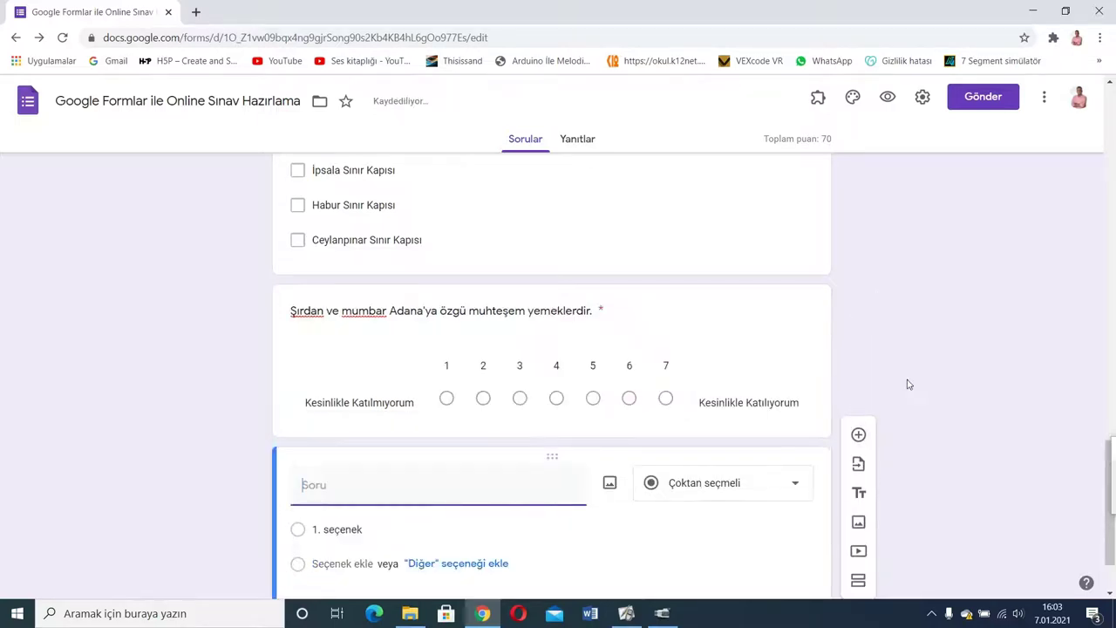
{"action": "left_click_drag", "start_coordinate": [1113, 542], "coordinate": [1113, 576]}
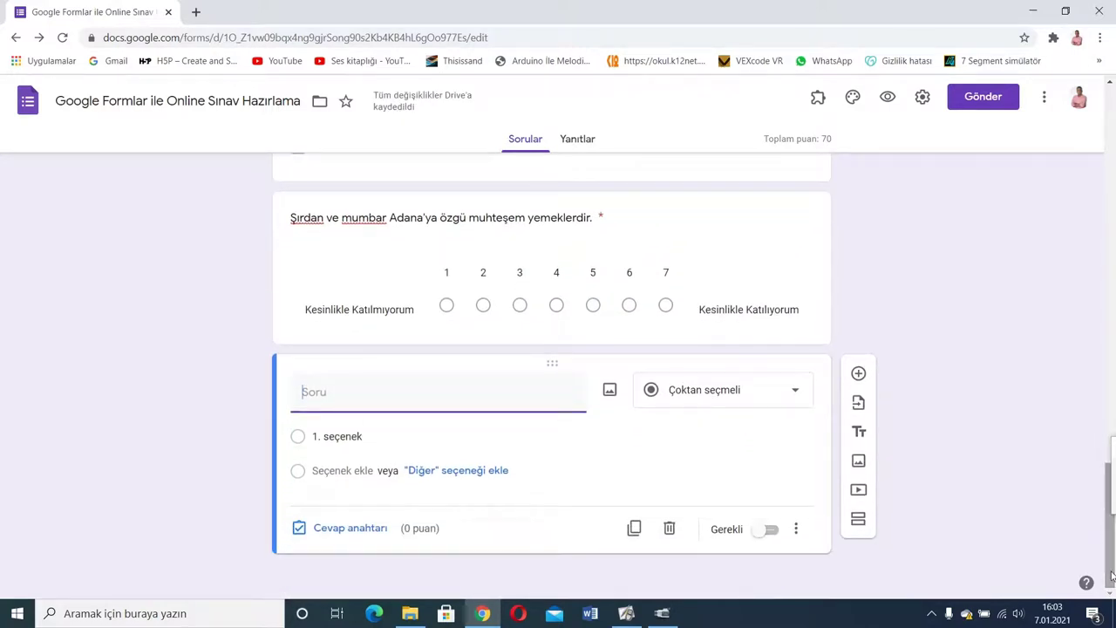
{"action": "left_click", "coordinate": [766, 402]}
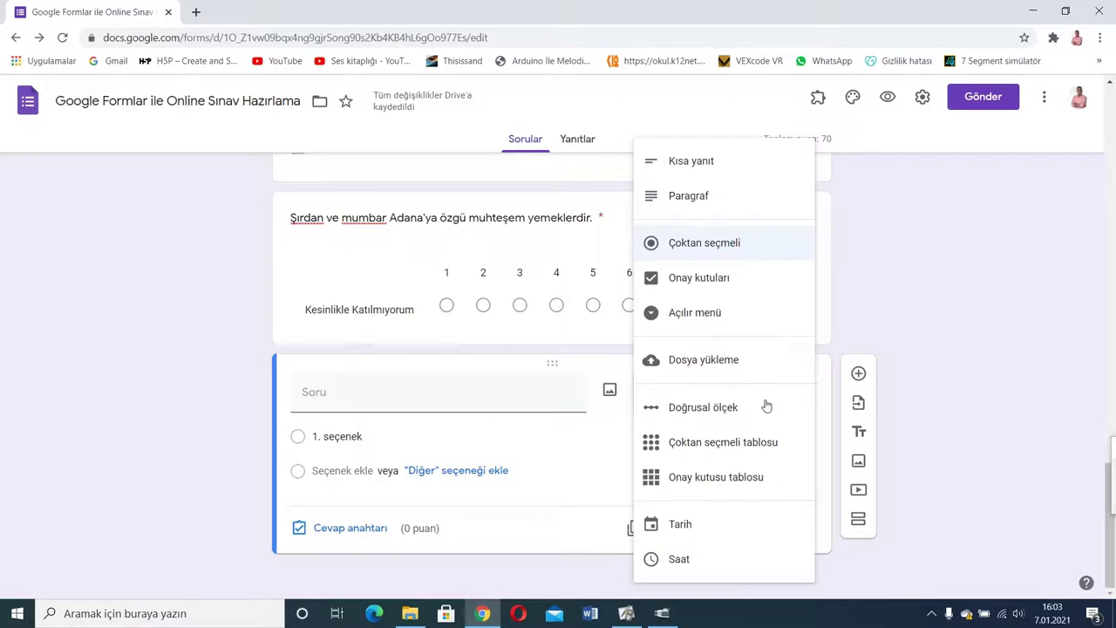
{"action": "left_click", "coordinate": [722, 444]}
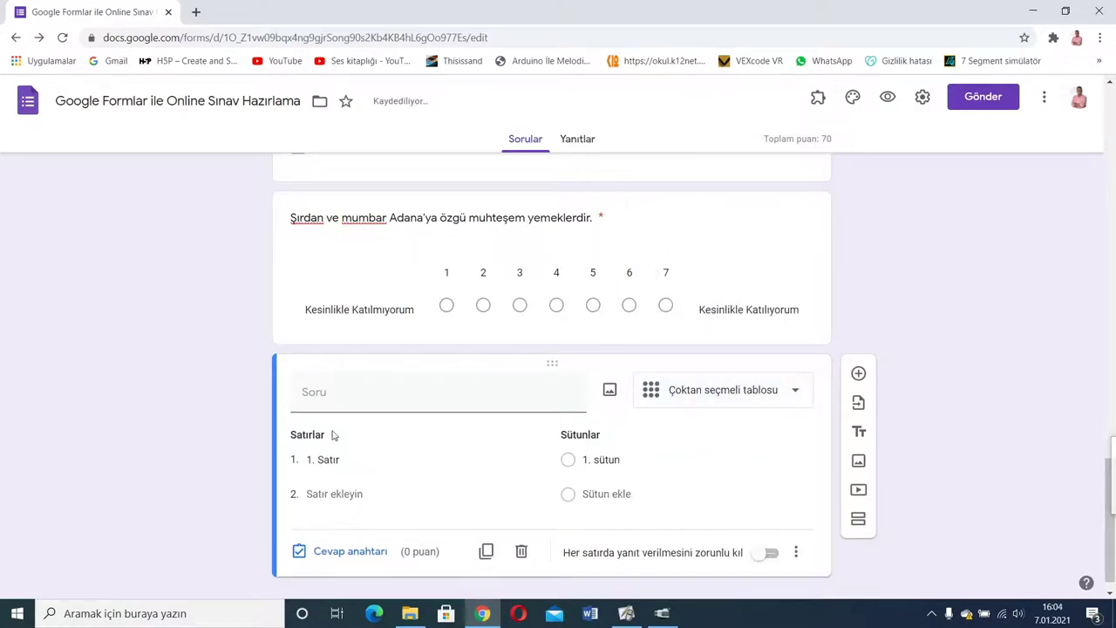
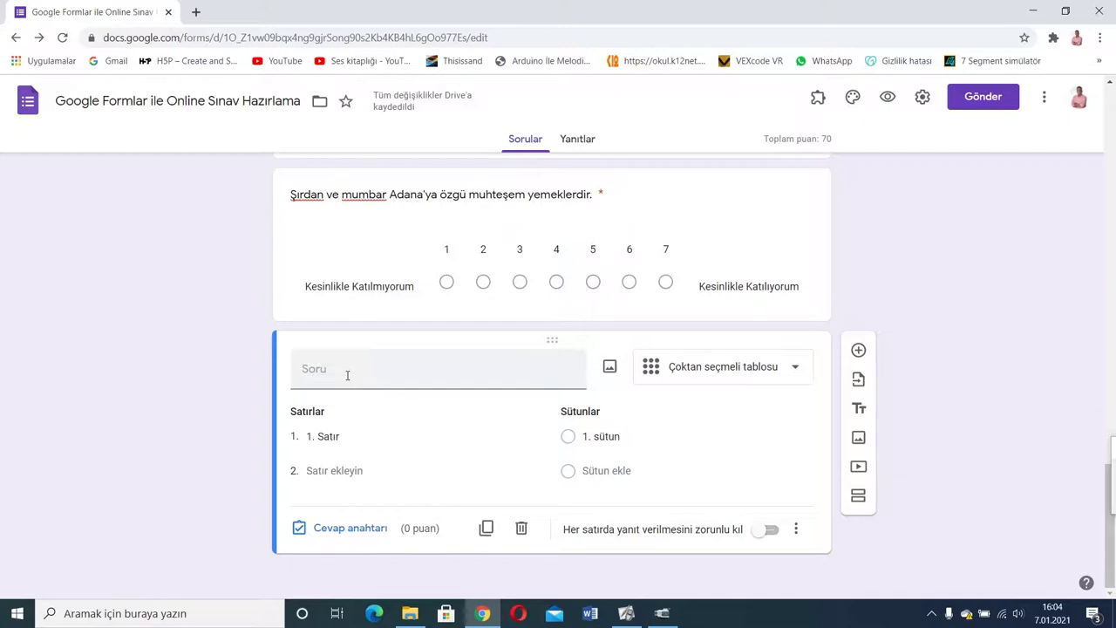
- Enter 'Aşağıdaki soruları doğru veya yanlış olarak yanıtlayınız' as the grid question's title
{"action": "left_click", "coordinate": [347, 375]}
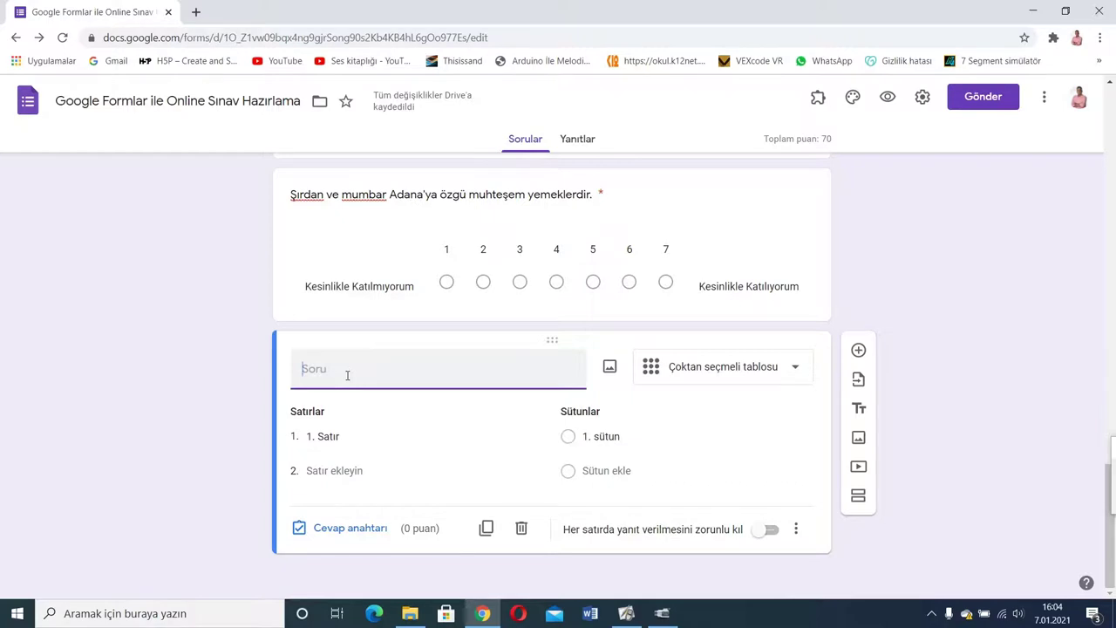
{"action": "type", "text": "Aşağıdaki"}
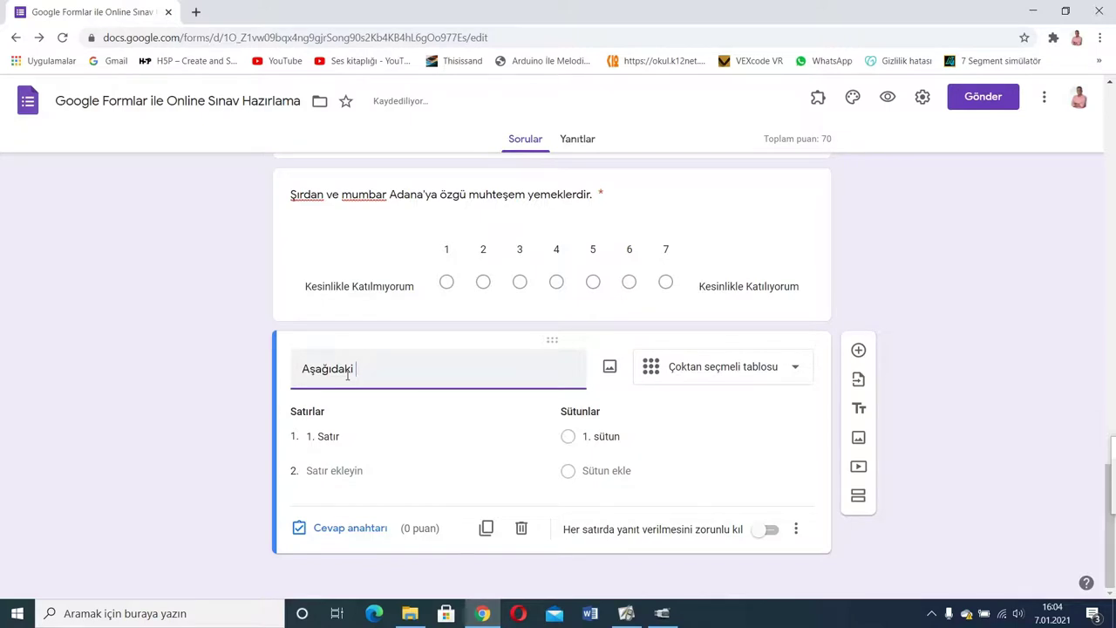
{"action": "type", "text": " soruları"}
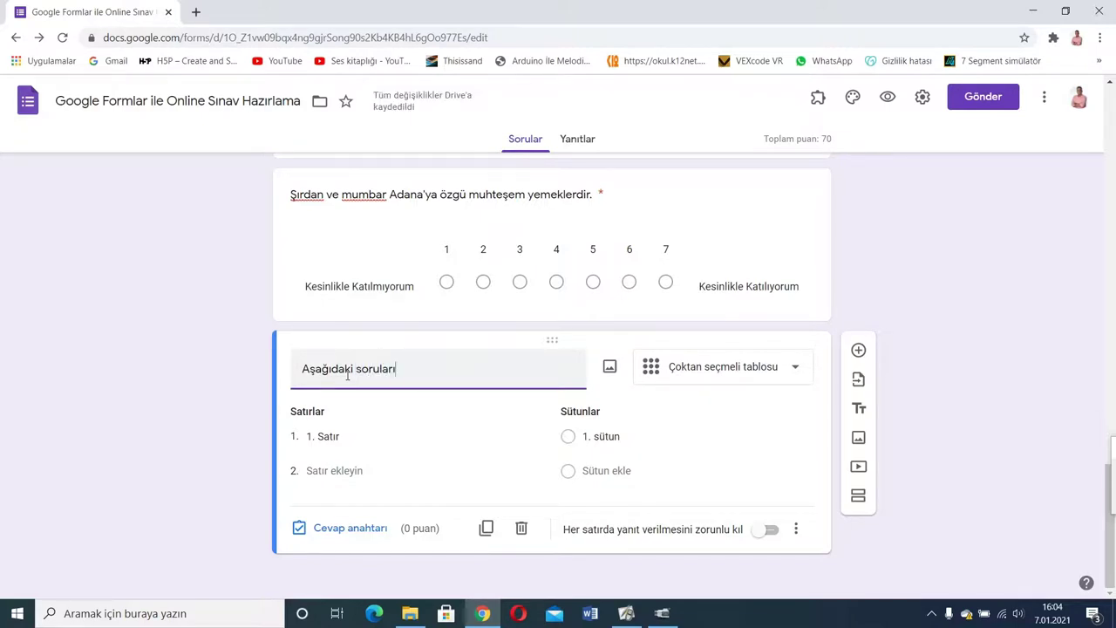
{"action": "type", "text": " doğru veya yanlış olara"}
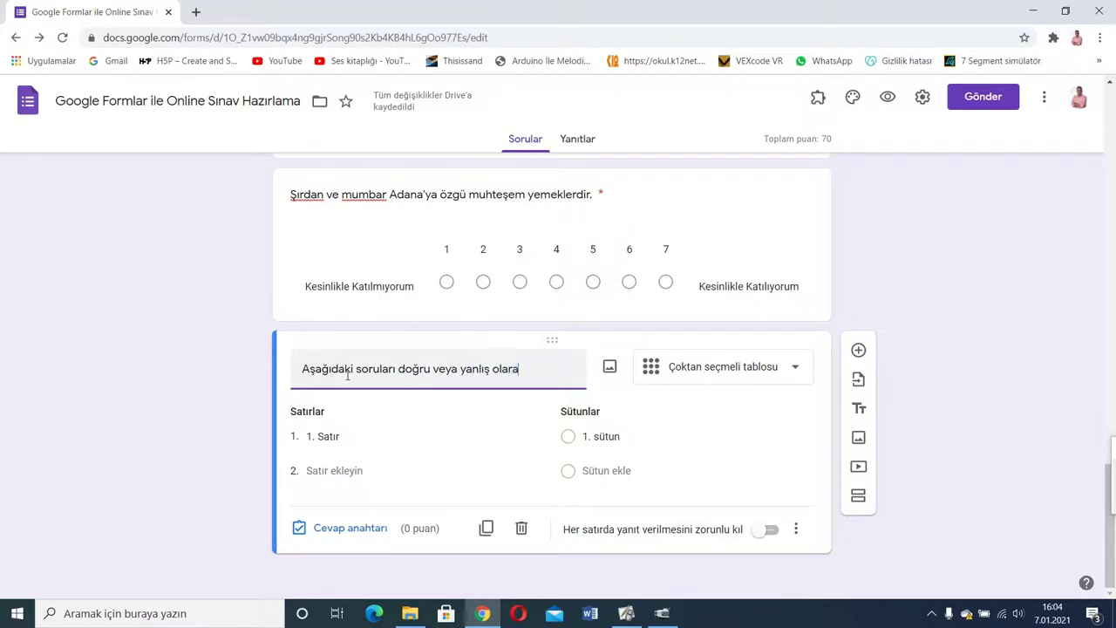
{"action": "type", "text": "k yanıtlayınız."}
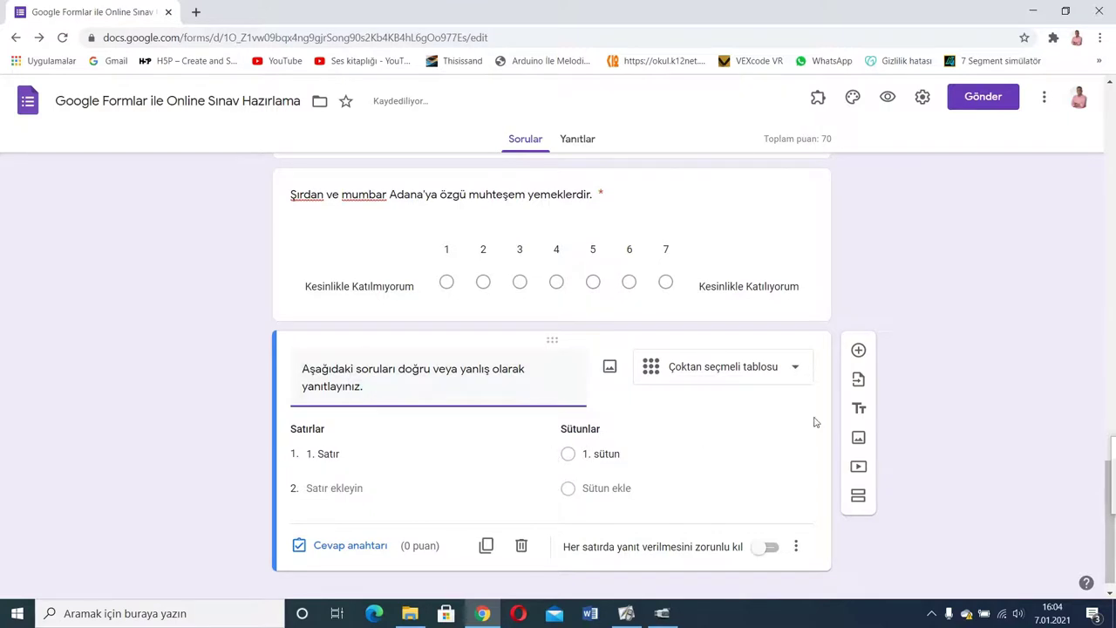
{"action": "scroll", "coordinate": [1110, 546], "scroll_direction": "down", "scroll_amount": 1}
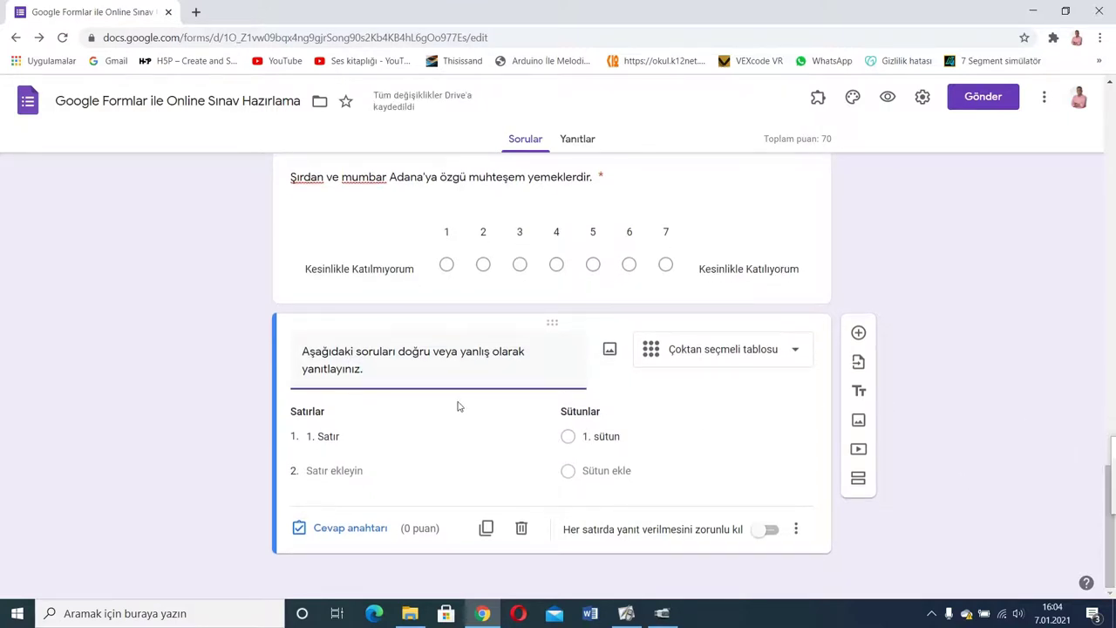
- Set row 1 to 'Hücreyi ilk keşfeden bilim insanı Robert Hooke'dur.', fixing the keşfeden typo
{"action": "left_click", "coordinate": [321, 436]}
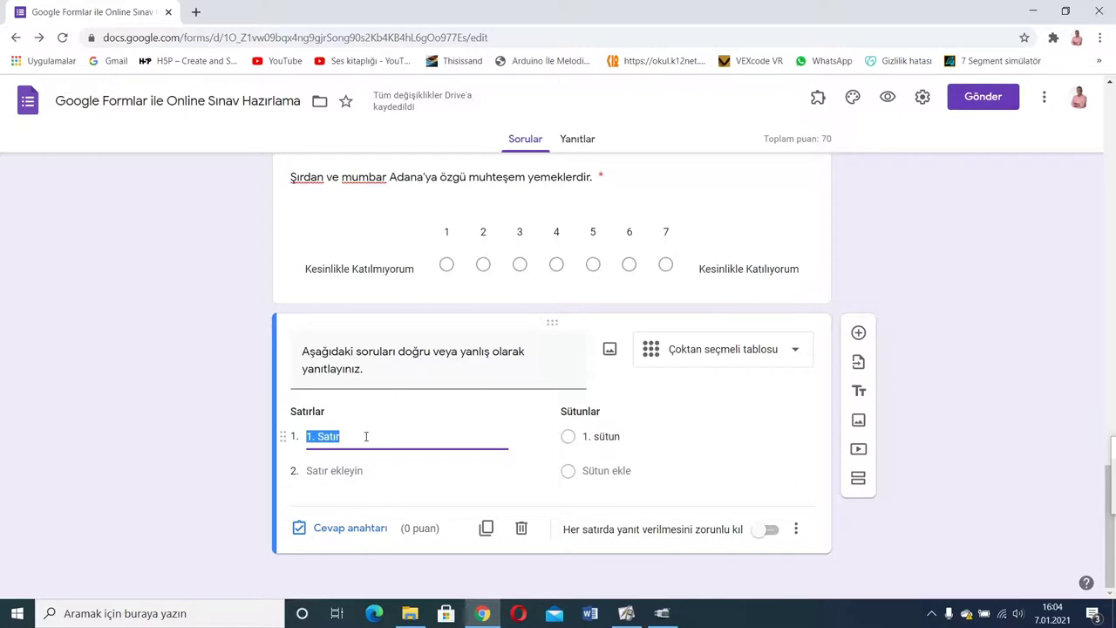
{"action": "type", "text": "Hücrey"}
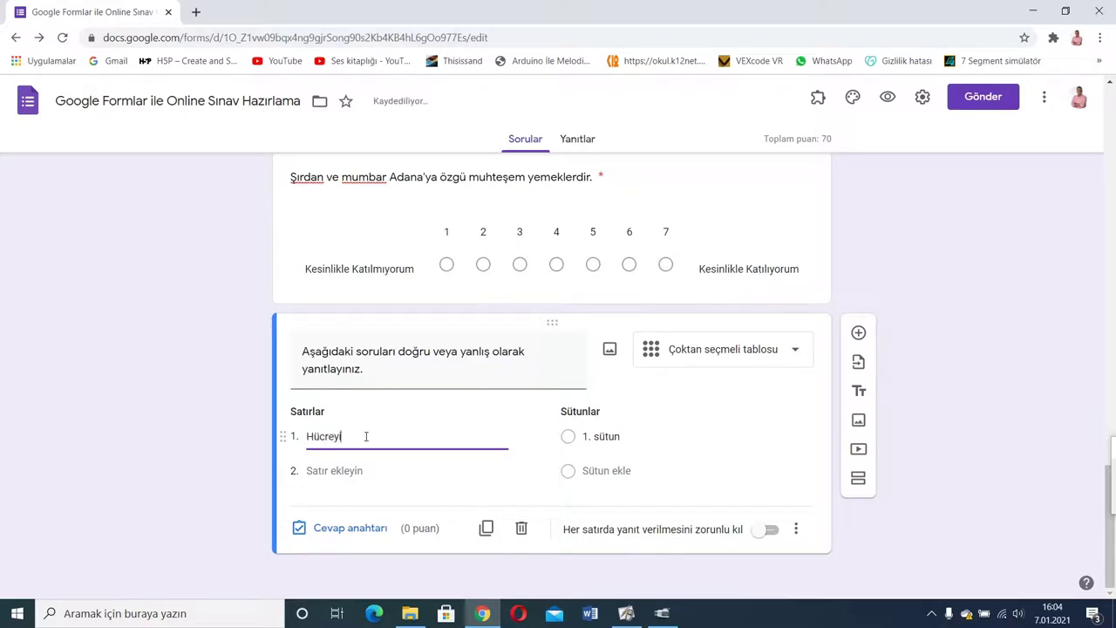
{"action": "type", "text": "i ilk keşfeen bilim insanı"}
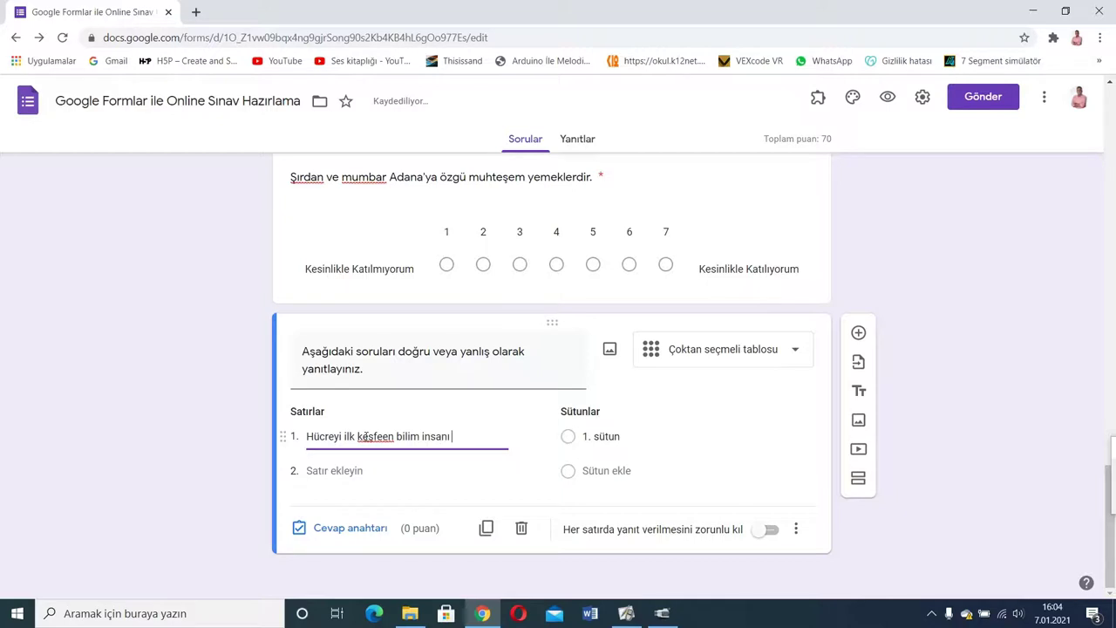
{"action": "type", "text": " Robert Hooke"}
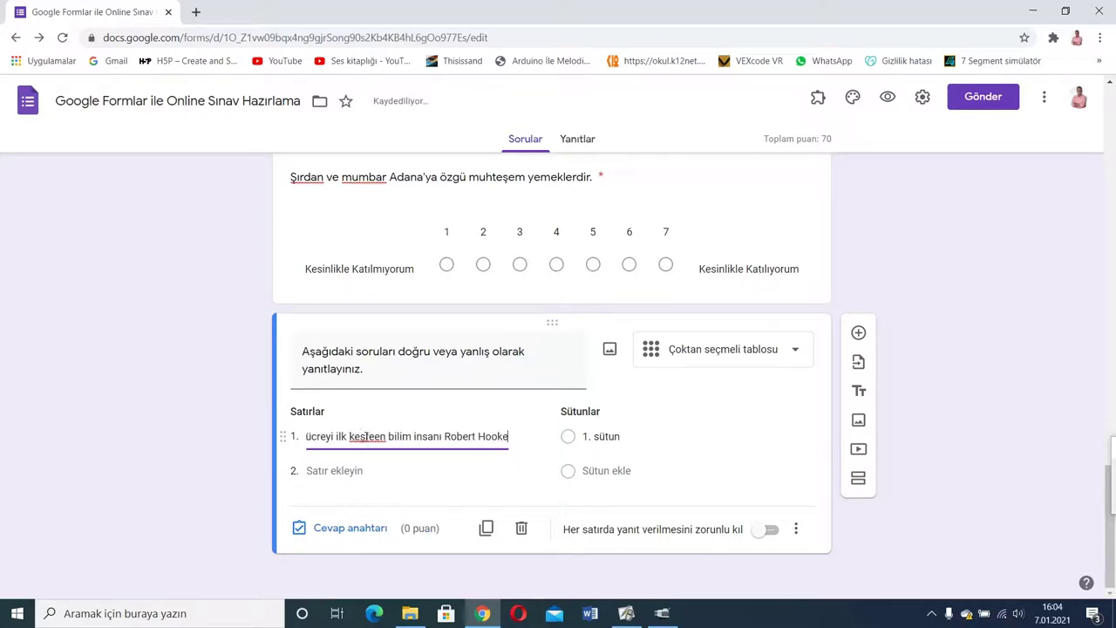
{"action": "type", "text": "'dur."}
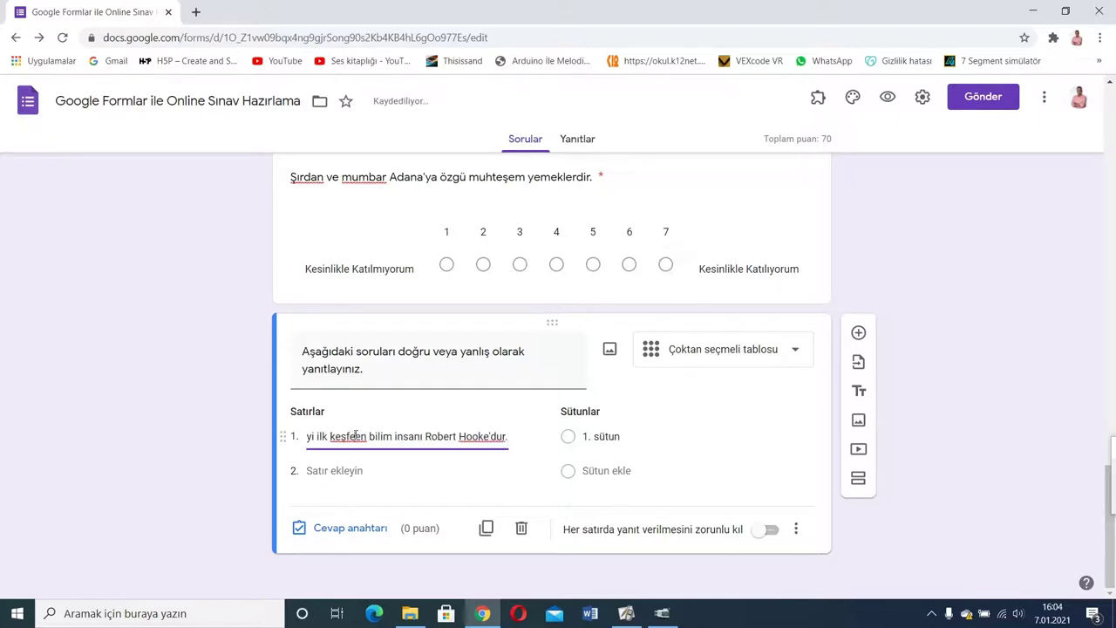
{"action": "left_click", "coordinate": [356, 437]}
{"action": "type", "text": "d"}
- Name the answer columns Doğru and Yanlış, then start a second row
{"action": "left_click", "coordinate": [595, 433]}
{"action": "type", "text": "Doğru"}
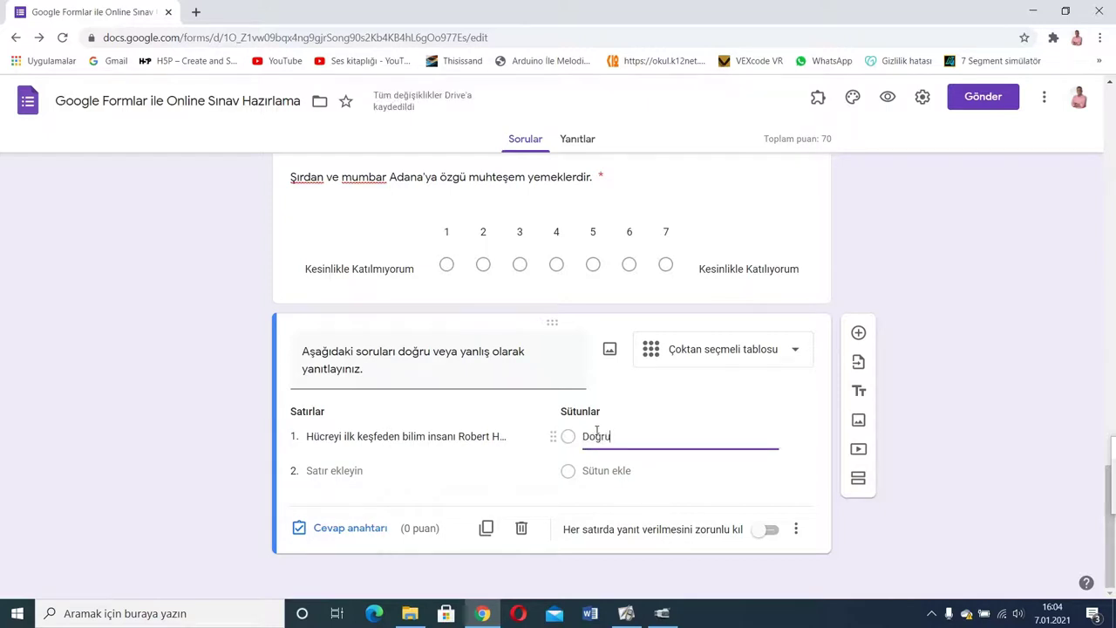
{"action": "left_click", "coordinate": [600, 470]}
{"action": "type", "text": "T"}
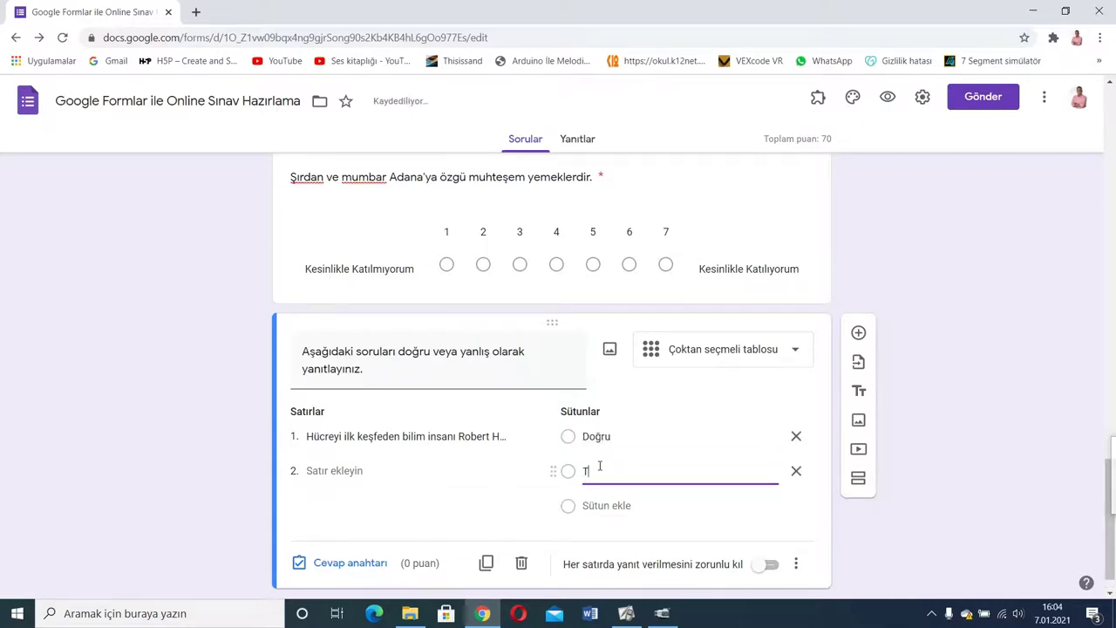
{"action": "type", "text": "anlış"}
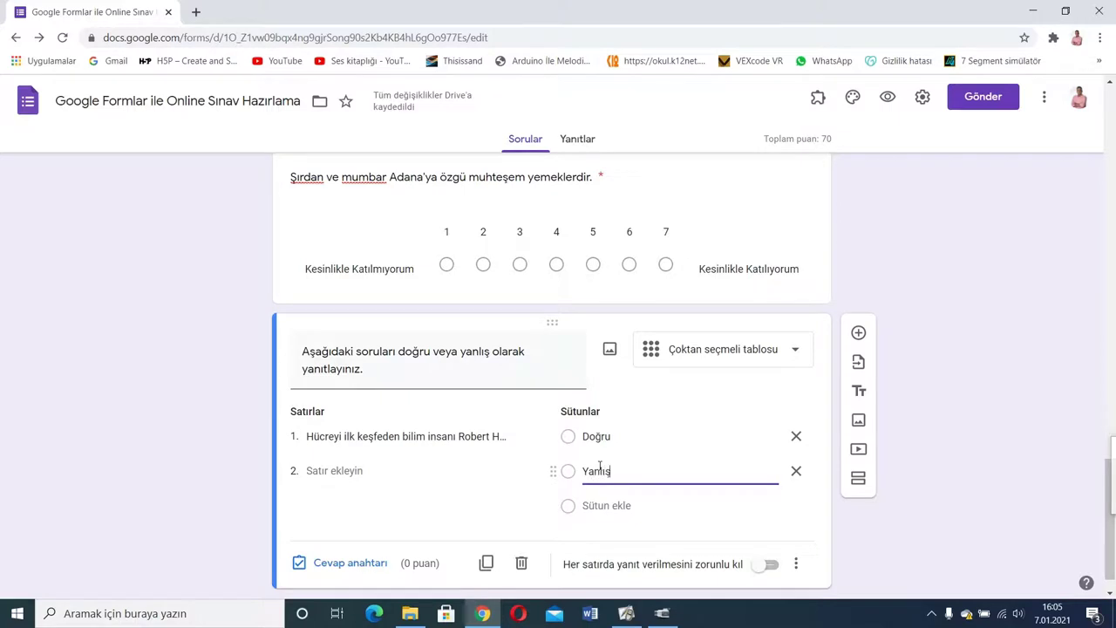
{"action": "left_click", "coordinate": [354, 471]}
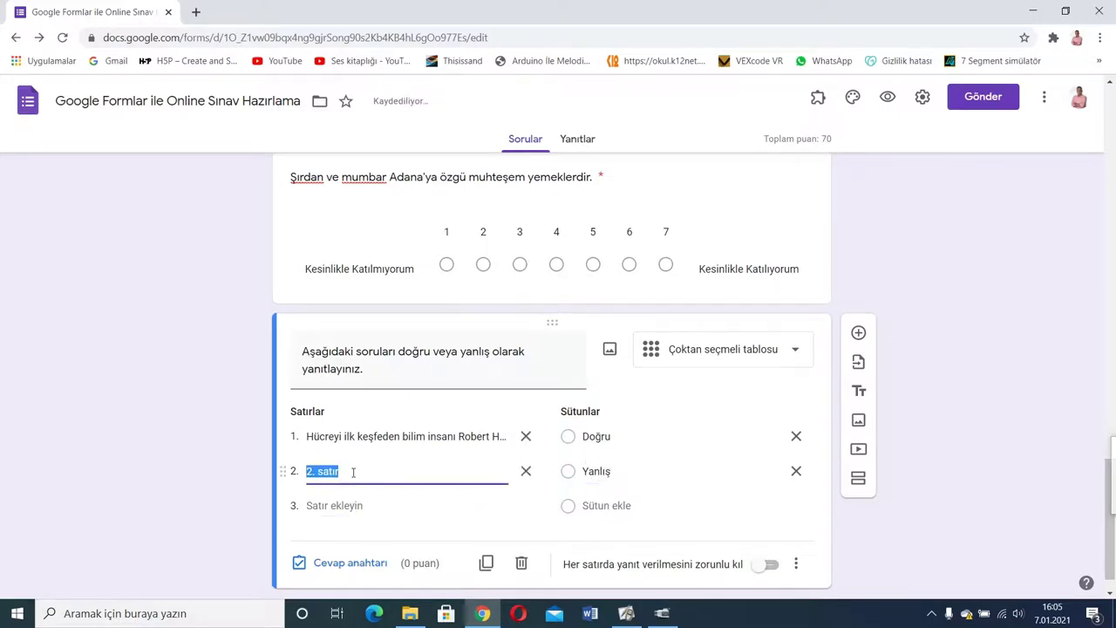
- Fill row 2 with the closed-ended-questions statement and row 3 with the file-upload statement
{"action": "type", "text": "Googl"}
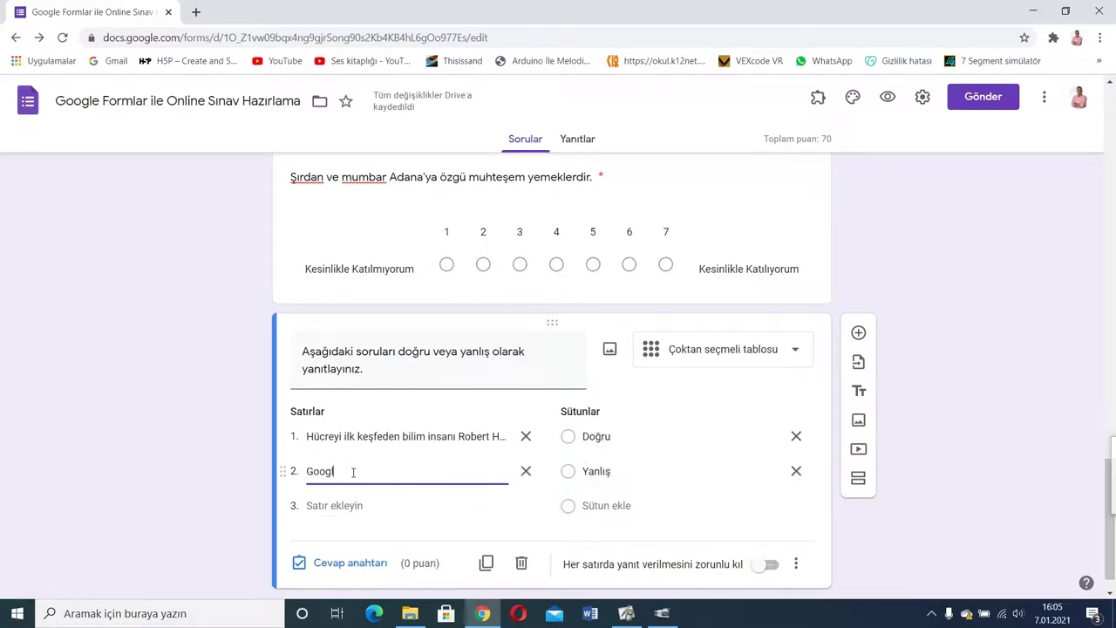
{"action": "type", "text": "e Formlar ile sadece kapa"}
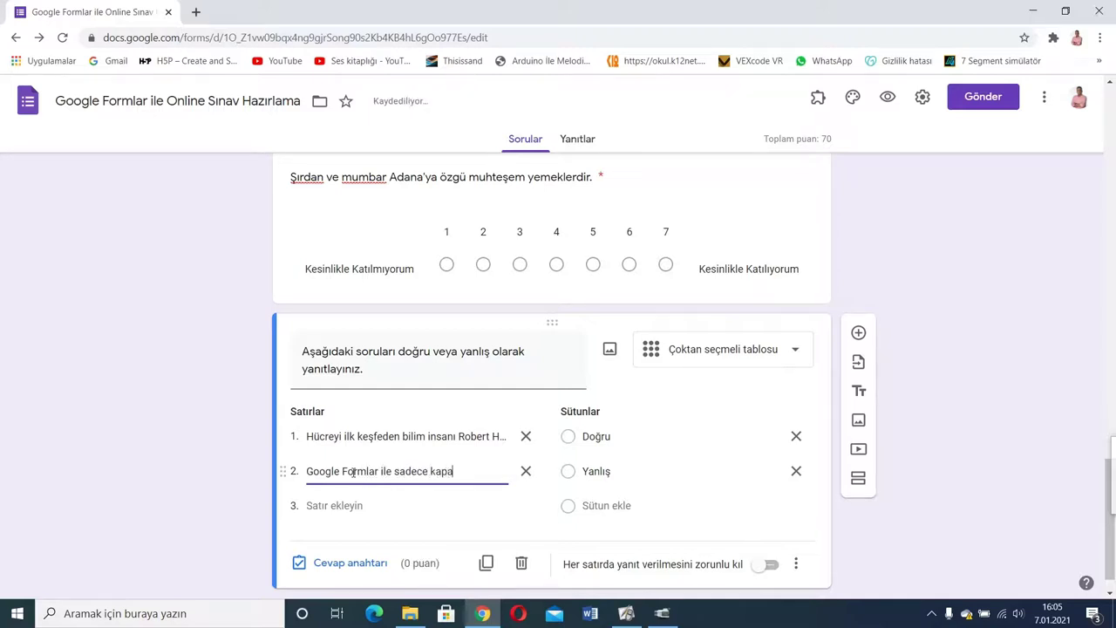
{"action": "type", "text": "lı uçlu"}
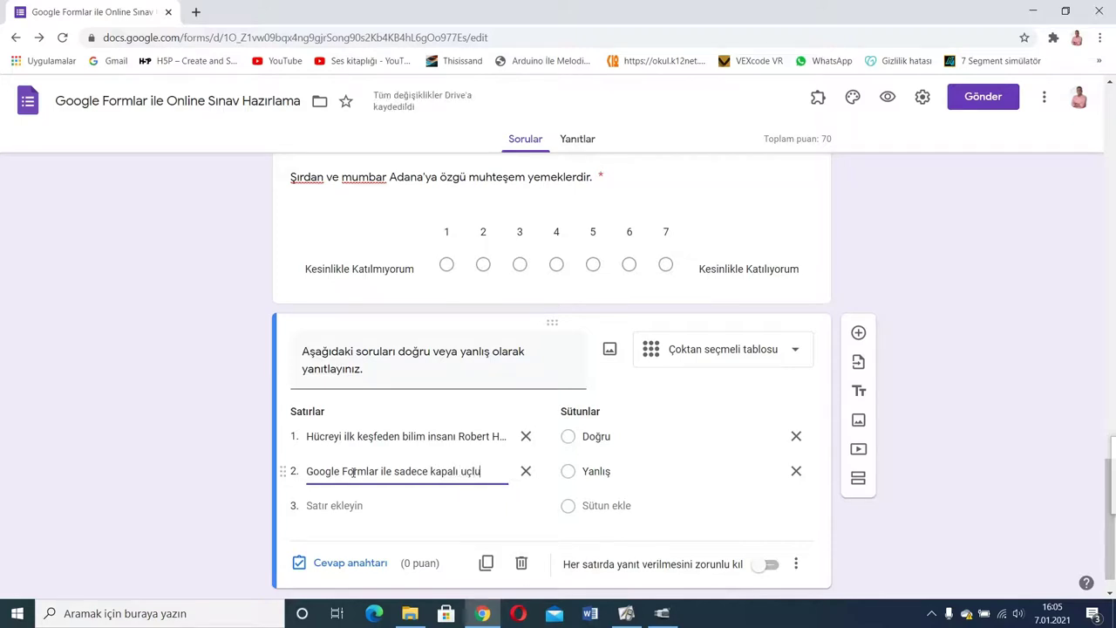
{"action": "type", "text": " sorular"}
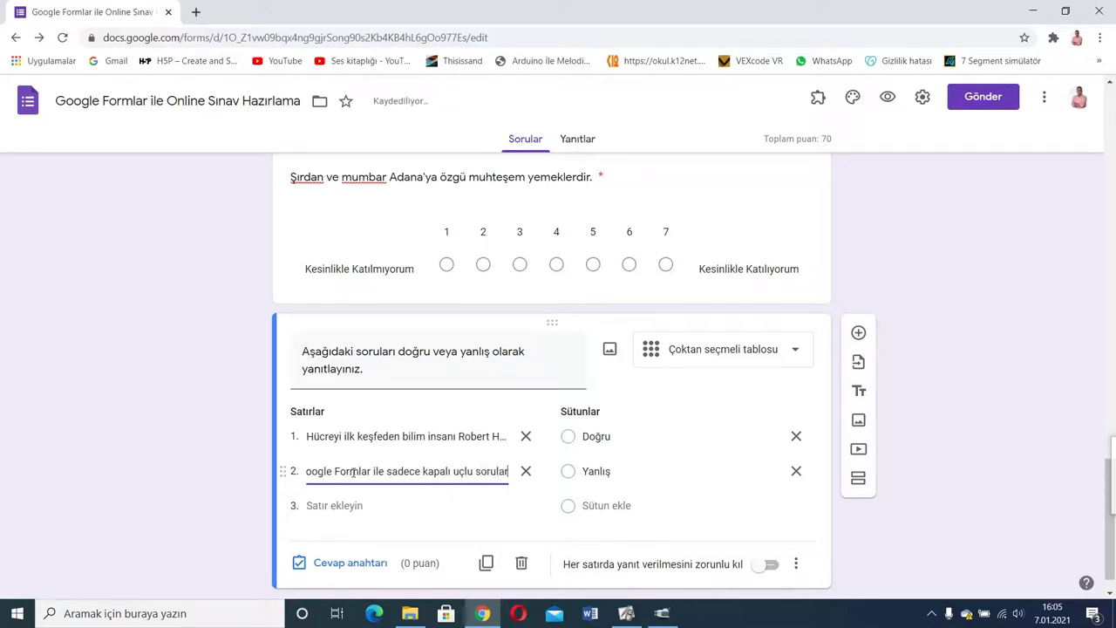
{"action": "type", "text": " olus"}
{"action": "type", "text": "bil"}
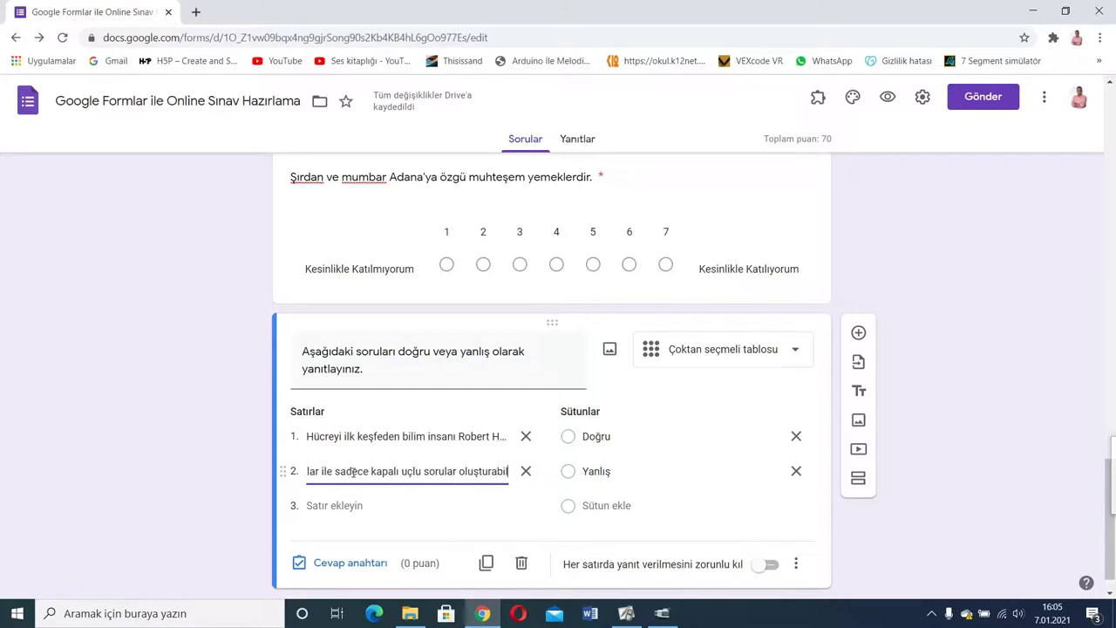
{"action": "type", "text": "iriz."}
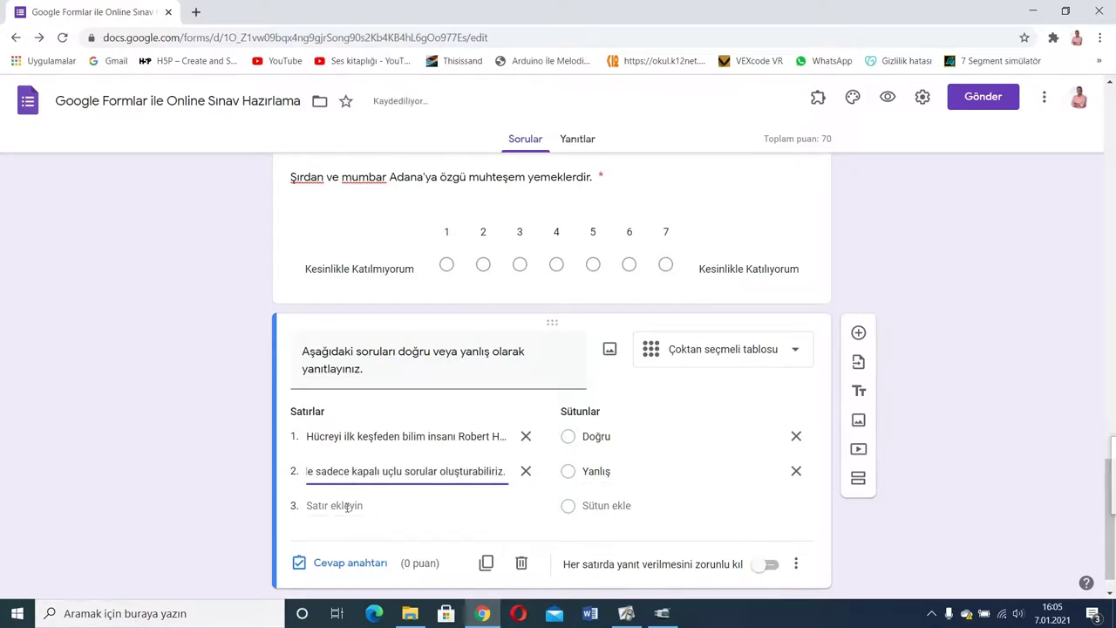
{"action": "left_click", "coordinate": [346, 506]}
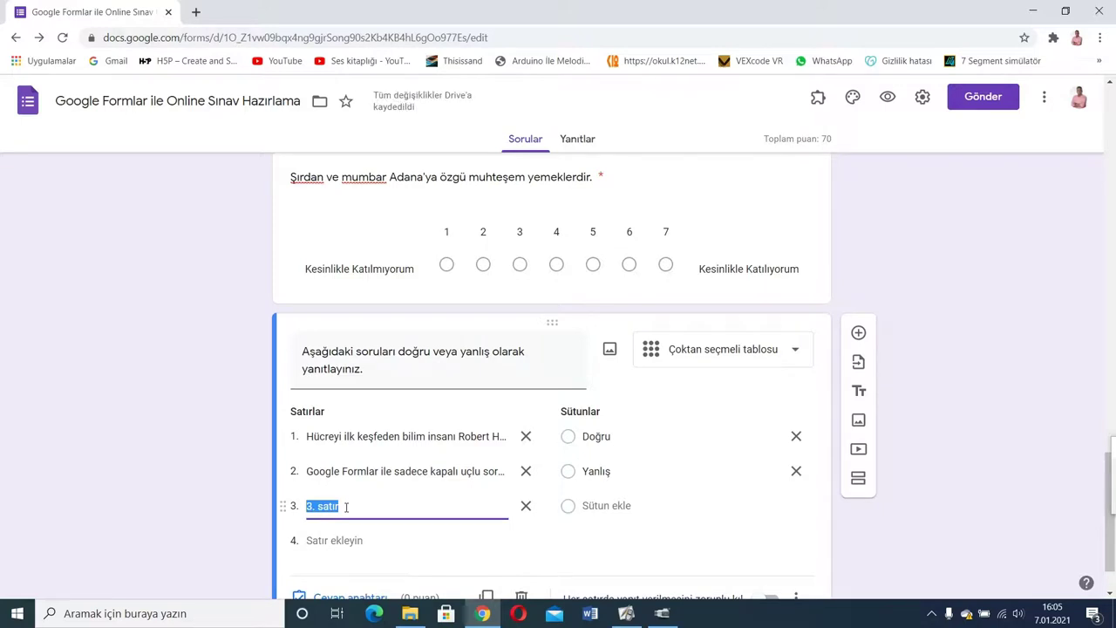
{"action": "type", "text": "Google Formlar"}
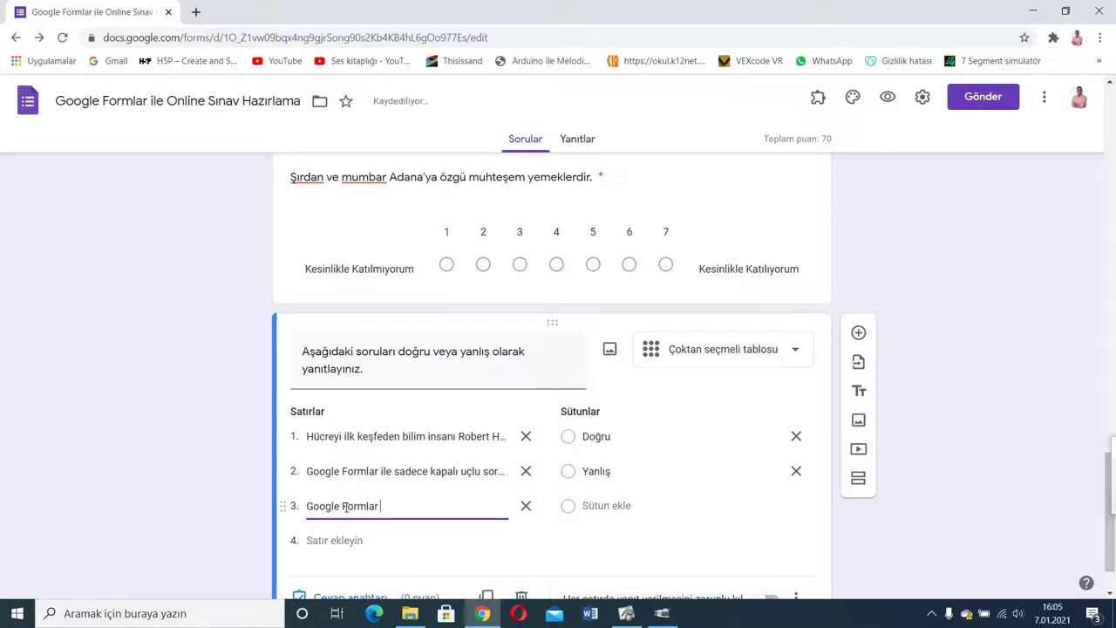
{"action": "type", "text": " ile dosya yüklenmesi"}
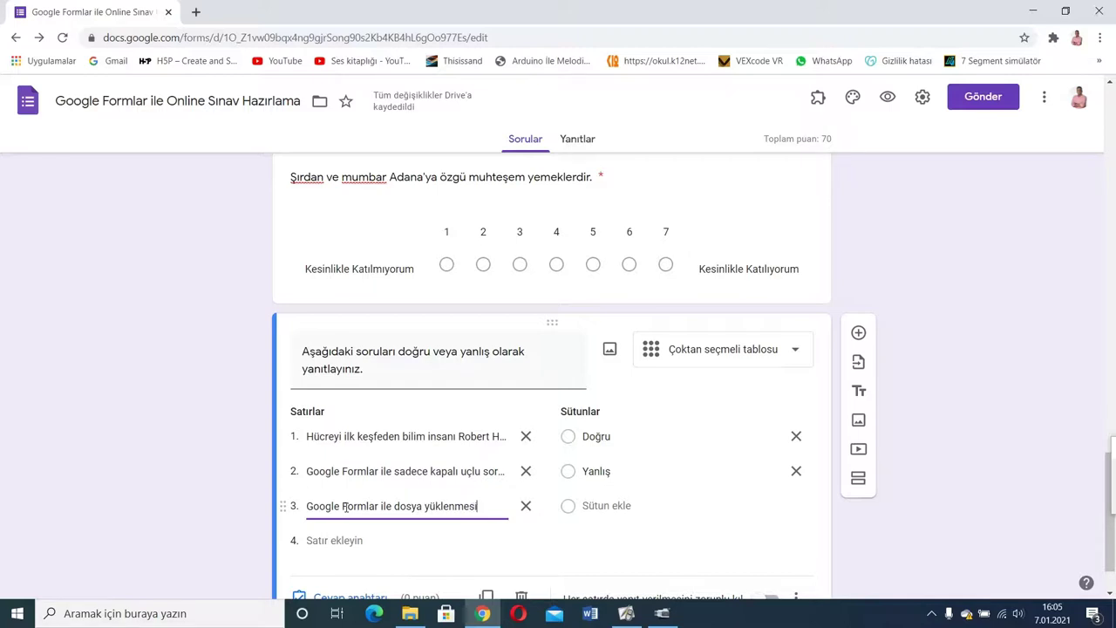
{"action": "type", "text": " gerek"}
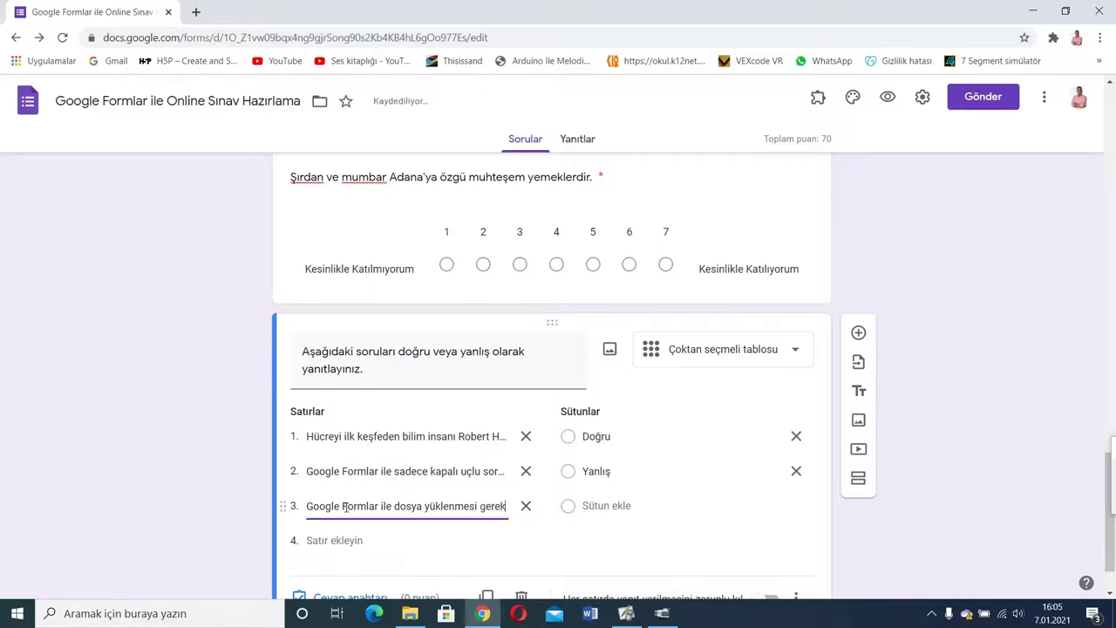
{"action": "type", "text": "en soru etkinlikleri oluşturabiliriz."}
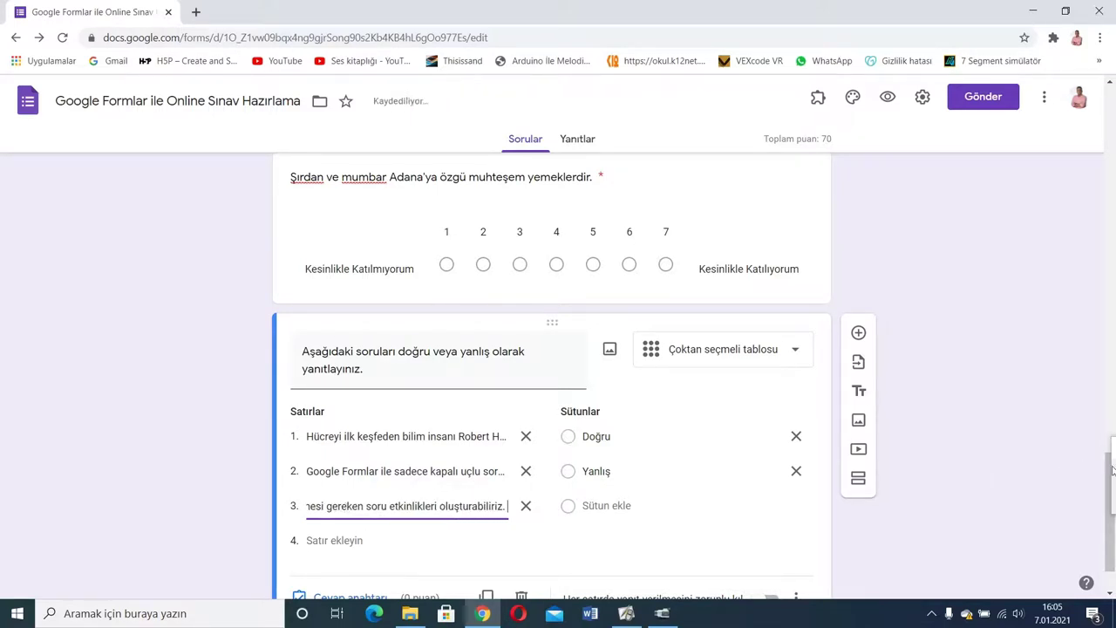
{"action": "scroll", "coordinate": [1110, 488], "scroll_direction": "down", "scroll_amount": 1}
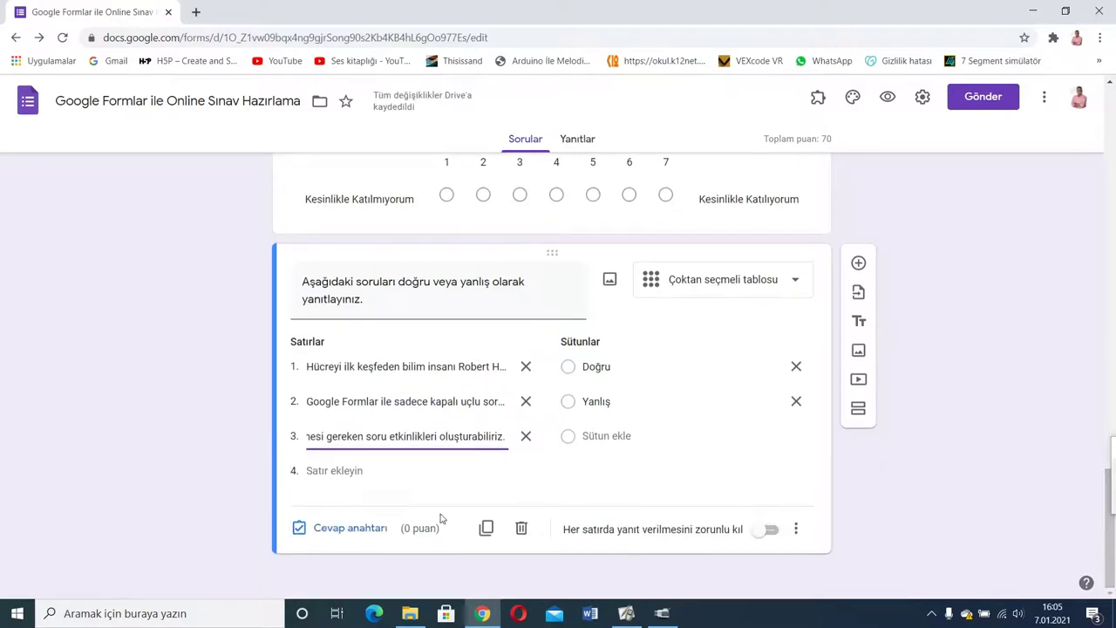
- In the answer key, mark rows 1 and 3 Doğru and row 2 Yanlış, 5 points each
{"action": "left_click", "coordinate": [350, 532]}
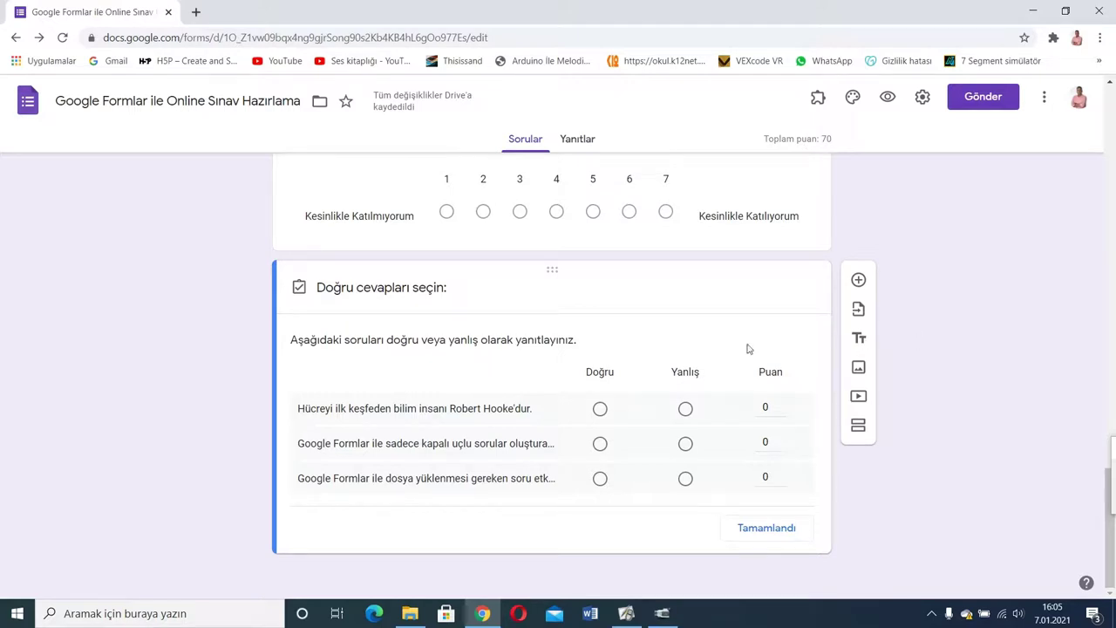
{"action": "left_click", "coordinate": [600, 410]}
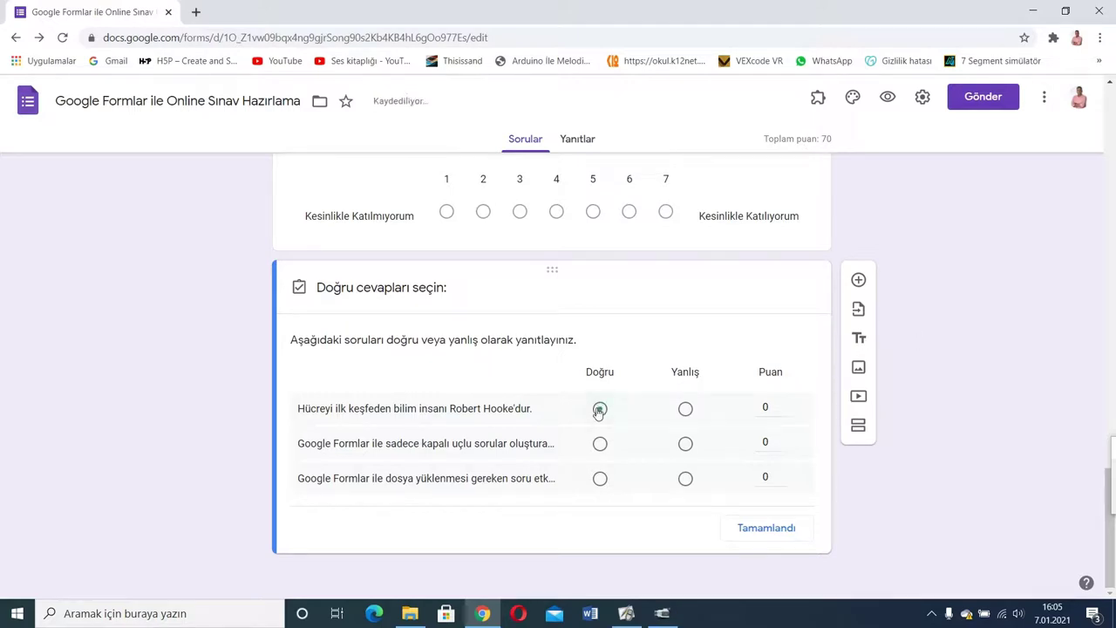
{"action": "left_click", "coordinate": [685, 444]}
{"action": "type", "text": "5"}
{"action": "left_click", "coordinate": [766, 442]}
{"action": "left_click", "coordinate": [768, 474]}
{"action": "type", "text": "5"}
{"action": "left_click", "coordinate": [769, 532]}
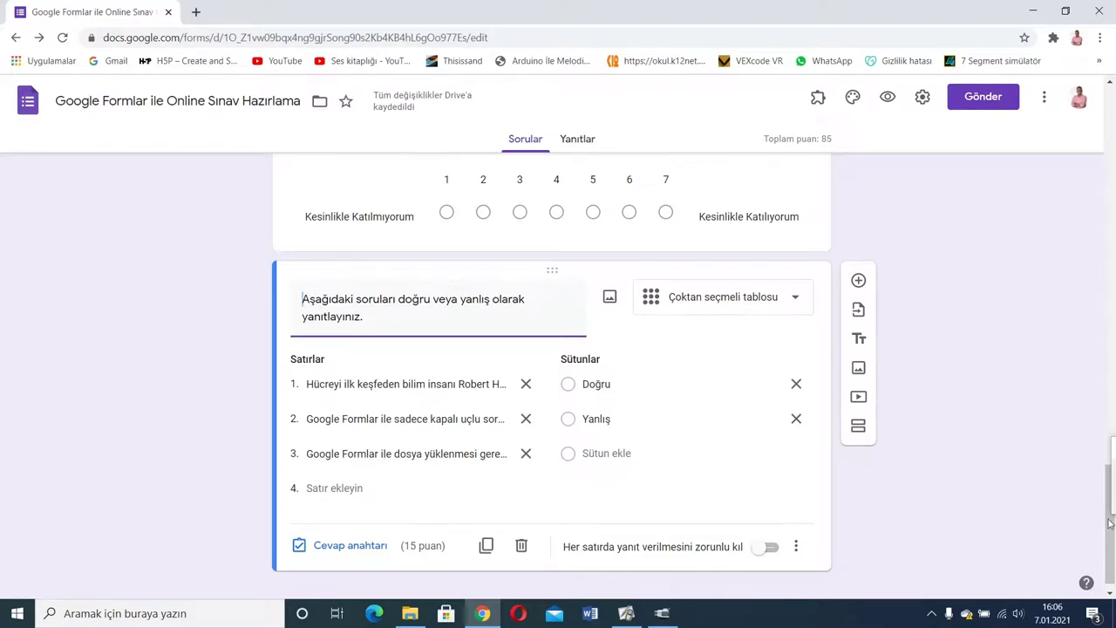
- Add a new question and upload the kümeler image from the Desktop into it
{"action": "scroll", "coordinate": [1114, 541], "scroll_direction": "down", "scroll_amount": 1}
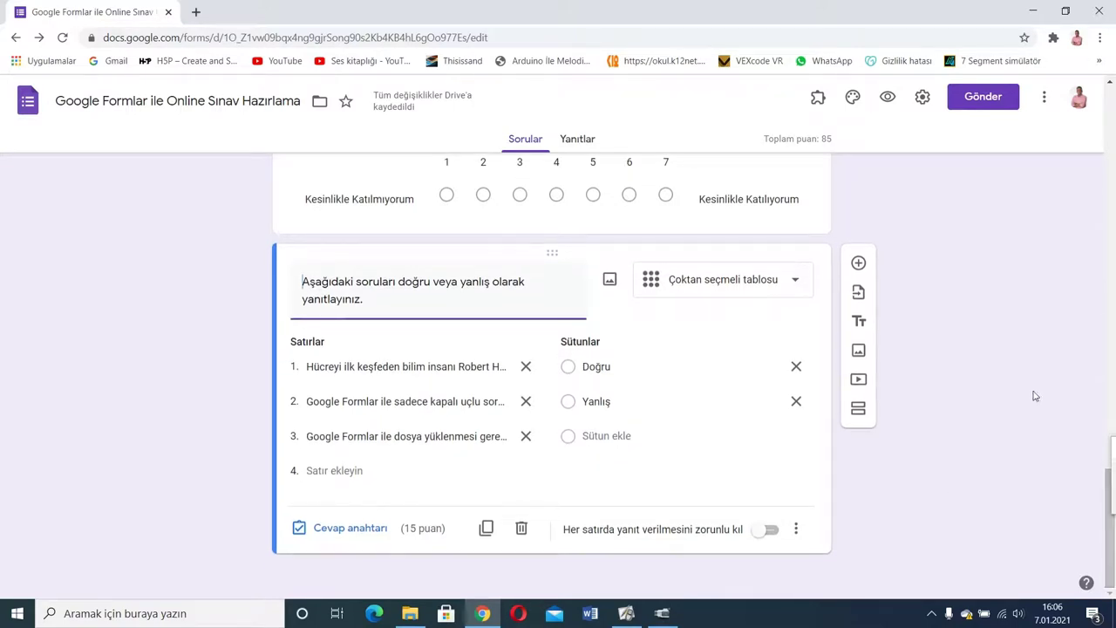
{"action": "left_click", "coordinate": [854, 263]}
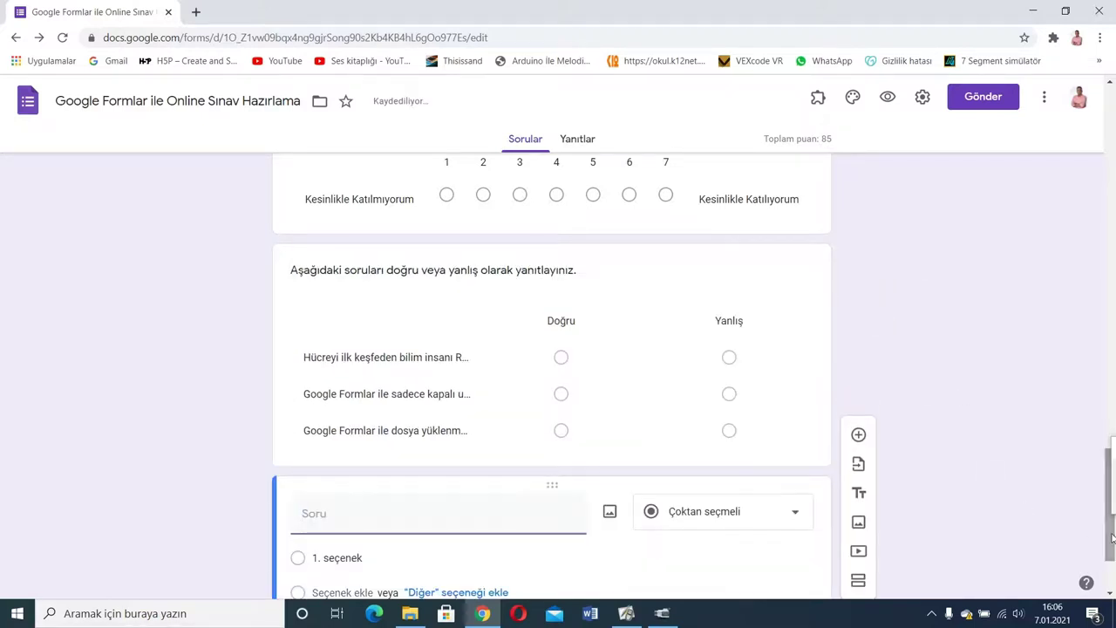
{"action": "scroll", "coordinate": [1113, 558], "scroll_direction": "down", "scroll_amount": 2}
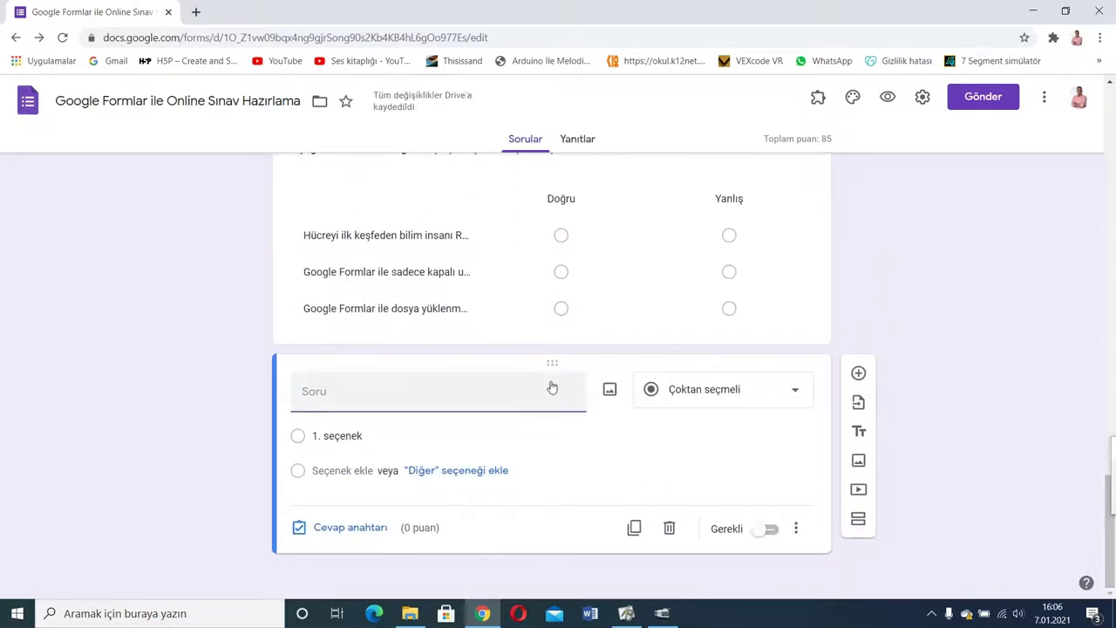
{"action": "left_click", "coordinate": [607, 392]}
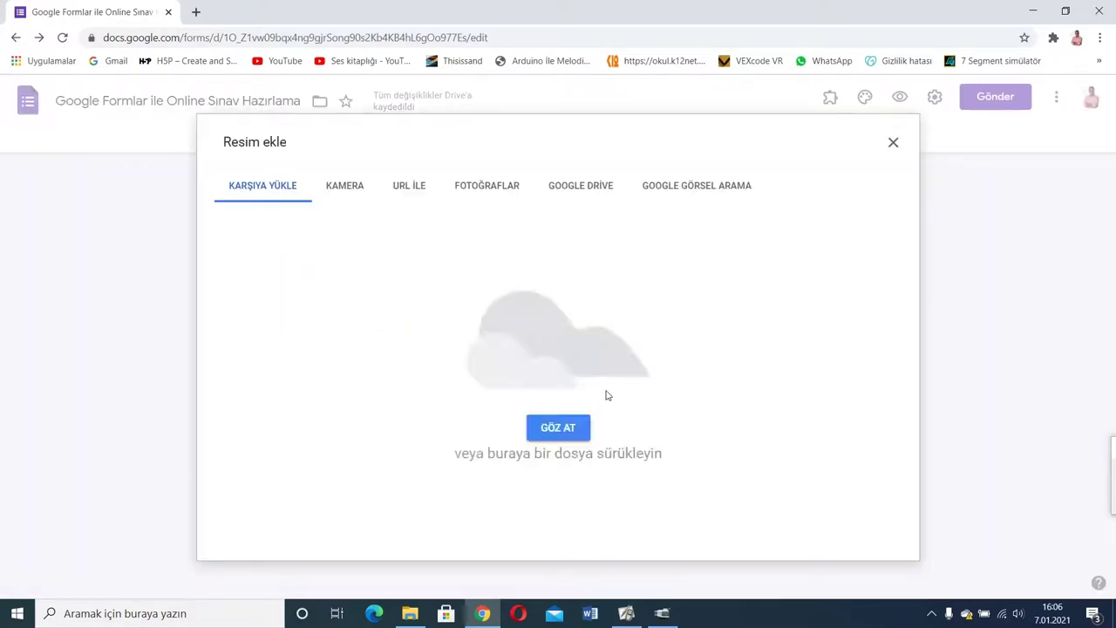
{"action": "left_click", "coordinate": [545, 429]}
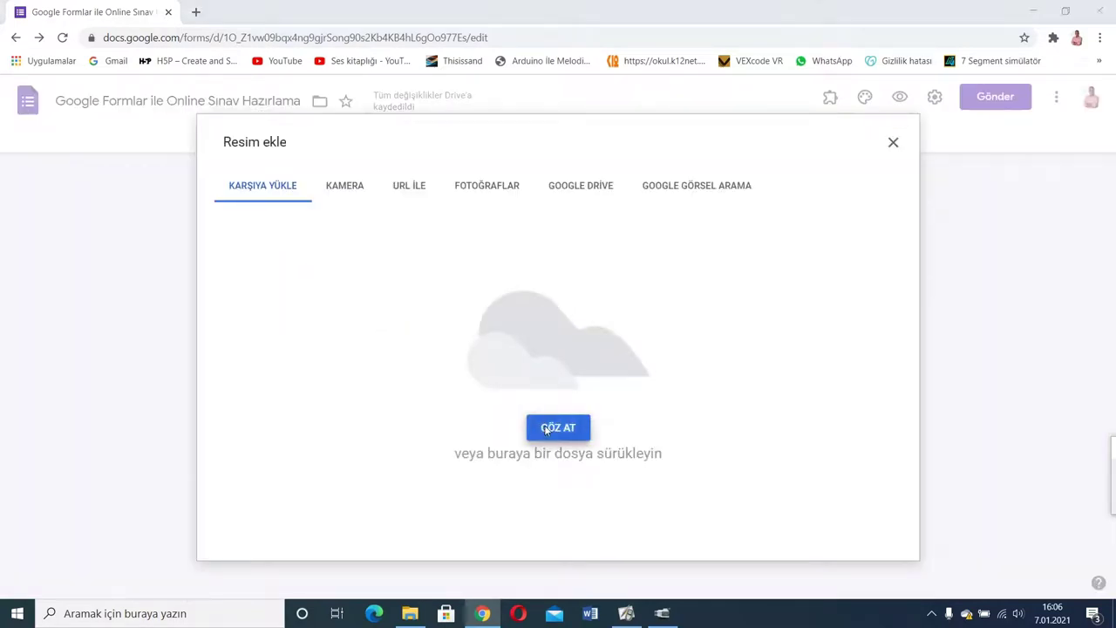
{"action": "left_click", "coordinate": [450, 197]}
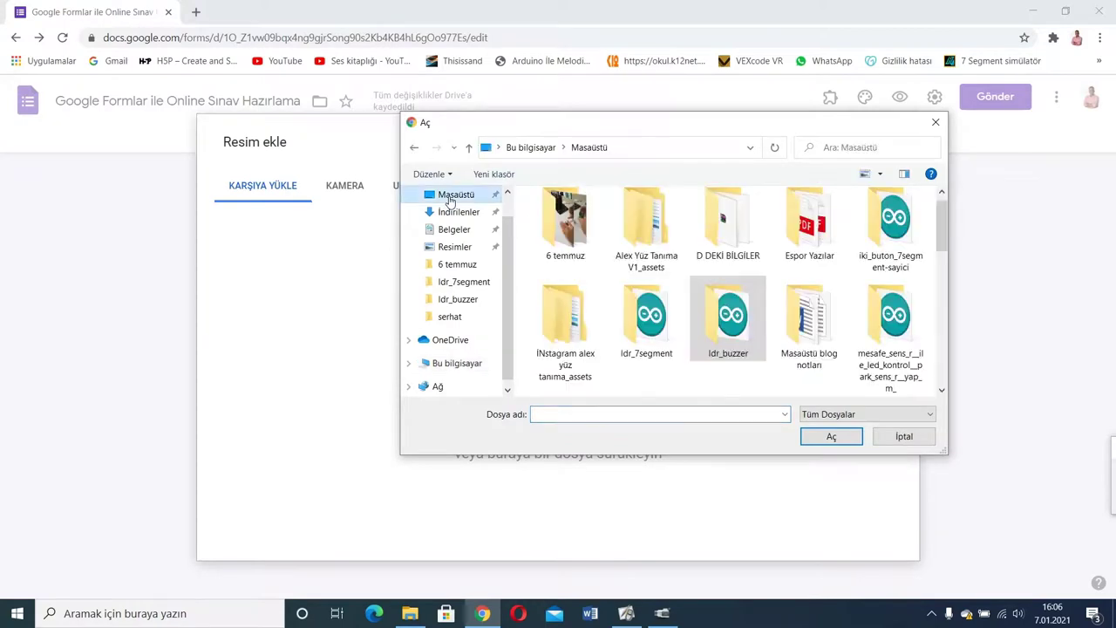
{"action": "left_click_drag", "start_coordinate": [942, 211], "coordinate": [938, 303]}
{"action": "left_click", "coordinate": [815, 266]}
{"action": "left_click", "coordinate": [812, 436]}
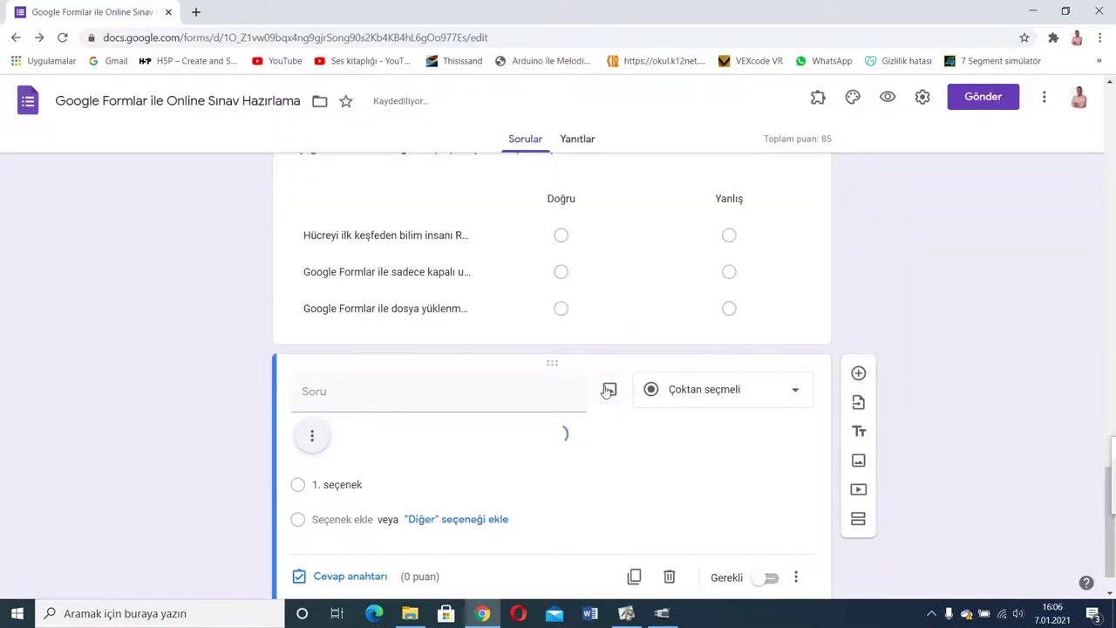
- Centre the Venn diagram image on the question card
{"action": "left_click", "coordinate": [1109, 567]}
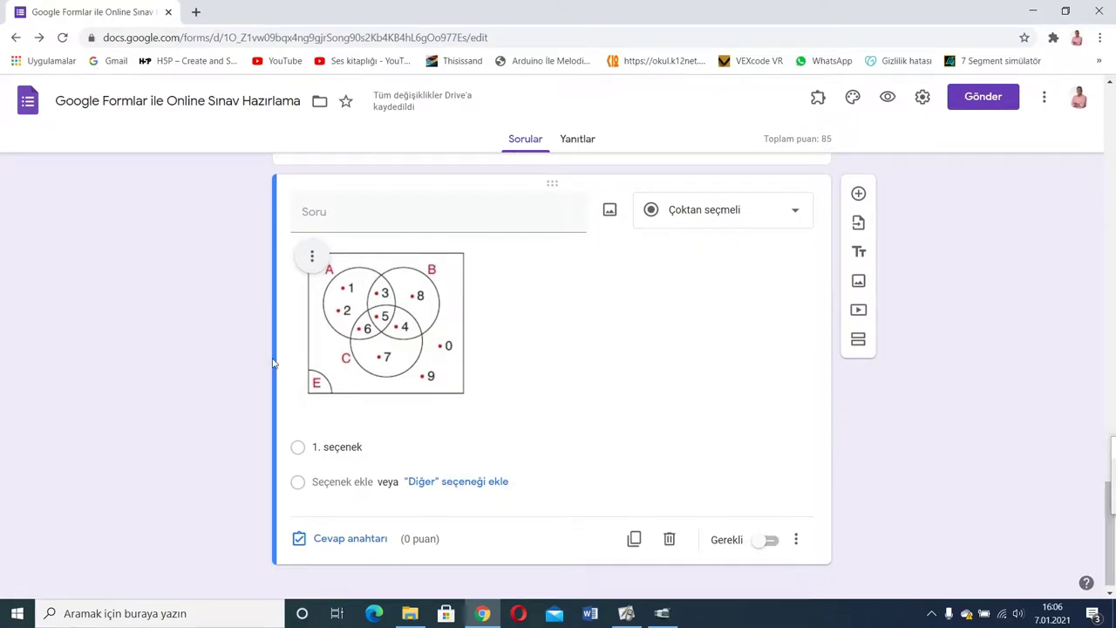
{"action": "left_click", "coordinate": [311, 255]}
{"action": "left_click", "coordinate": [255, 311]}
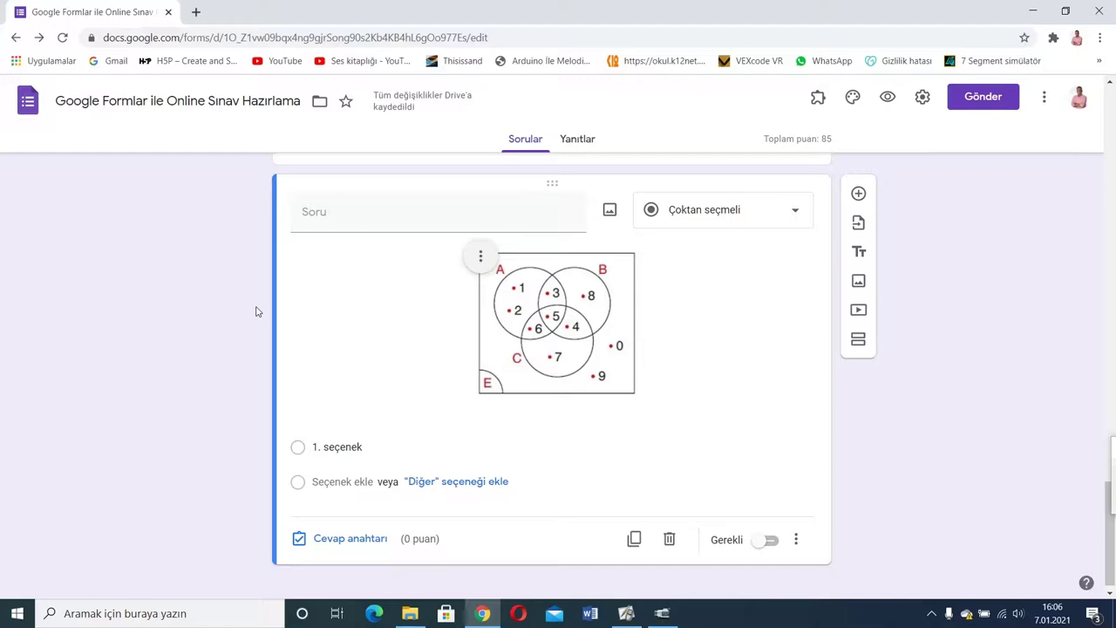
{"action": "left_click", "coordinate": [687, 211]}
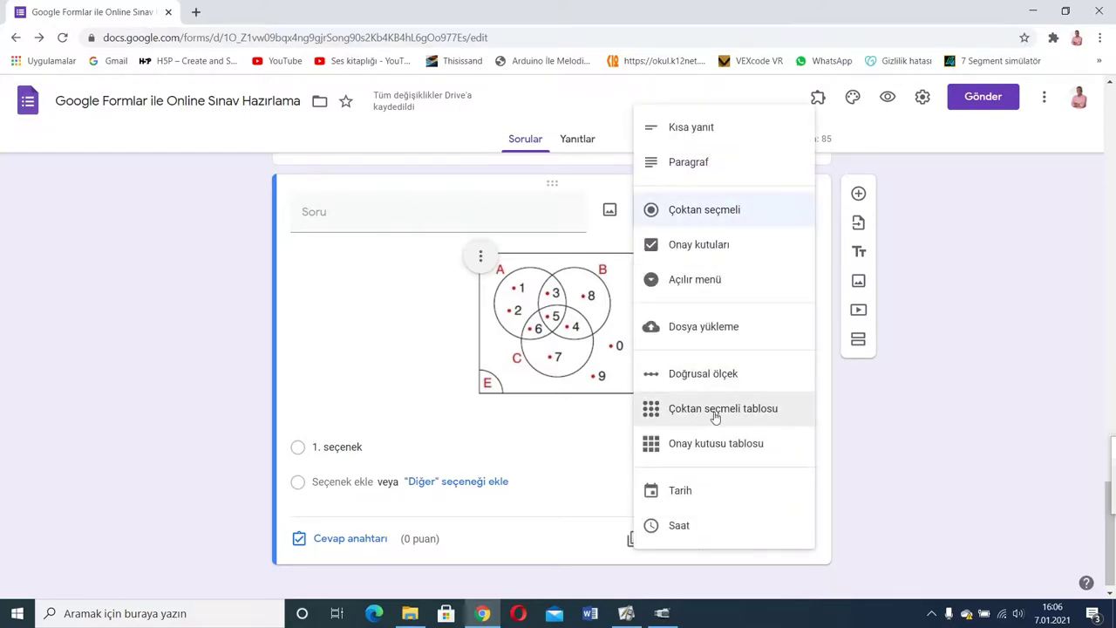
- Make it a checkbox grid titled with the two-line sets A, B, C and E question
{"action": "left_click", "coordinate": [717, 445]}
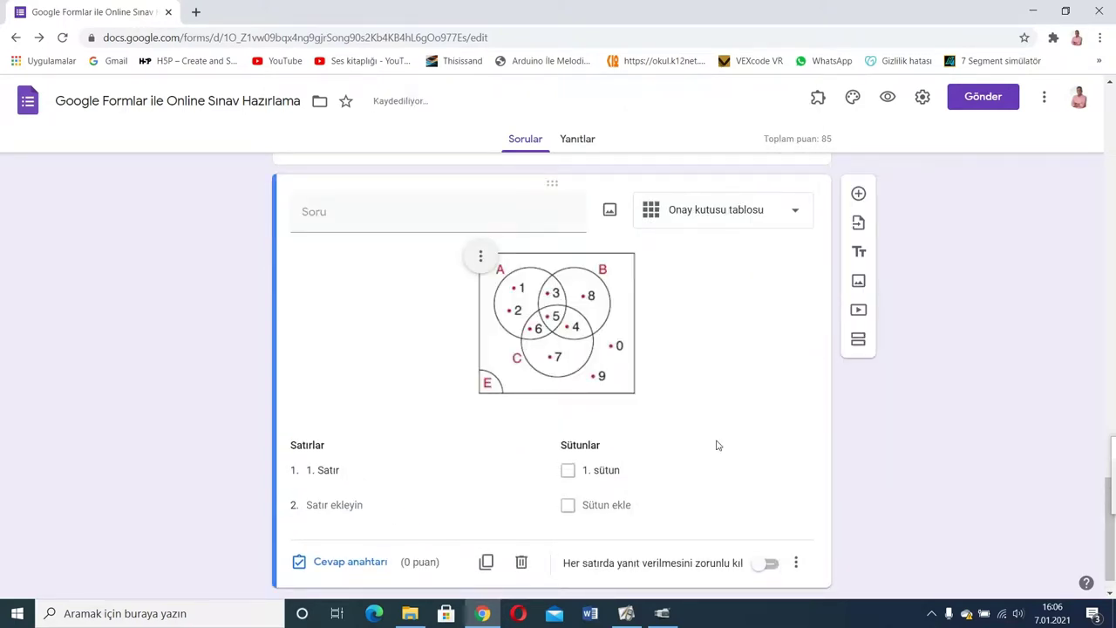
{"action": "left_click", "coordinate": [320, 210]}
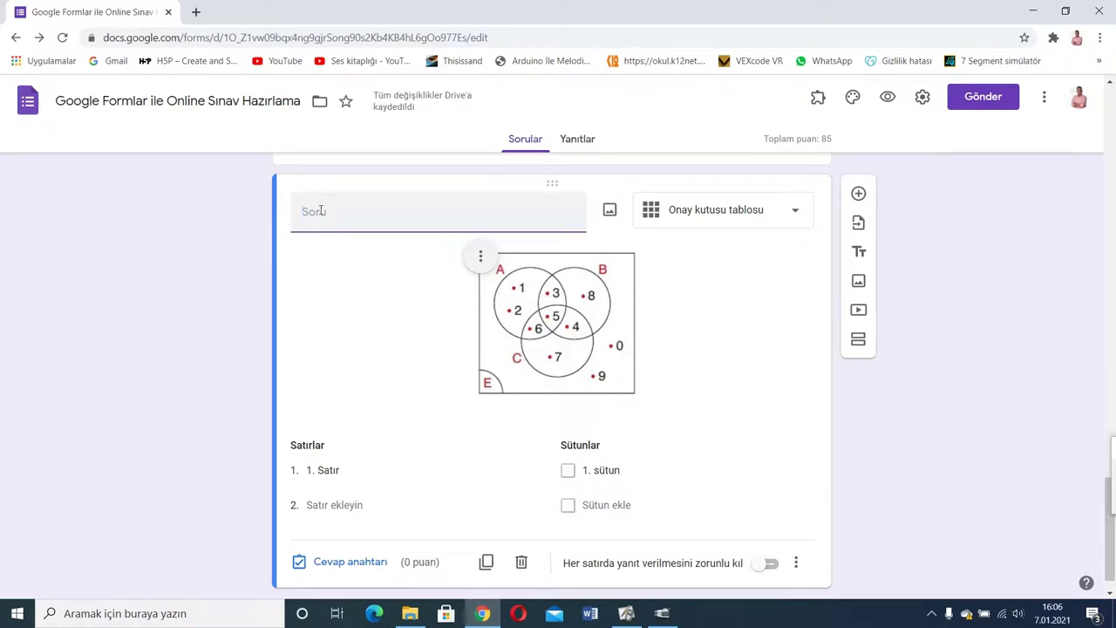
{"action": "type", "text": "Aşağıdak"}
{"action": "type", "text": "i görselde A"}
{"action": "type", "text": "."}
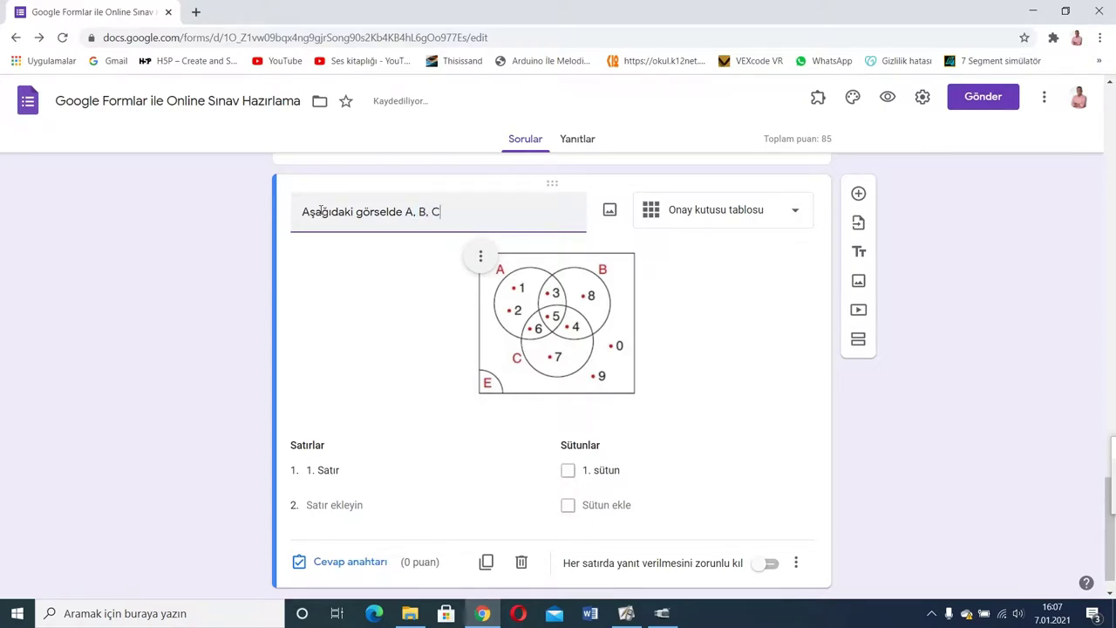
{"action": "type", "text": " B, C ve E kümeleri verilmiştir."}
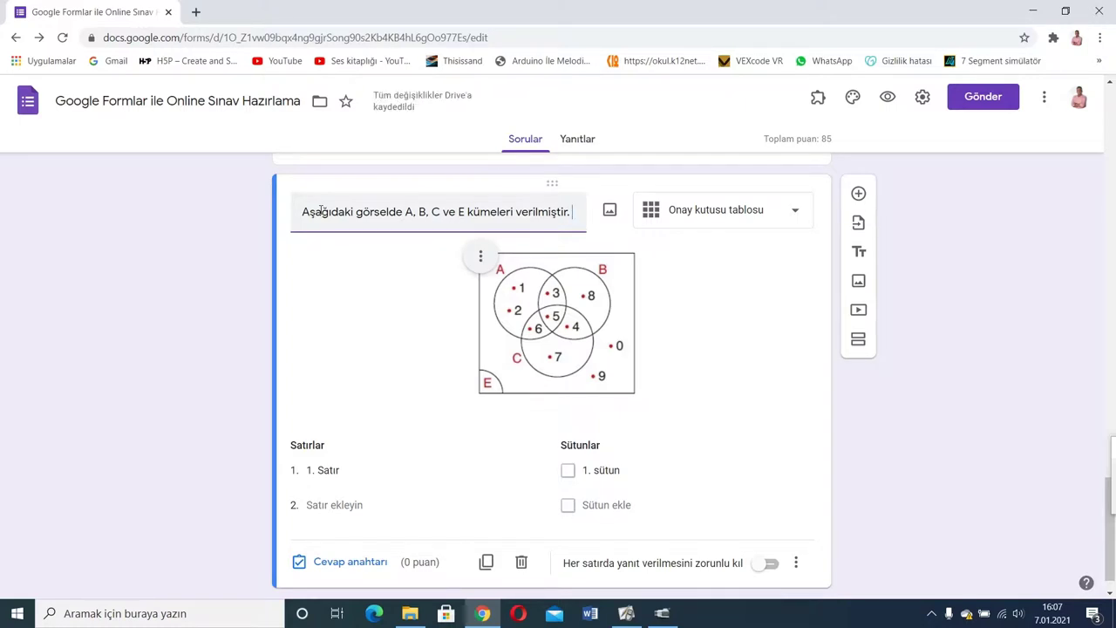
{"action": "key", "text": "Return"}
{"action": "type", "text": "Bu görsele göre hangi elemanın hangi küme veya"}
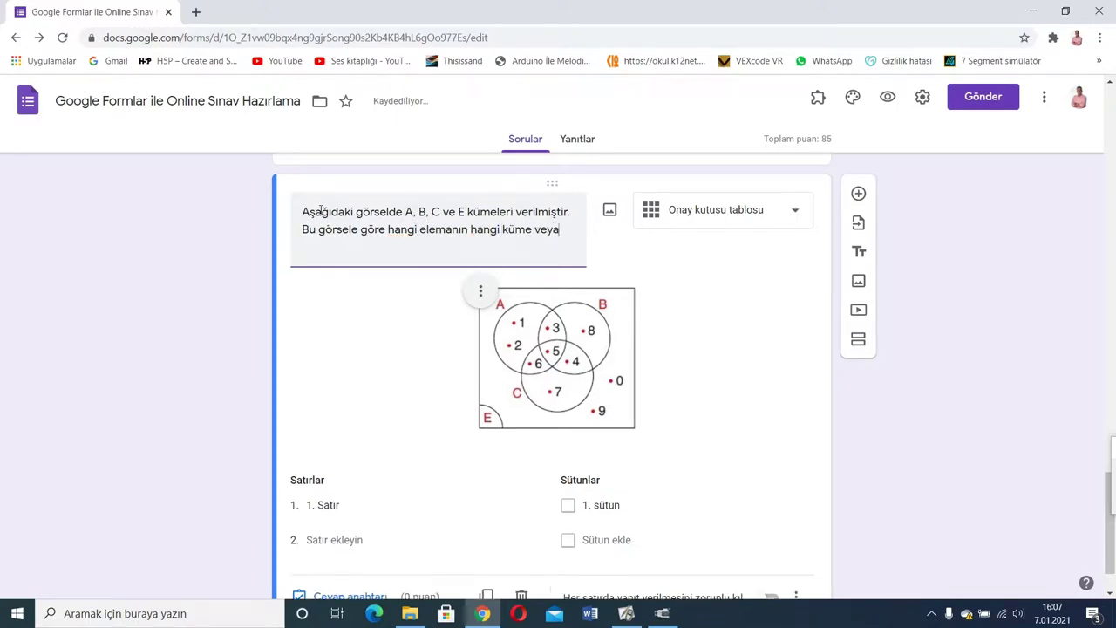
{"action": "type", "text": " kümelerde oldu"}
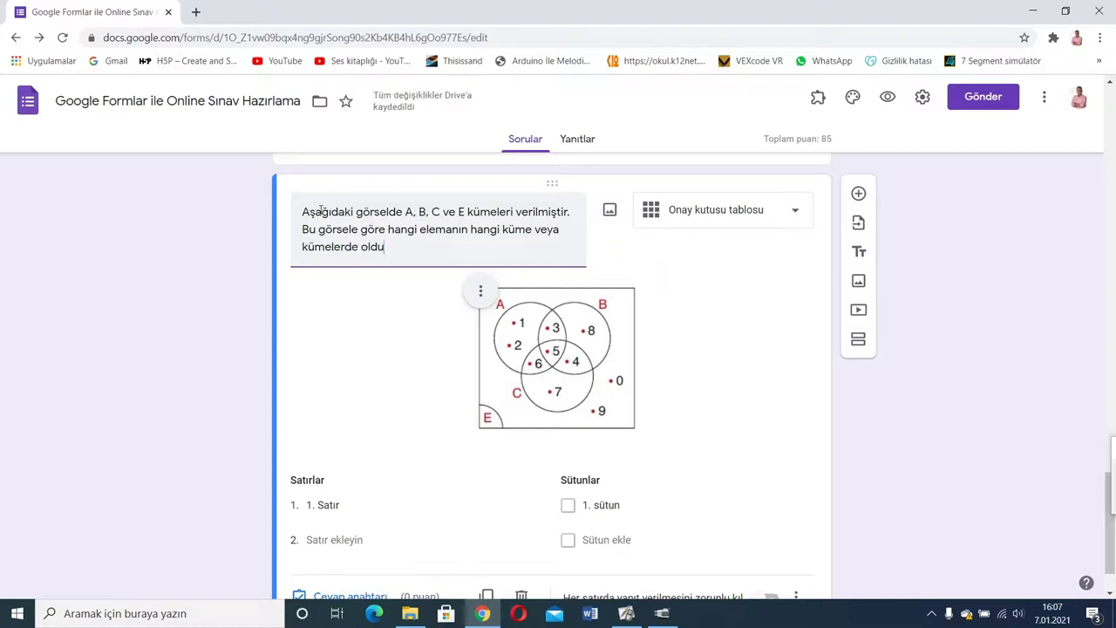
{"action": "type", "text": "ğunu belirtiniz."}
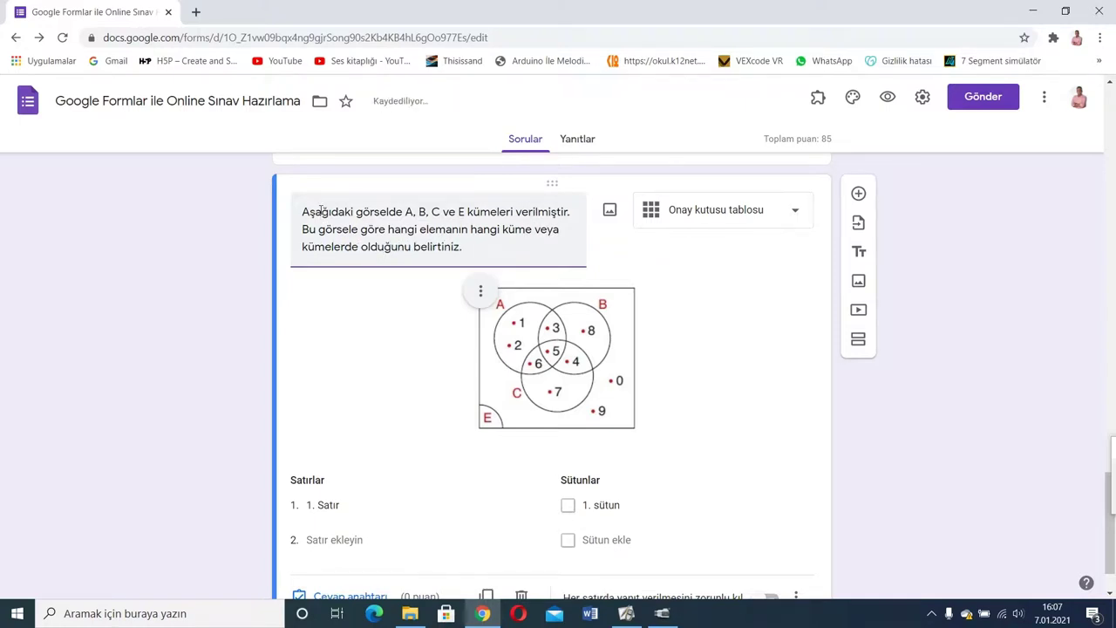
{"action": "left_click", "coordinate": [1097, 516]}
{"action": "left_click_drag", "start_coordinate": [1108, 523], "coordinate": [1107, 551]}
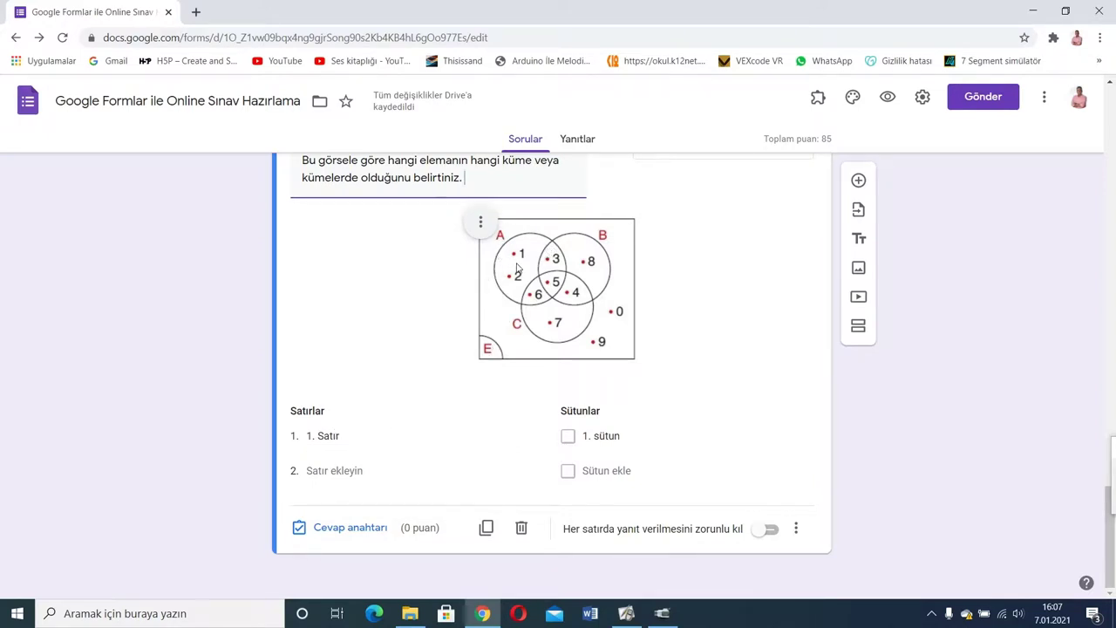
- Name the first five grid rows 1, 2, 3, 4 and 5
{"action": "left_click", "coordinate": [327, 435]}
{"action": "type", "text": "1"}
{"action": "left_click", "coordinate": [330, 470]}
{"action": "type", "text": "2"}
{"action": "left_click", "coordinate": [333, 505]}
{"action": "type", "text": "3"}
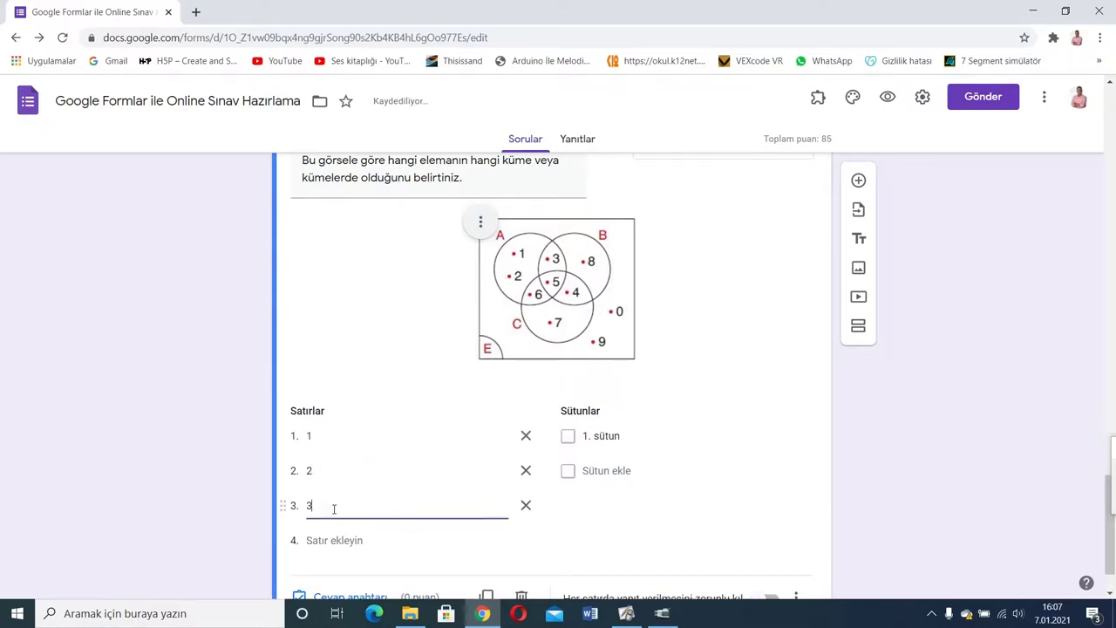
{"action": "left_click", "coordinate": [336, 541]}
{"action": "type", "text": "4"}
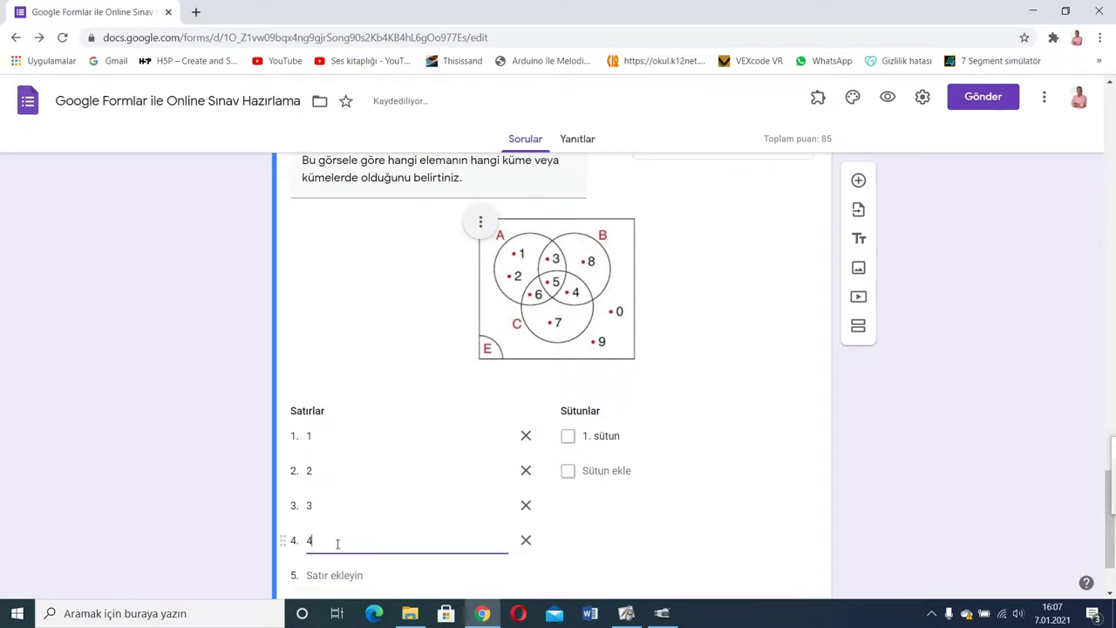
{"action": "left_click", "coordinate": [338, 575]}
{"action": "type", "text": "5"}
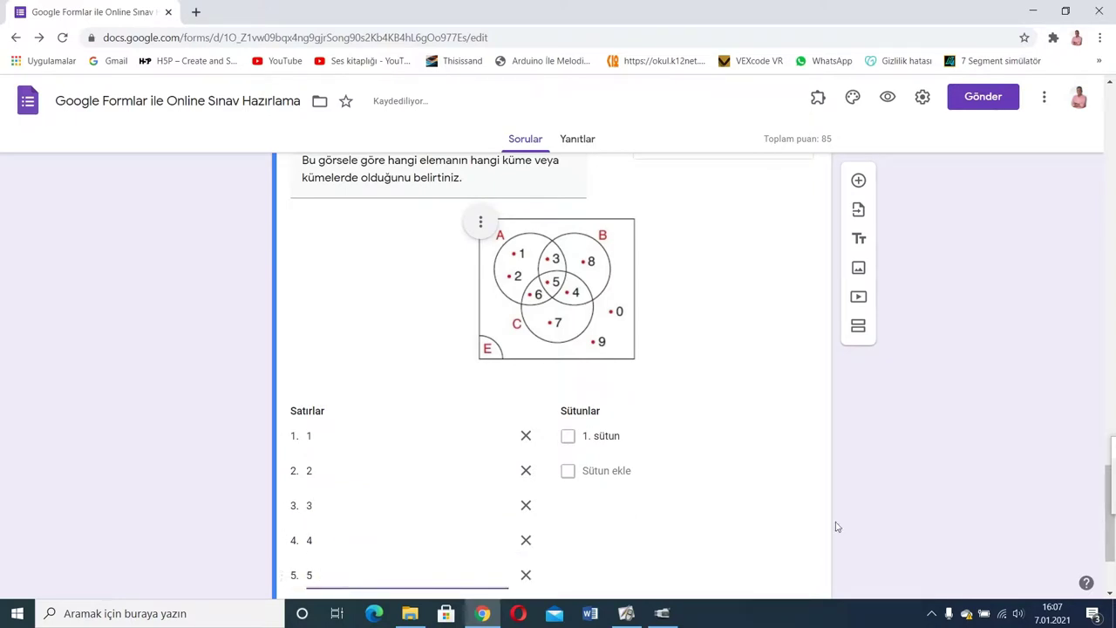
- Add grid rows 6, 7, 8, 9 and 0
{"action": "scroll", "coordinate": [1109, 524], "scroll_direction": "down", "scroll_amount": 2}
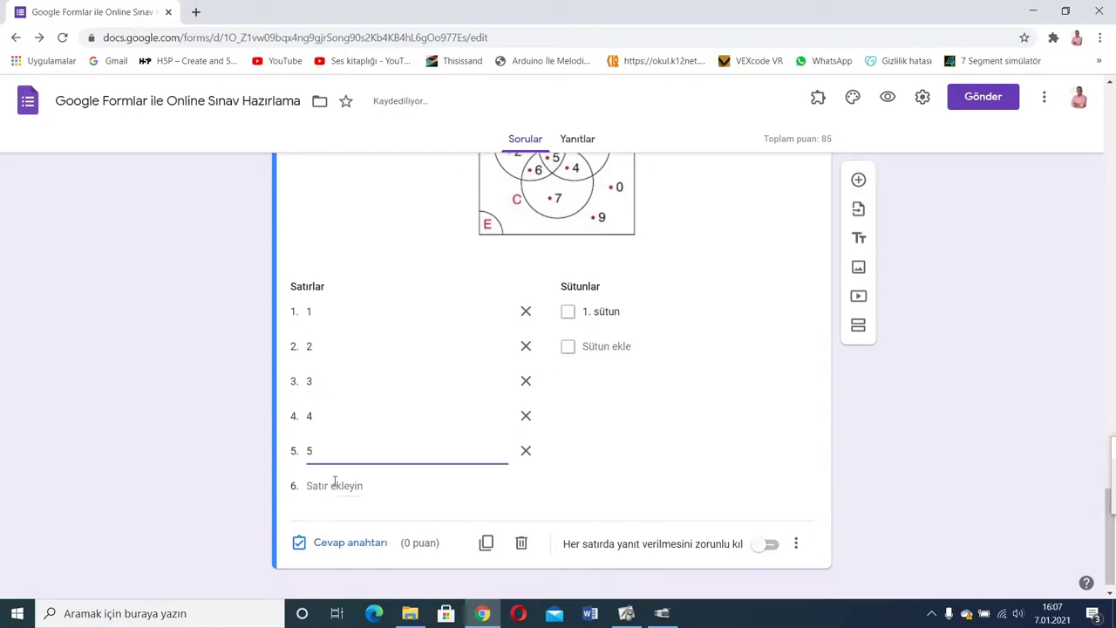
{"action": "left_click", "coordinate": [334, 485]}
{"action": "type", "text": "6"}
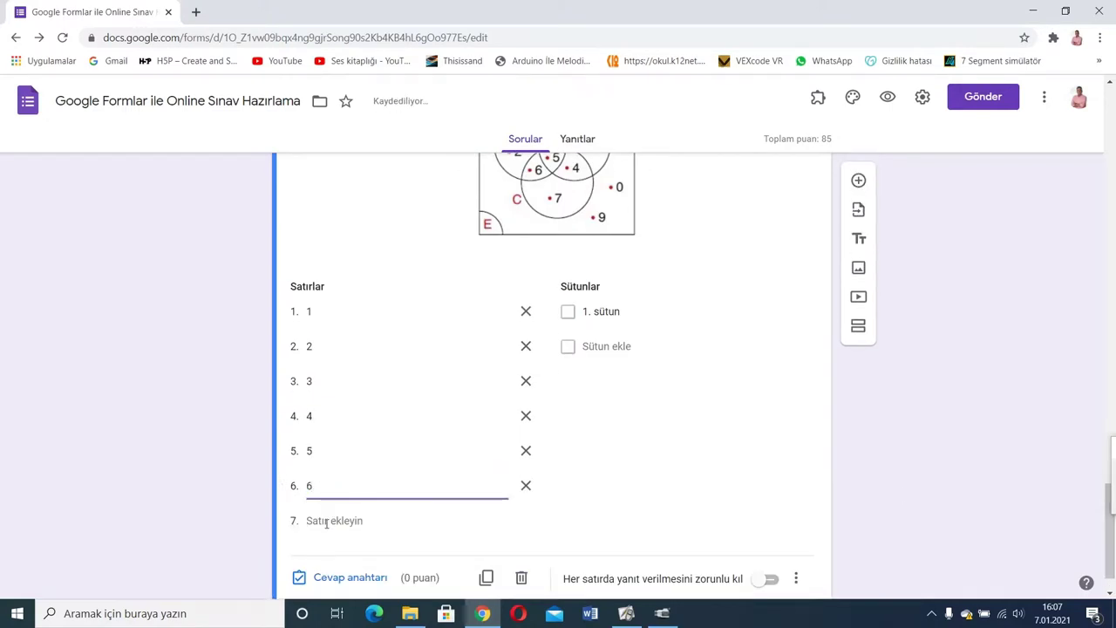
{"action": "left_click", "coordinate": [327, 520]}
{"action": "type", "text": "7"}
{"action": "left_click", "coordinate": [323, 551]}
{"action": "type", "text": "8"}
{"action": "left_click", "coordinate": [320, 588]}
{"action": "type", "text": "9"}
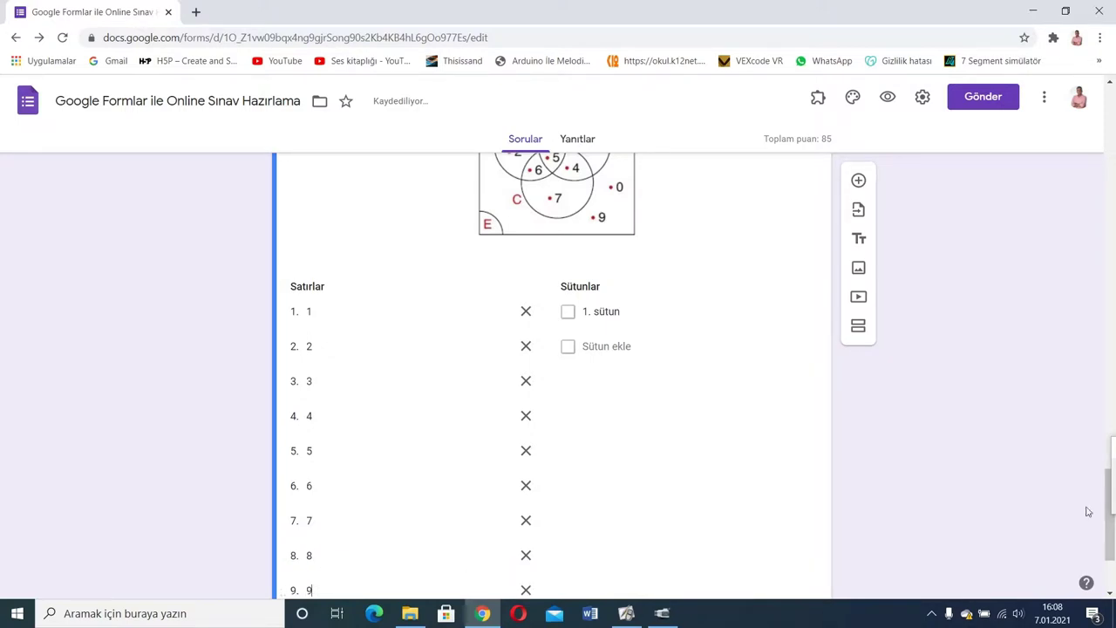
{"action": "scroll", "coordinate": [1107, 533], "scroll_direction": "down", "scroll_amount": 2}
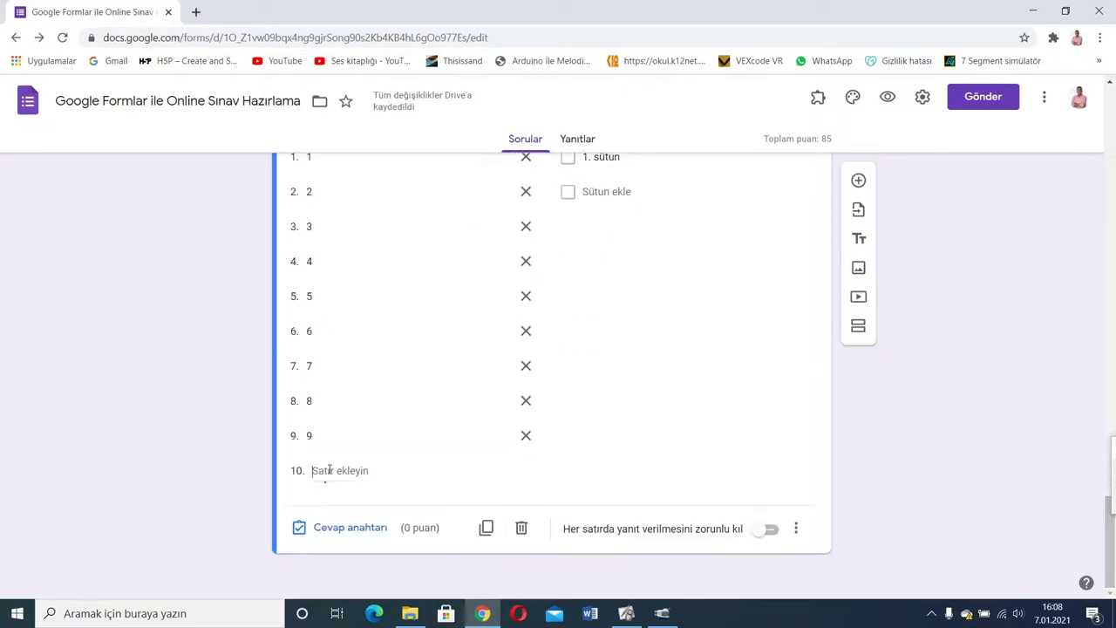
{"action": "left_click", "coordinate": [330, 470]}
{"action": "type", "text": "1"}
{"action": "key", "text": "BackSpace"}
{"action": "type", "text": "0"}
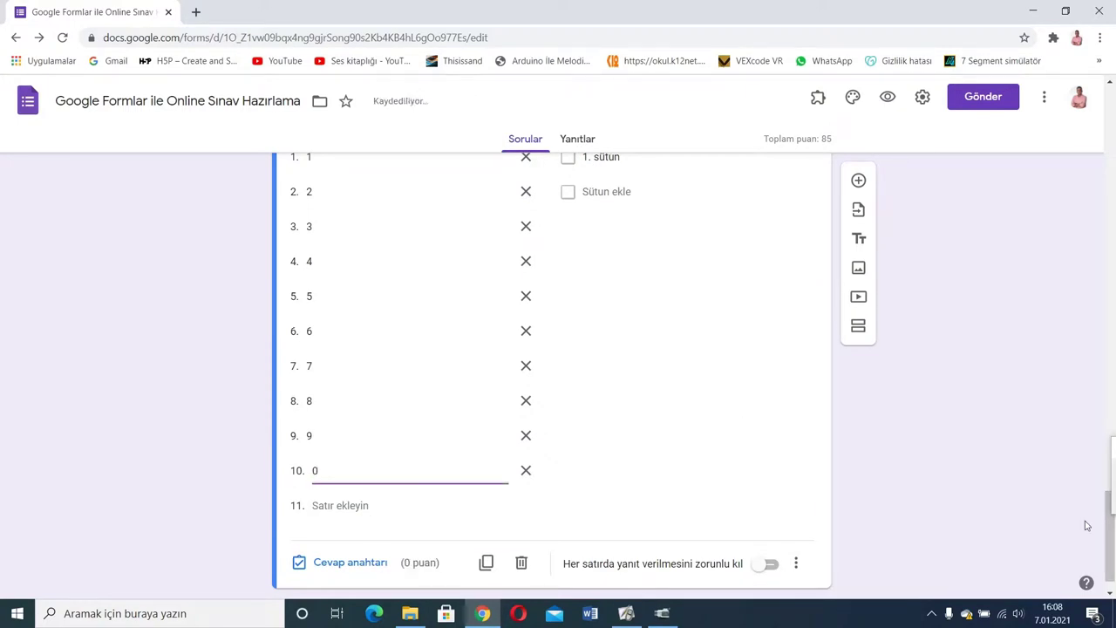
{"action": "scroll", "coordinate": [1087, 523], "scroll_direction": "up", "scroll_amount": 5}
{"action": "scroll", "coordinate": [1097, 497], "scroll_direction": "down", "scroll_amount": 2}
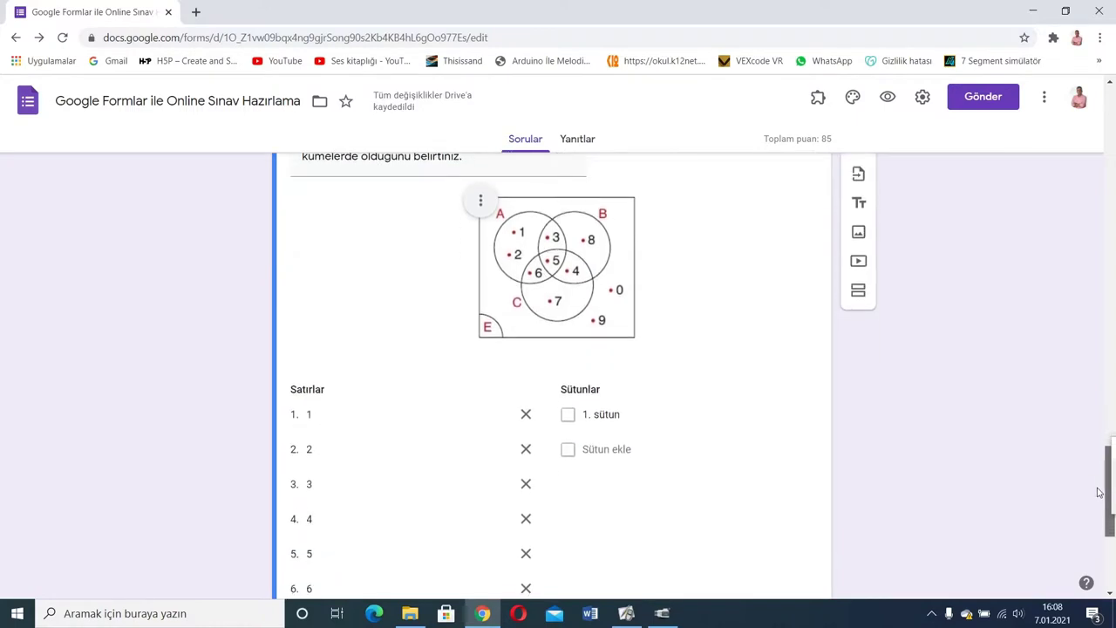
- Name the grid columns A, B, C and E
{"action": "left_click", "coordinate": [602, 415]}
{"action": "triple_click", "coordinate": [602, 415]}
{"action": "type", "text": "A"}
{"action": "left_click", "coordinate": [604, 449]}
{"action": "type", "text": "B"}
{"action": "left_click", "coordinate": [596, 484]}
{"action": "type", "text": "C"}
{"action": "left_click", "coordinate": [594, 518]}
{"action": "type", "text": "E"}
{"action": "left_click_drag", "start_coordinate": [1112, 534], "coordinate": [1112, 586]}
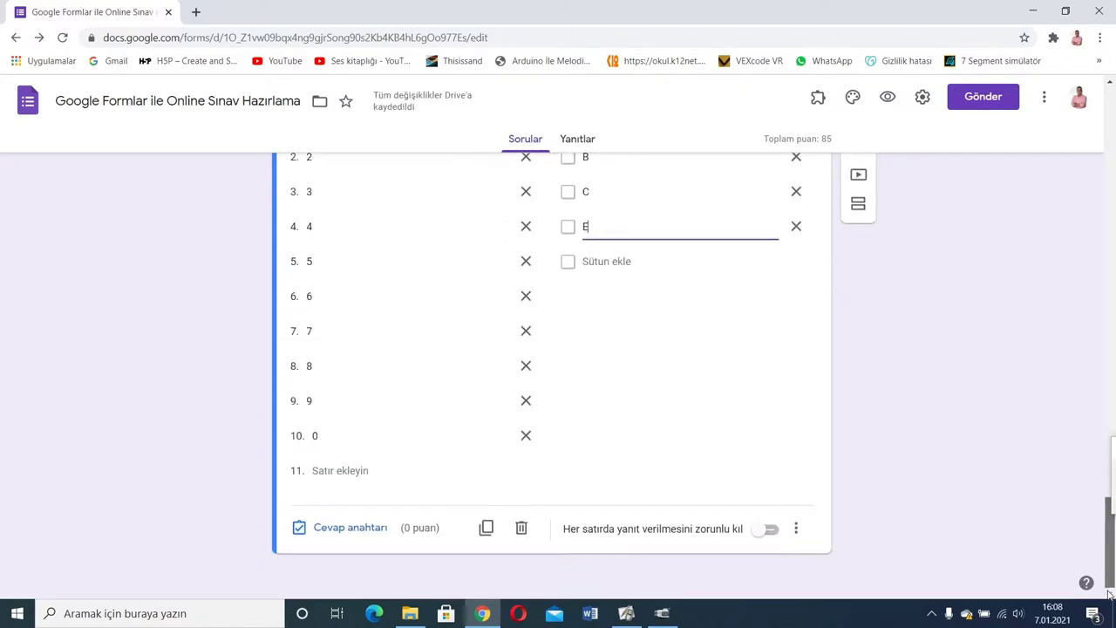
{"action": "left_click", "coordinate": [364, 526]}
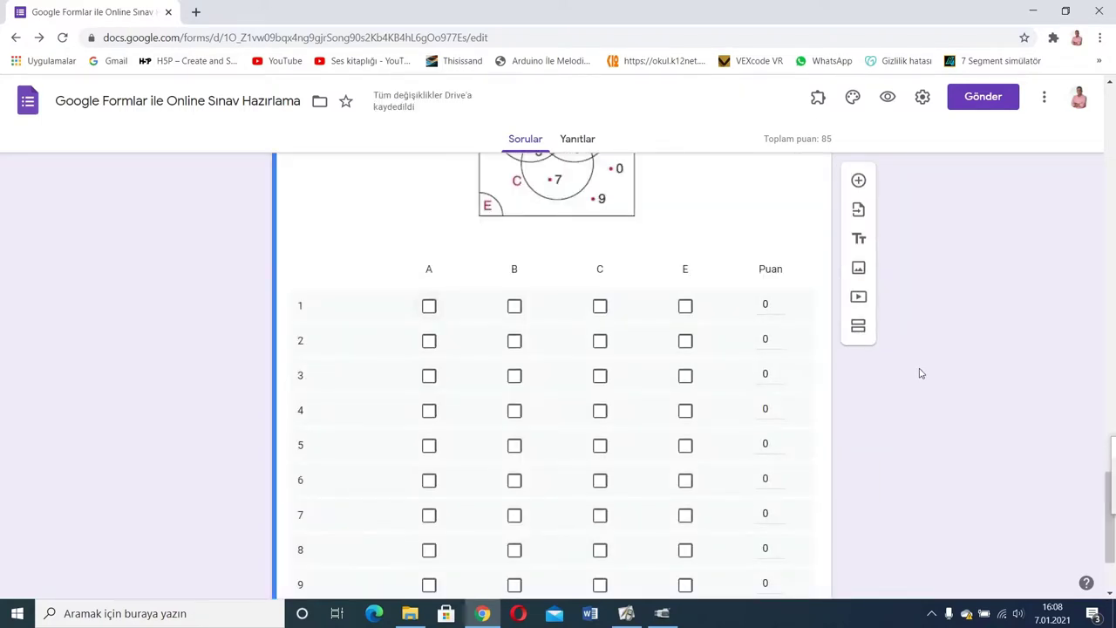
- Mark element 1 in sets A and E and edit its point value
{"action": "left_click_drag", "start_coordinate": [1106, 510], "coordinate": [1104, 486]}
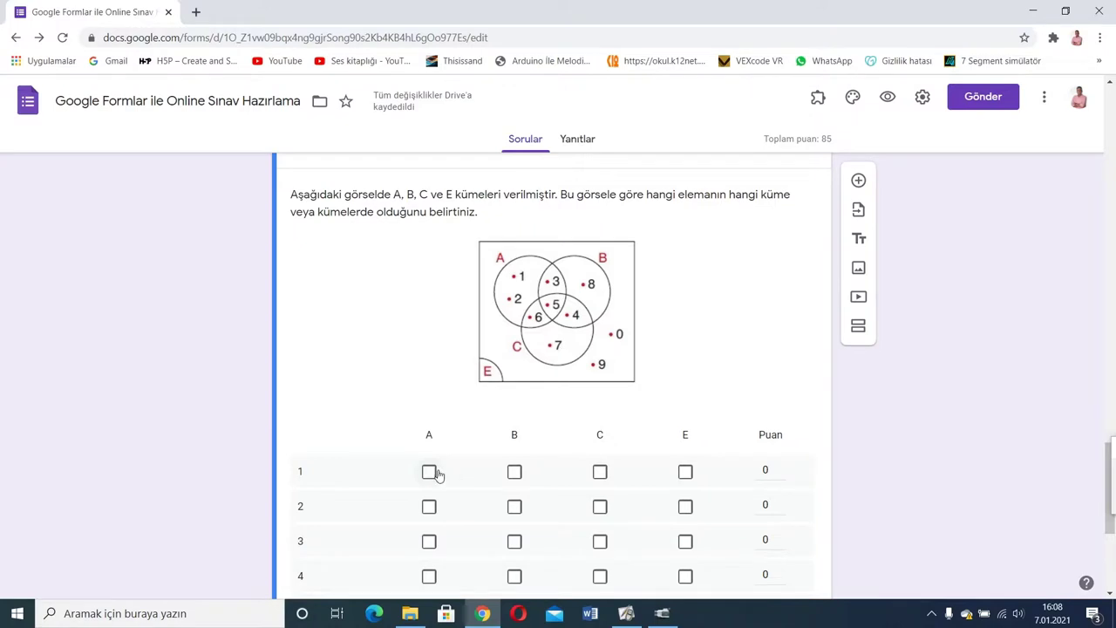
{"action": "left_click", "coordinate": [428, 473]}
{"action": "left_click", "coordinate": [686, 471]}
{"action": "left_click", "coordinate": [765, 471]}
{"action": "type", "text": "0"}
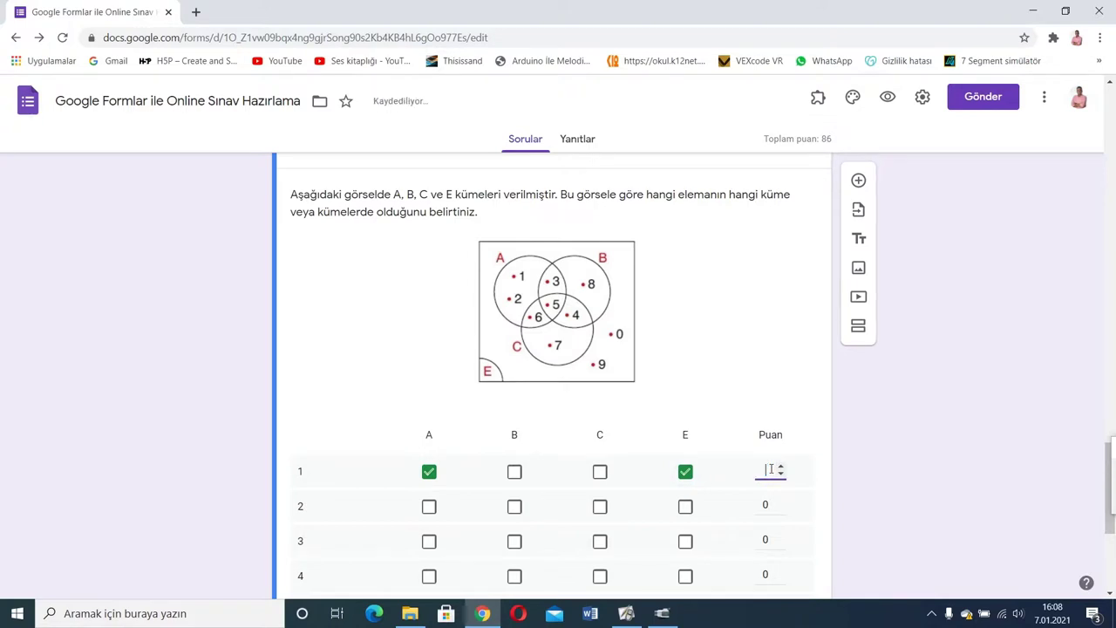
- Mark 2 in A and E and 3 in A, B and E, worth 2 and 3 points
{"action": "left_click_drag", "start_coordinate": [1112, 529], "coordinate": [1112, 543]}
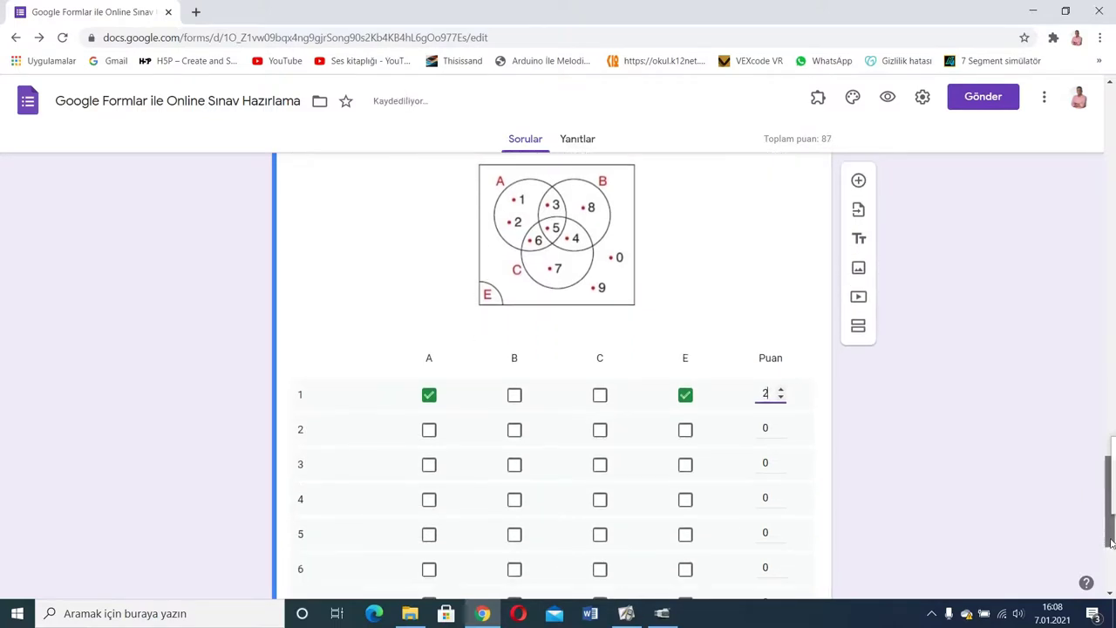
{"action": "left_click", "coordinate": [427, 430]}
{"action": "left_click", "coordinate": [685, 432]}
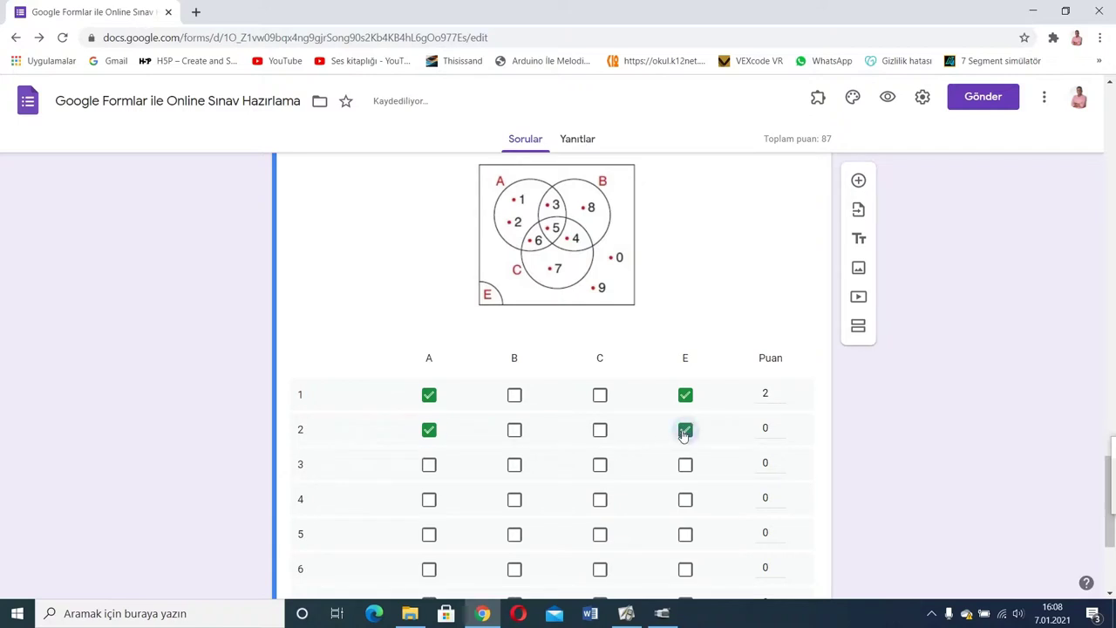
{"action": "left_click", "coordinate": [430, 465]}
{"action": "left_click", "coordinate": [514, 464]}
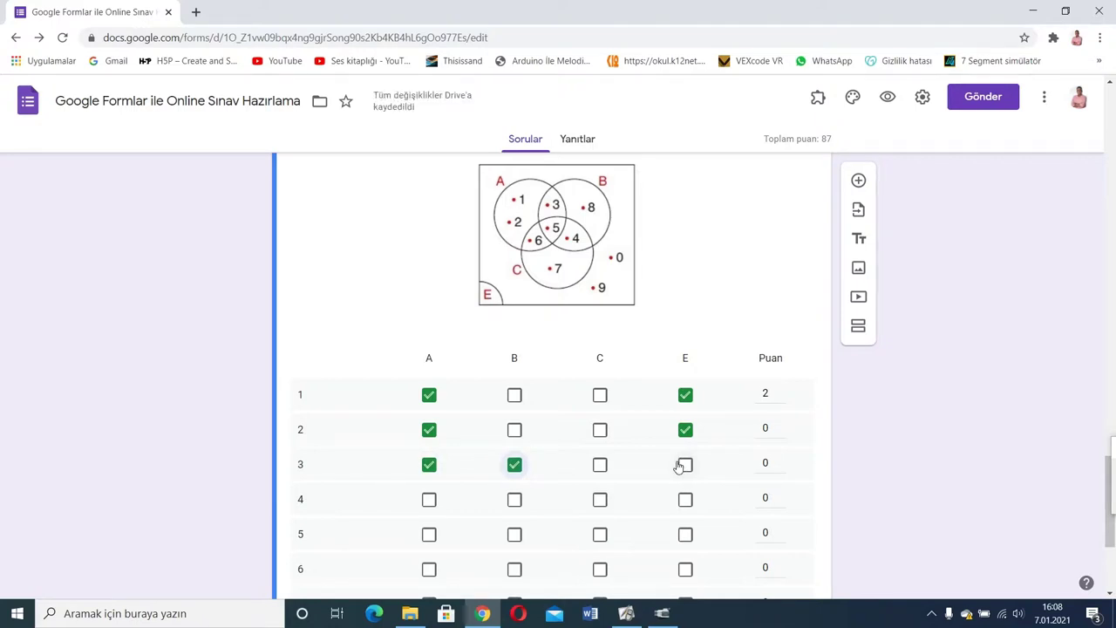
{"action": "left_click", "coordinate": [685, 466]}
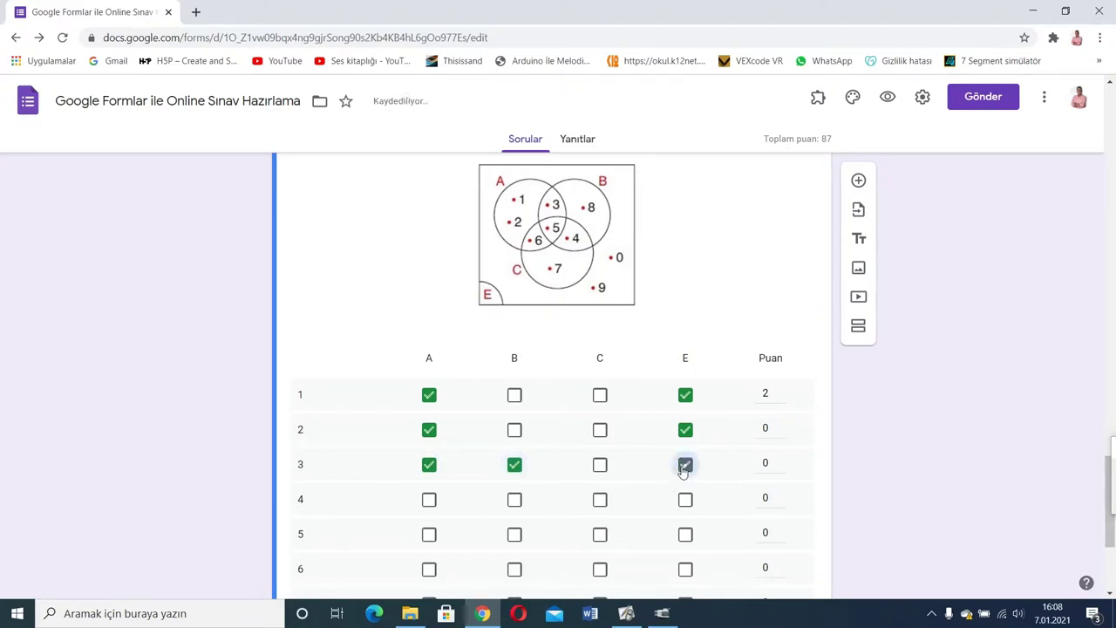
{"action": "double_click", "coordinate": [759, 428]}
{"action": "type", "text": "2"}
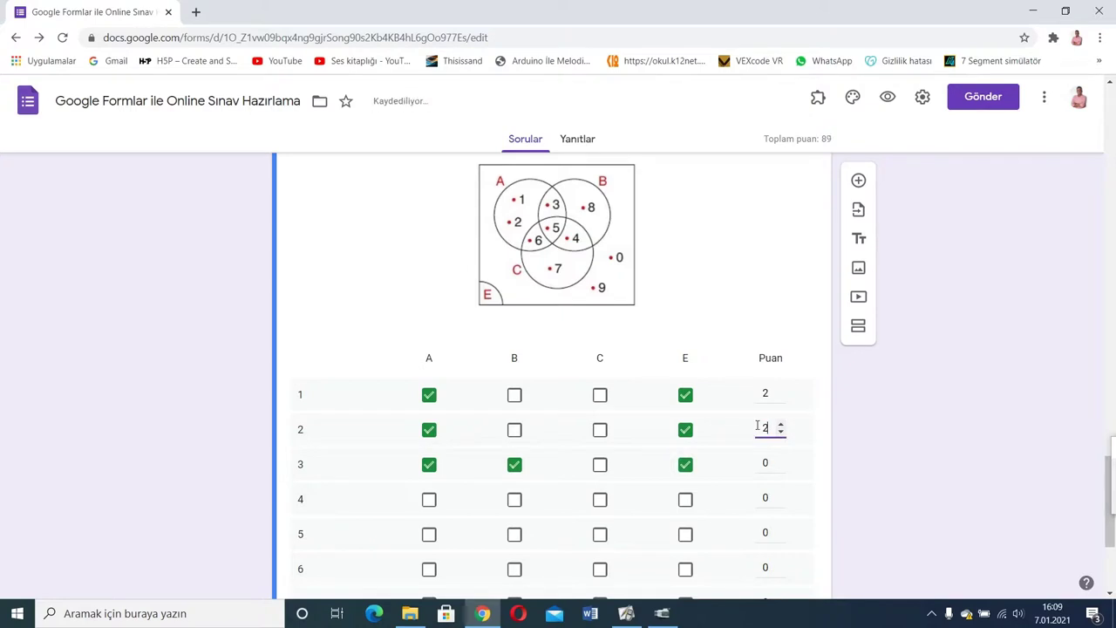
{"action": "double_click", "coordinate": [765, 461]}
{"action": "type", "text": "3"}
{"action": "left_click", "coordinate": [136, 451]}
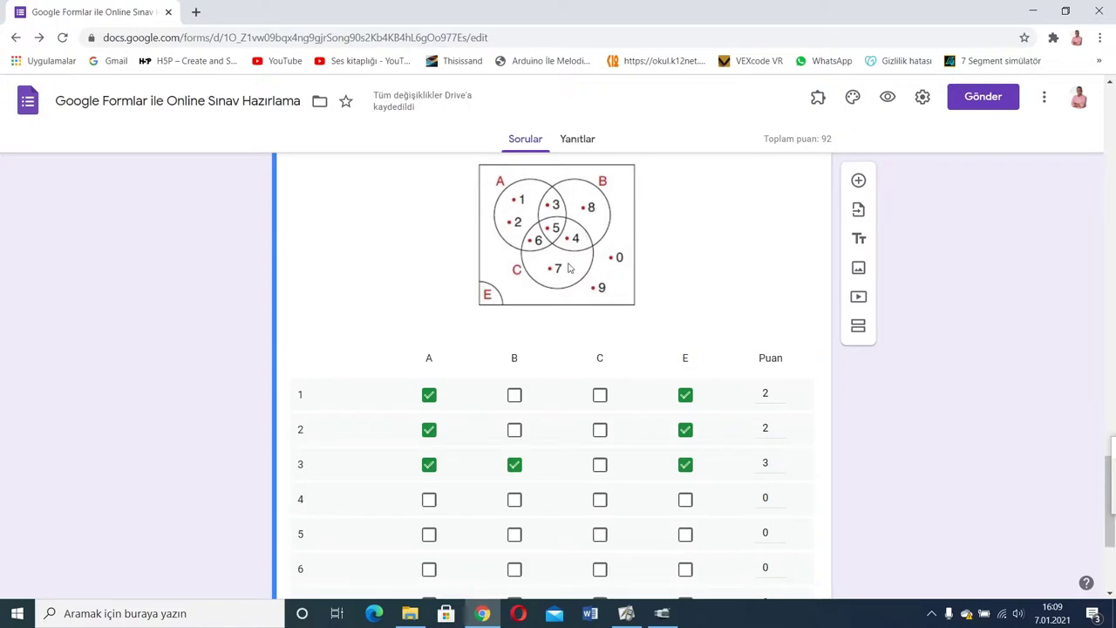
- Mark element 4 in sets B, C and E and give it 3 points
{"action": "left_click", "coordinate": [514, 500]}
{"action": "left_click", "coordinate": [599, 500]}
{"action": "left_click", "coordinate": [686, 500]}
{"action": "left_click", "coordinate": [766, 499]}
{"action": "type", "text": "3"}
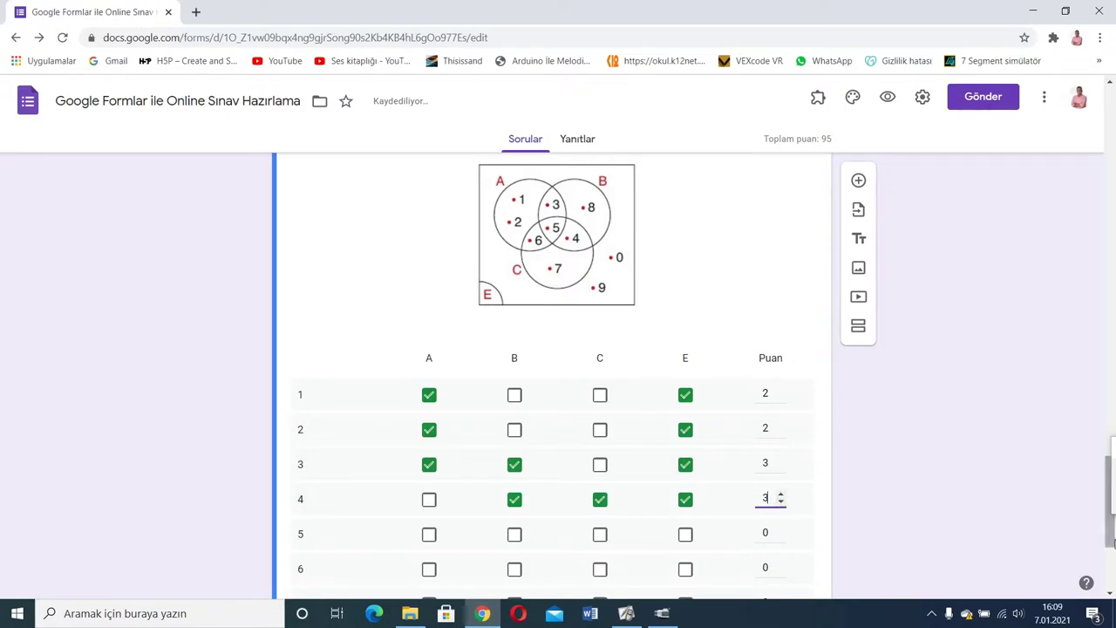
{"action": "left_click_drag", "start_coordinate": [1111, 542], "coordinate": [1110, 549]}
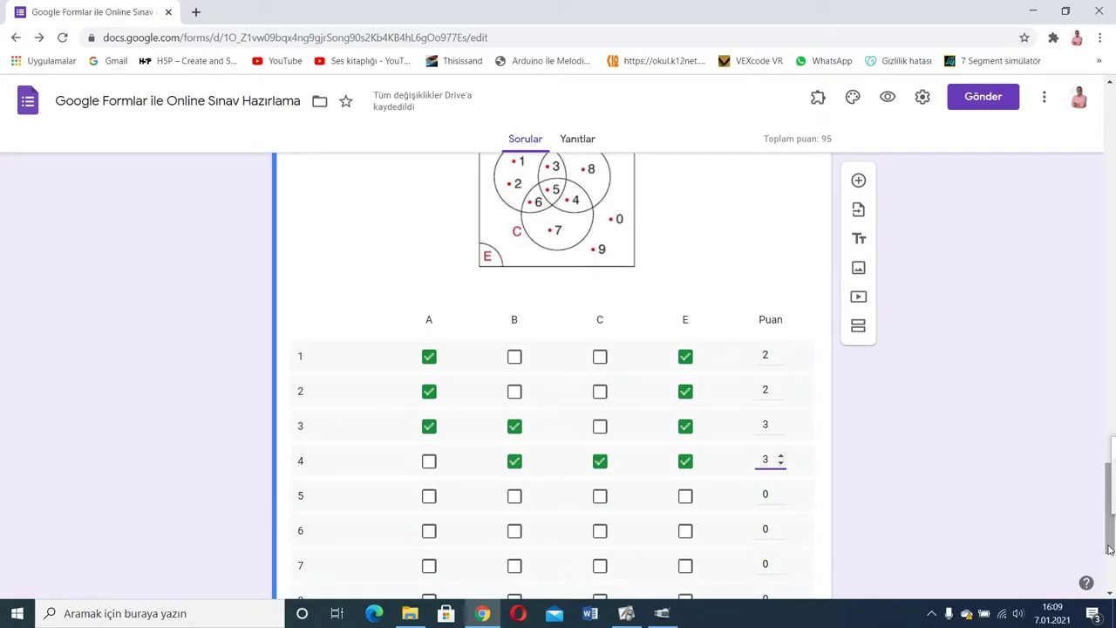
{"action": "left_click", "coordinate": [191, 409]}
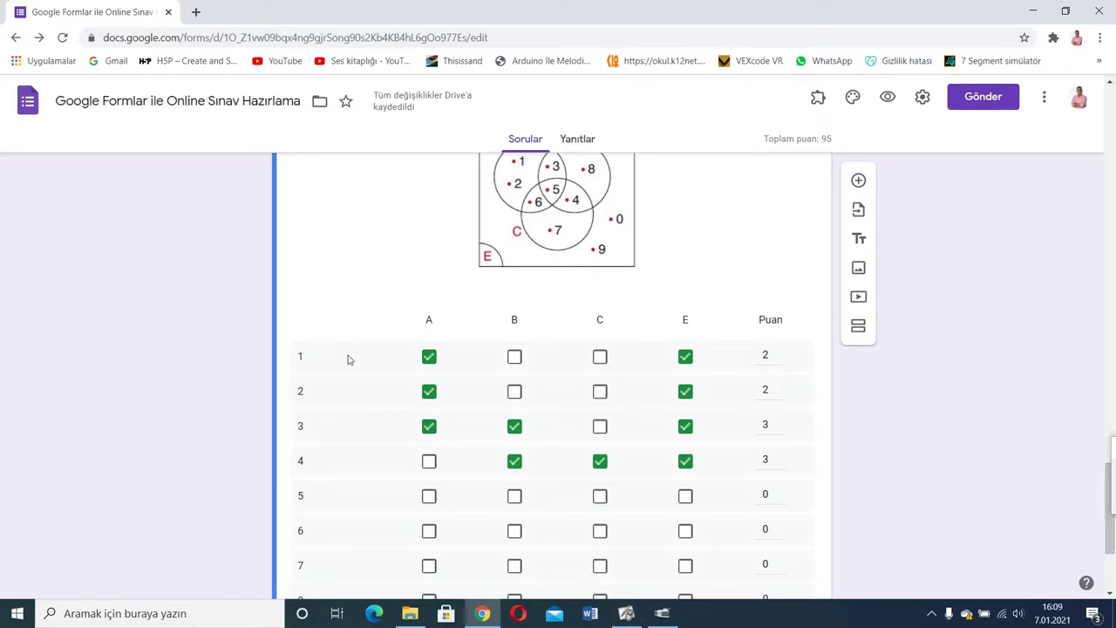
- Mark element 5 in all four sets A, B, C and E and select its points
{"action": "left_click", "coordinate": [428, 495]}
{"action": "left_click", "coordinate": [514, 495]}
{"action": "left_click", "coordinate": [598, 497]}
{"action": "left_click", "coordinate": [685, 495]}
{"action": "double_click", "coordinate": [765, 494]}
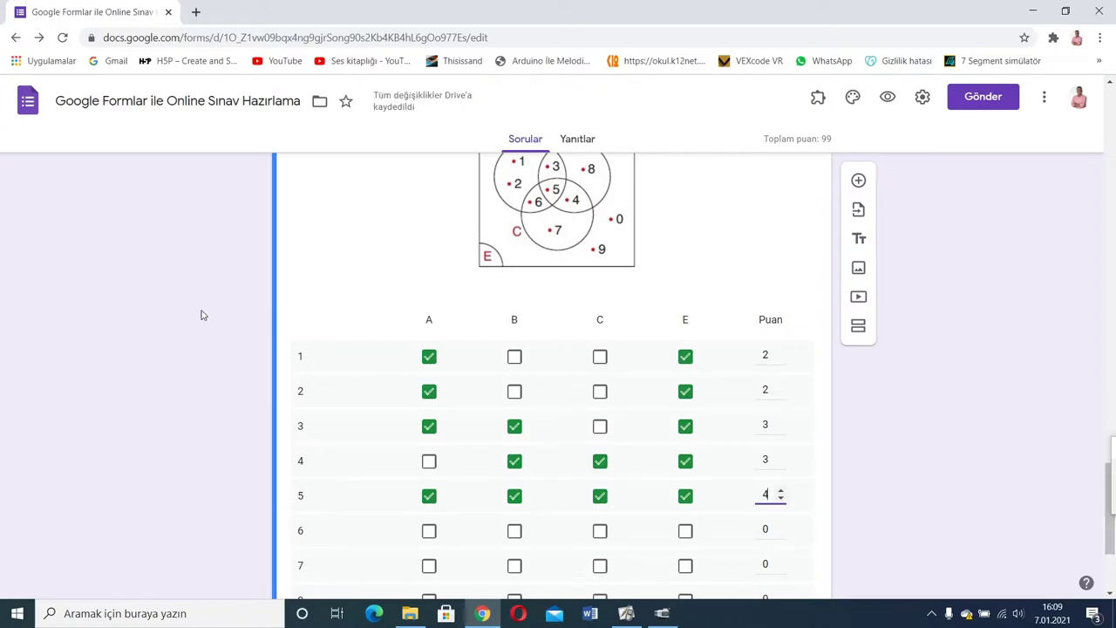
{"action": "left_click", "coordinate": [213, 387]}
- Mark 6 in A, C, E; 7 in C, E; 8 in B, E; 9 and 0 in E
{"action": "left_click", "coordinate": [429, 531]}
{"action": "left_click", "coordinate": [600, 530]}
{"action": "left_click", "coordinate": [685, 530]}
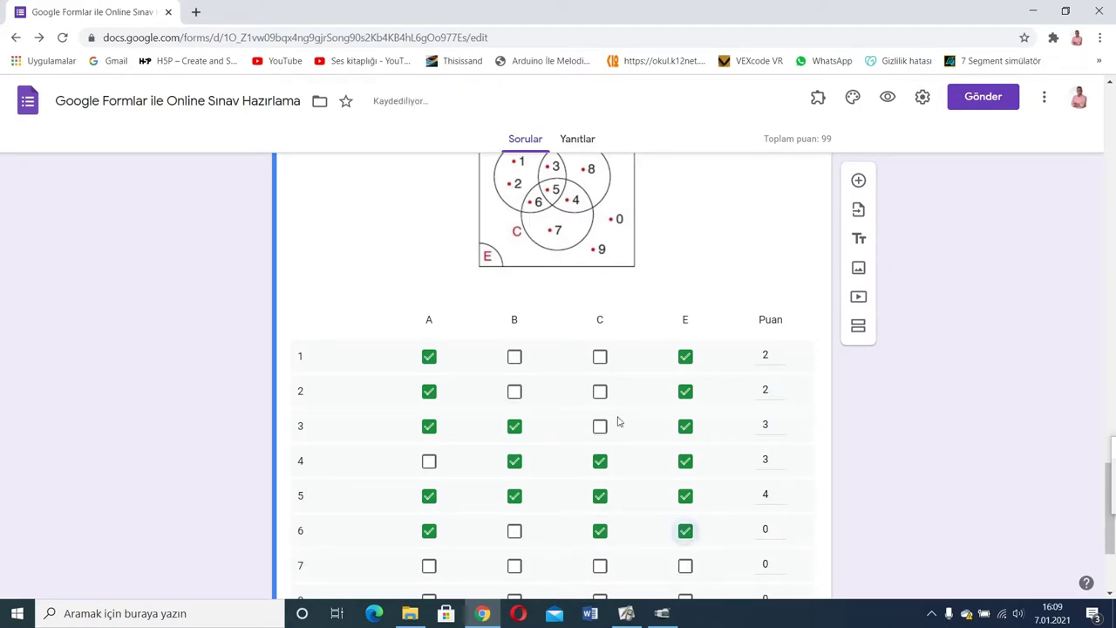
{"action": "left_click", "coordinate": [600, 566]}
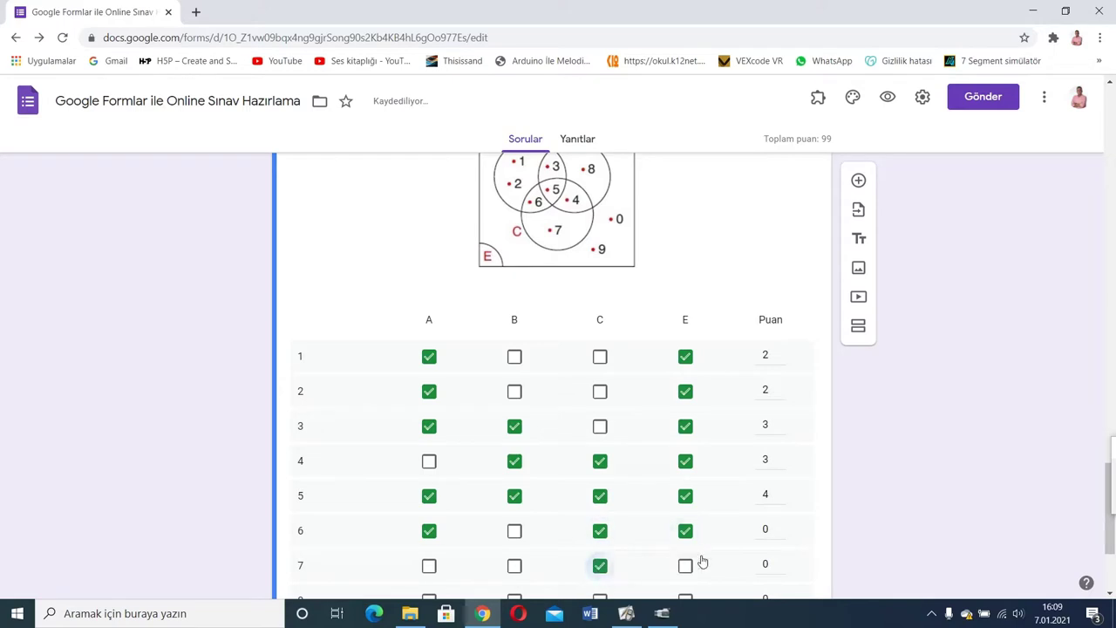
{"action": "left_click", "coordinate": [685, 567]}
{"action": "left_click_drag", "start_coordinate": [1108, 523], "coordinate": [1108, 580]}
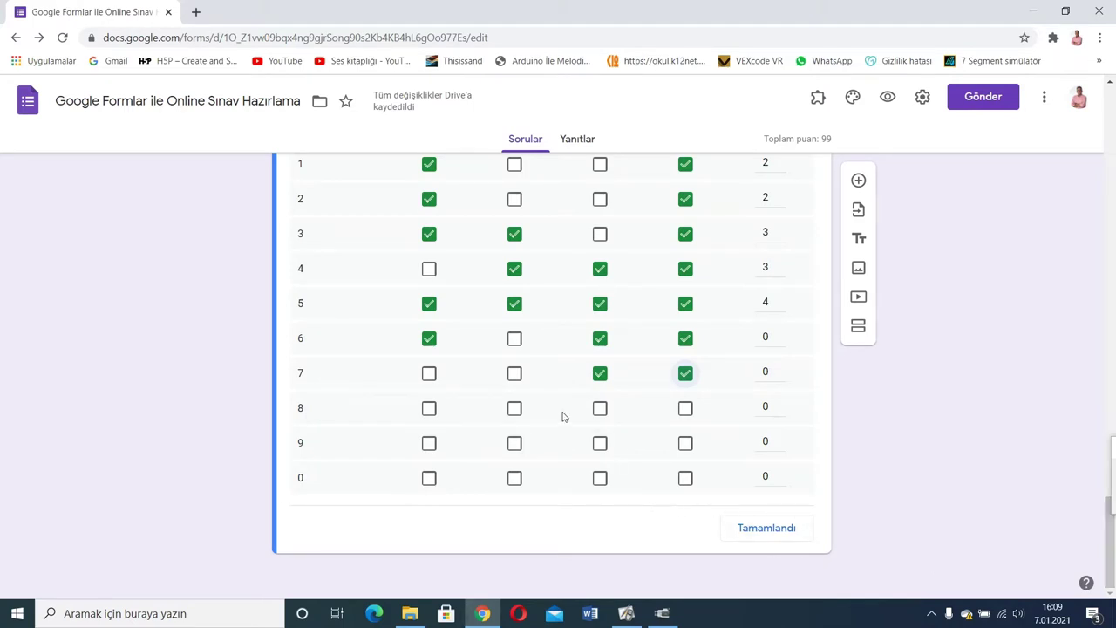
{"action": "left_click", "coordinate": [516, 412]}
{"action": "left_click", "coordinate": [682, 414]}
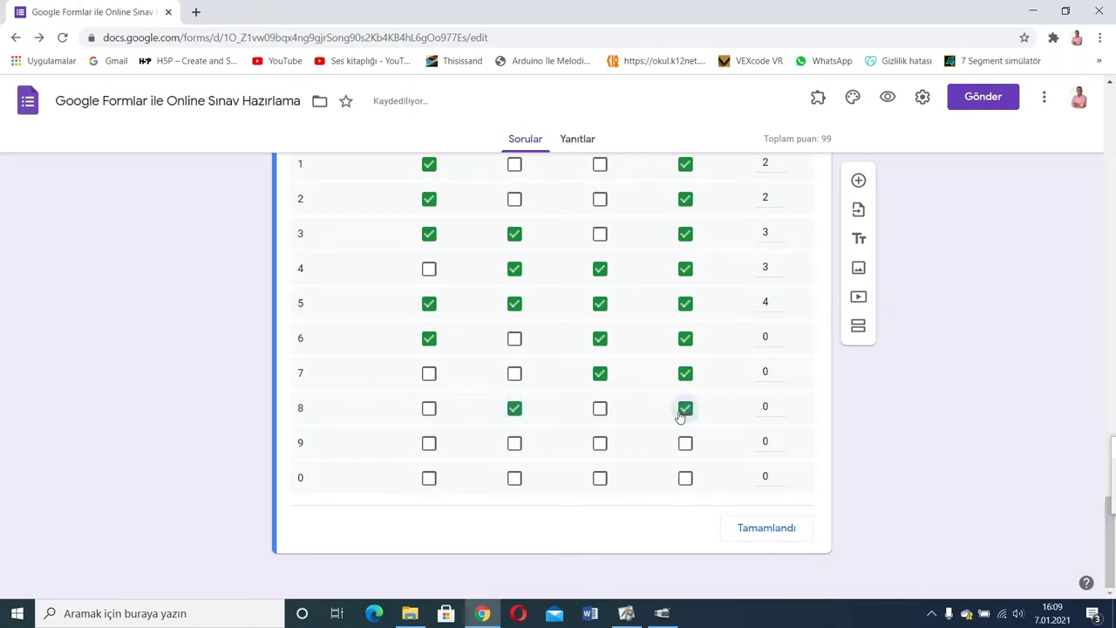
{"action": "left_click", "coordinate": [687, 446]}
{"action": "left_click", "coordinate": [686, 481]}
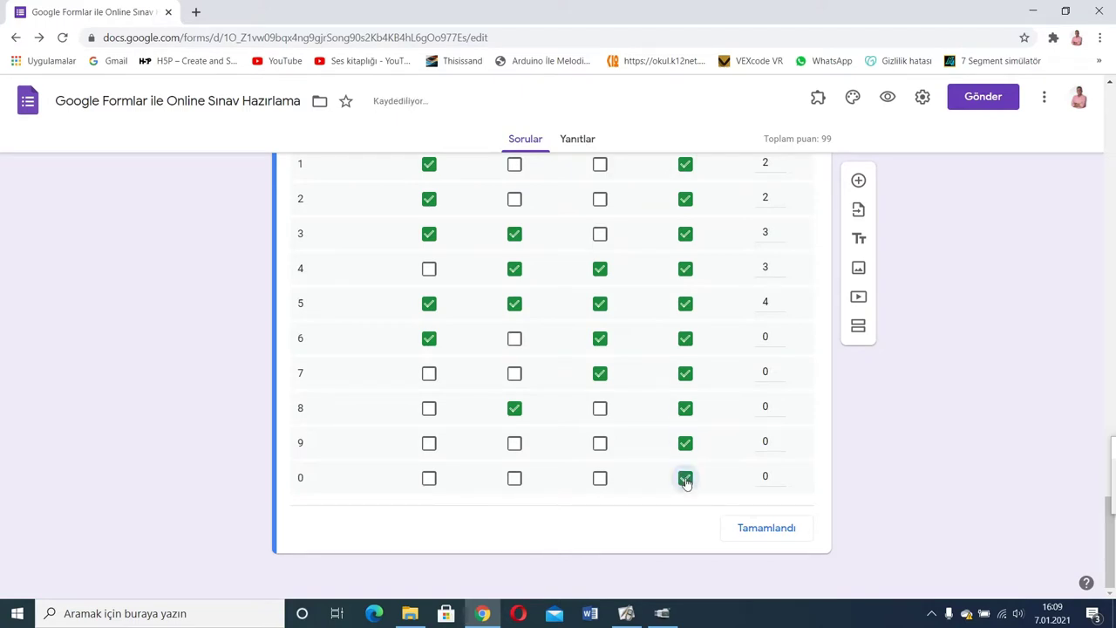
- Set points for rows 6–9 to 3, 2, 2 and 1, then select row 0's points
{"action": "left_click", "coordinate": [766, 337]}
{"action": "double_click", "coordinate": [767, 337]}
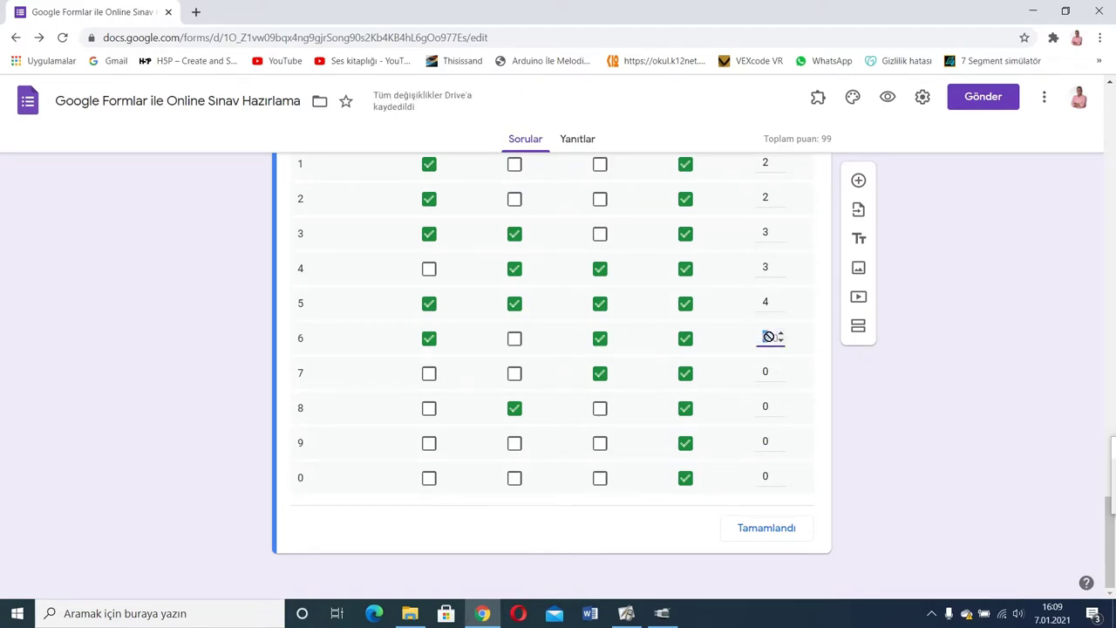
{"action": "type", "text": "3"}
{"action": "left_click", "coordinate": [766, 372]}
{"action": "double_click", "coordinate": [767, 372]}
{"action": "type", "text": "2"}
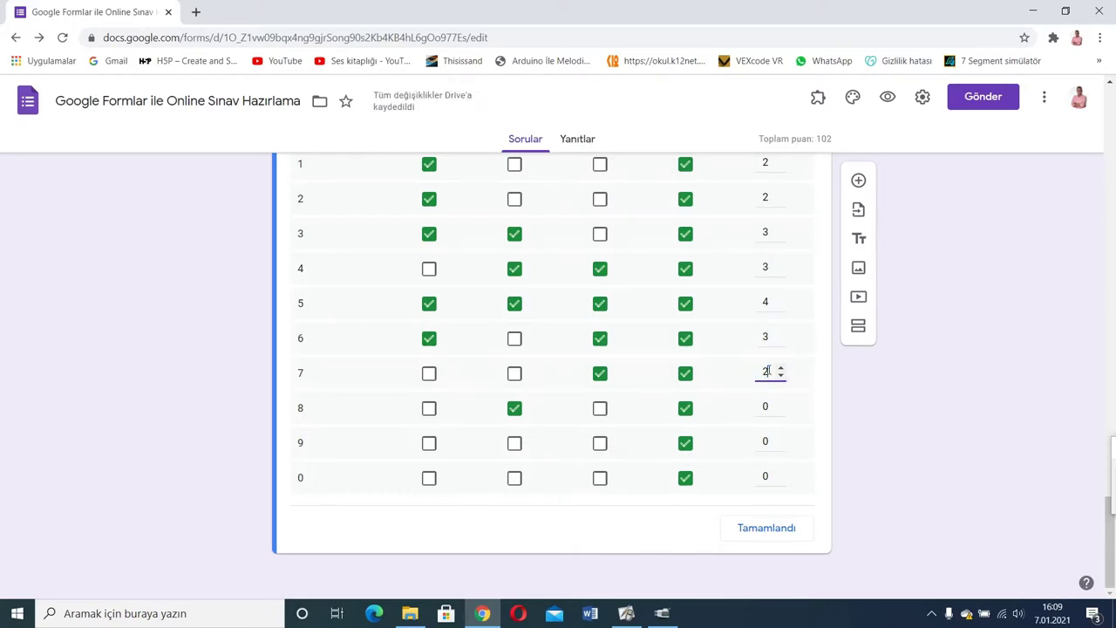
{"action": "double_click", "coordinate": [761, 405]}
{"action": "type", "text": "2"}
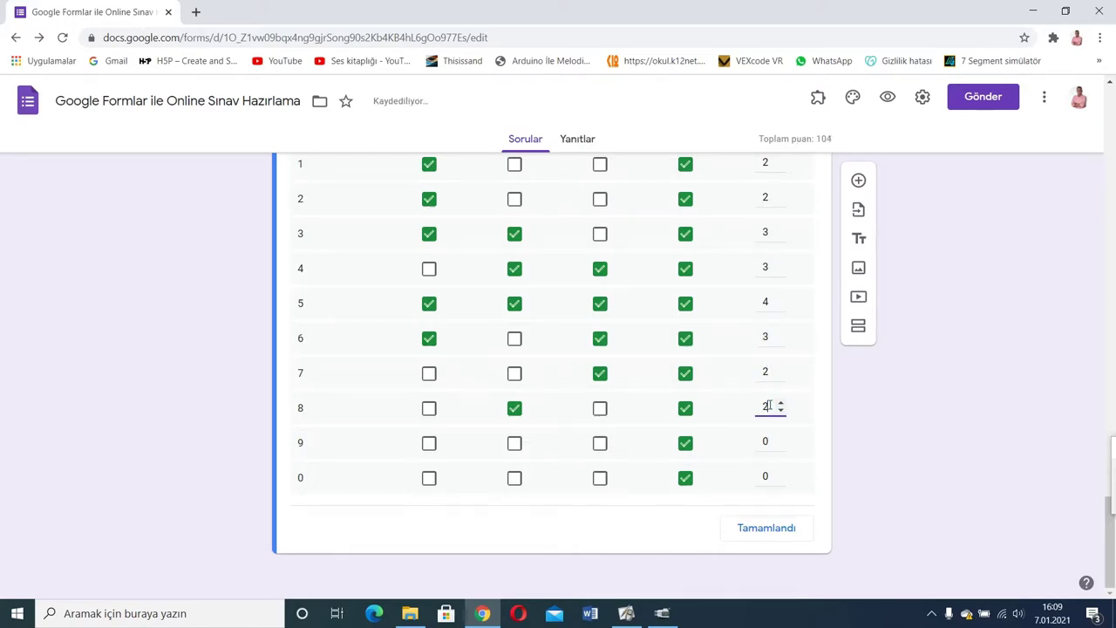
{"action": "double_click", "coordinate": [764, 442]}
{"action": "type", "text": "1"}
{"action": "double_click", "coordinate": [764, 475]}
- Enter 1 as the point value and save the answer key
{"action": "type", "text": "1"}
{"action": "left_click", "coordinate": [752, 530]}
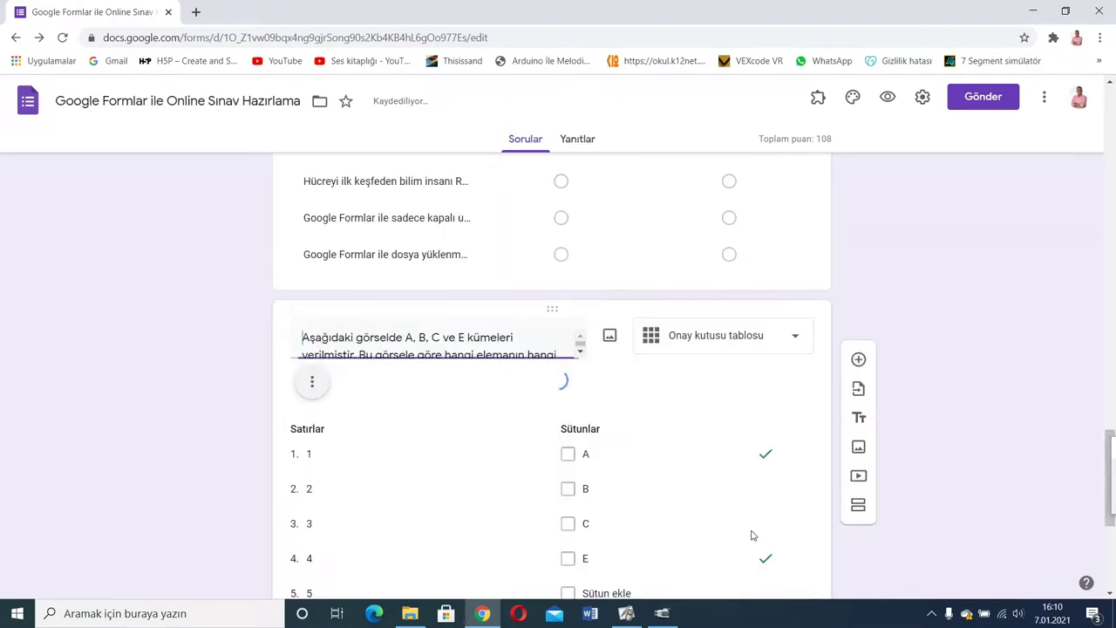
{"action": "left_click_drag", "start_coordinate": [1109, 436], "coordinate": [1106, 567]}
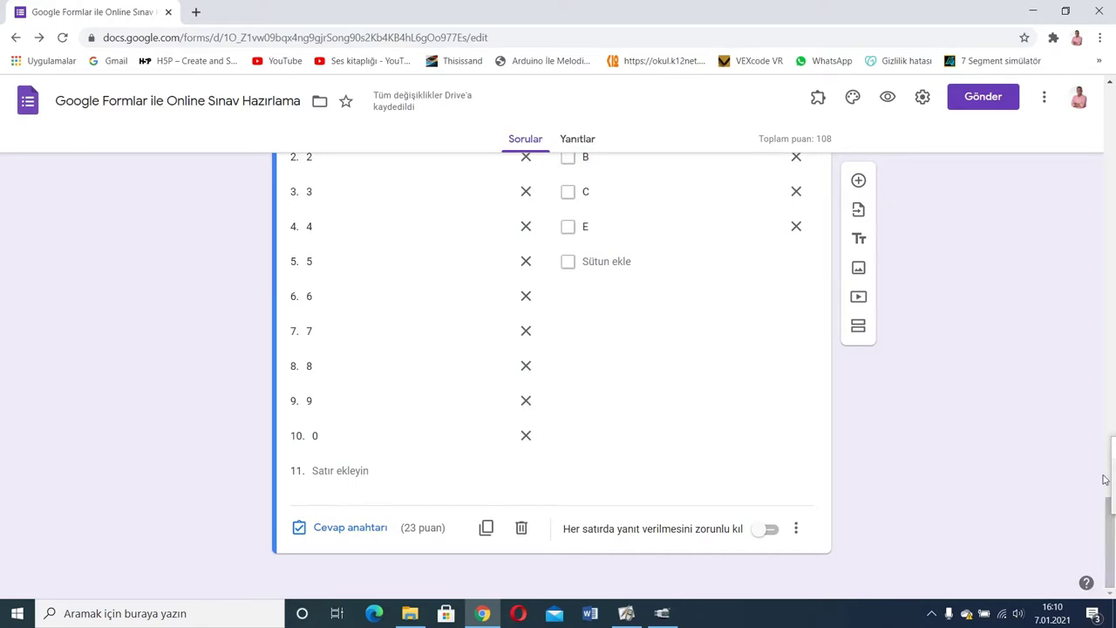
- Add a new section after the grid question titled 'Sınavınızı tamaladınız.'
{"action": "left_click", "coordinate": [849, 331]}
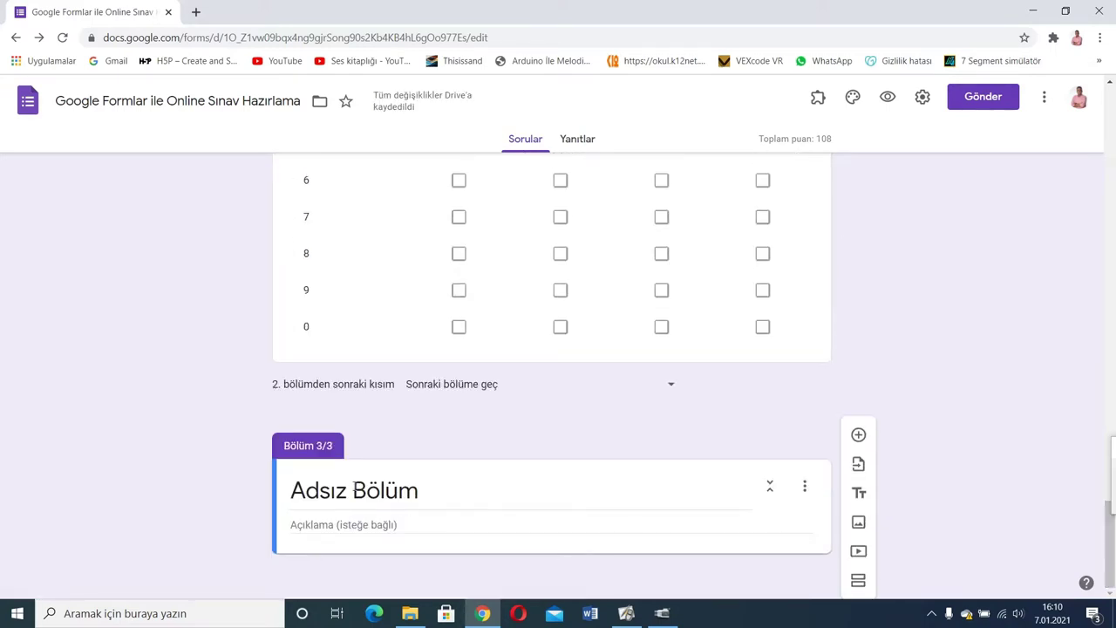
{"action": "left_click", "coordinate": [354, 486]}
{"action": "type", "text": "Sın"}
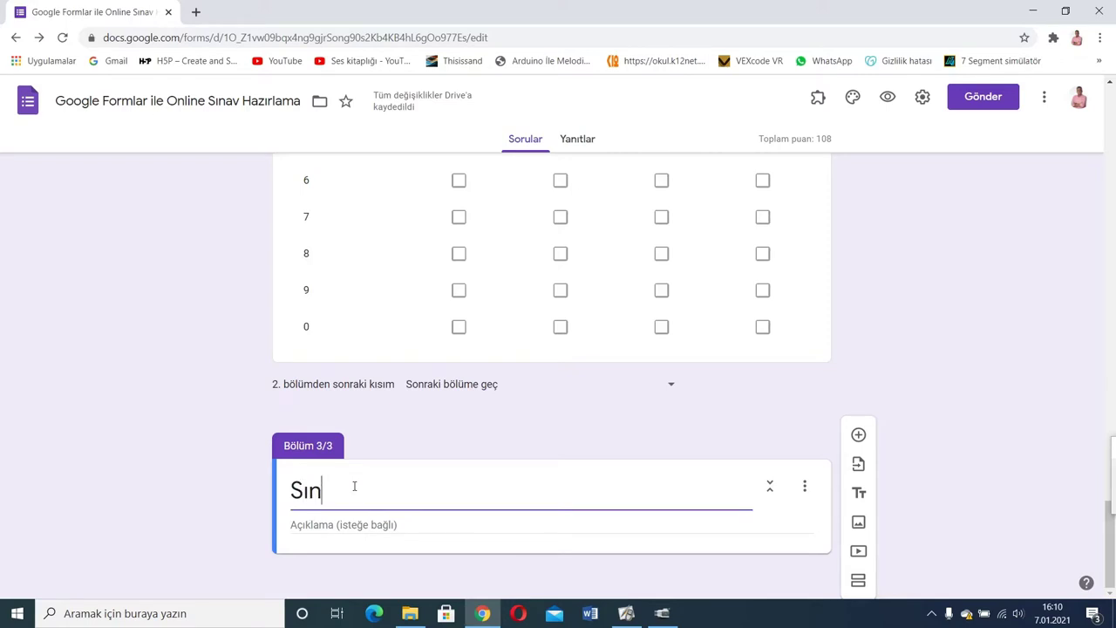
{"action": "type", "text": "abı"}
{"action": "key", "text": "BackSpace"}
{"action": "key", "text": "BackSpace"}
{"action": "type", "text": "vınızı tama"}
{"action": "type", "text": "land"}
{"action": "key", "text": "BackSpace"}
{"action": "key", "text": "BackSpace"}
{"action": "type", "text": "dınız."}
{"action": "left_click", "coordinate": [352, 525]}
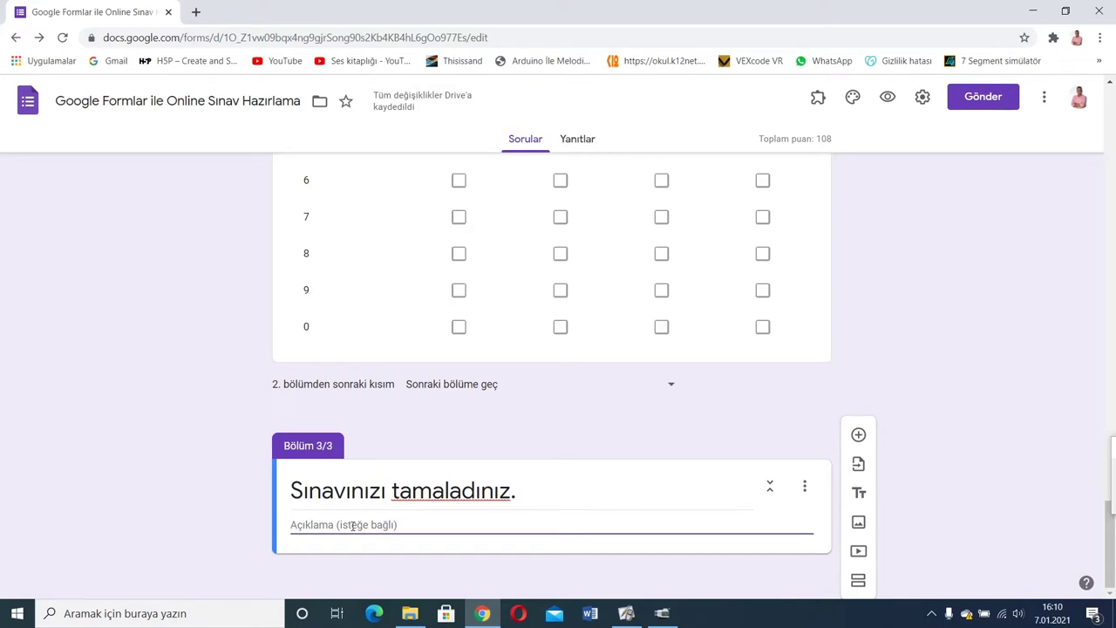
{"action": "left_click_drag", "start_coordinate": [1111, 567], "coordinate": [1085, 155]}
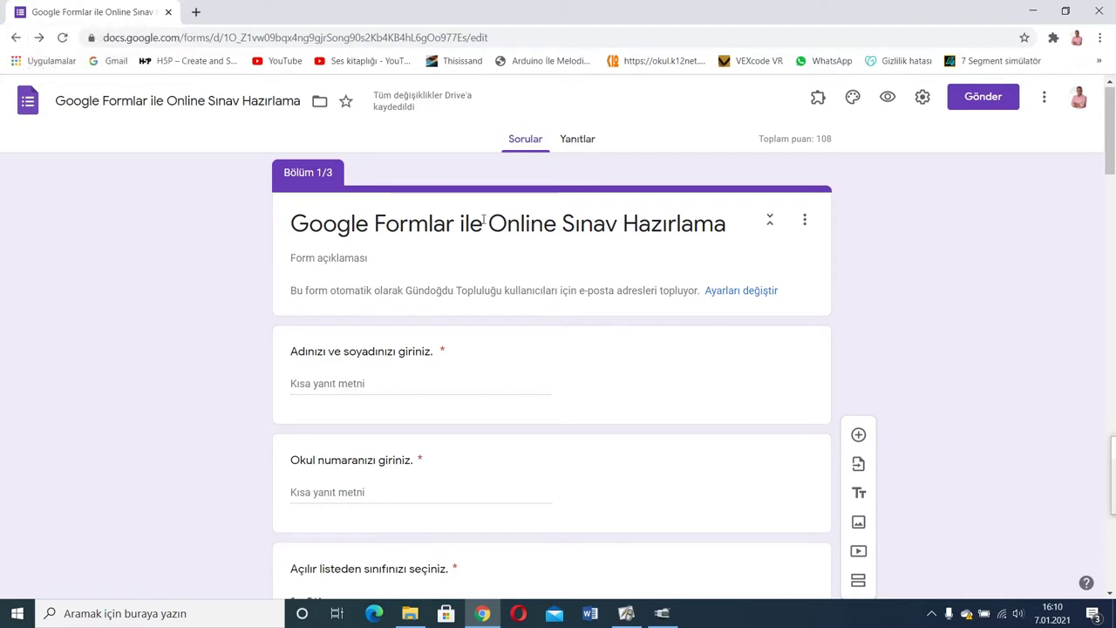
- Preview the form as a respondent sees it
{"action": "left_click", "coordinate": [315, 259]}
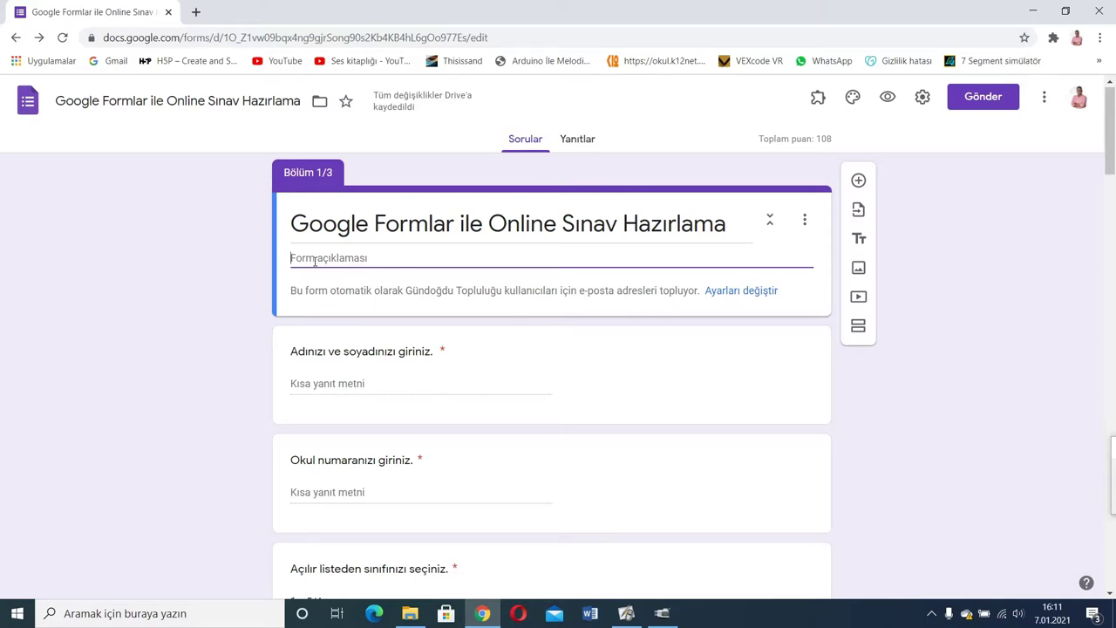
{"action": "left_click", "coordinate": [889, 99]}
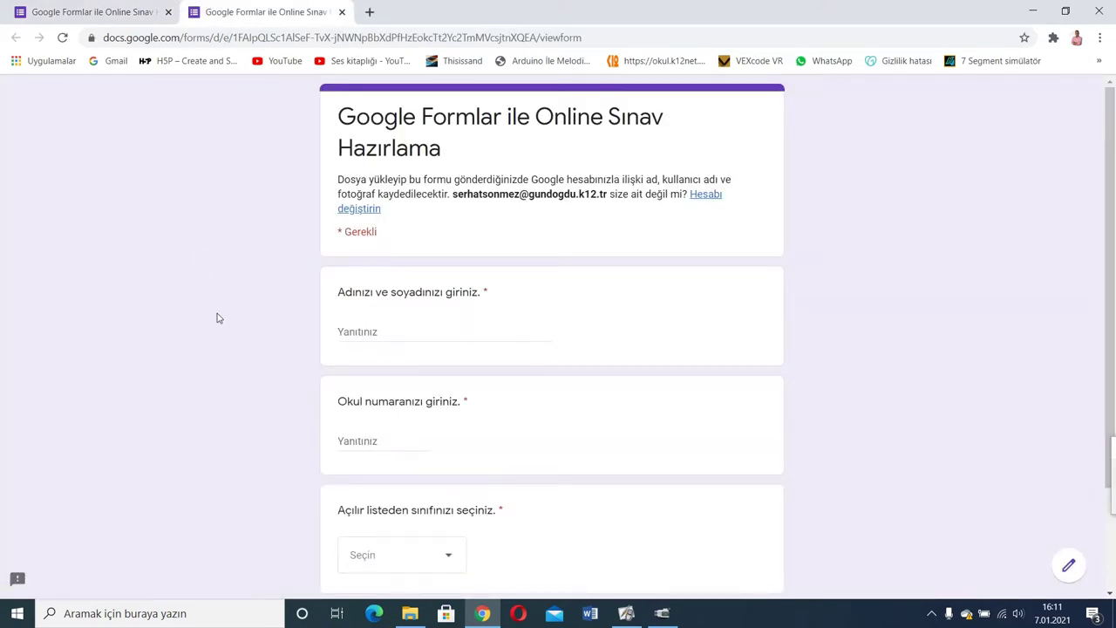
{"action": "scroll", "coordinate": [218, 318], "scroll_direction": "down", "scroll_amount": 2}
{"action": "scroll", "coordinate": [218, 319], "scroll_direction": "up", "scroll_amount": 1}
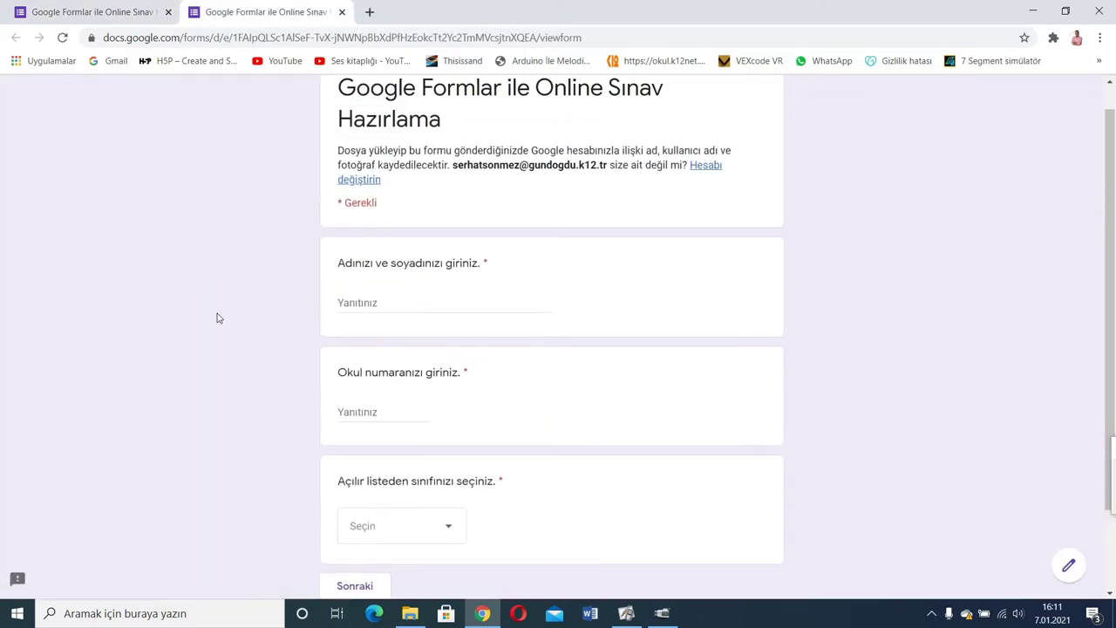
- Enter the student's name, school number and class 5/C, then go to the quiz page
{"action": "left_click", "coordinate": [381, 304]}
{"action": "type", "text": "Serhat Sönmez"}
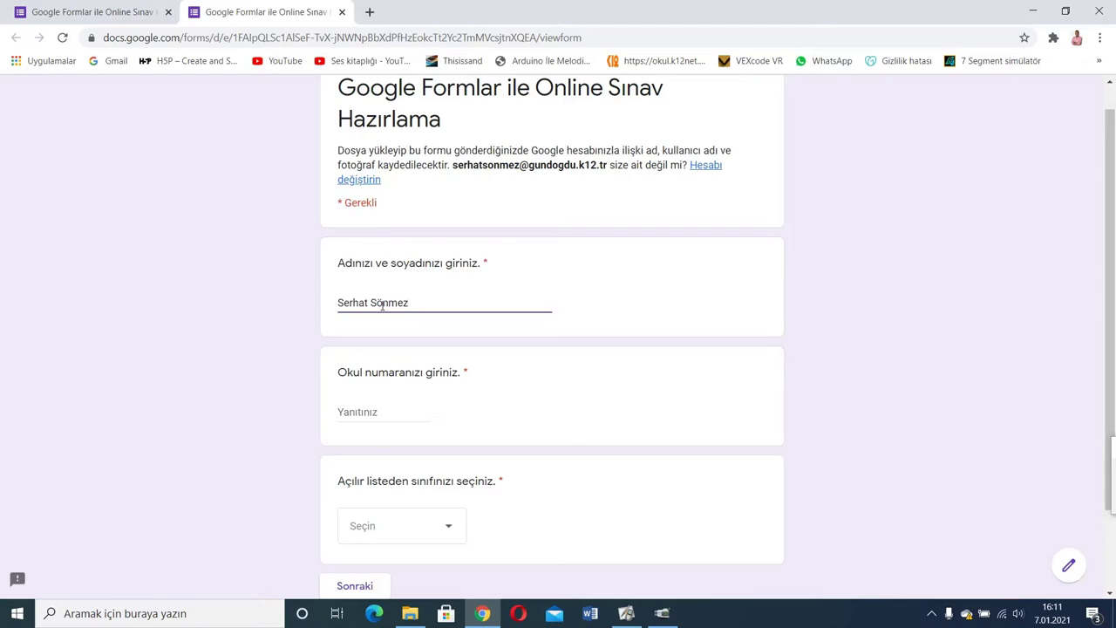
{"action": "left_click", "coordinate": [373, 410]}
{"action": "type", "text": "11"}
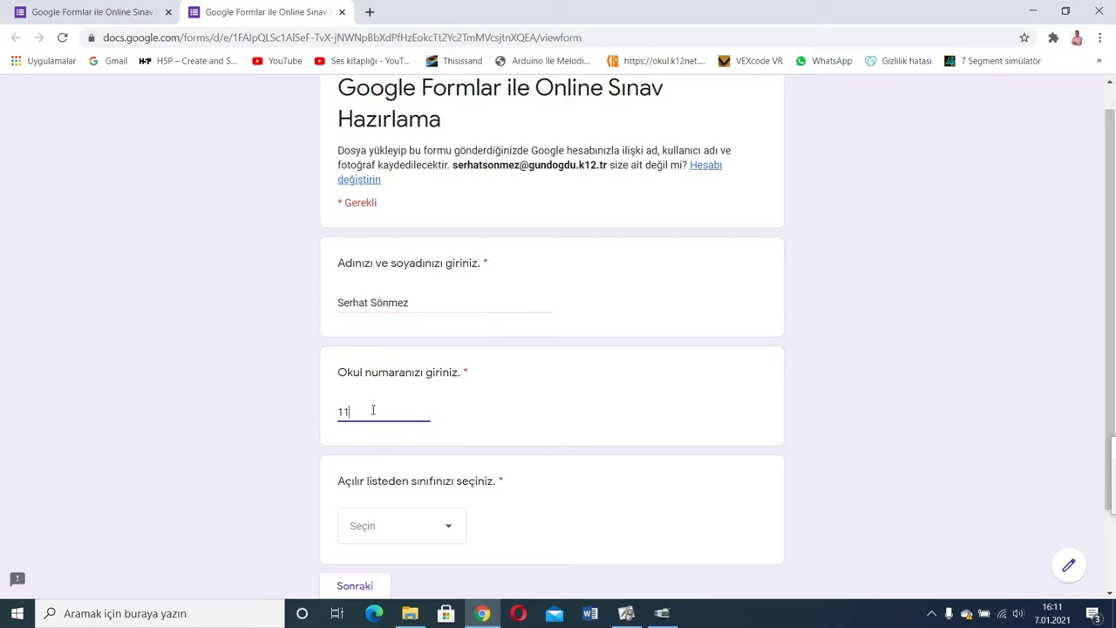
{"action": "type", "text": "111"}
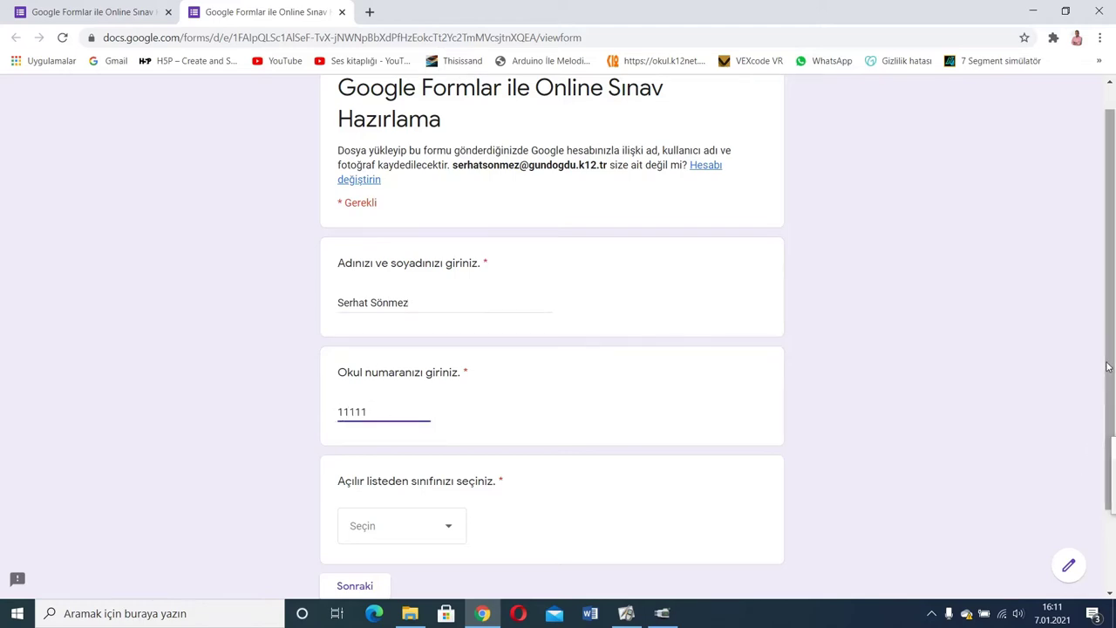
{"action": "scroll", "coordinate": [1091, 471], "scroll_direction": "down", "scroll_amount": 2}
{"action": "left_click", "coordinate": [379, 424]}
{"action": "left_click", "coordinate": [379, 424]}
{"action": "left_click", "coordinate": [358, 485]}
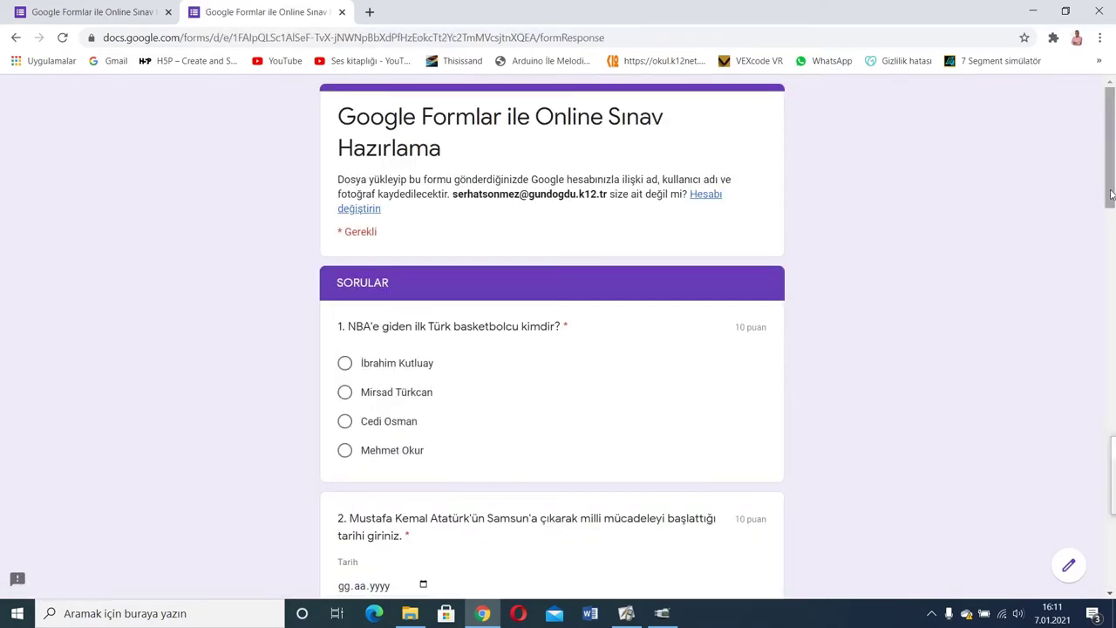
- Answer the basketball question with Mirsad Türkcan
{"action": "scroll", "coordinate": [428, 287], "scroll_direction": "down", "scroll_amount": 2}
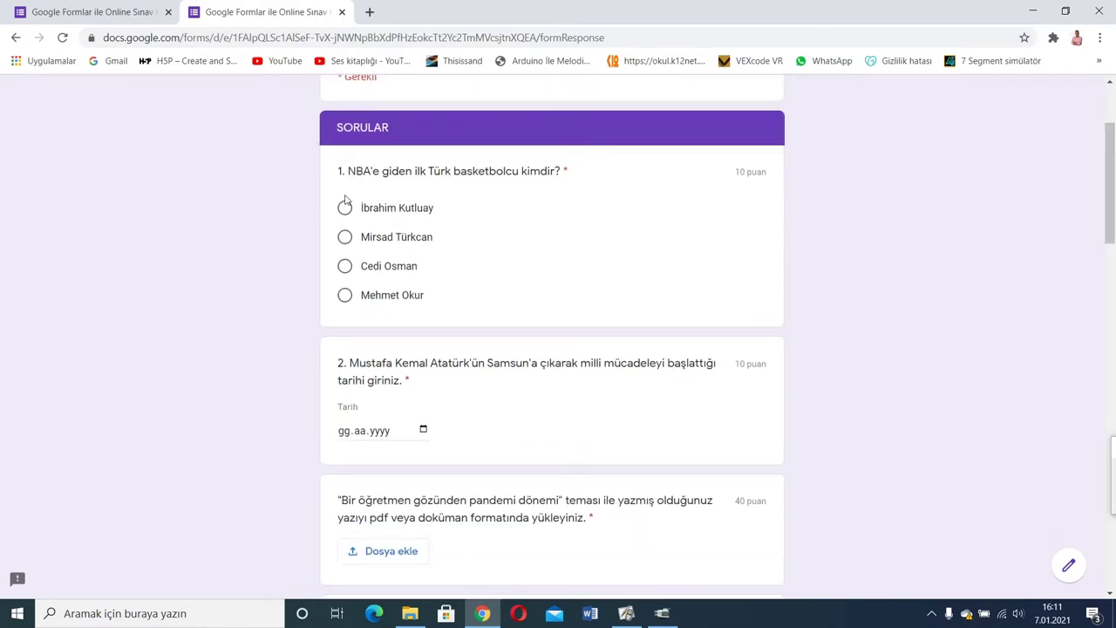
{"action": "left_click", "coordinate": [345, 237]}
{"action": "scroll", "coordinate": [1114, 273], "scroll_direction": "down", "scroll_amount": 3}
- Set the Samsun date answer to 19.05.1919 using the calendar picker
{"action": "left_click", "coordinate": [379, 192]}
{"action": "left_click", "coordinate": [423, 190]}
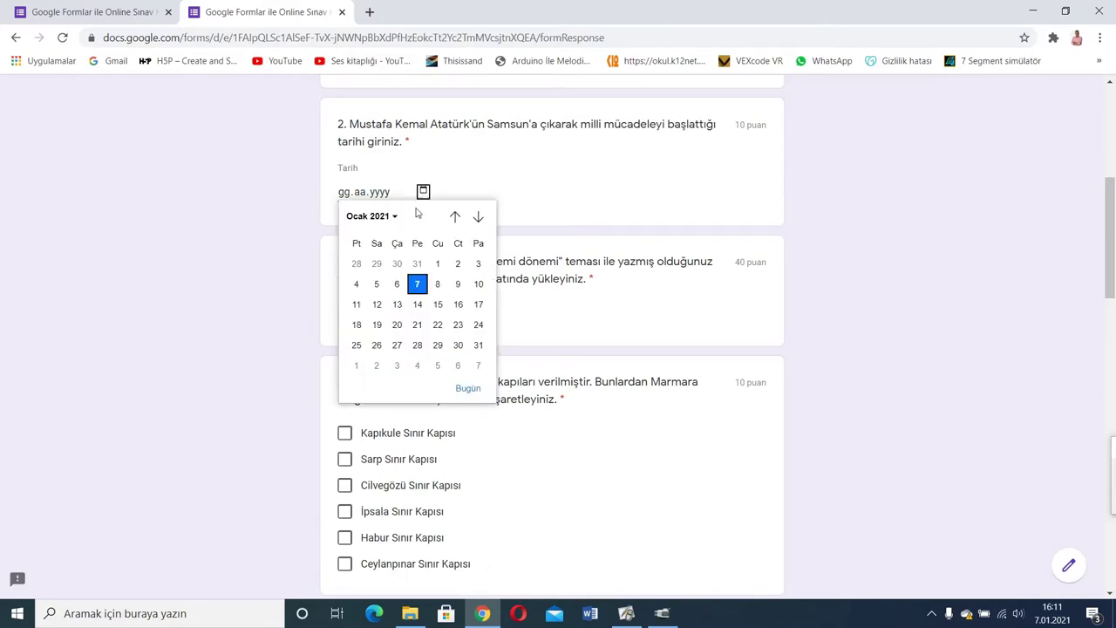
{"action": "left_click", "coordinate": [382, 216]}
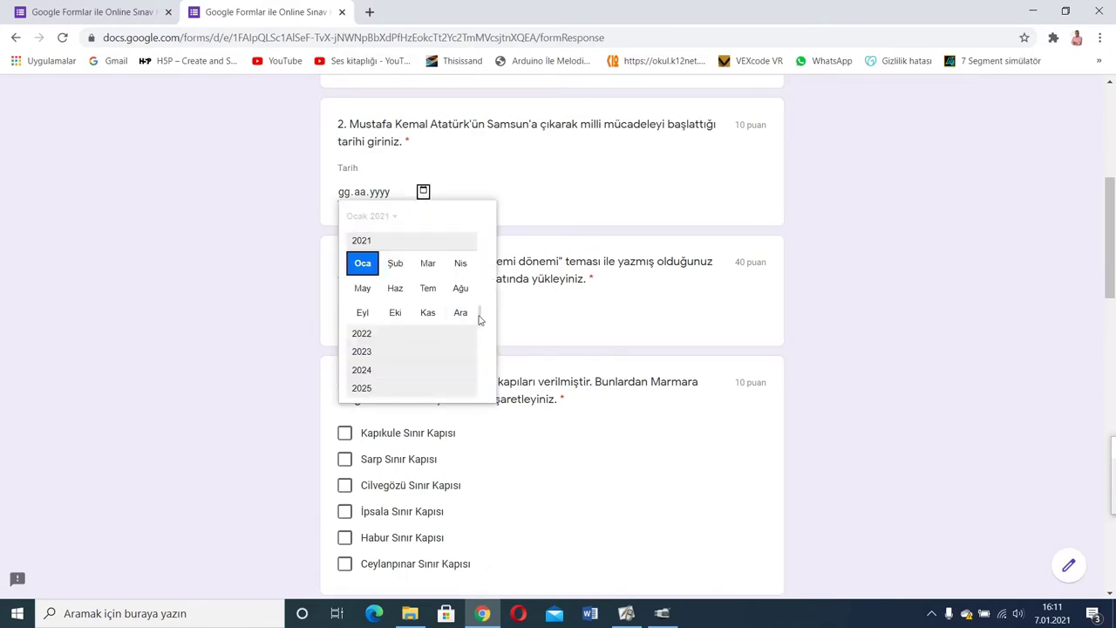
{"action": "left_click_drag", "start_coordinate": [479, 316], "coordinate": [477, 233]}
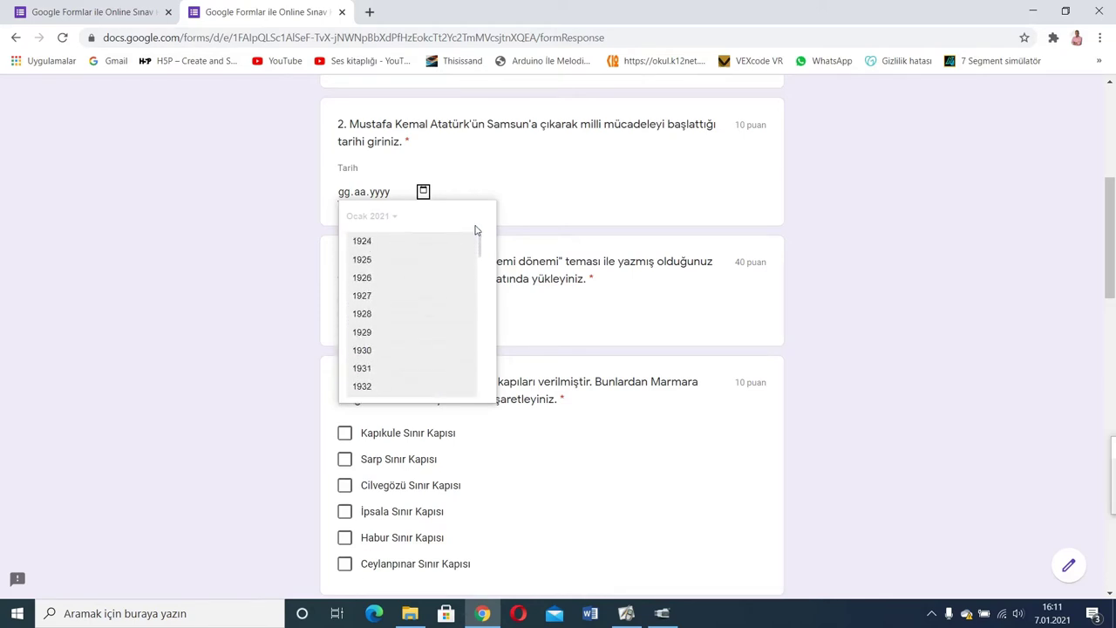
{"action": "left_click_drag", "start_coordinate": [477, 230], "coordinate": [477, 349]}
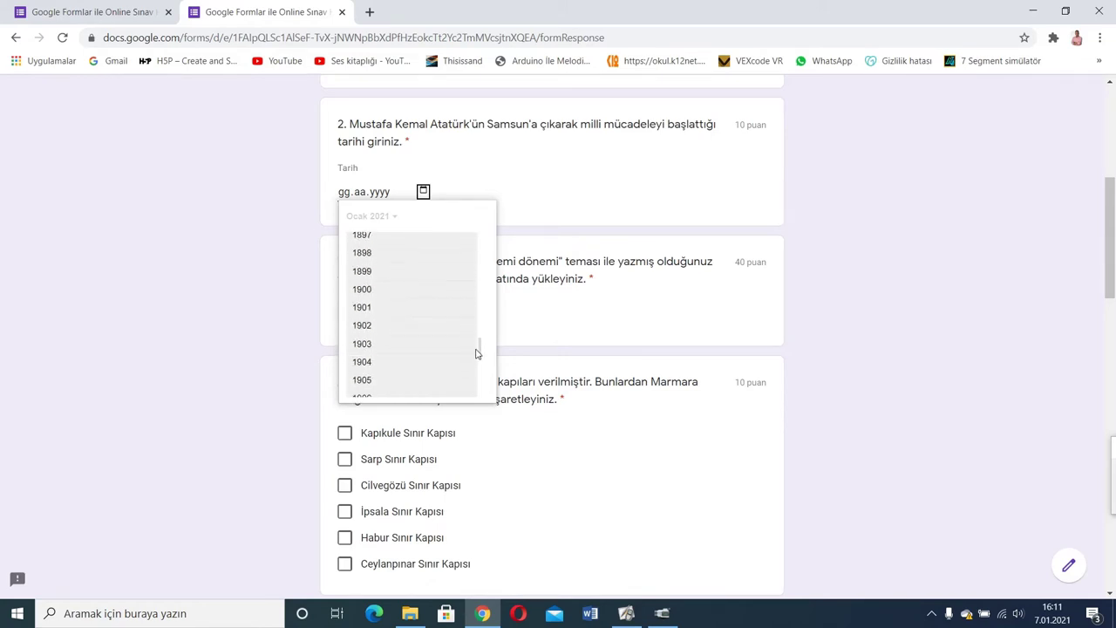
{"action": "scroll", "coordinate": [477, 356], "scroll_direction": "down", "scroll_amount": 3}
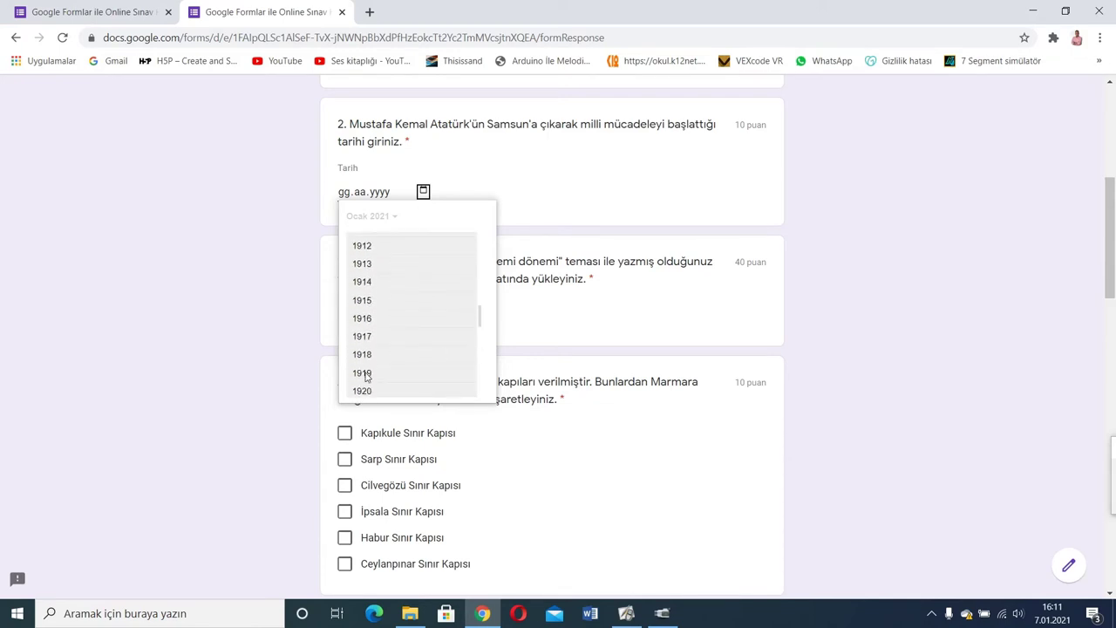
{"action": "left_click", "coordinate": [362, 373]}
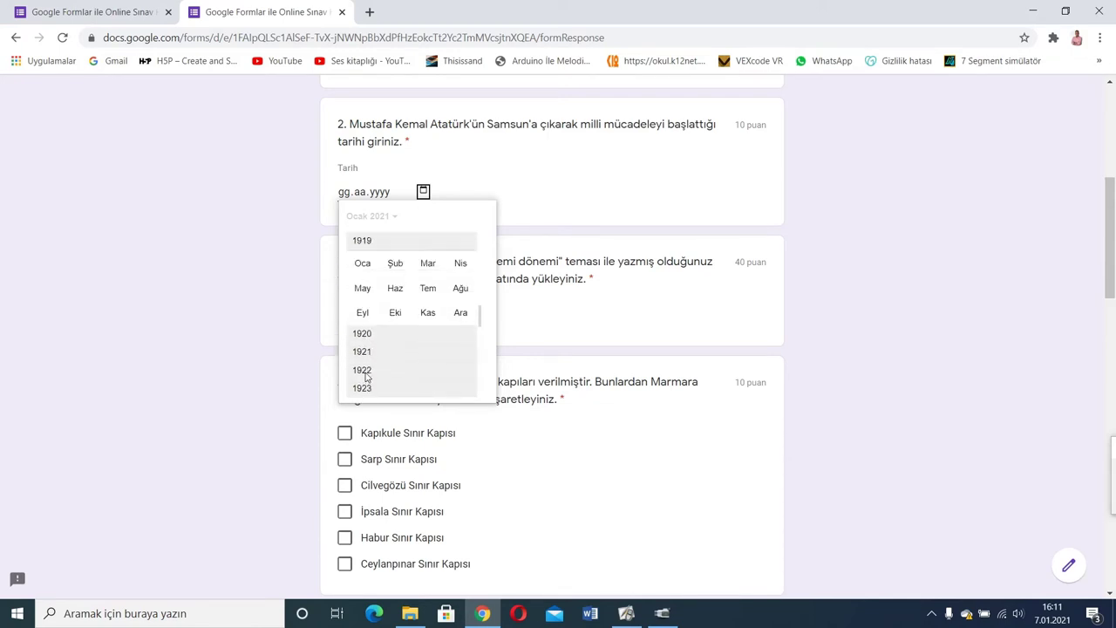
{"action": "left_click", "coordinate": [362, 289]}
{"action": "left_click", "coordinate": [357, 324]}
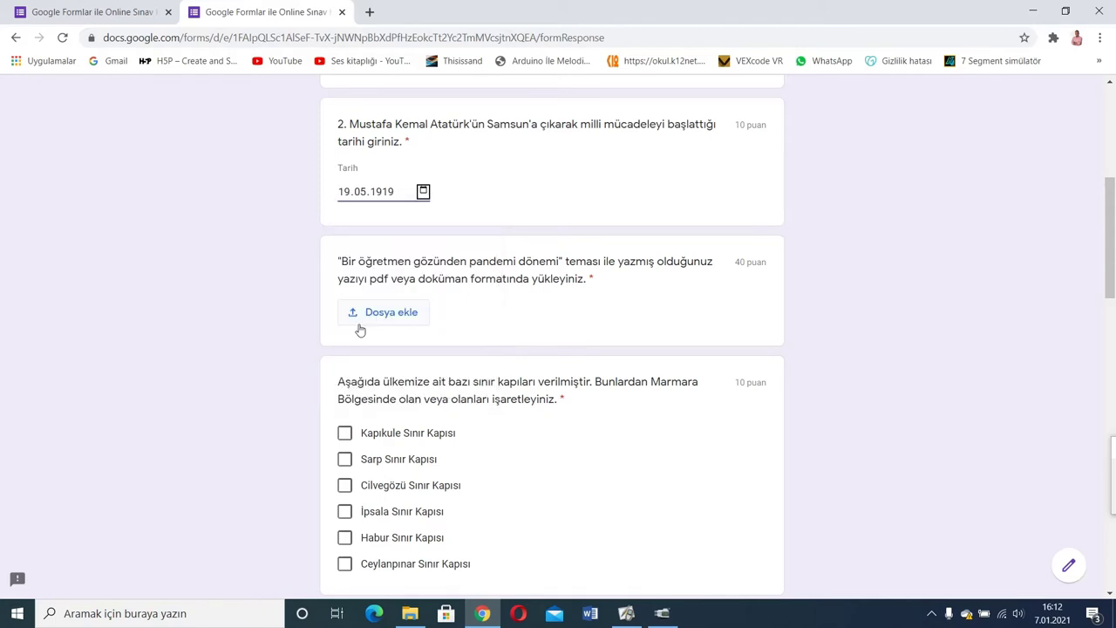
{"action": "left_click", "coordinate": [423, 191]}
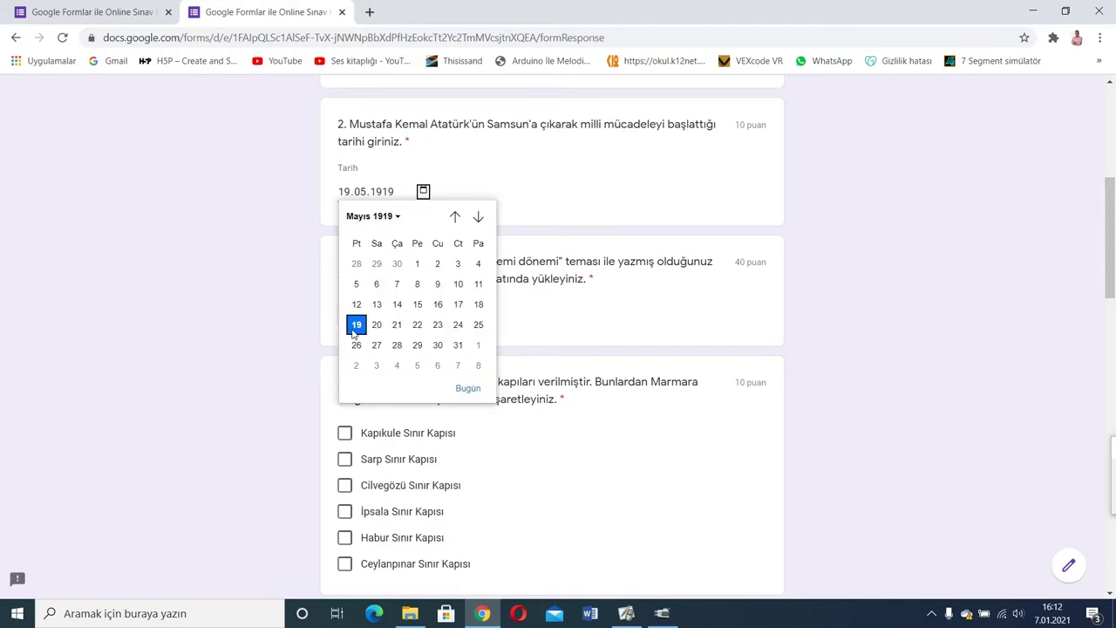
{"action": "left_click", "coordinate": [214, 288]}
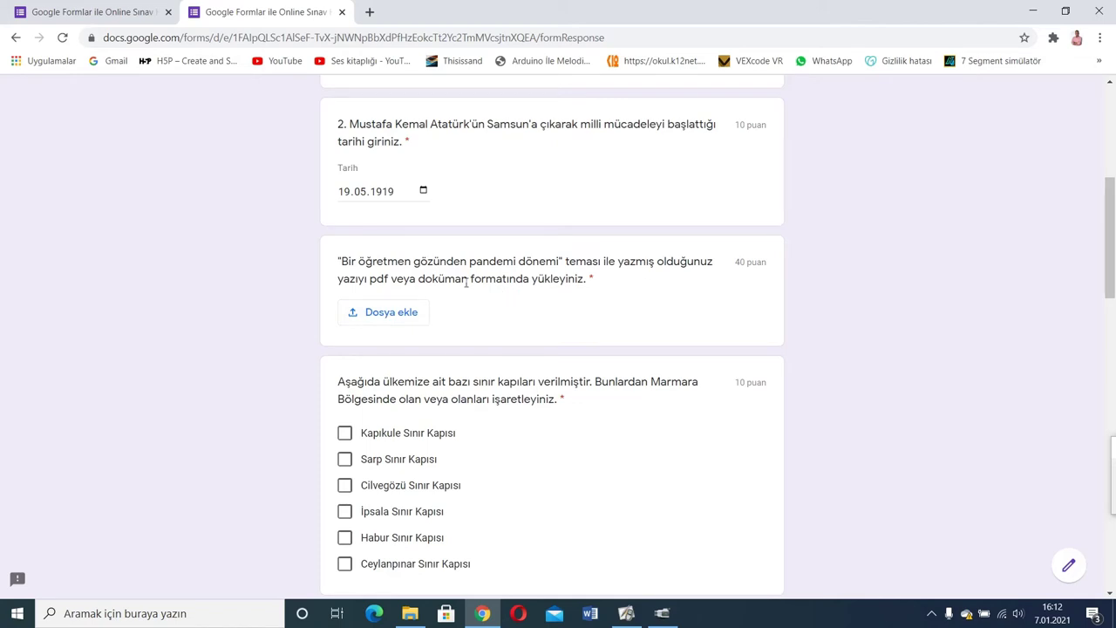
- Attach the Güvenli İnternet document from Drive to the essay upload question
{"action": "left_click", "coordinate": [367, 314]}
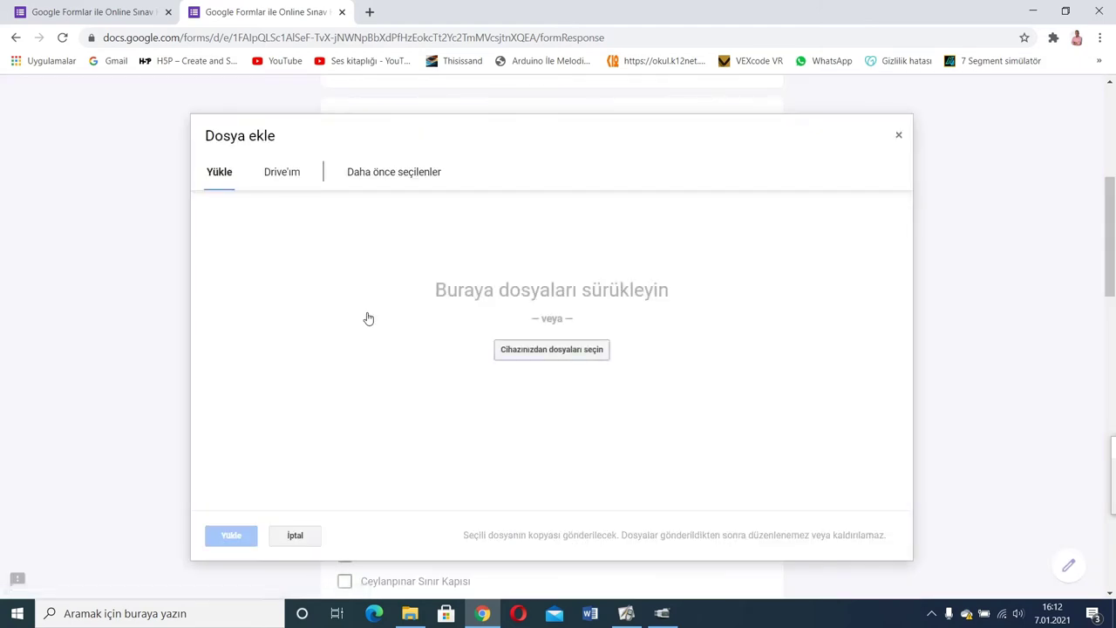
{"action": "left_click", "coordinate": [278, 173]}
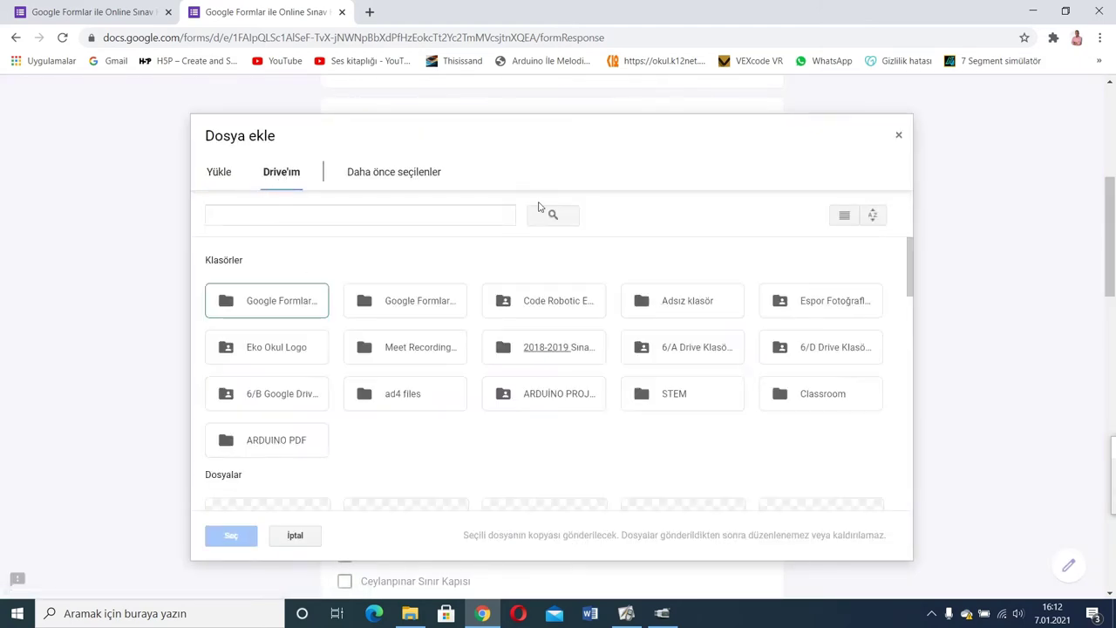
{"action": "left_click_drag", "start_coordinate": [910, 261], "coordinate": [910, 342]}
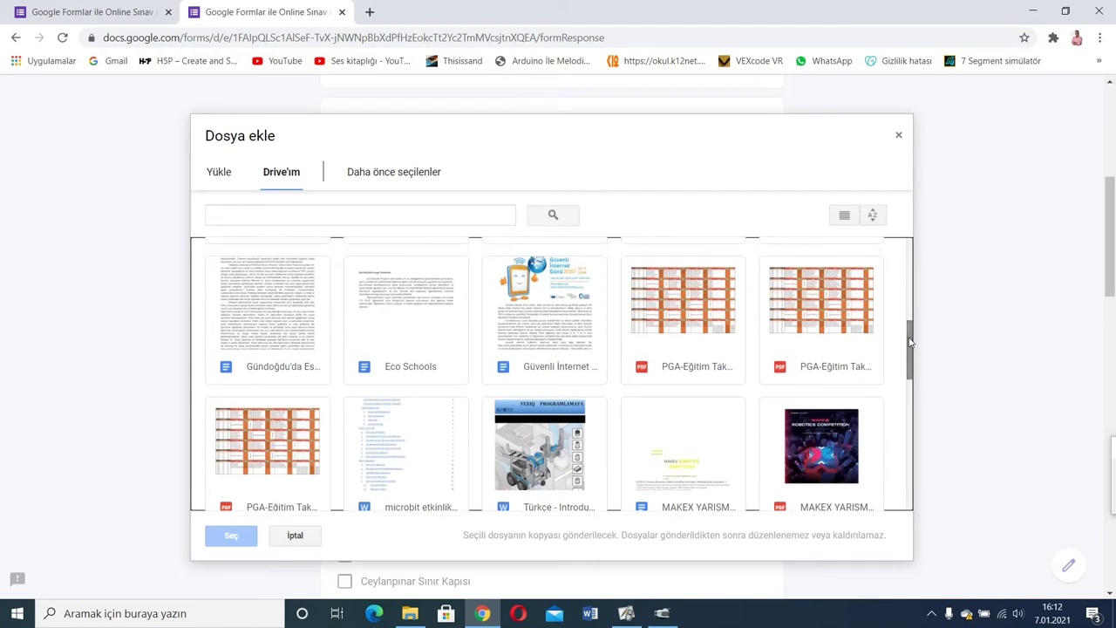
{"action": "left_click", "coordinate": [531, 314]}
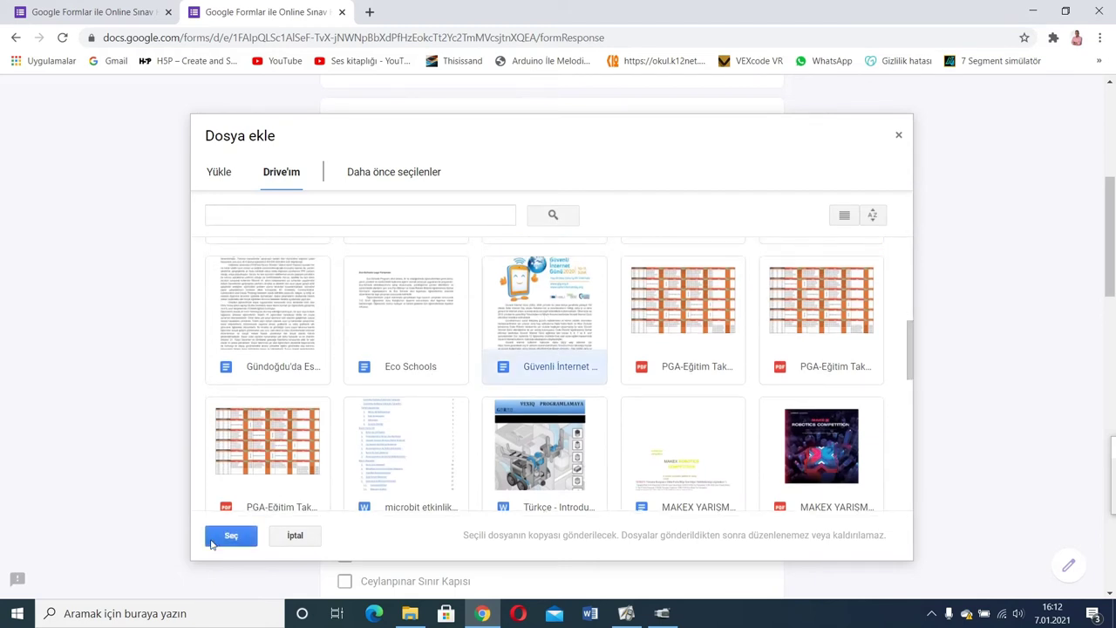
{"action": "left_click", "coordinate": [229, 535]}
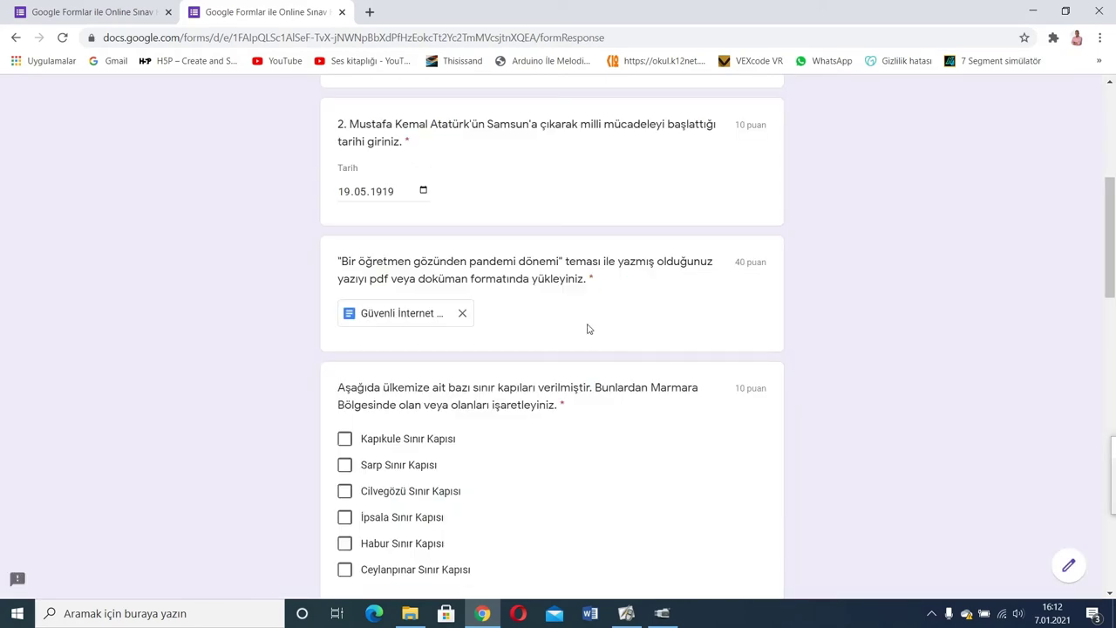
{"action": "left_click_drag", "start_coordinate": [1110, 256], "coordinate": [1114, 306]}
- Tick Kapıkule and İpsala as border gates and rate the Şırdan statement 7
{"action": "left_click", "coordinate": [344, 224]}
{"action": "left_click", "coordinate": [345, 300]}
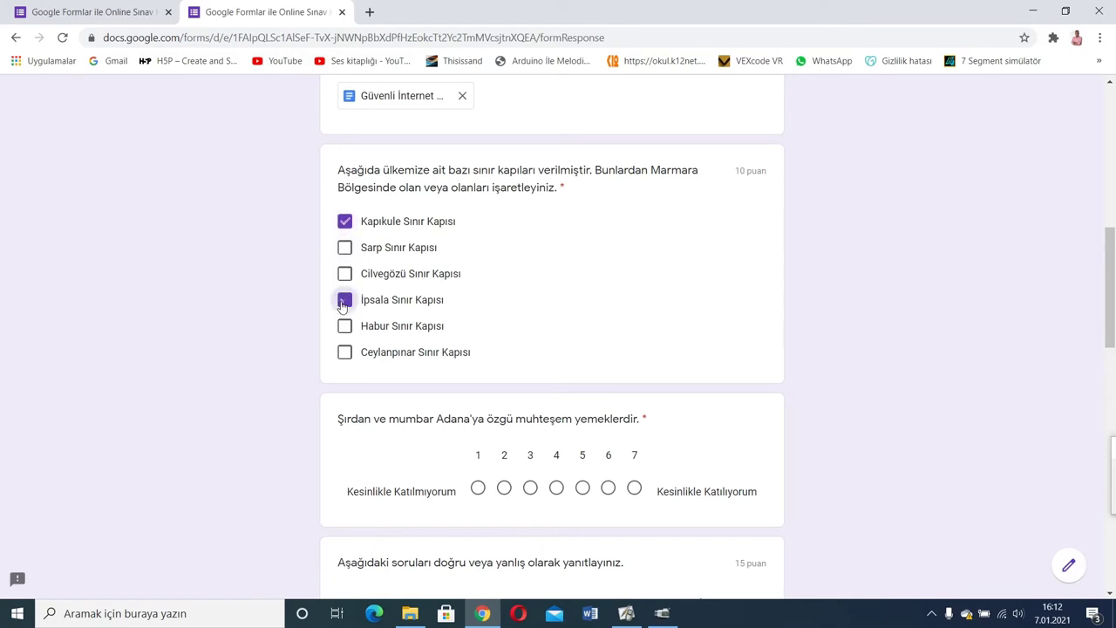
{"action": "left_click", "coordinate": [635, 488]}
{"action": "left_click_drag", "start_coordinate": [1112, 325], "coordinate": [1111, 410]}
- Mark the three true/false statements as Doğru, Yanlış, Doğru
{"action": "left_click", "coordinate": [556, 291]}
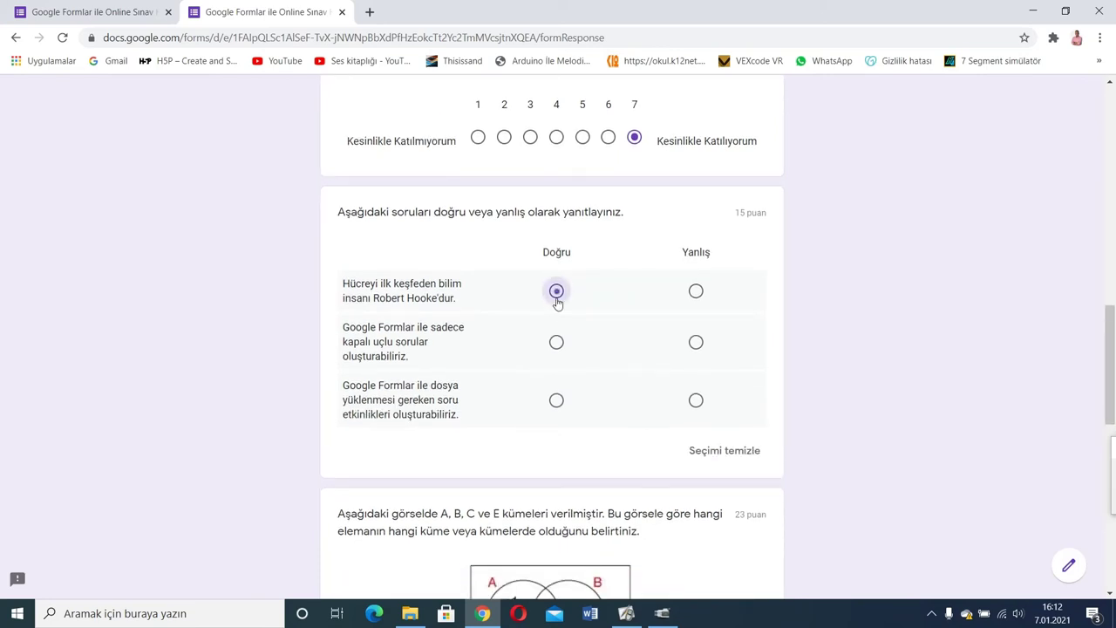
{"action": "left_click", "coordinate": [695, 342]}
{"action": "left_click", "coordinate": [554, 403]}
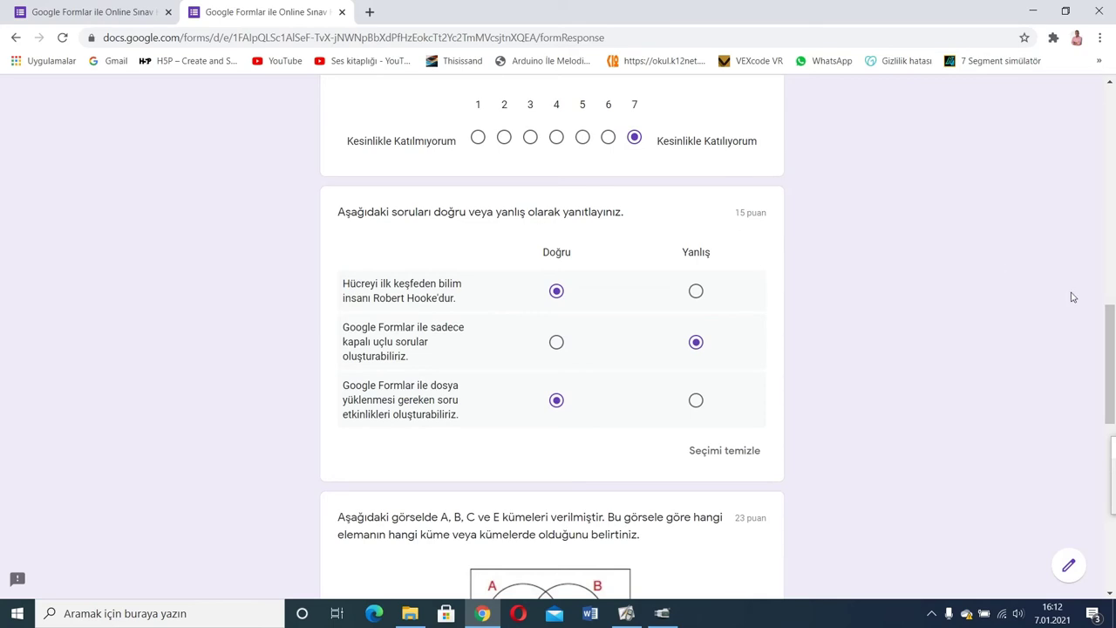
{"action": "left_click_drag", "start_coordinate": [1111, 345], "coordinate": [1113, 432]}
- In the Venn grid, tick A,E for element 1, E for 0, and A,B,C,E for 5
{"action": "left_click", "coordinate": [471, 386]}
{"action": "left_click", "coordinate": [723, 386]}
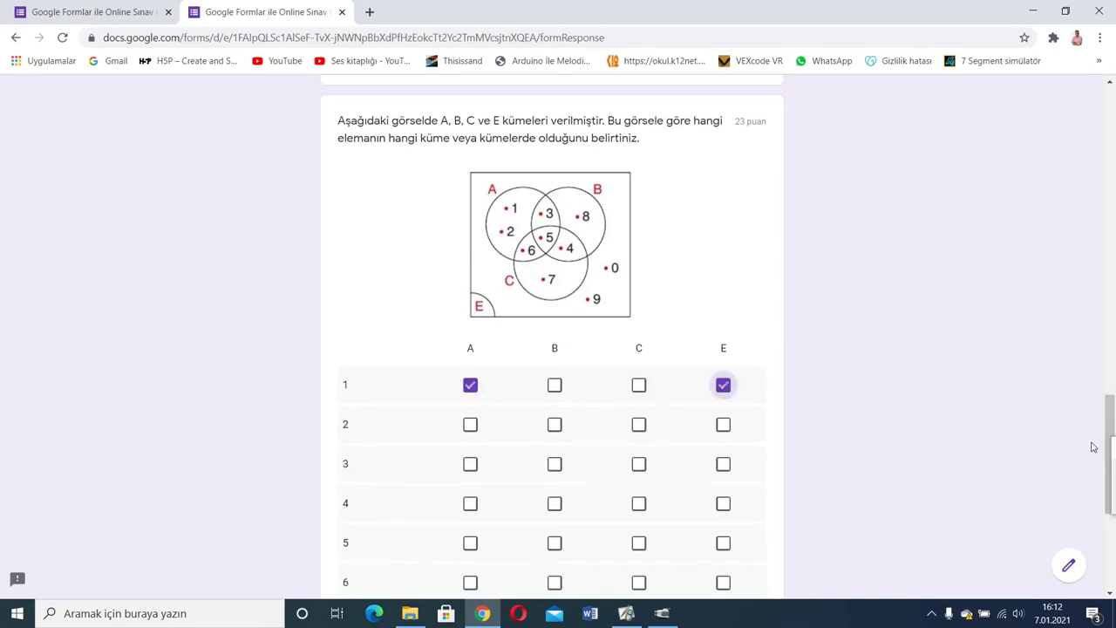
{"action": "scroll", "coordinate": [1109, 463], "scroll_direction": "down", "scroll_amount": 4}
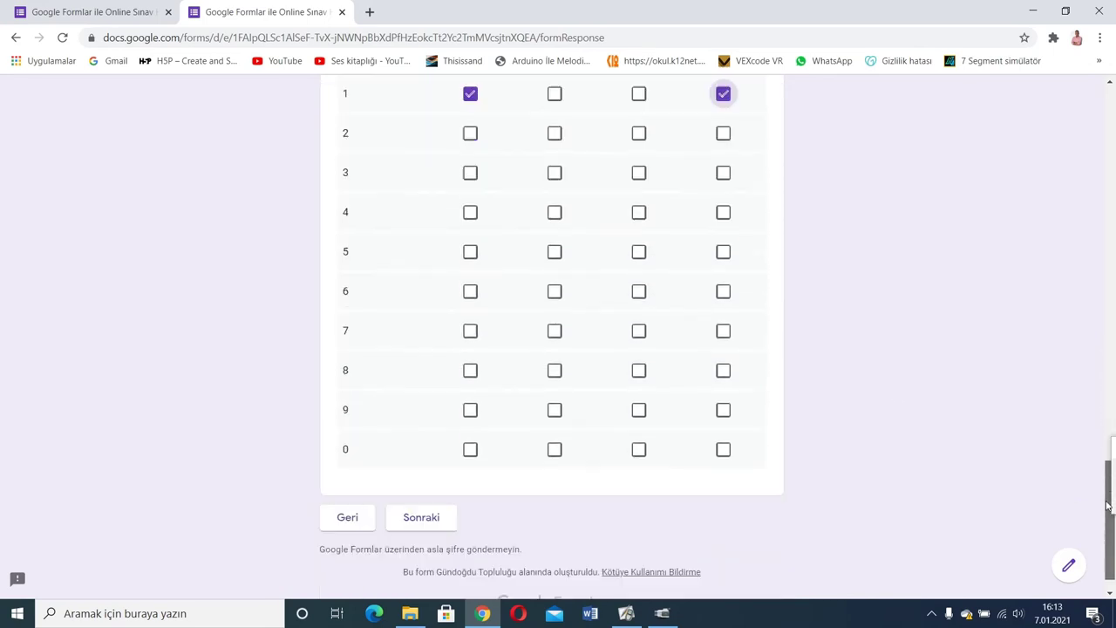
{"action": "left_click", "coordinate": [723, 416]}
{"action": "left_click_drag", "start_coordinate": [1102, 545], "coordinate": [1105, 473]}
{"action": "scroll", "coordinate": [582, 359], "scroll_direction": "down", "scroll_amount": 1}
{"action": "left_click", "coordinate": [470, 404]}
{"action": "left_click", "coordinate": [556, 405]}
{"action": "left_click", "coordinate": [641, 406]}
{"action": "left_click", "coordinate": [723, 404]}
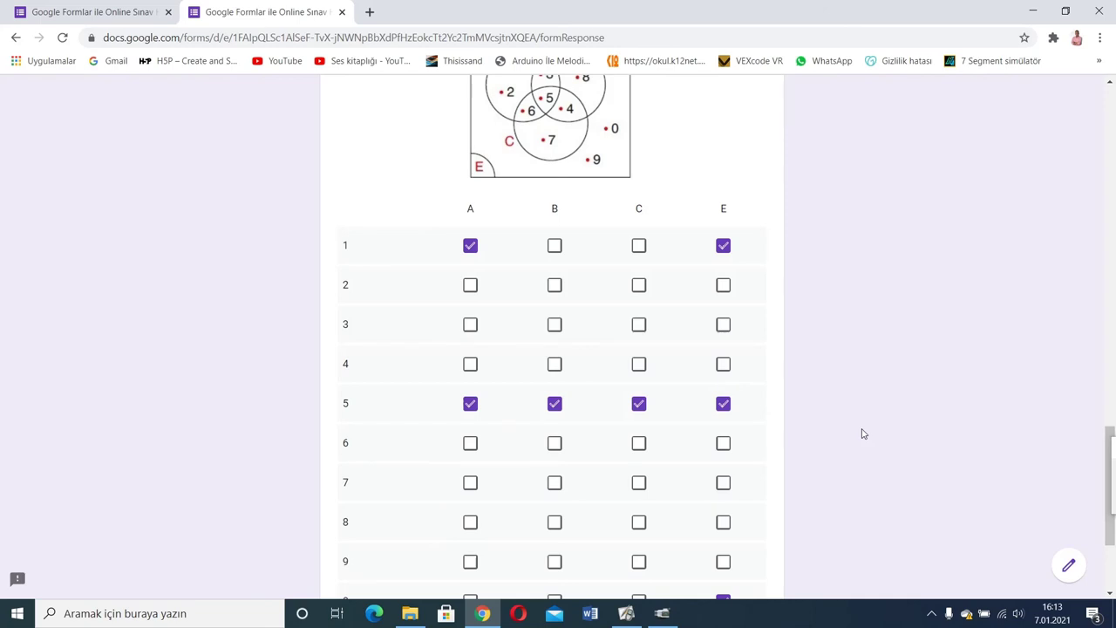
{"action": "mouse_move", "coordinate": [1114, 452]}
{"action": "left_click_drag", "start_coordinate": [994, 382], "coordinate": [739, 301]}
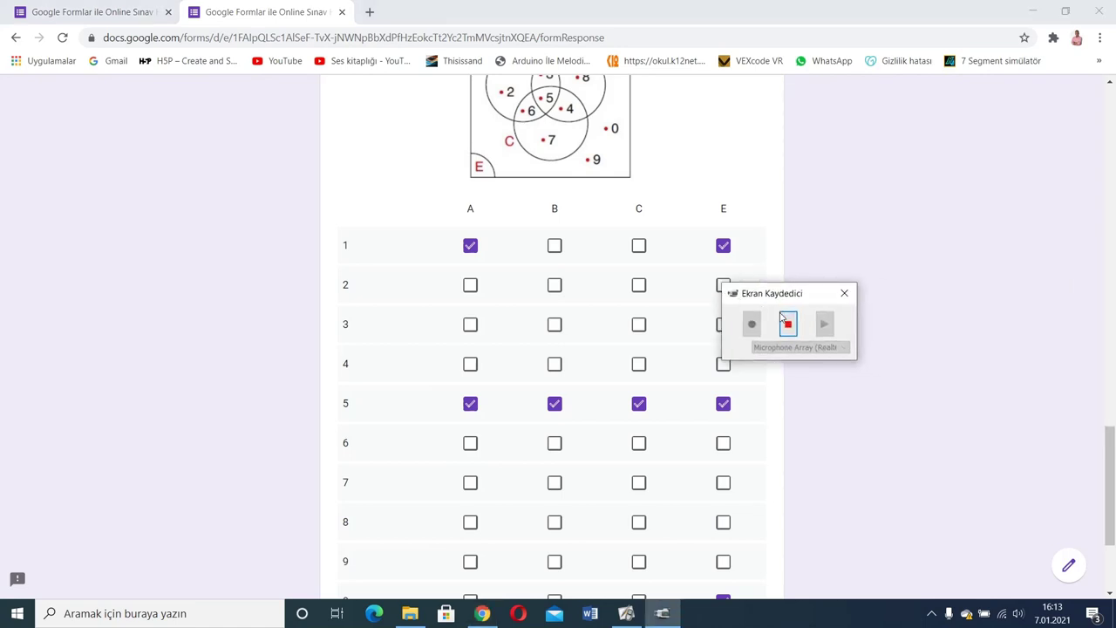